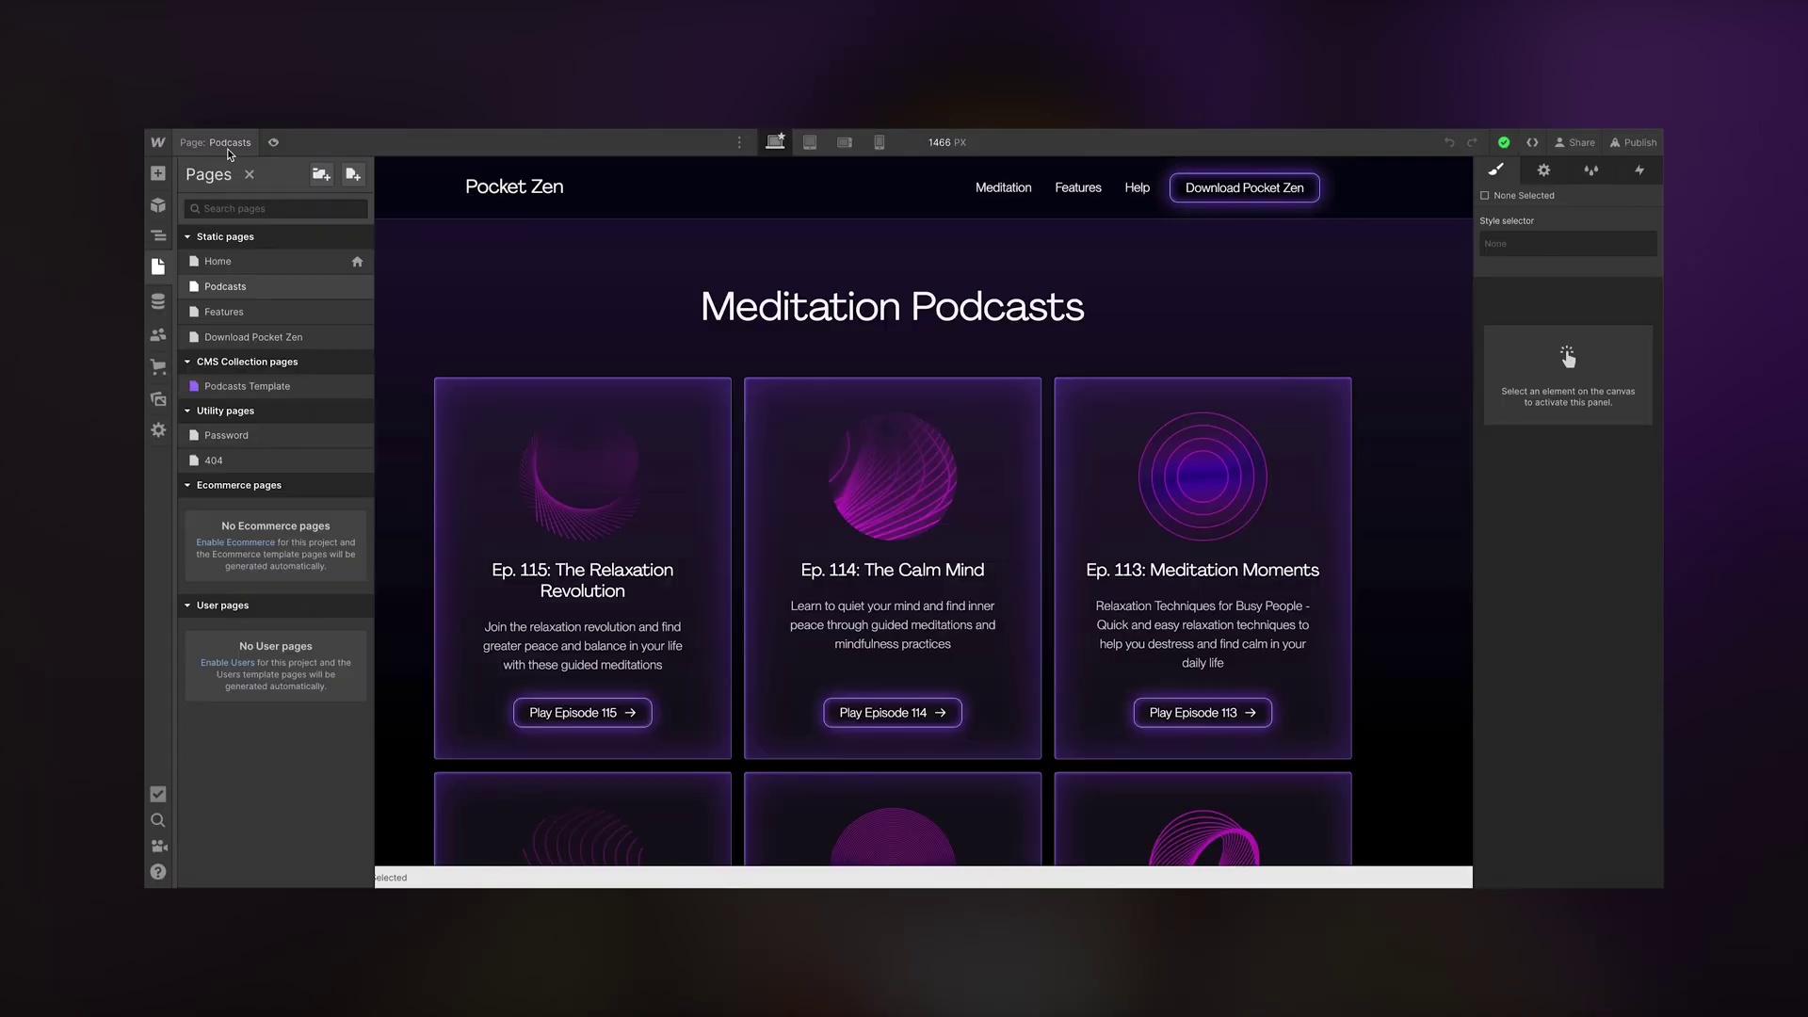
Step: Go to the Home page via the Pages panel and scroll down to the three-card features section
key("p")
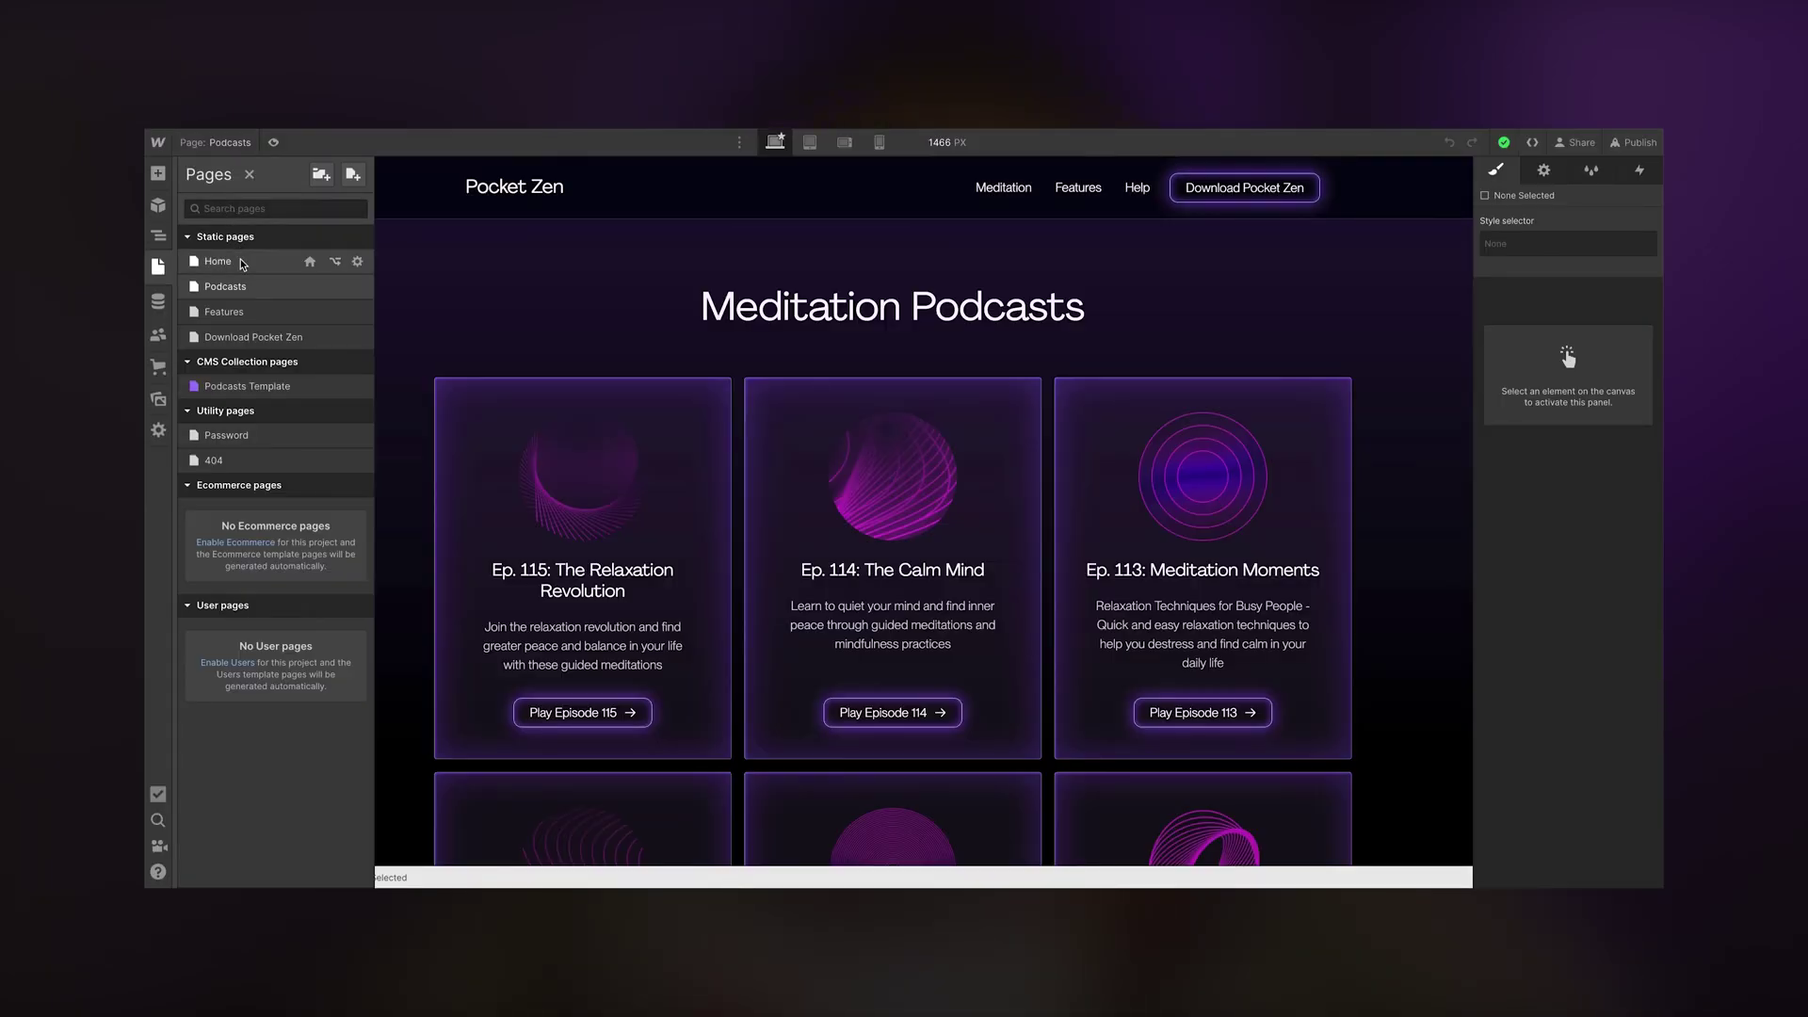
left_click(222, 261)
scroll(353, 300, "down", 5)
scroll(353, 300, "down", 2)
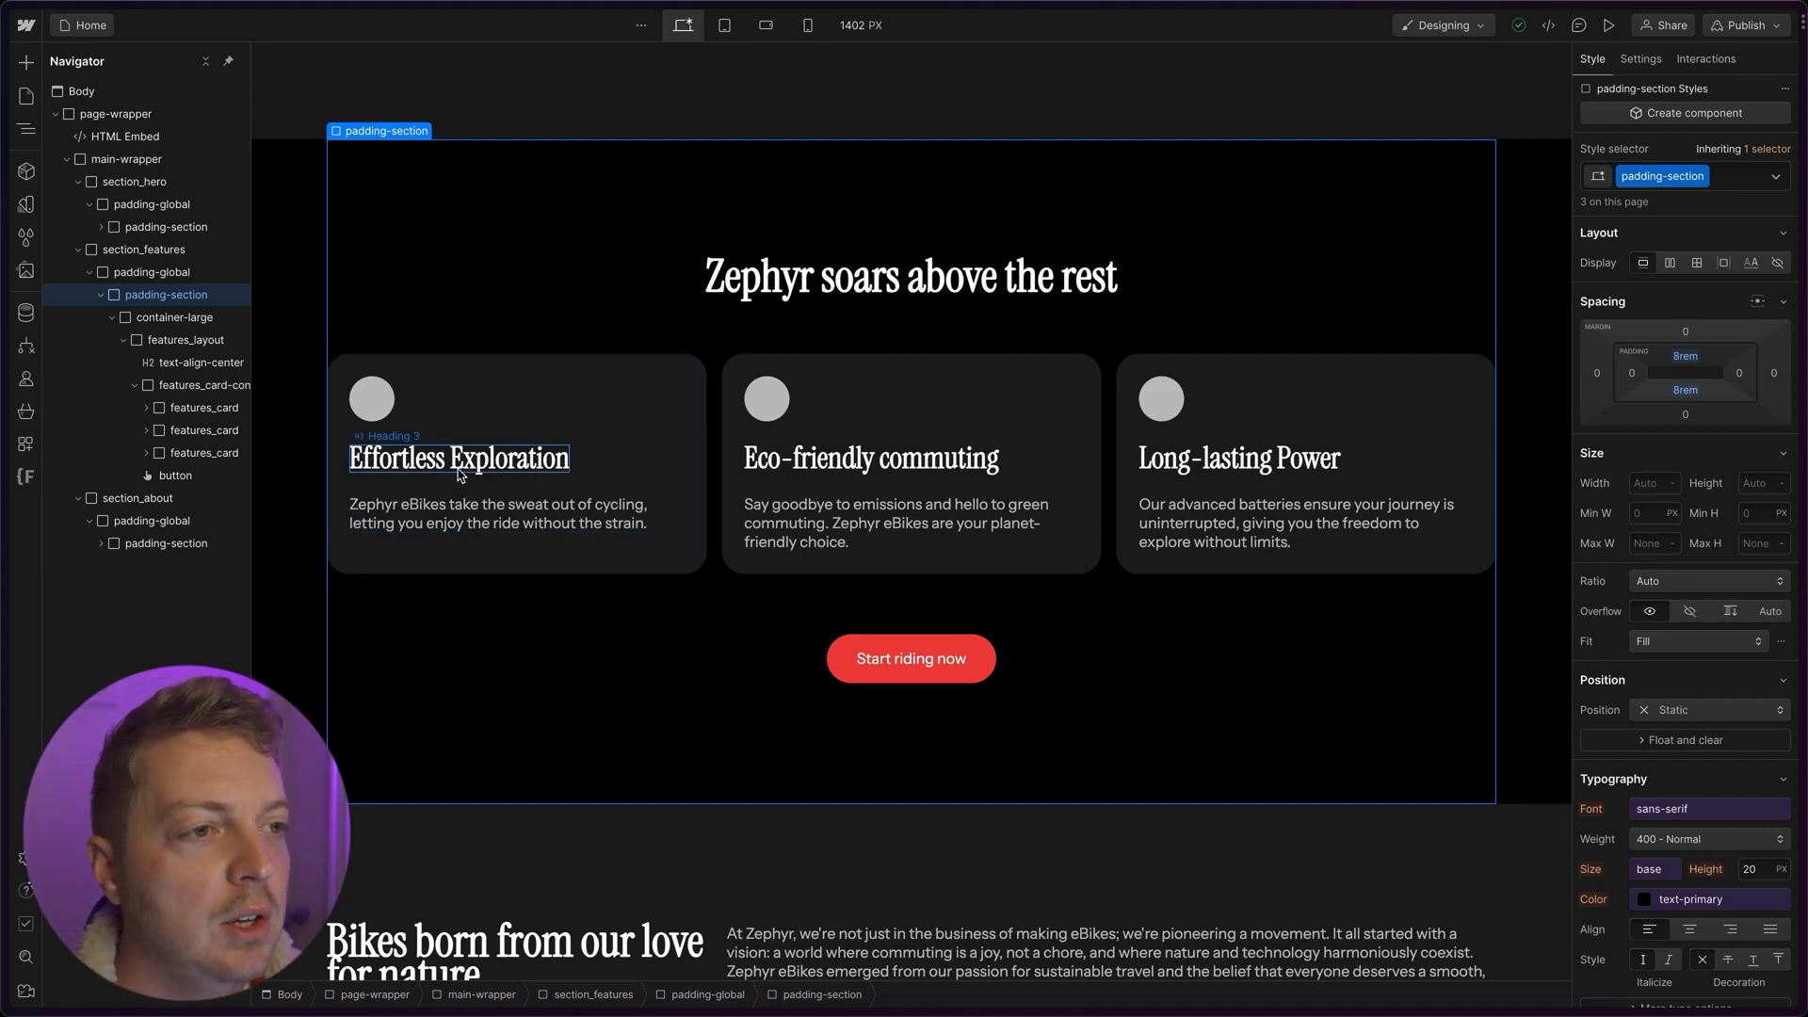
Step: Move each of the three cards' icon circles below its heading
left_click(377, 408)
left_click_drag(376, 408, 376, 469)
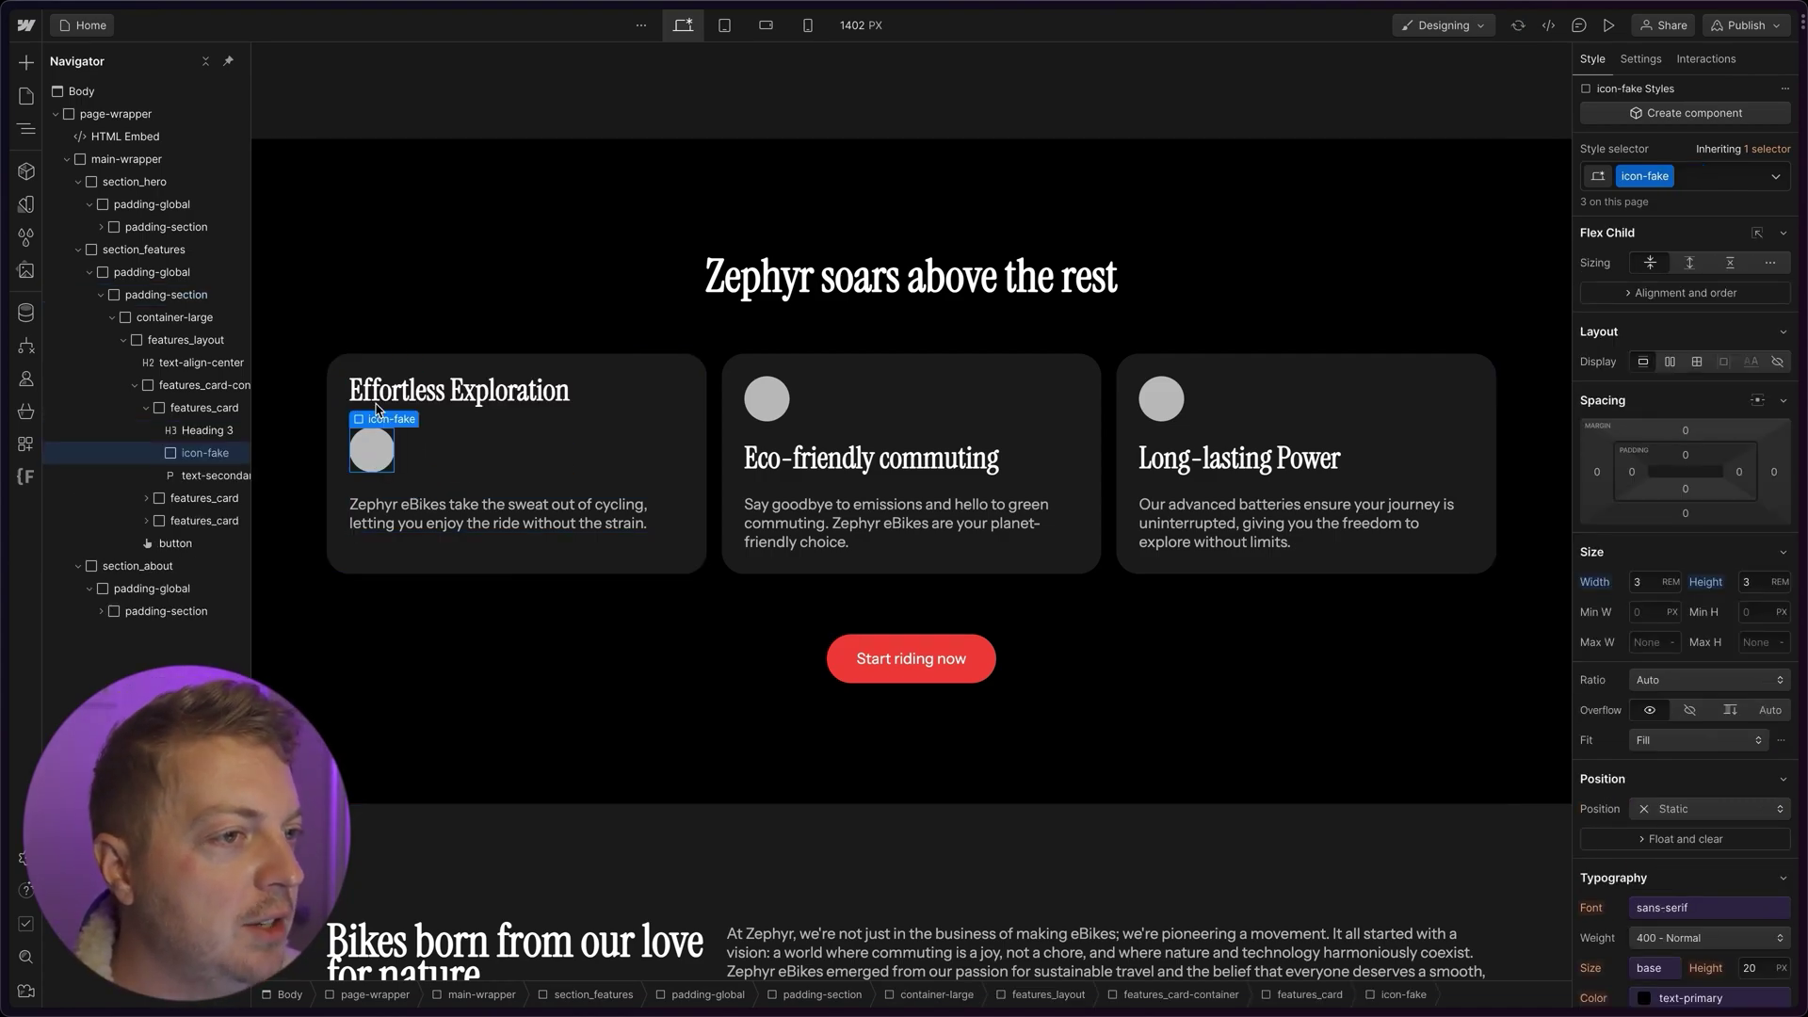
left_click(778, 405)
left_click_drag(777, 405, 778, 471)
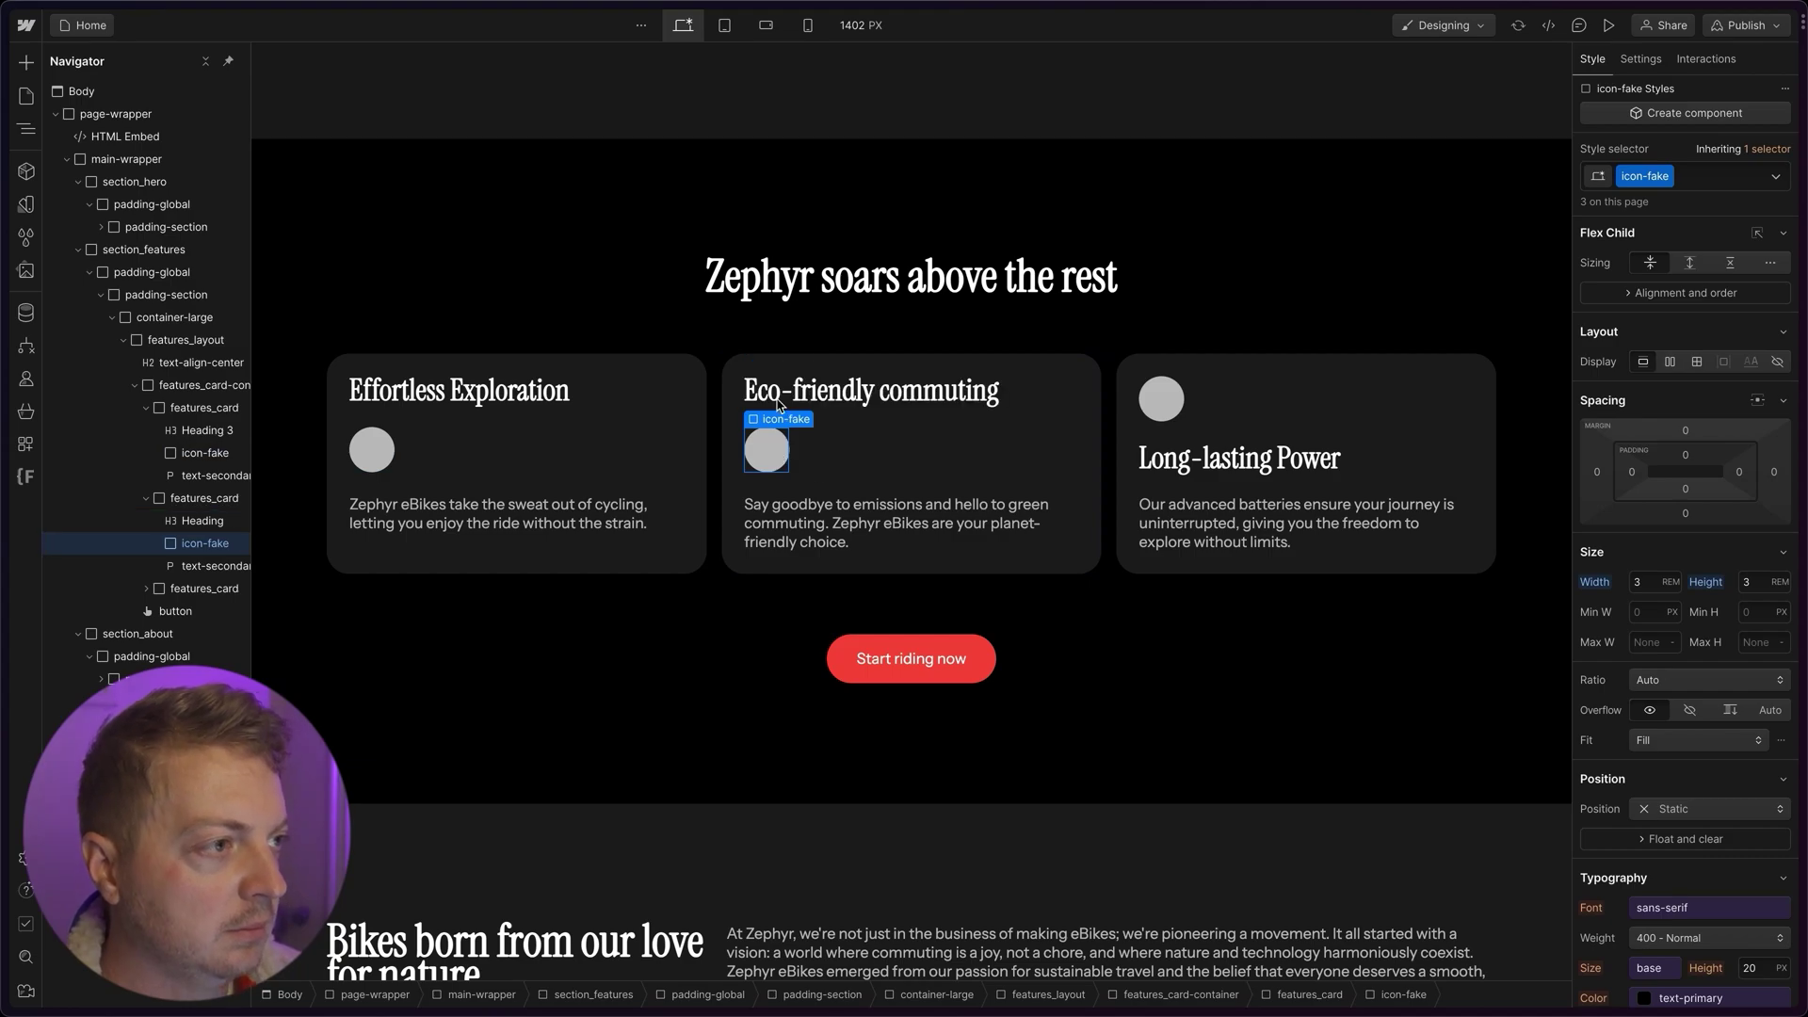
left_click(1161, 399)
left_click_drag(1161, 398, 1158, 471)
Step: Add a text block styled text-style-eyebrow to the first card
left_click(871, 390)
key("super+e")
type("text")
key("Return")
left_click(1650, 656)
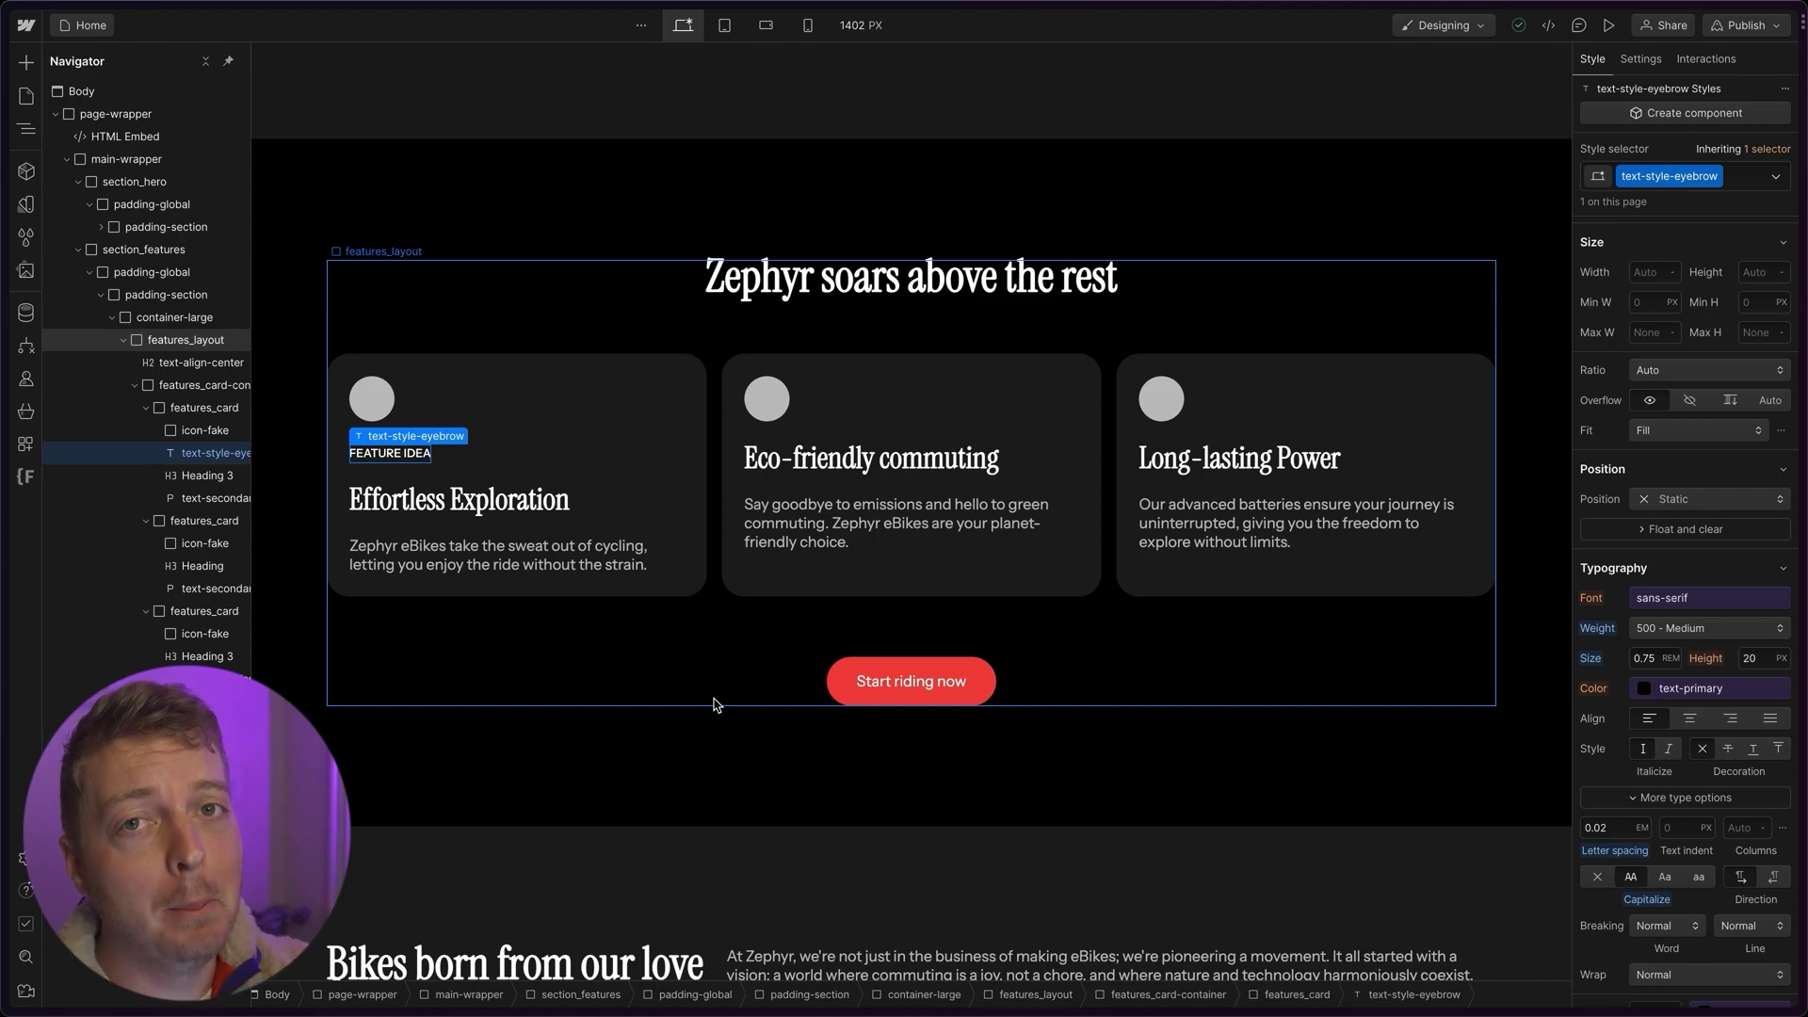
Step: Duplicate the card row, then delete Eco-friendly commuting and Long-lasting Power from the top row
left_click(771, 576)
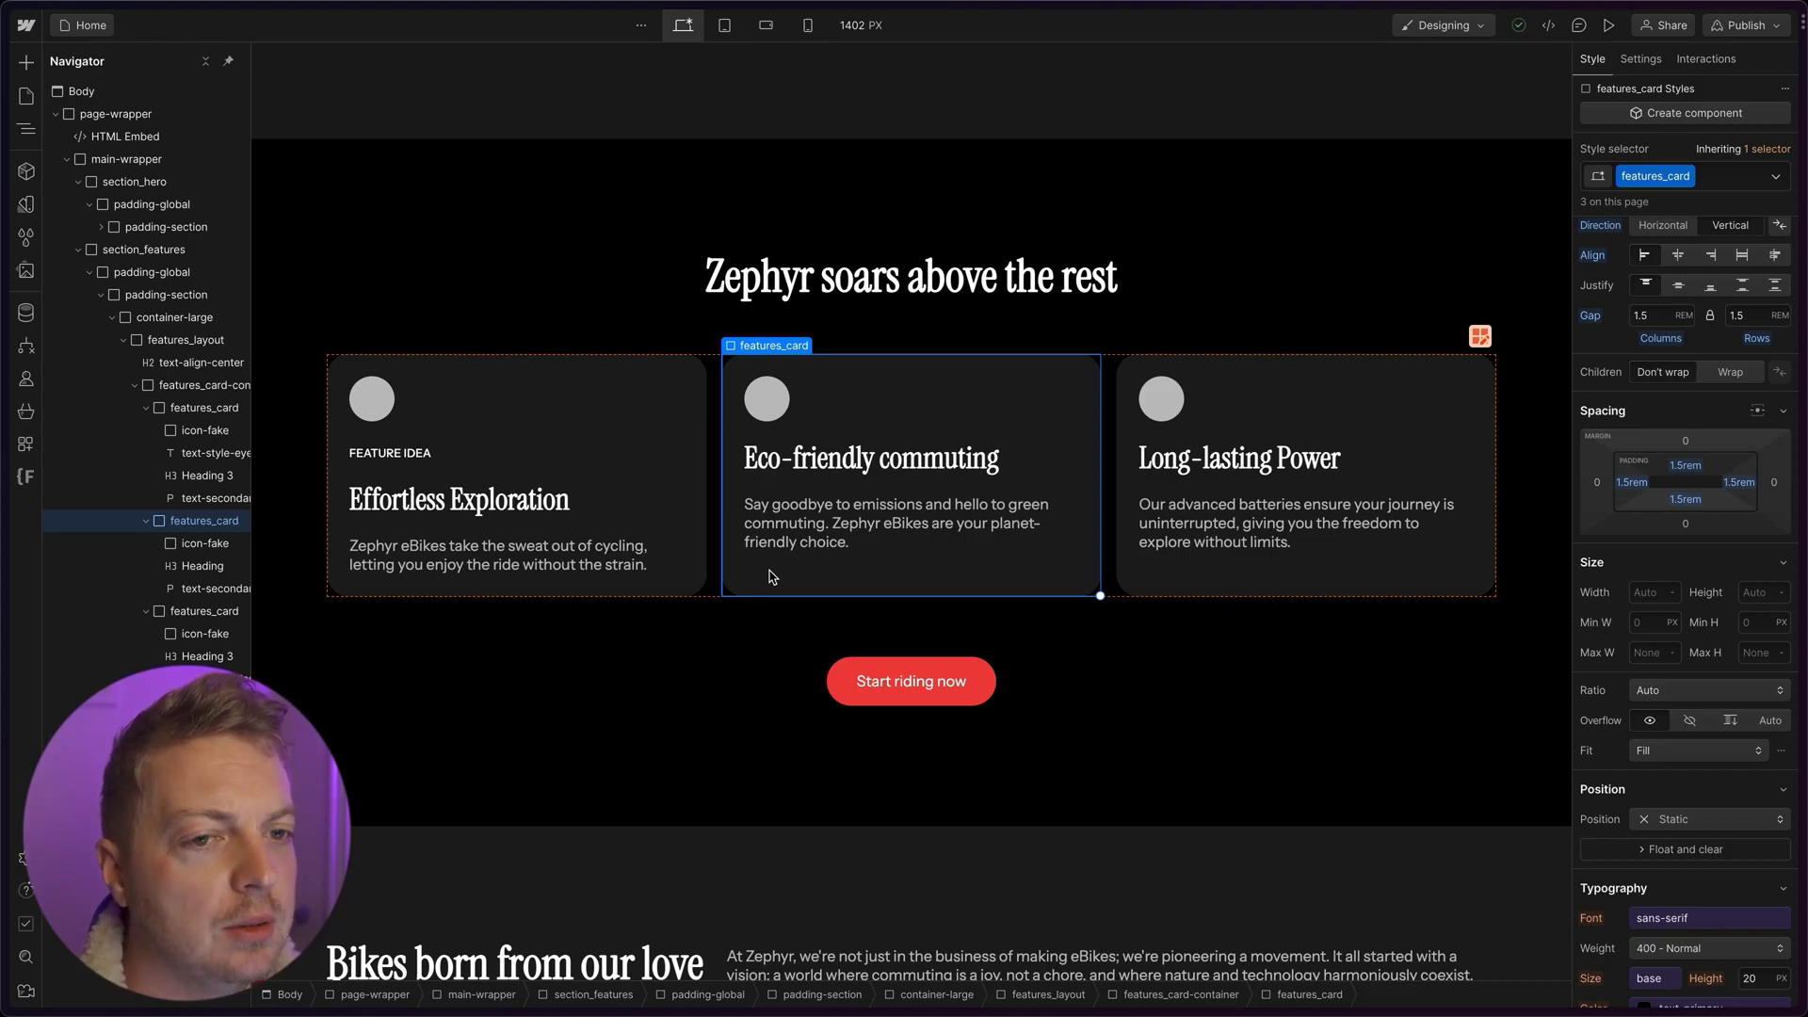
key("Delete")
key("ctrl+z")
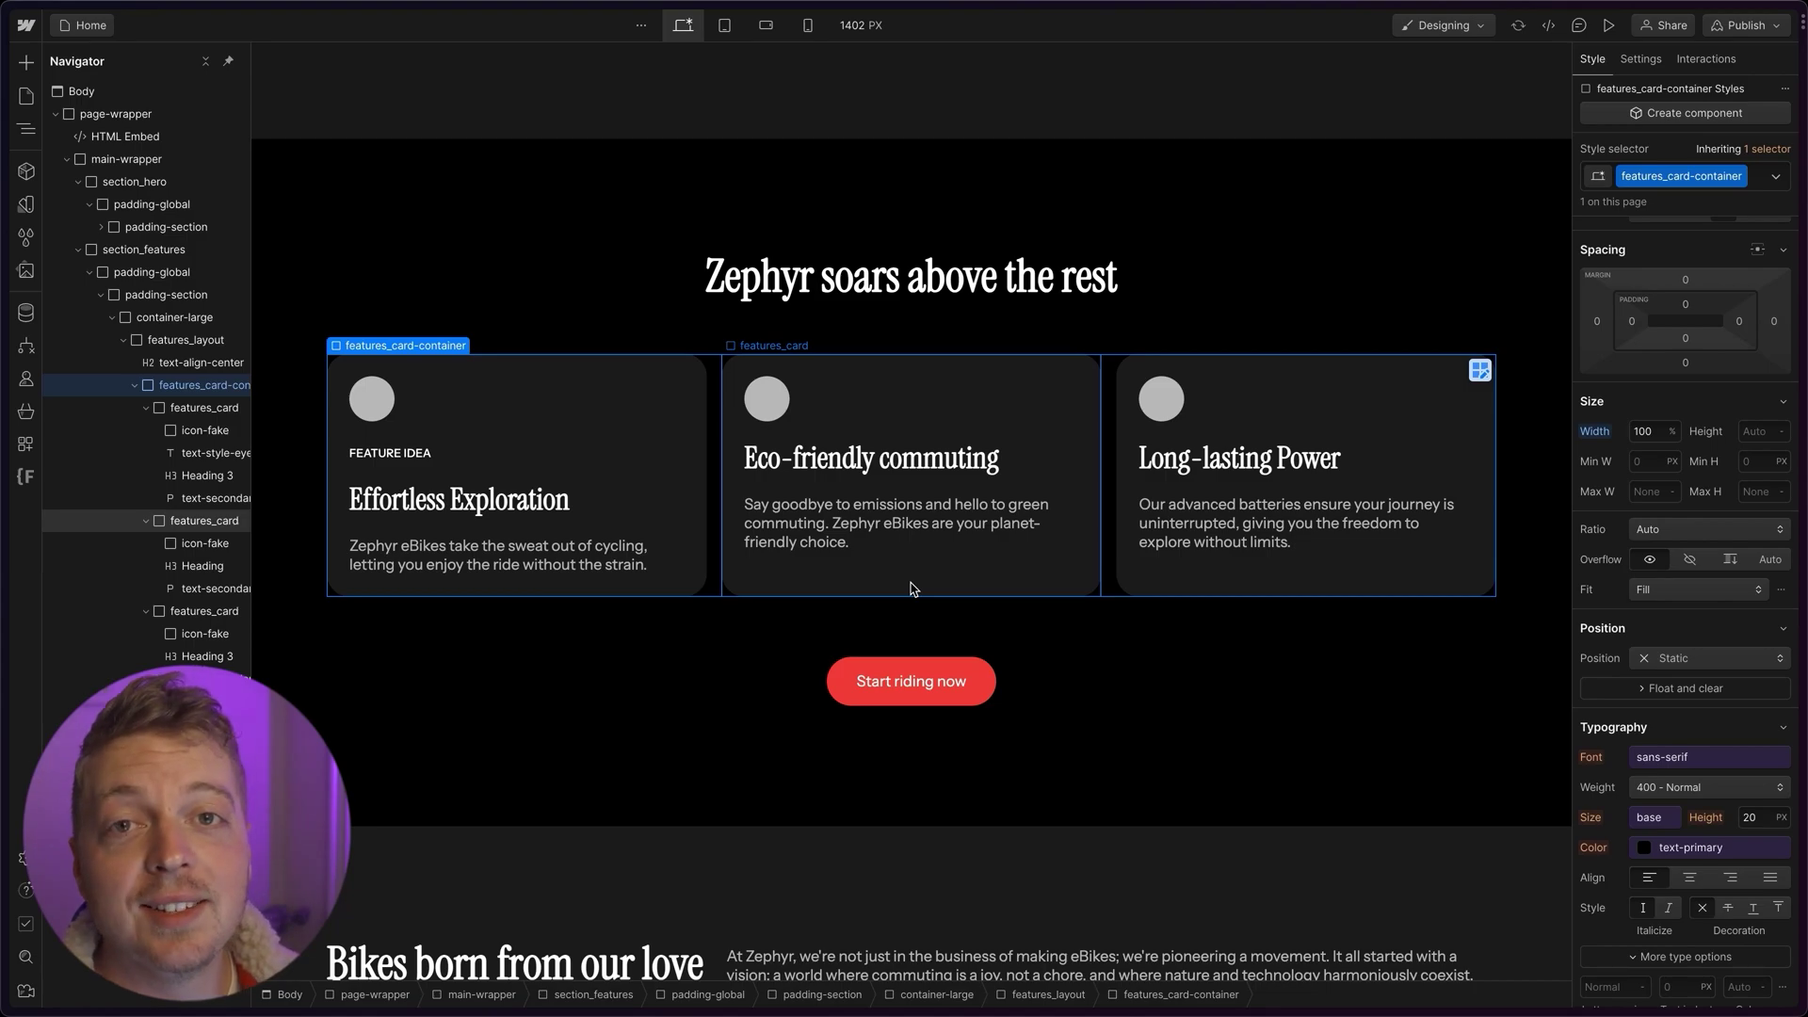
key("ctrl+d")
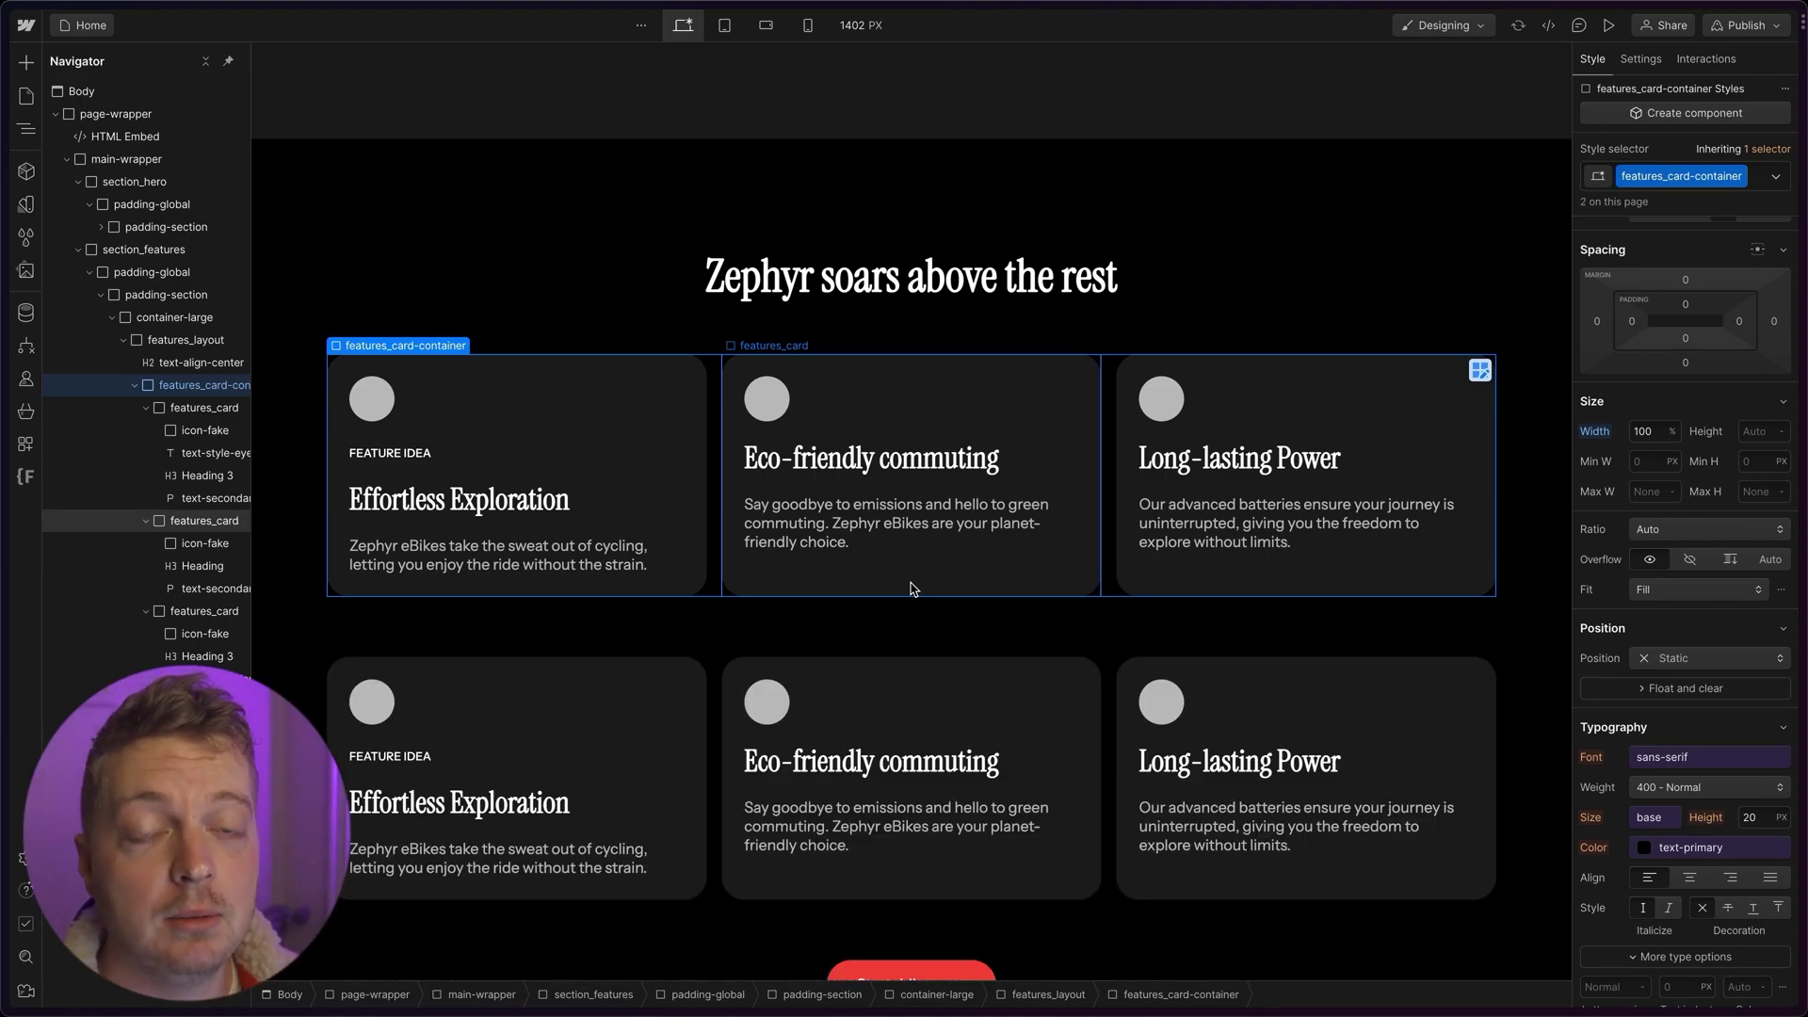
left_click(928, 578)
key("Delete")
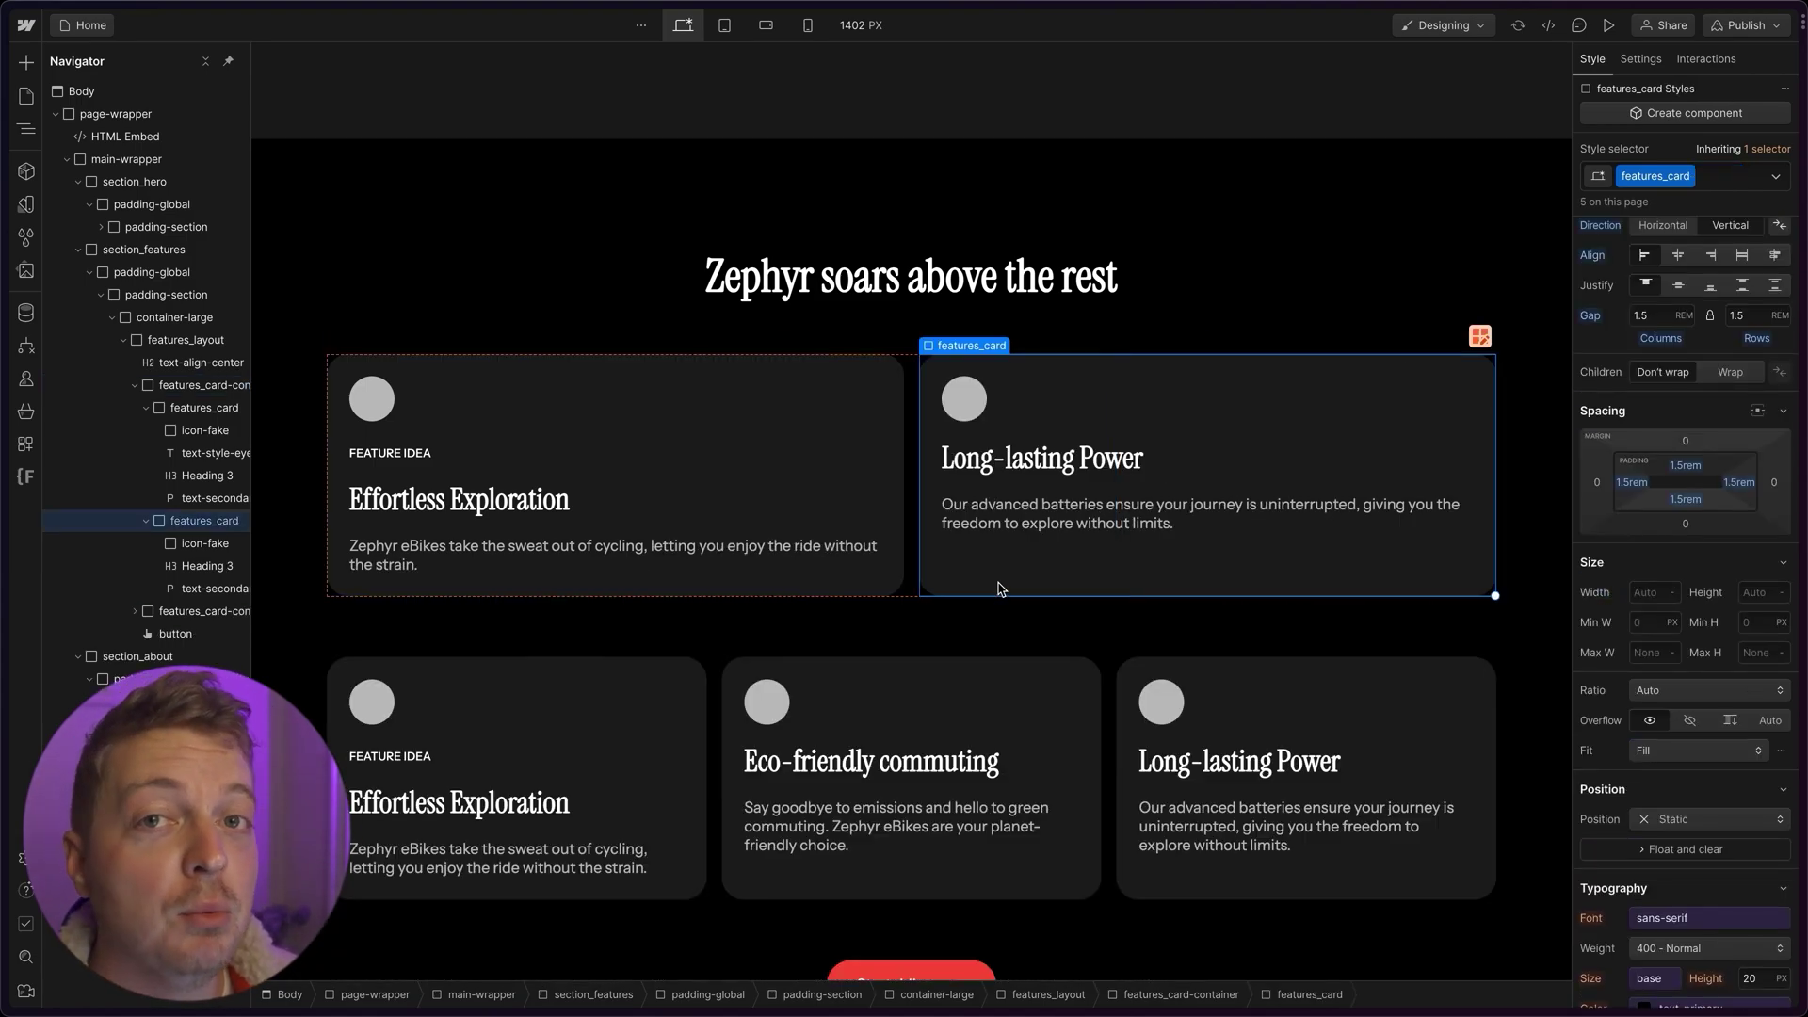
key("Delete")
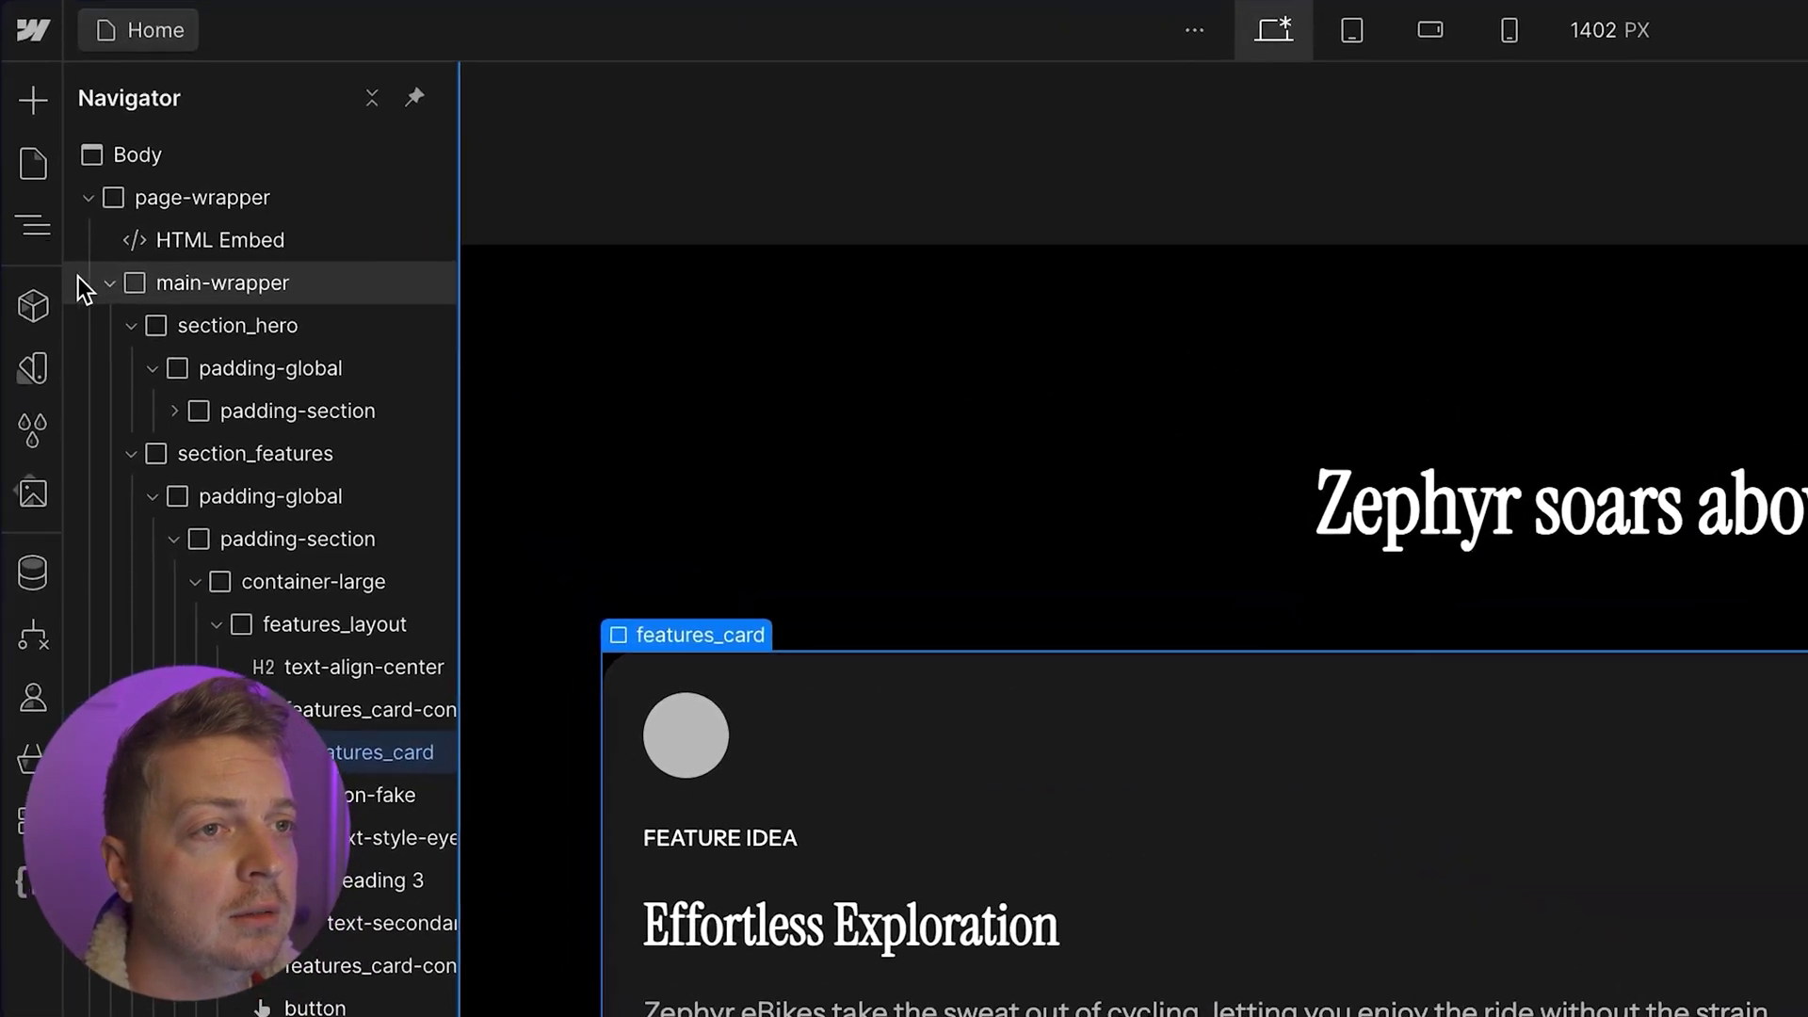
Step: Create a new component from the single card and name it Features Card
left_click(33, 309)
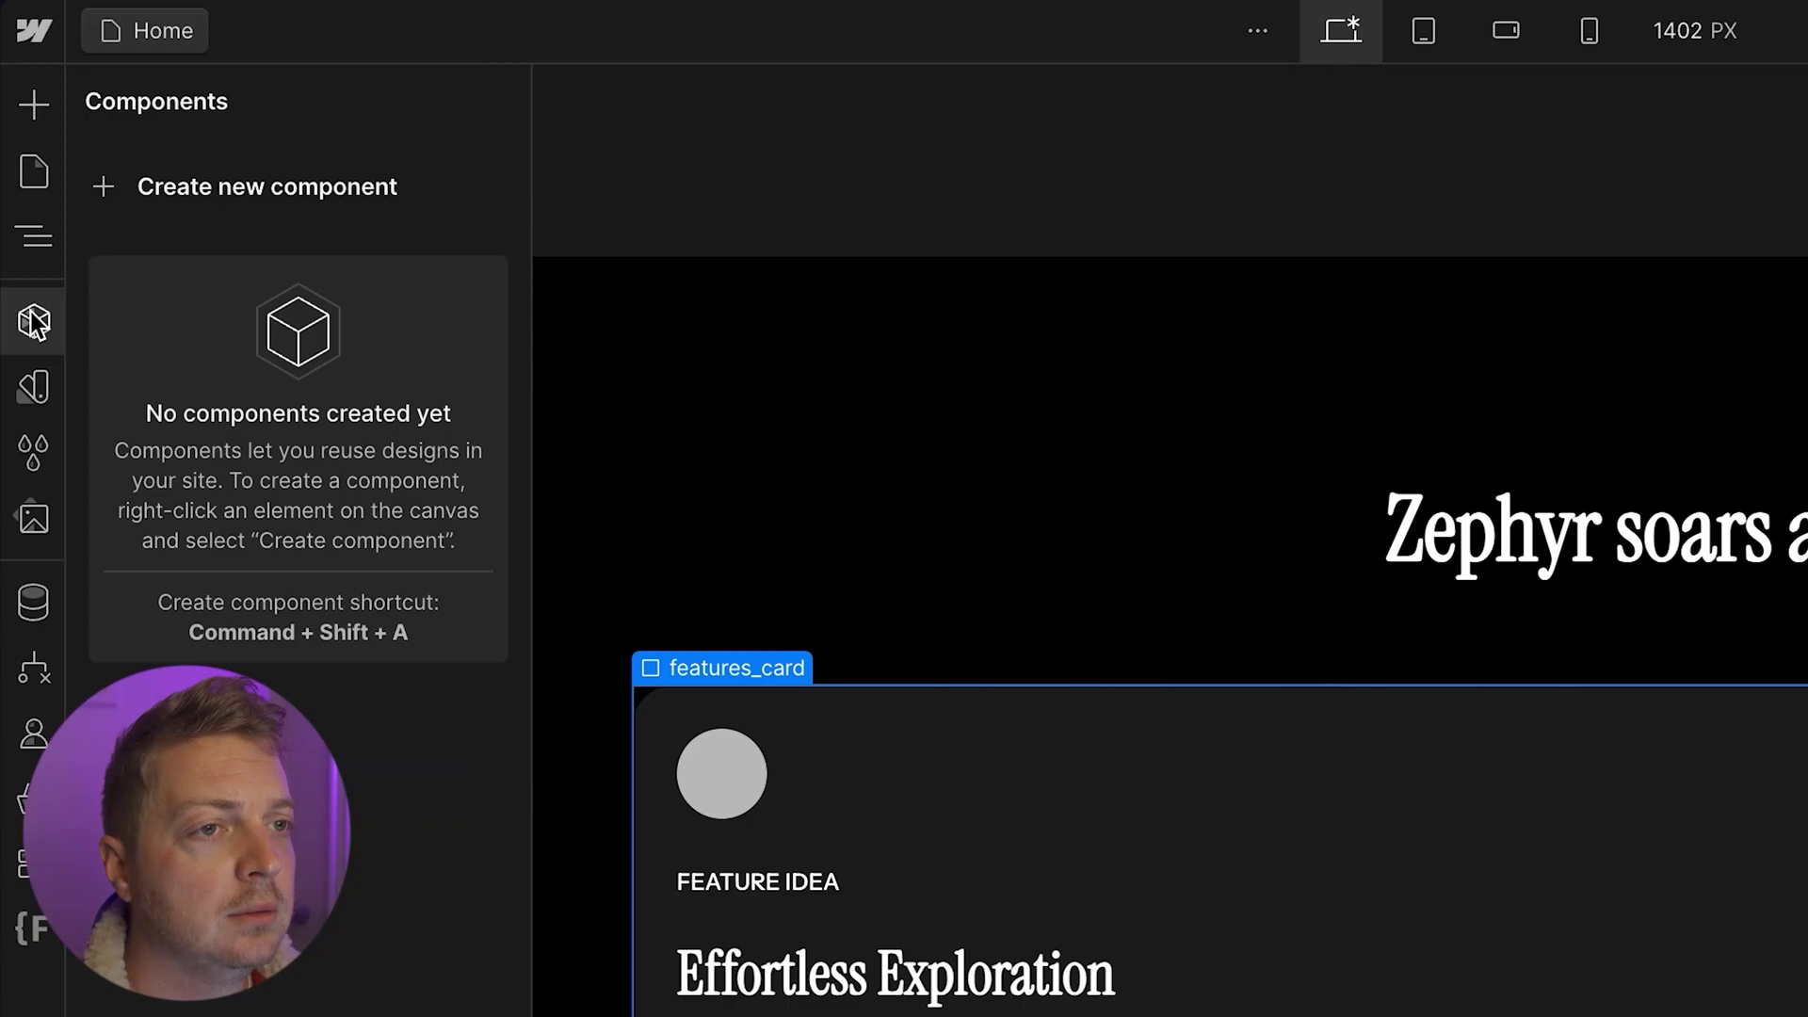
left_click(167, 200)
type("F")
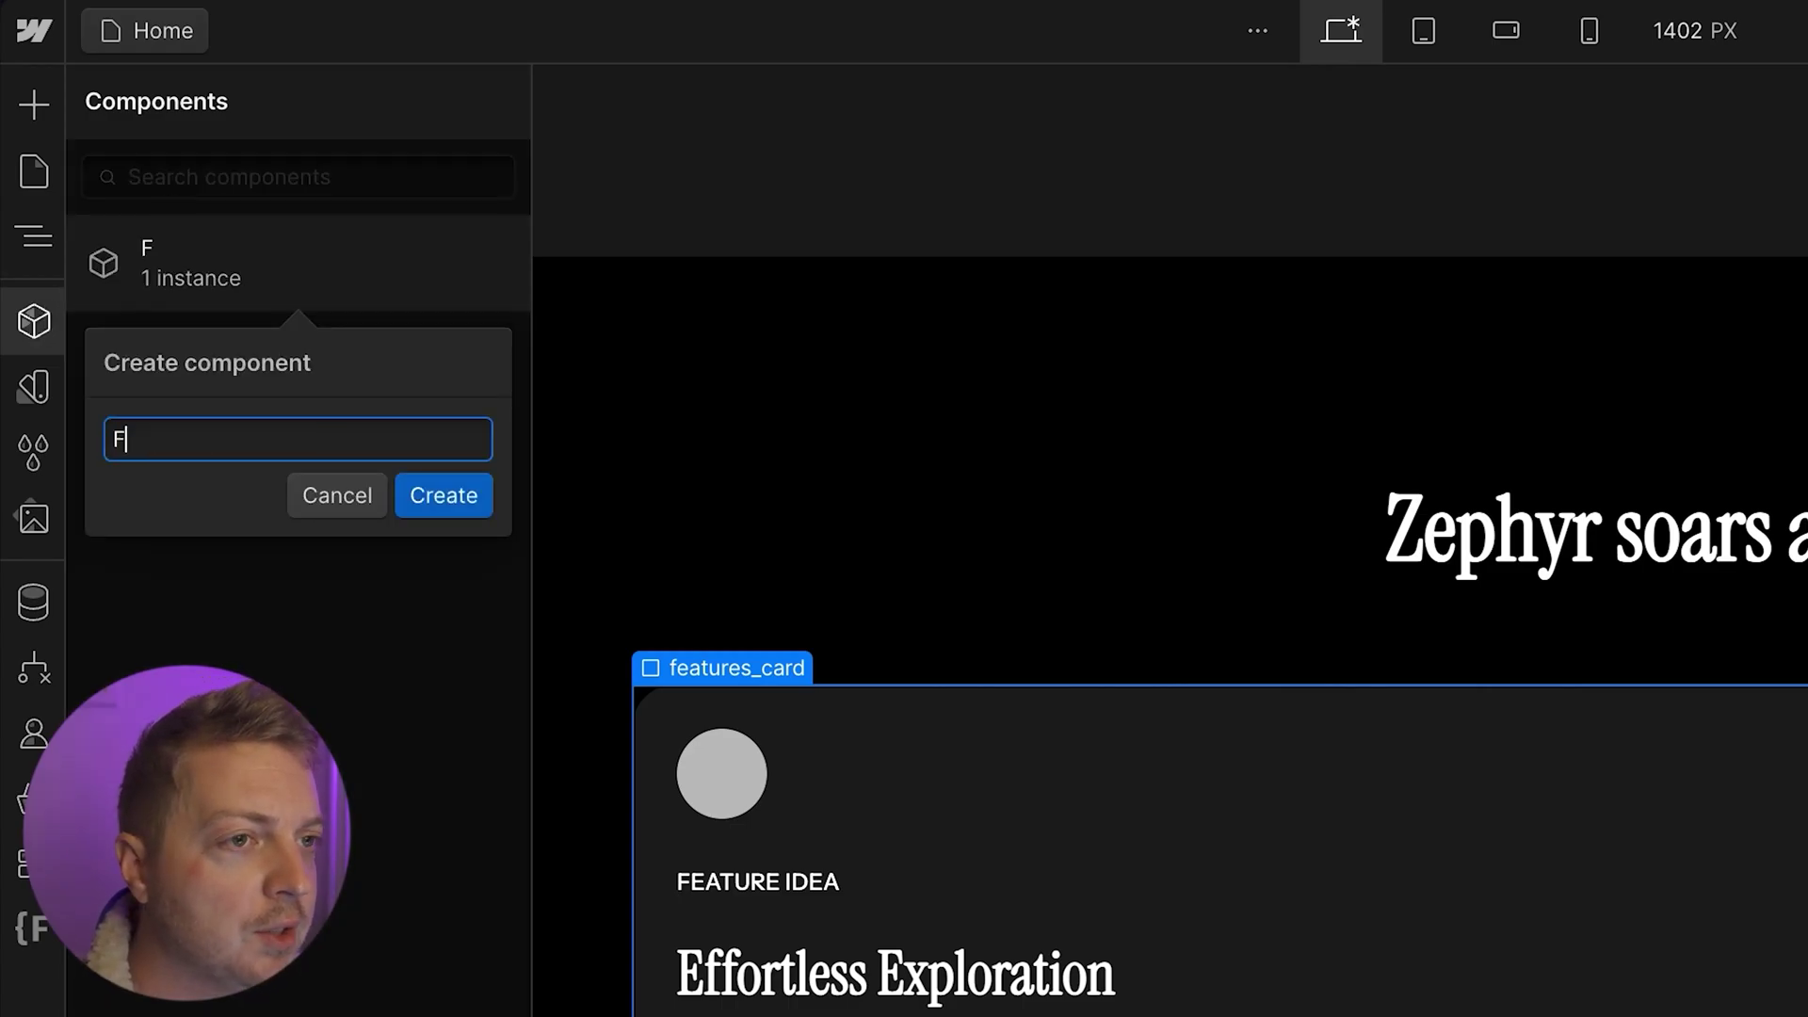
type("eatures Card")
key("Return")
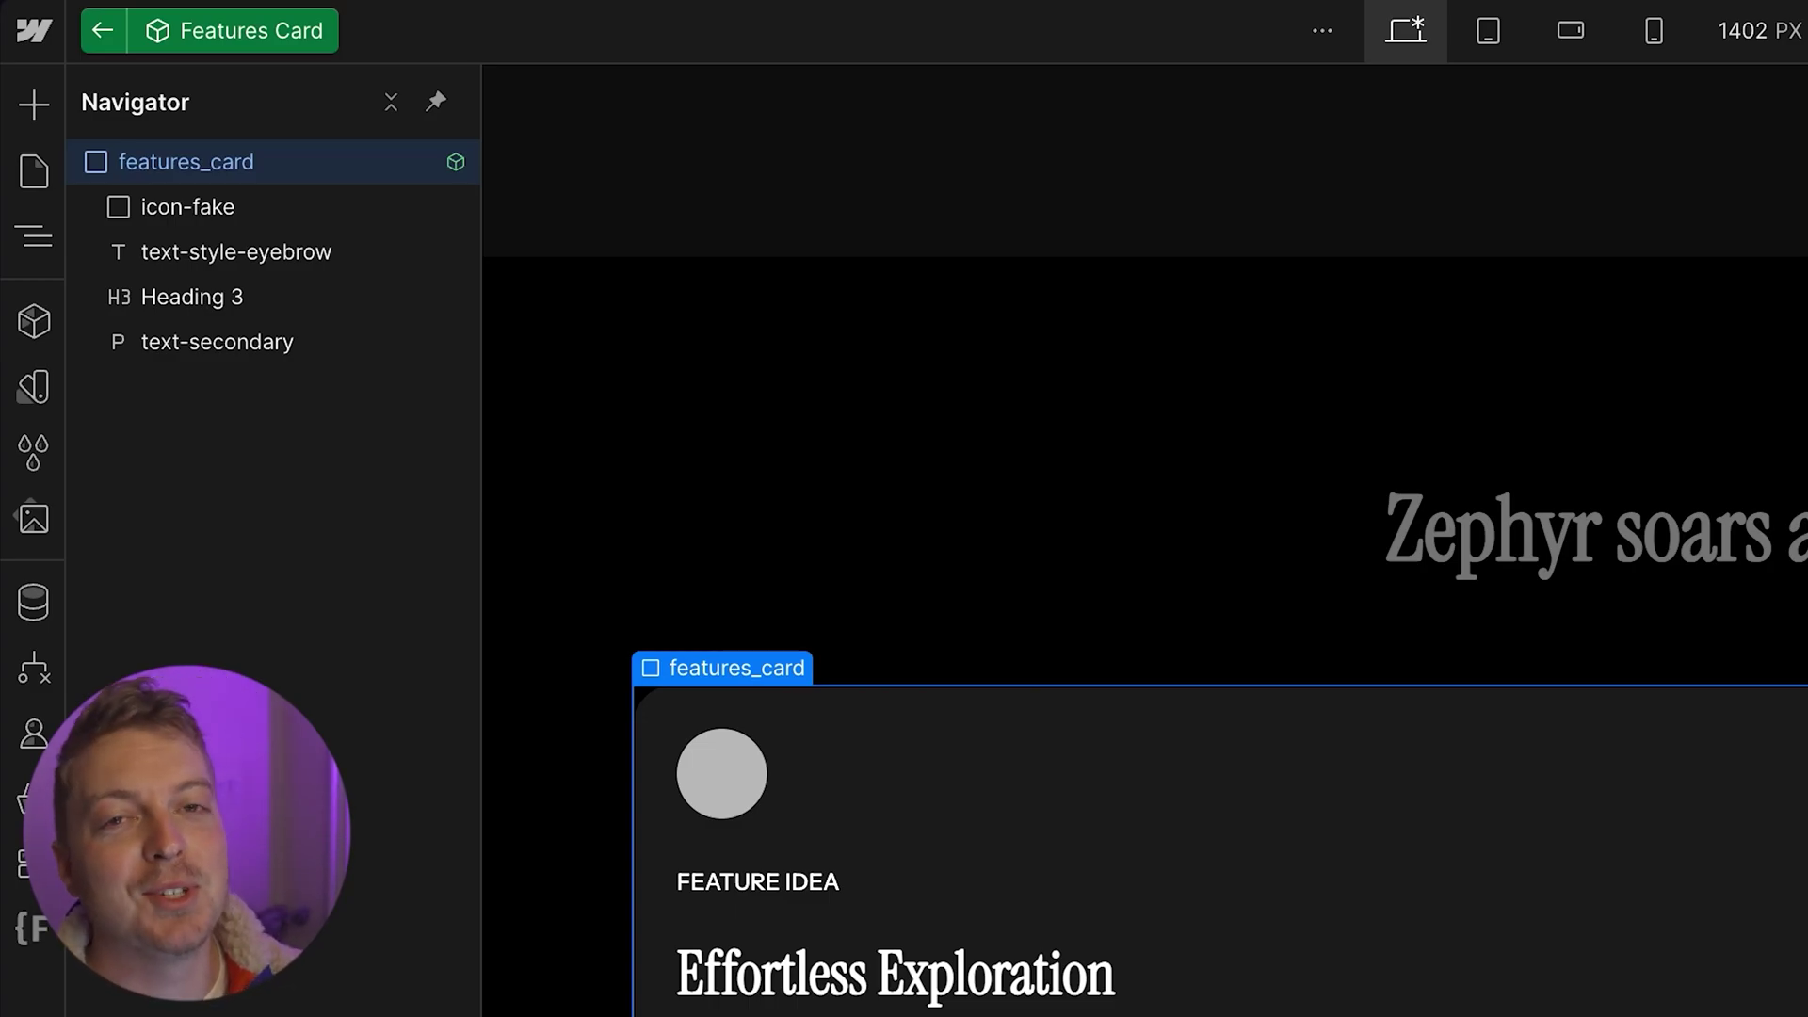
Step: Enter the Features Card component for editing and select the Effortless Exploration heading
left_click(1052, 448)
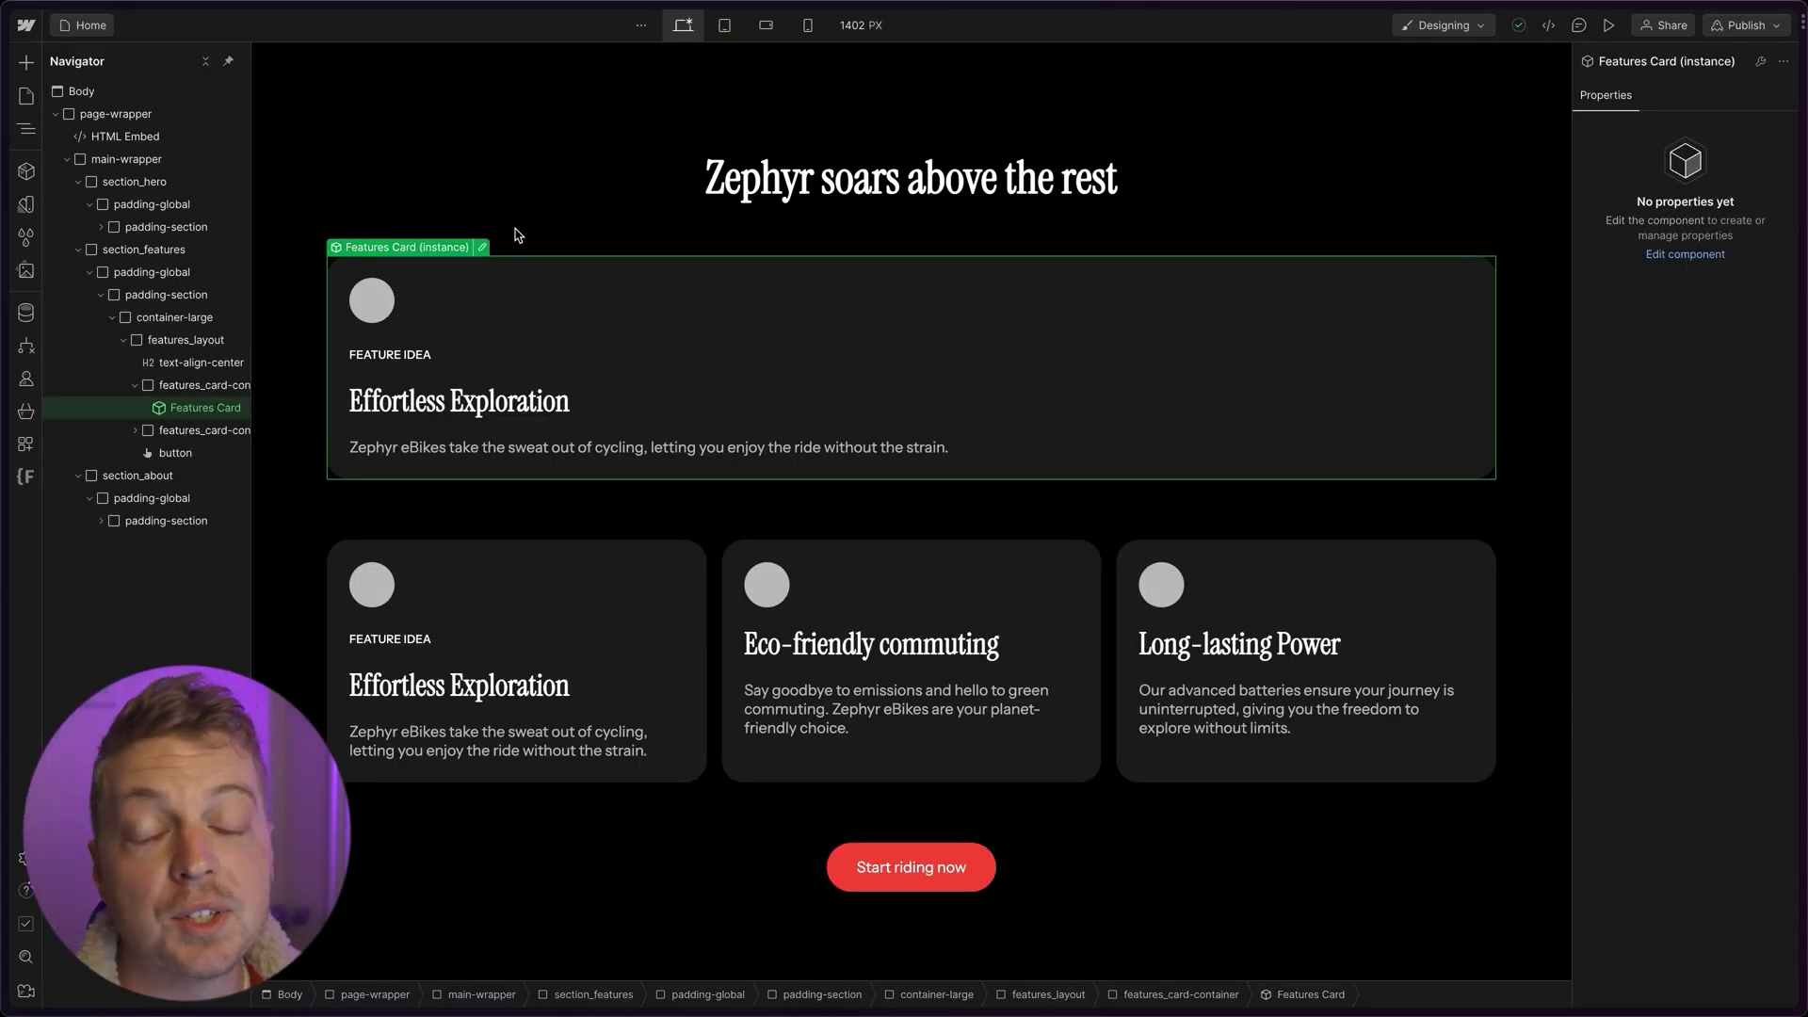
double_click(617, 330)
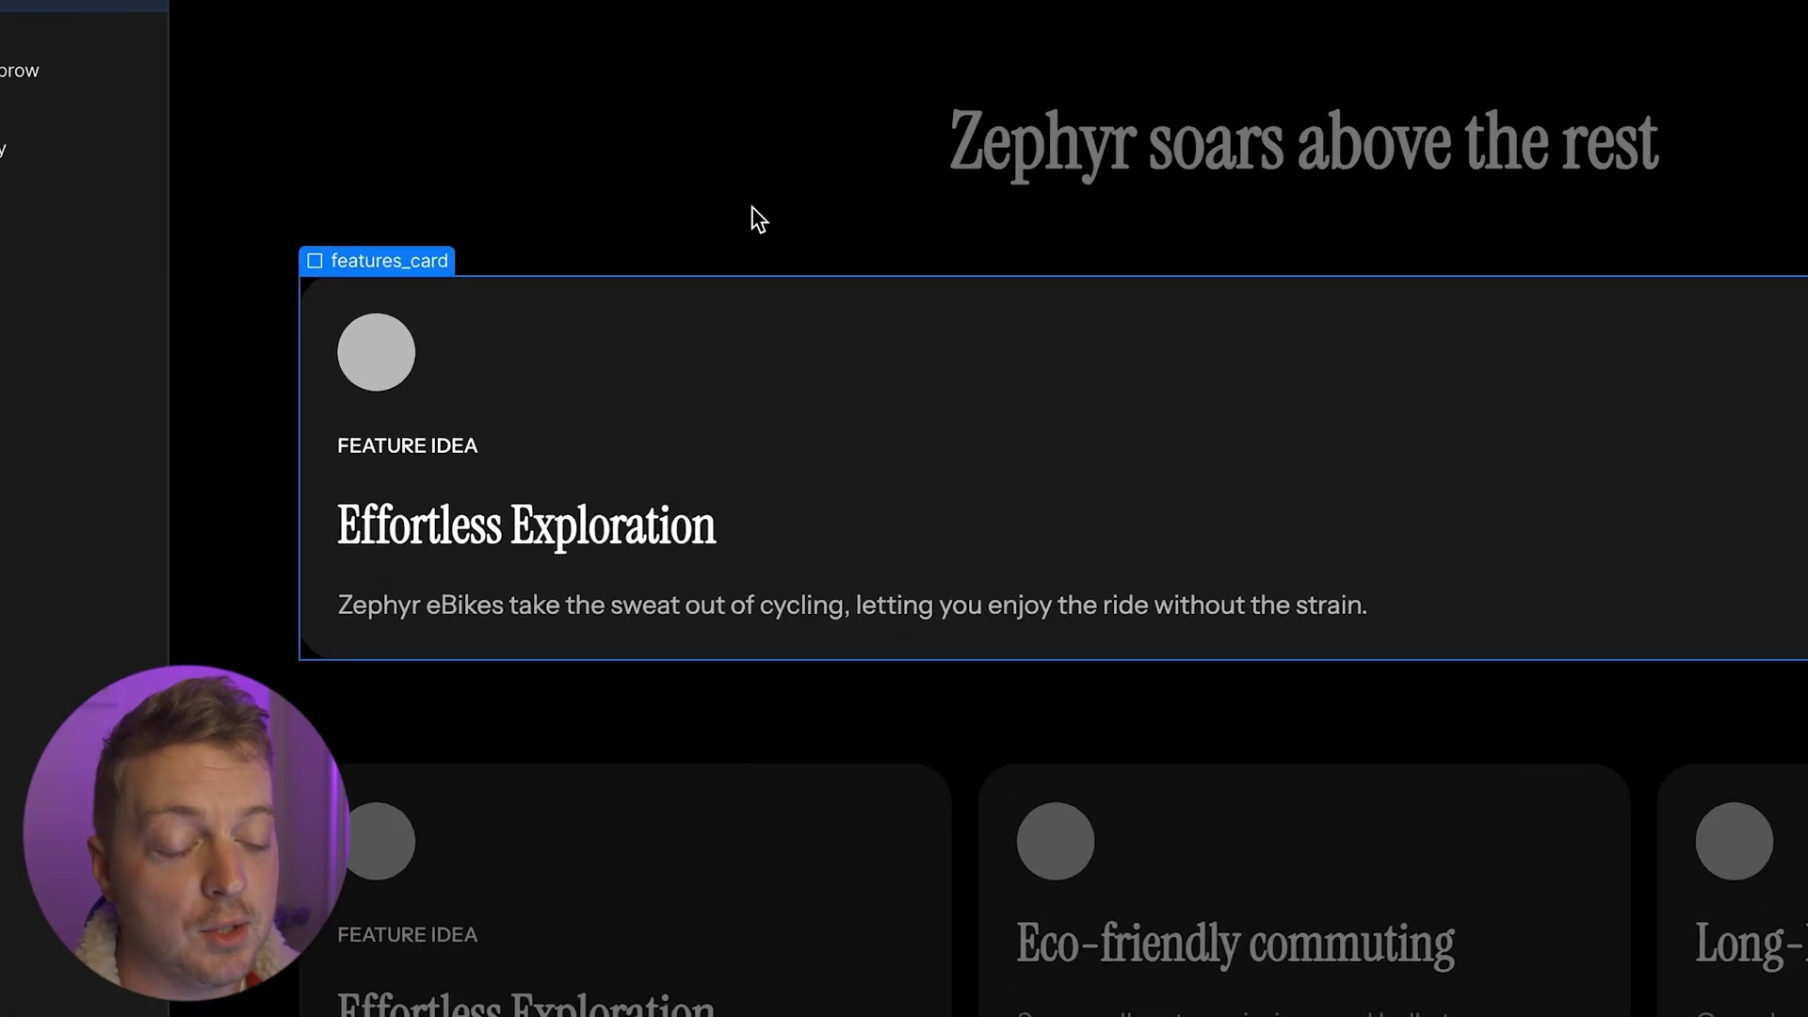
key("Escape")
left_click(733, 288)
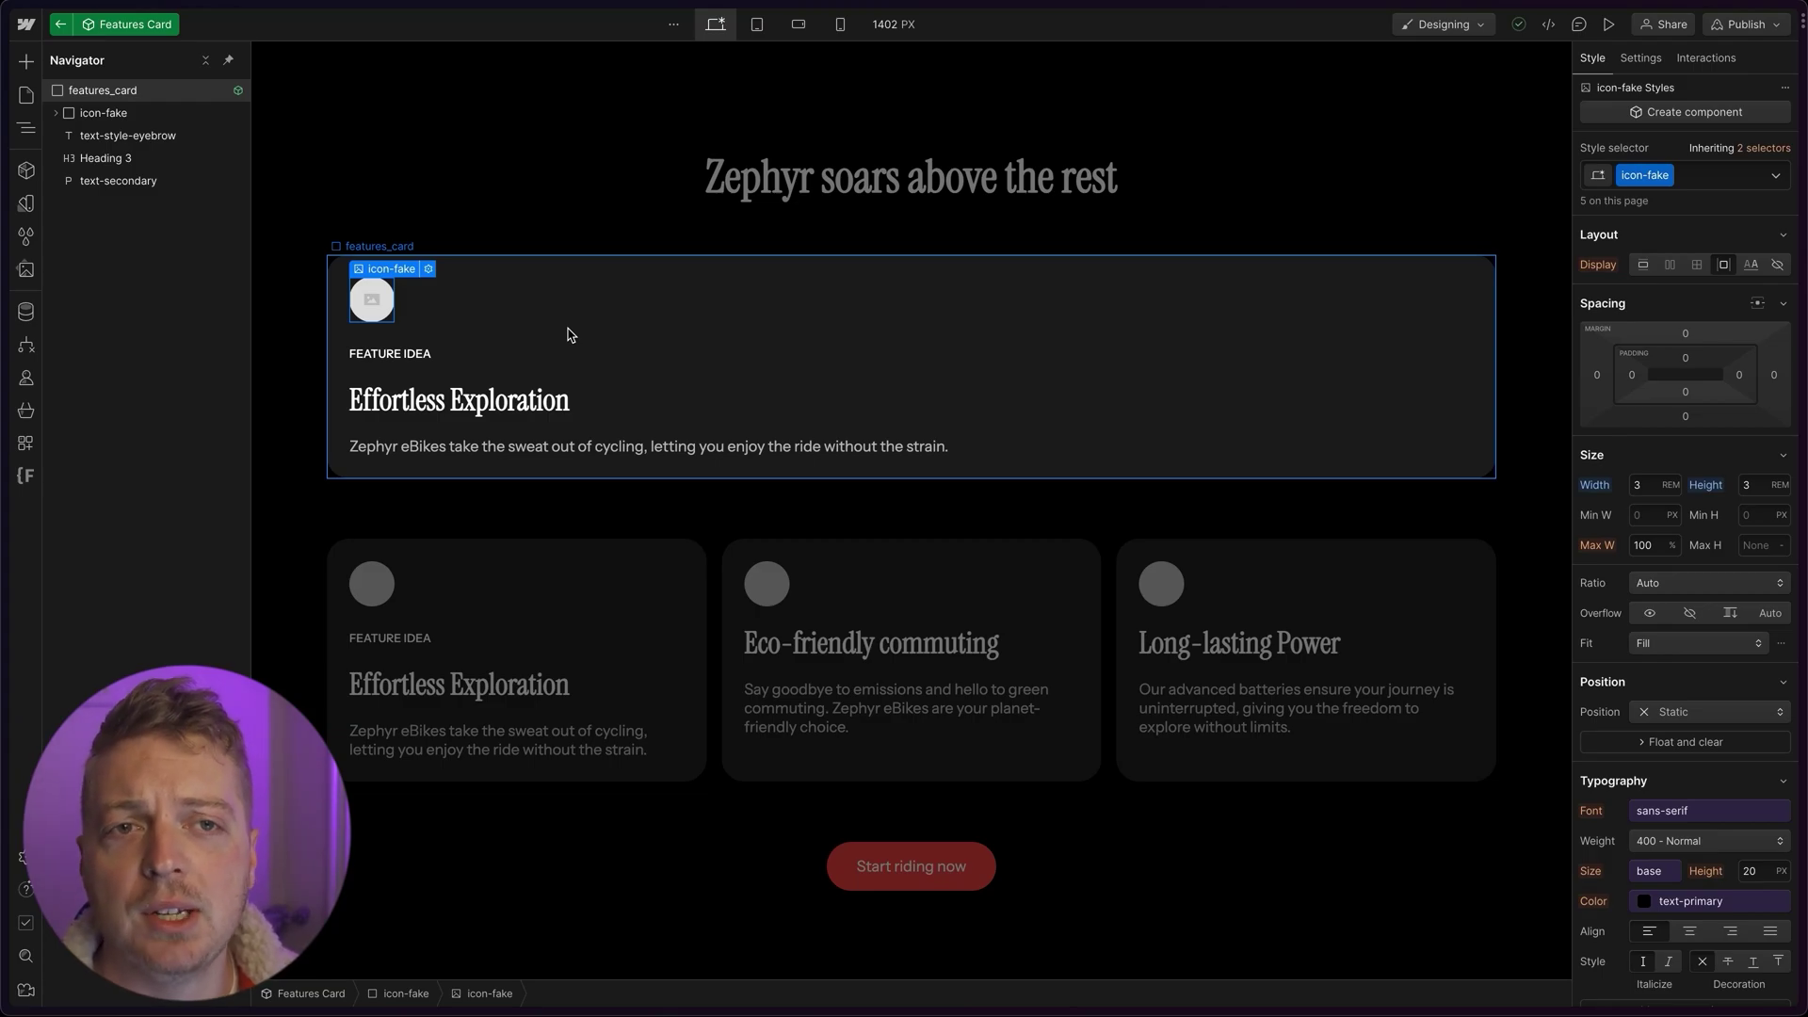
left_click(516, 389)
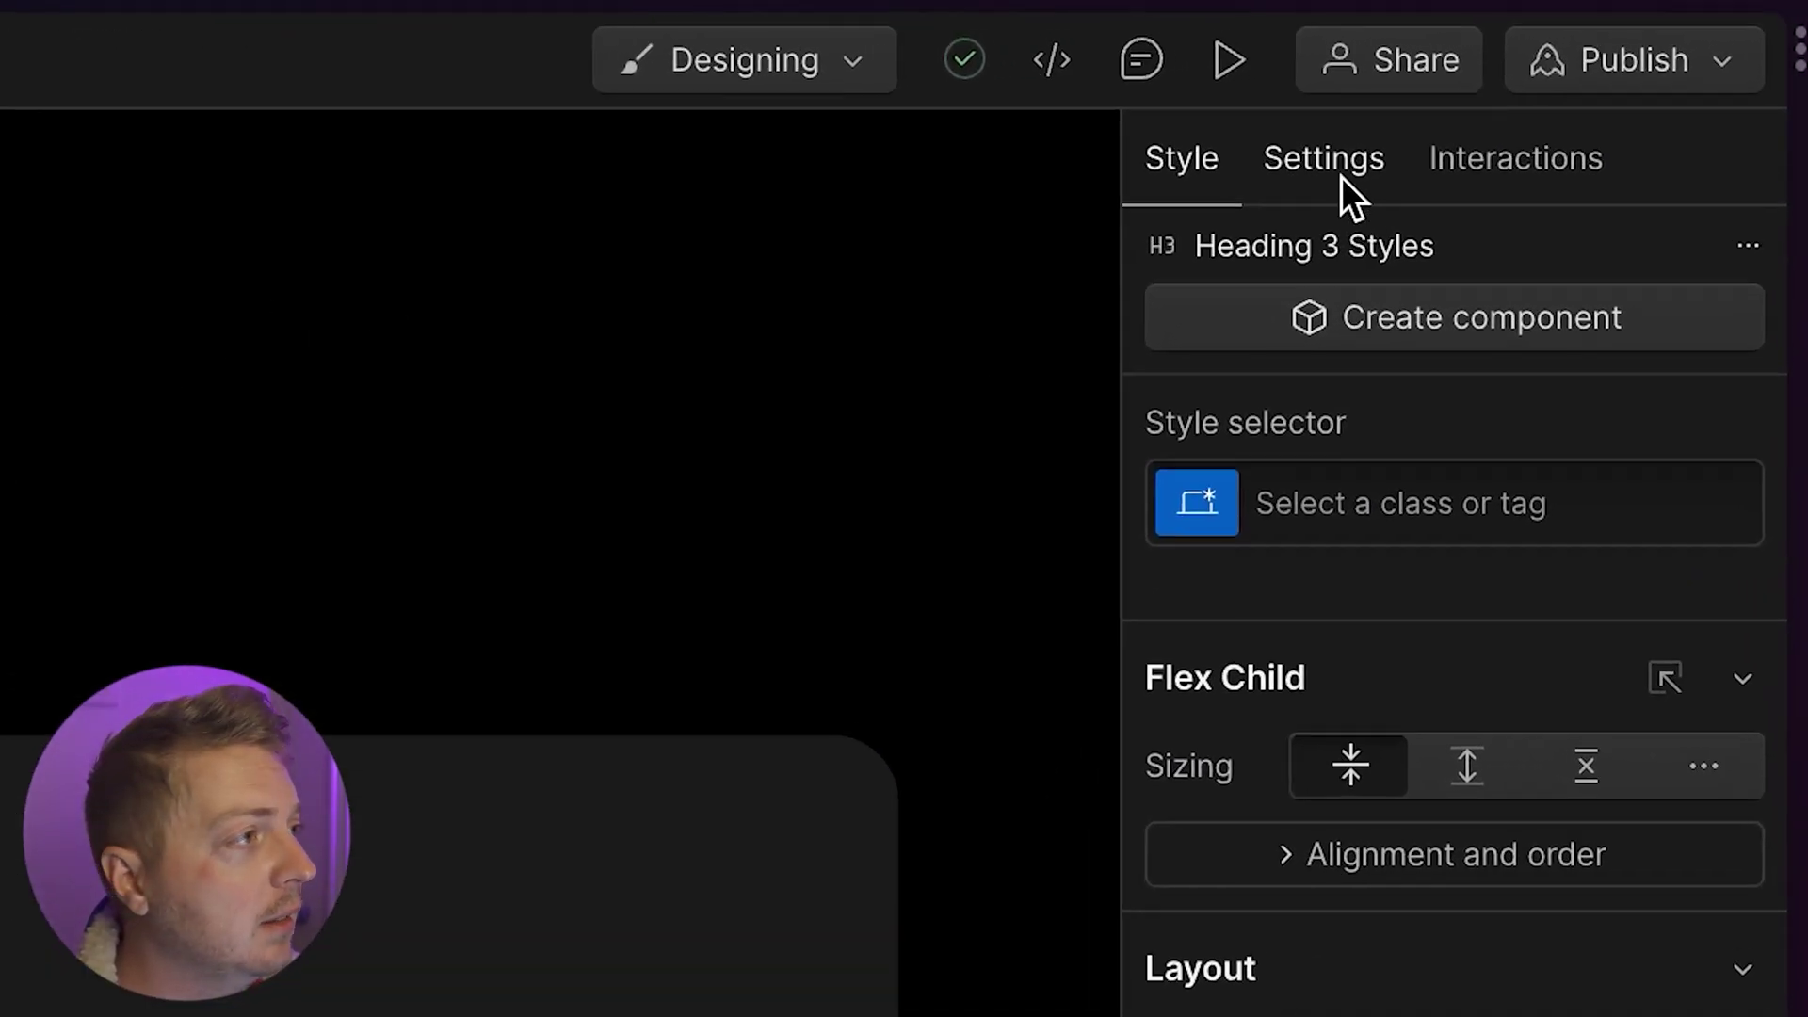
Step: Connect the heading text to a new Heading Text property defaulting to 'Feature Name'
left_click(1645, 62)
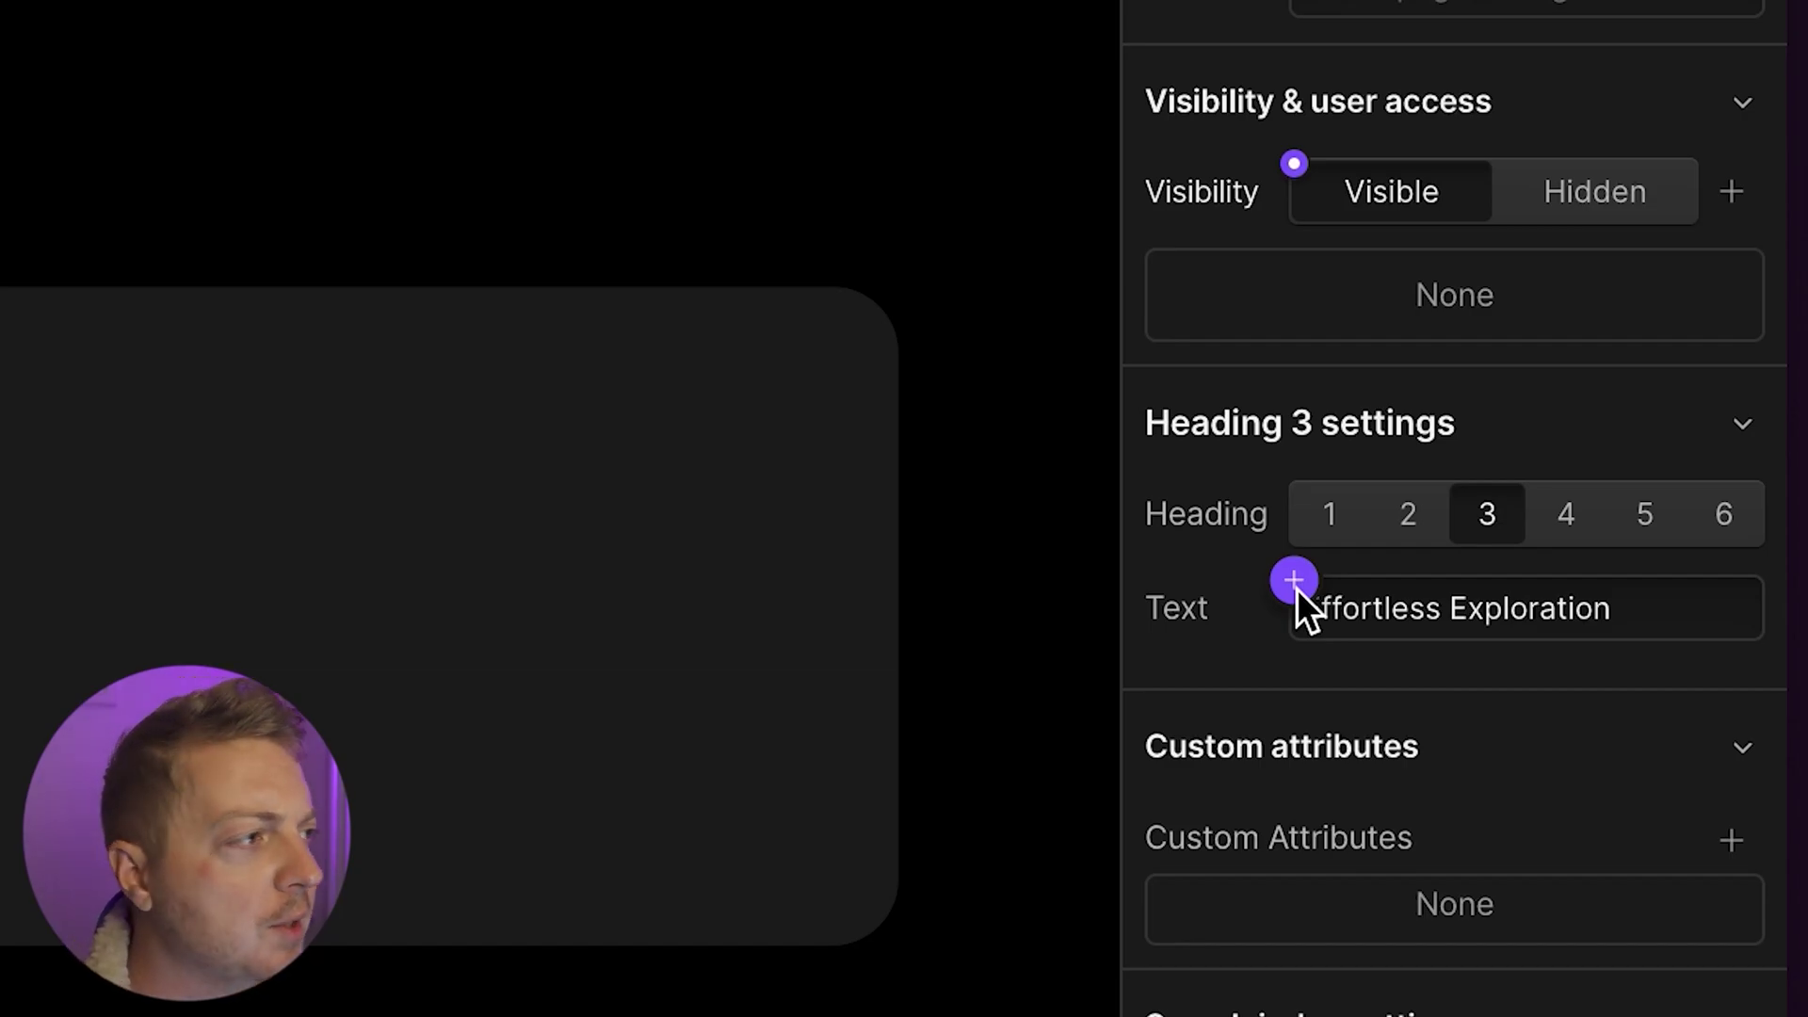
left_click(1296, 588)
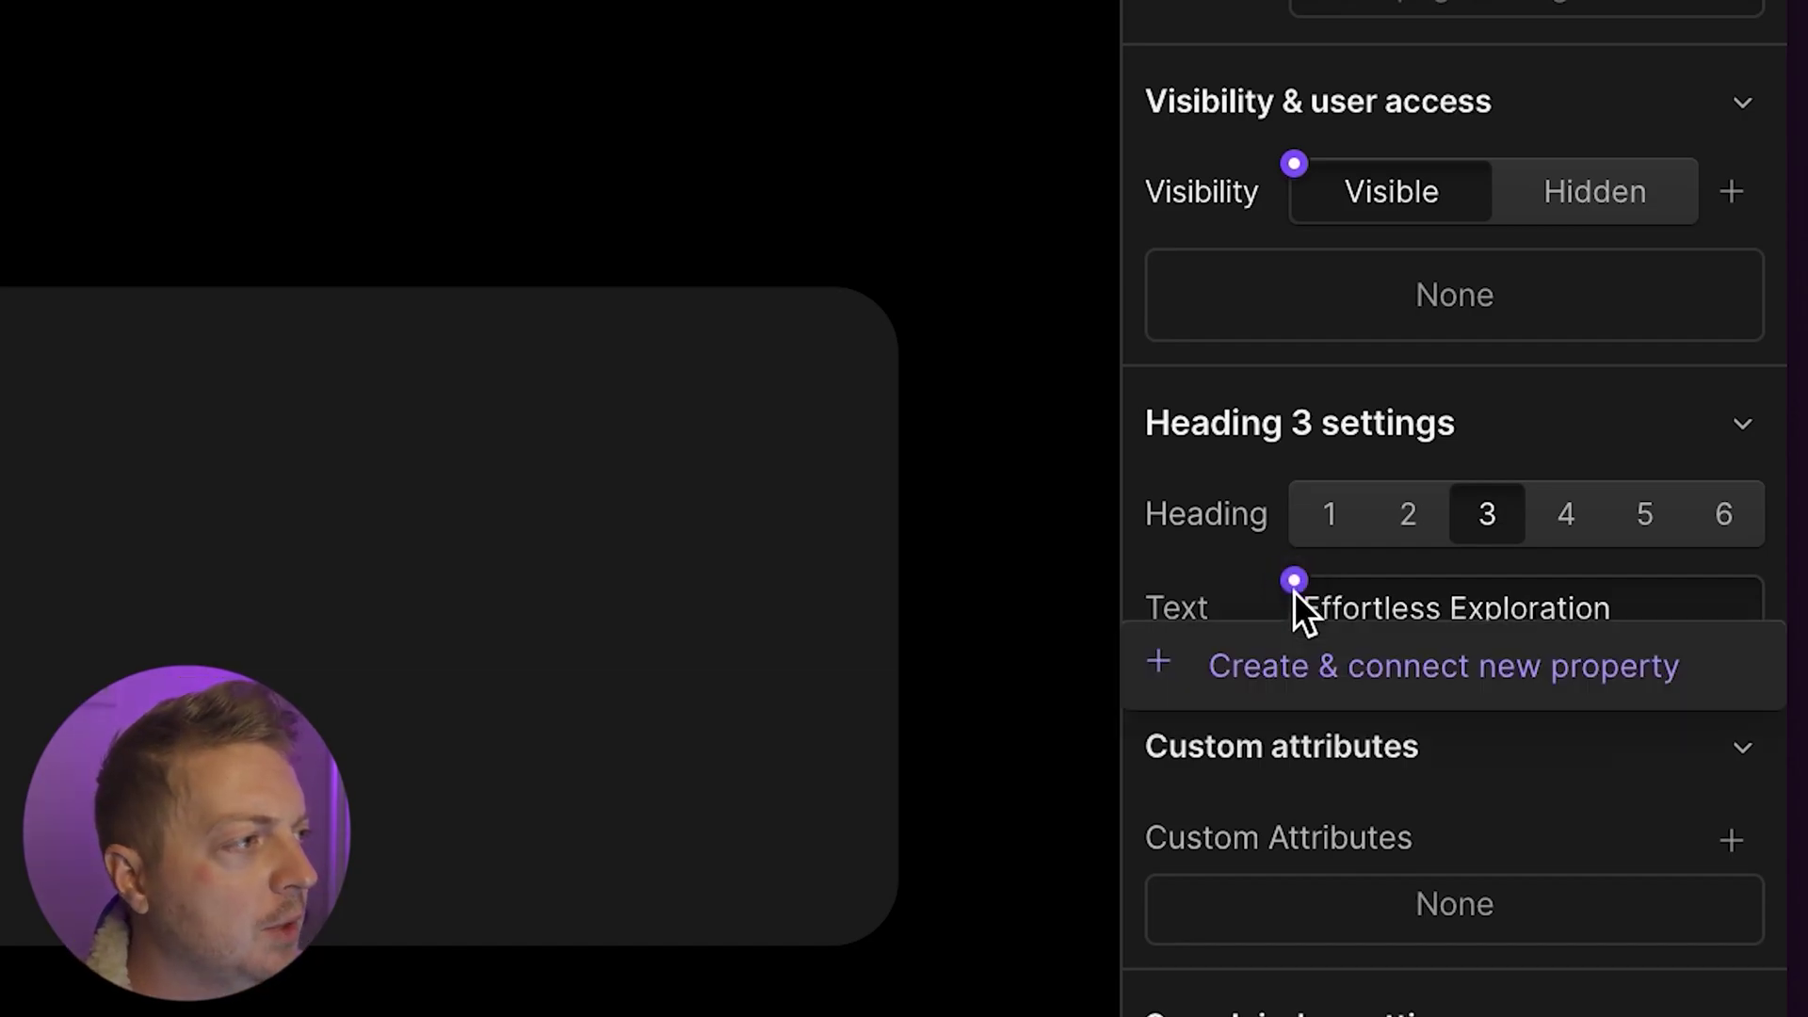
left_click(1318, 664)
triple_click(1405, 723)
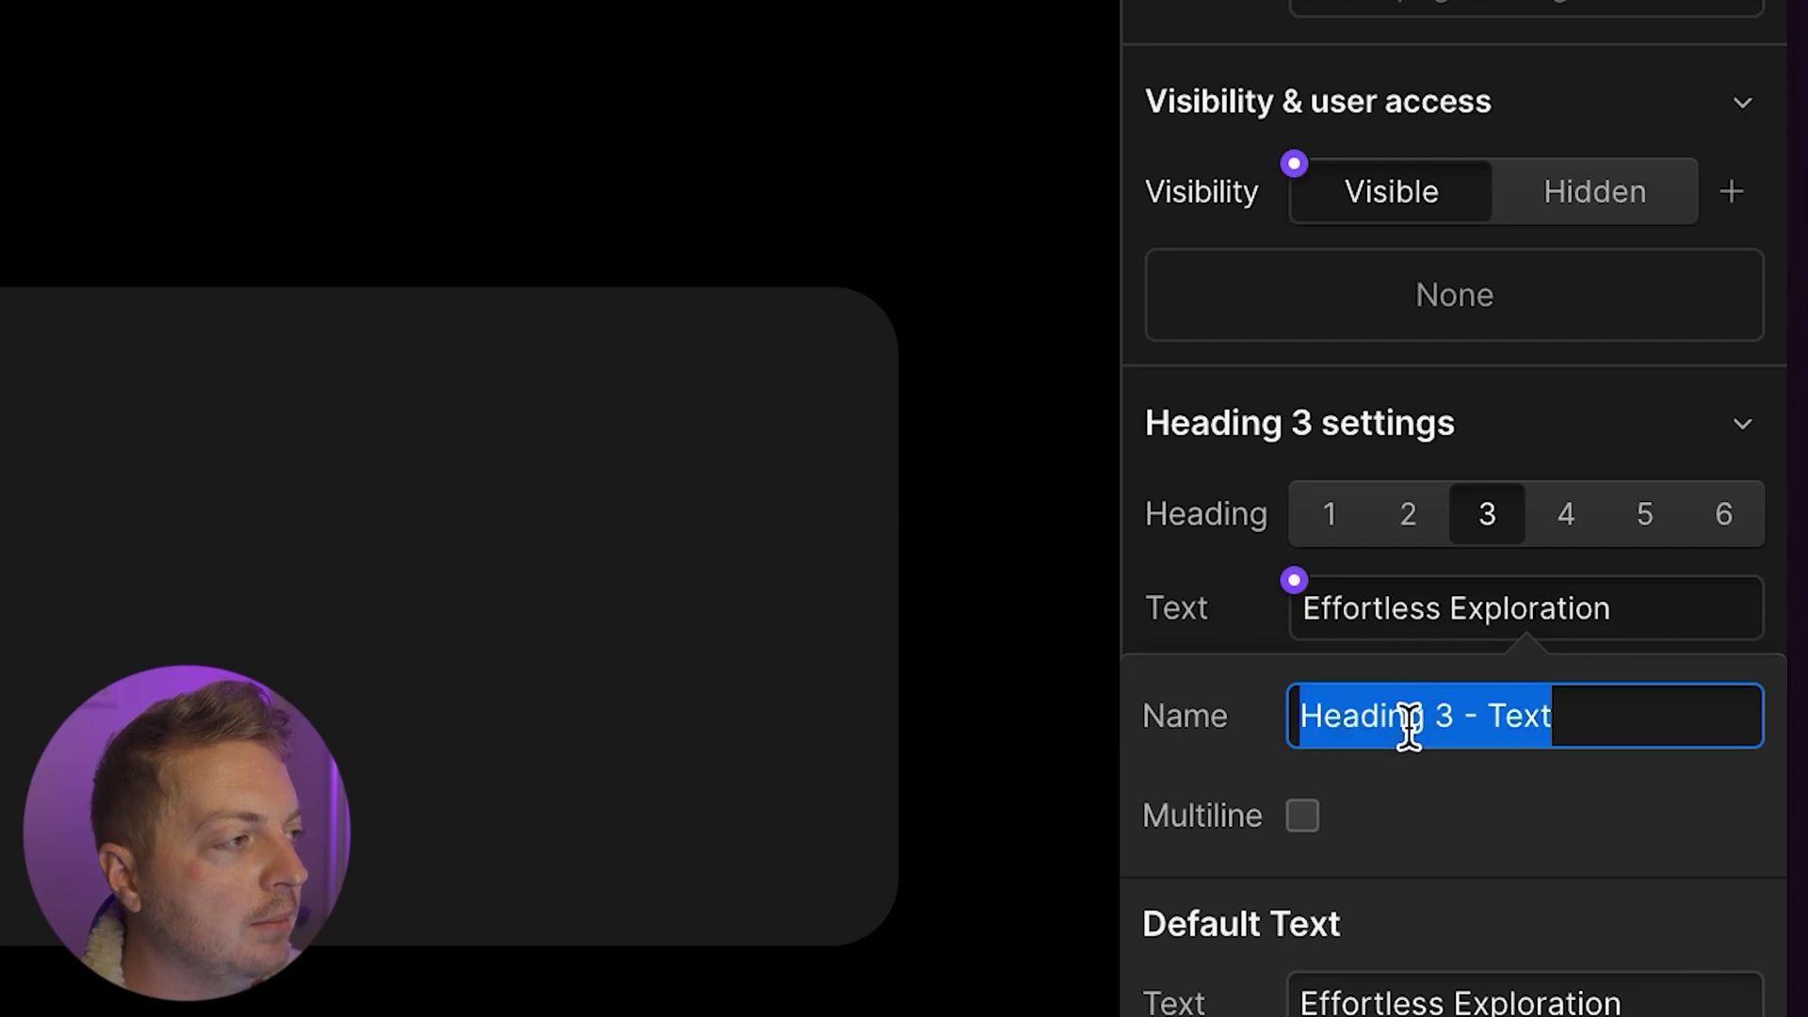
type("Heading Text")
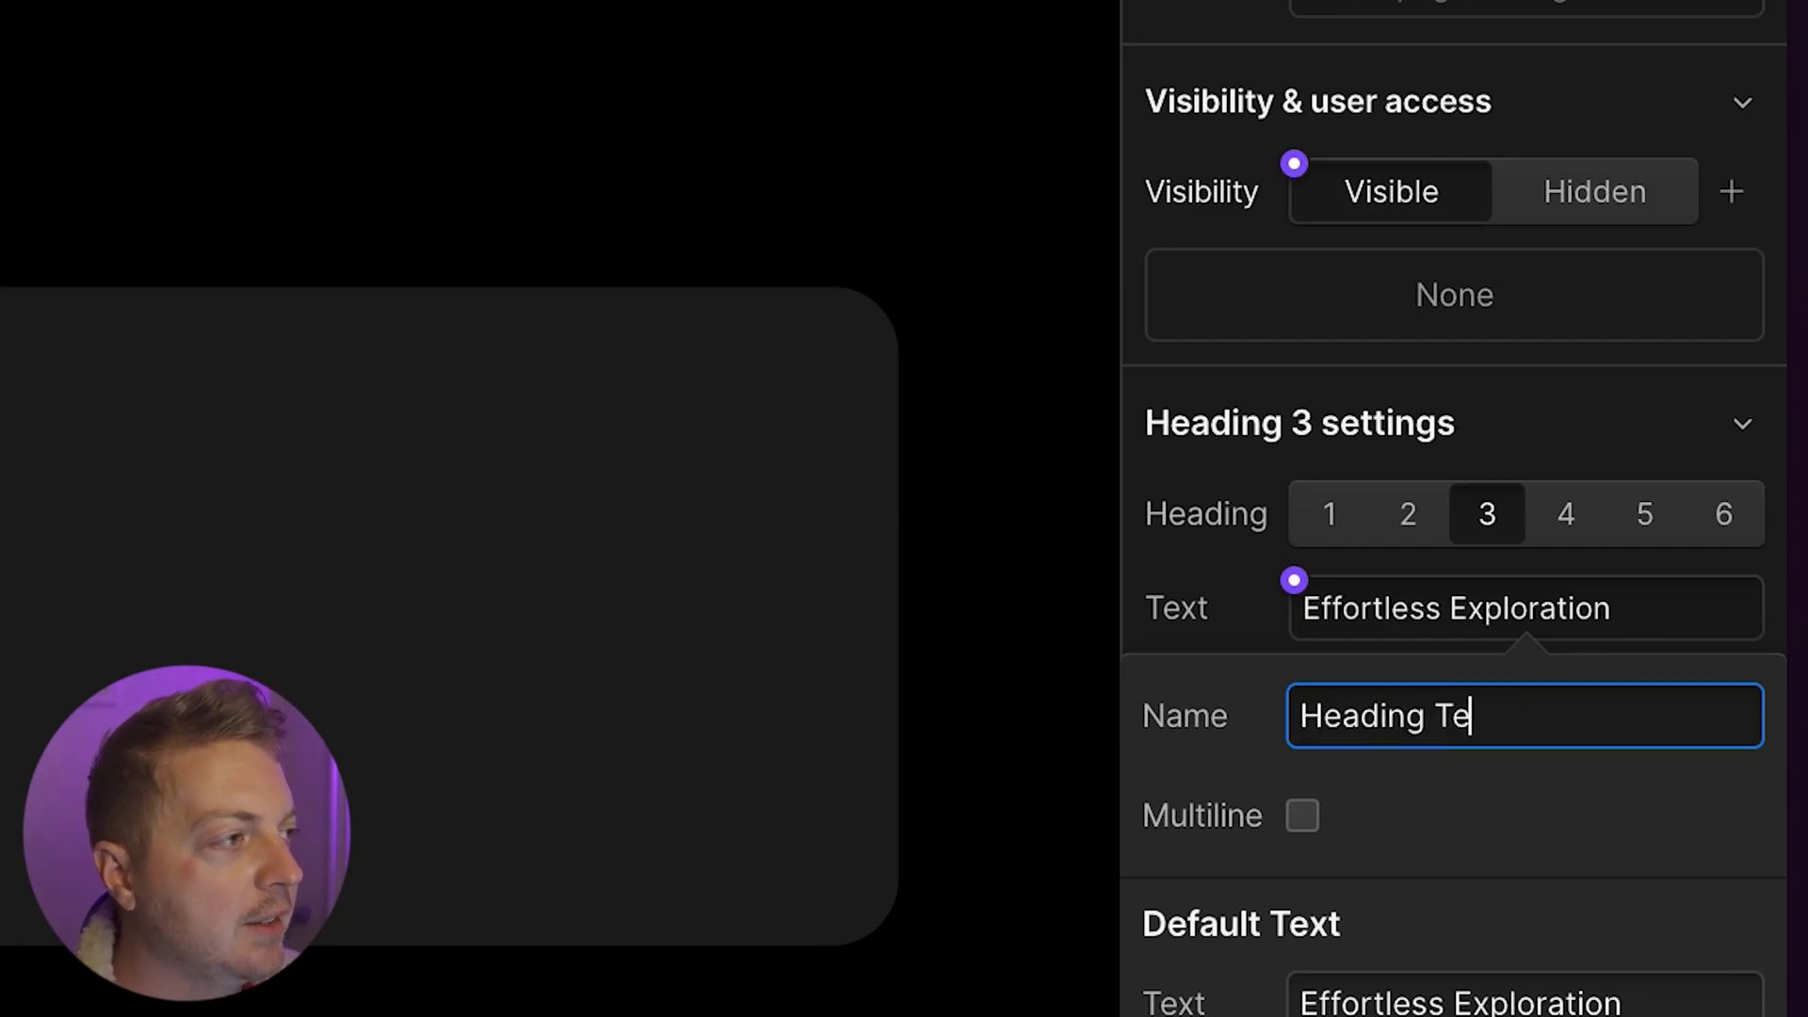
triple_click(1504, 1007)
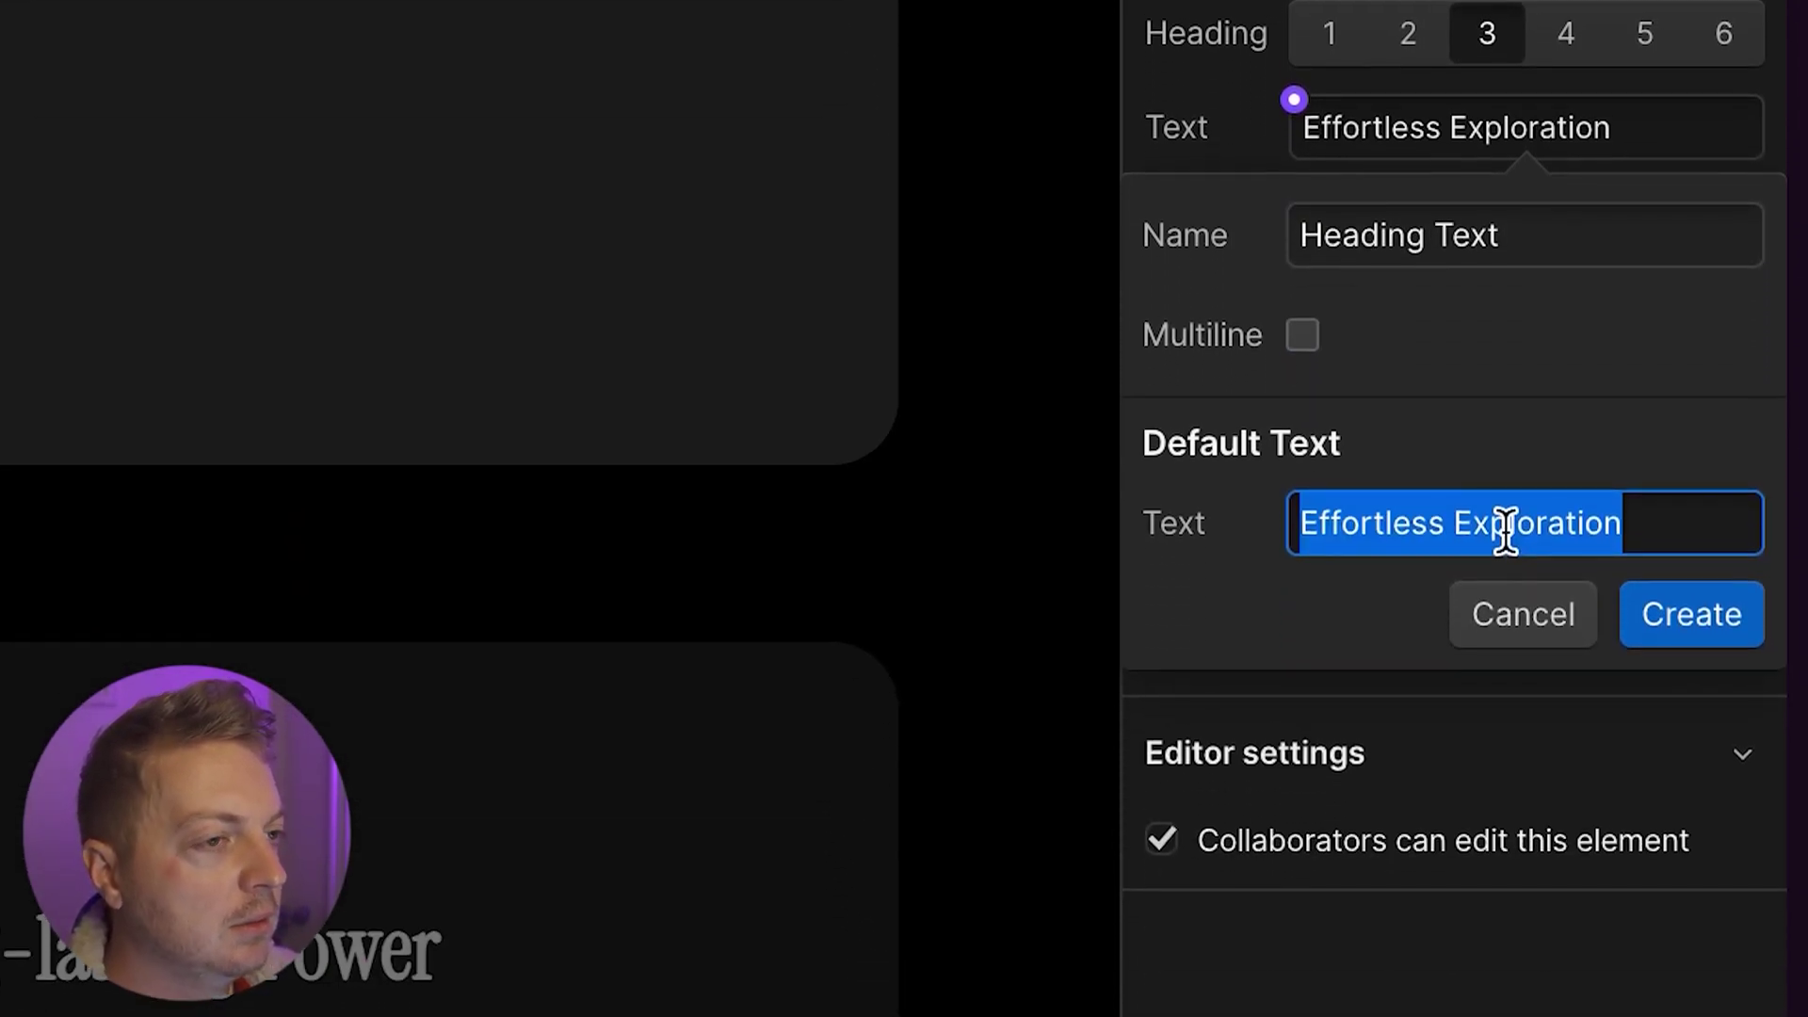
type("Feature Name")
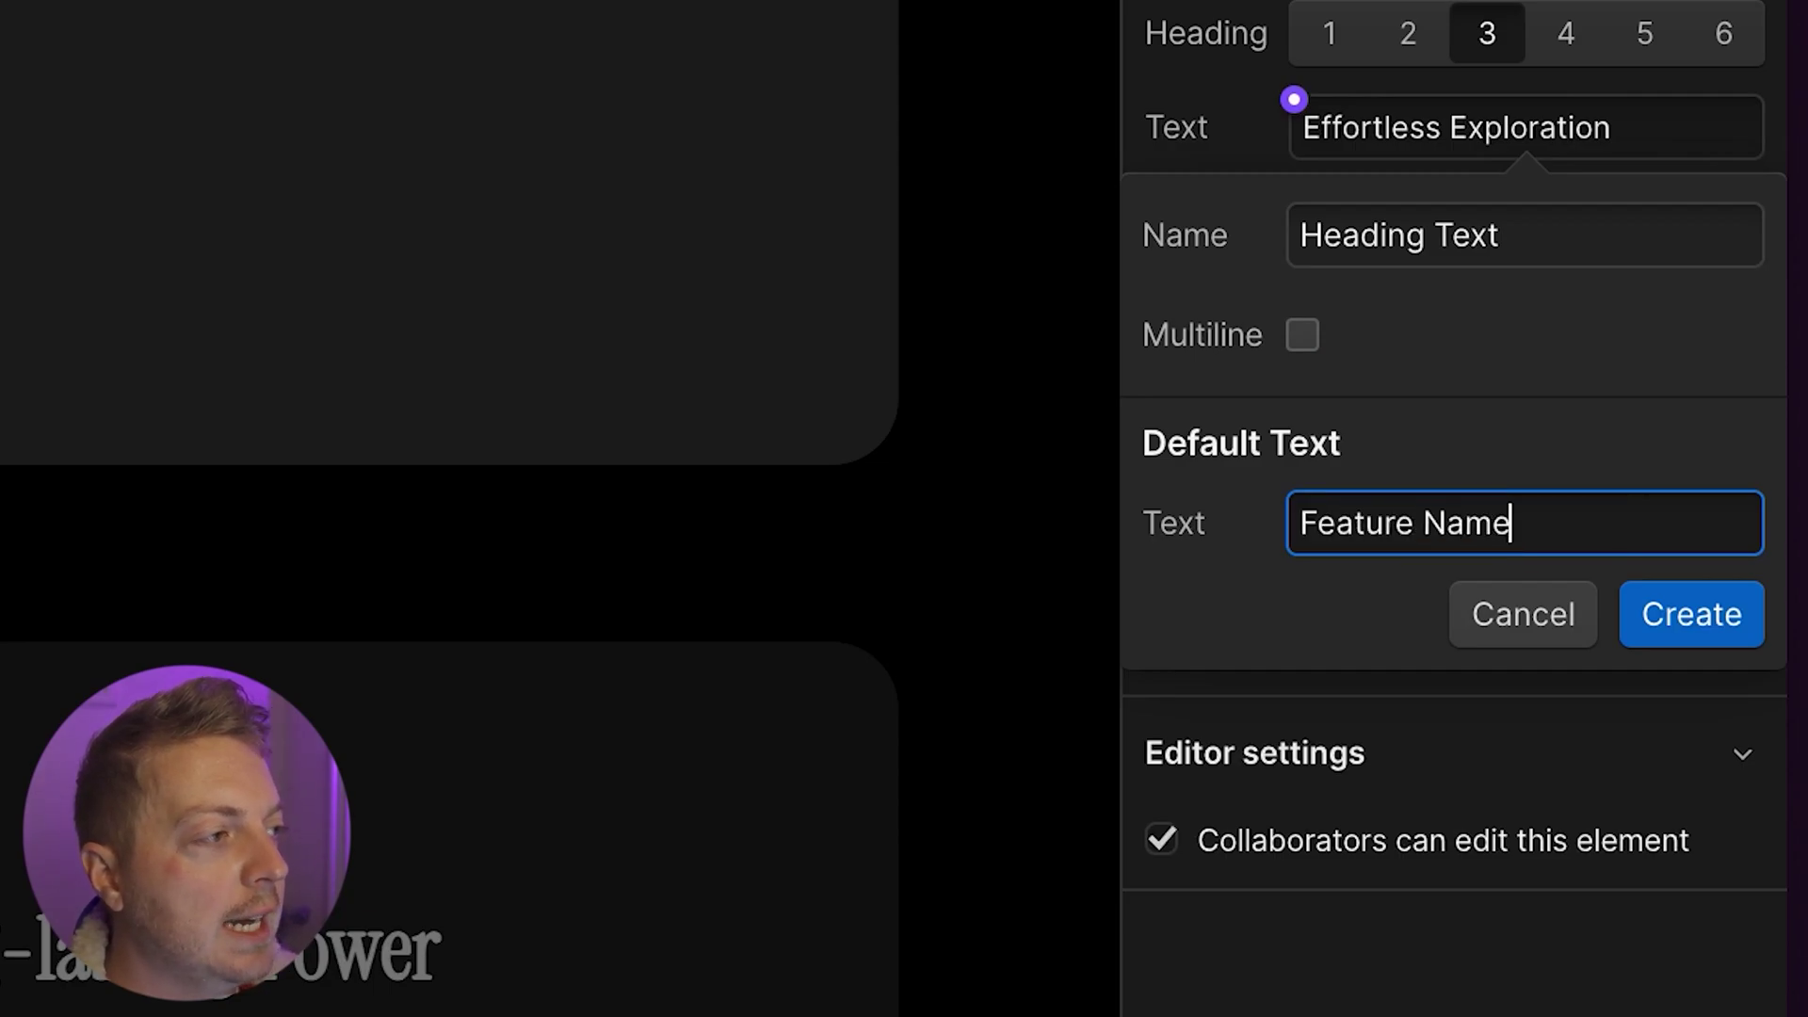
key("Return")
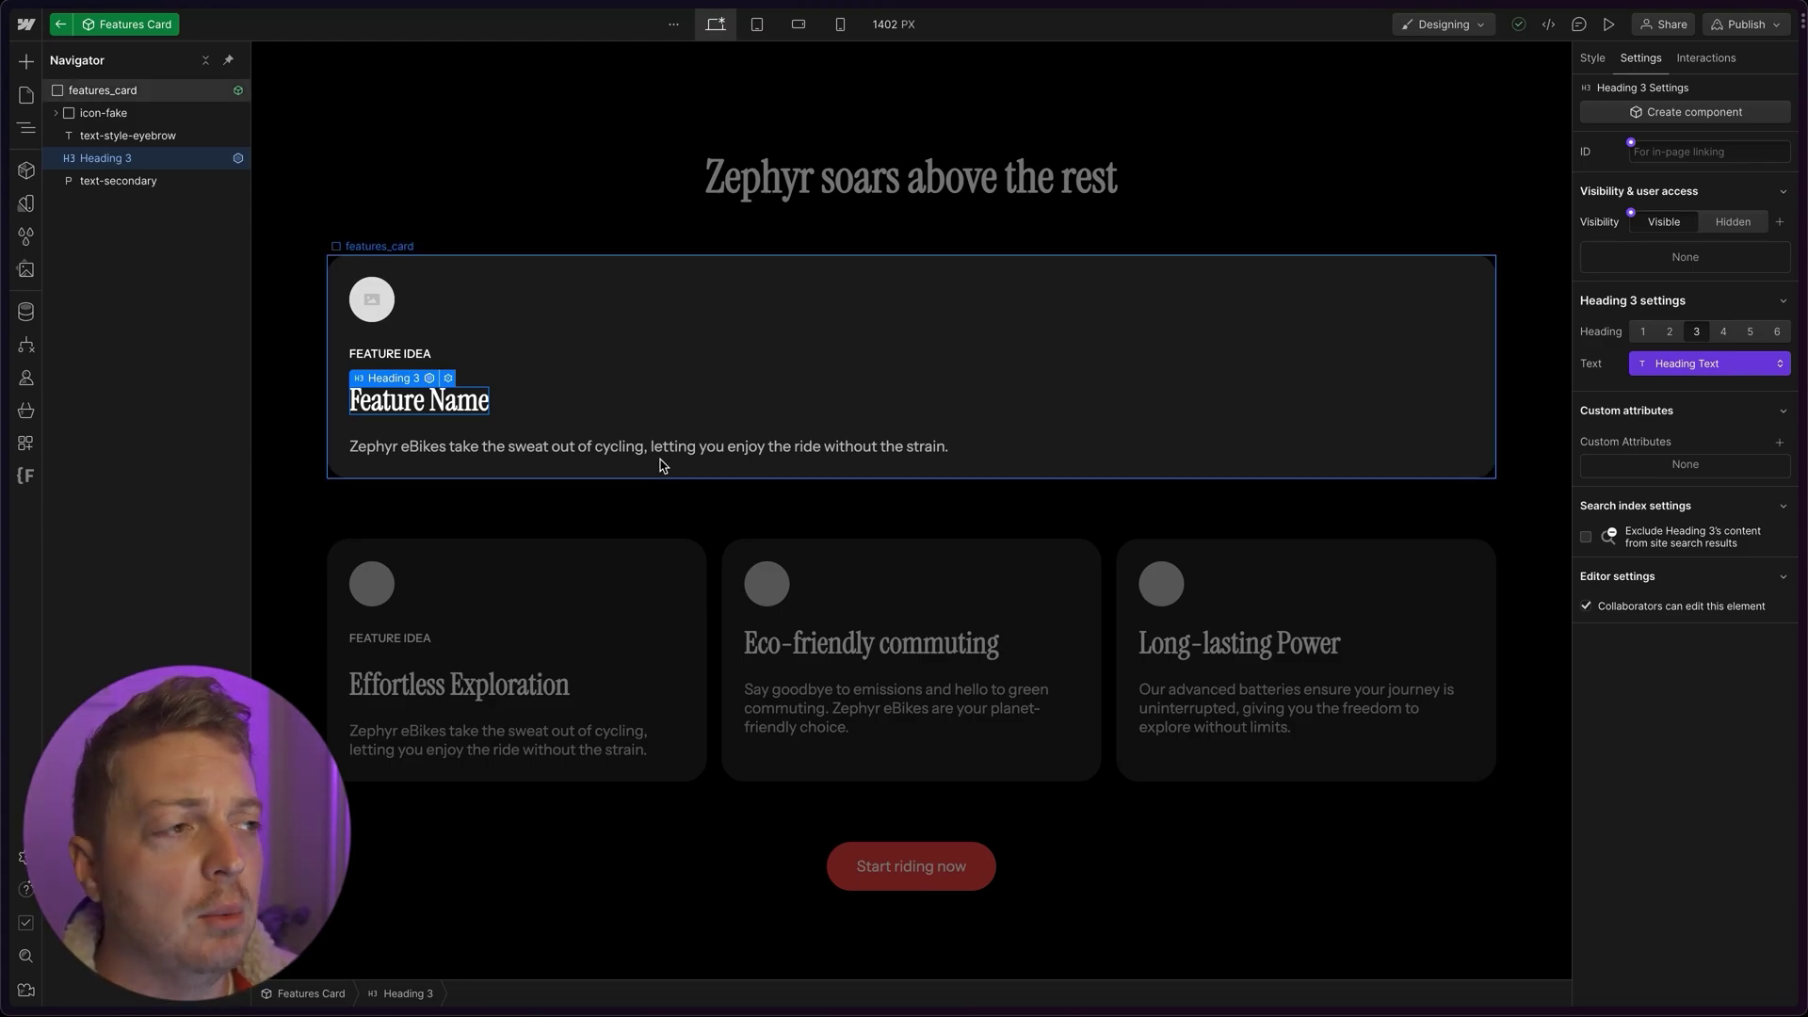
Step: Add a Paragraph Text text property defaulting to 'Describe the feature in depth using one sentence'
left_click(956, 375)
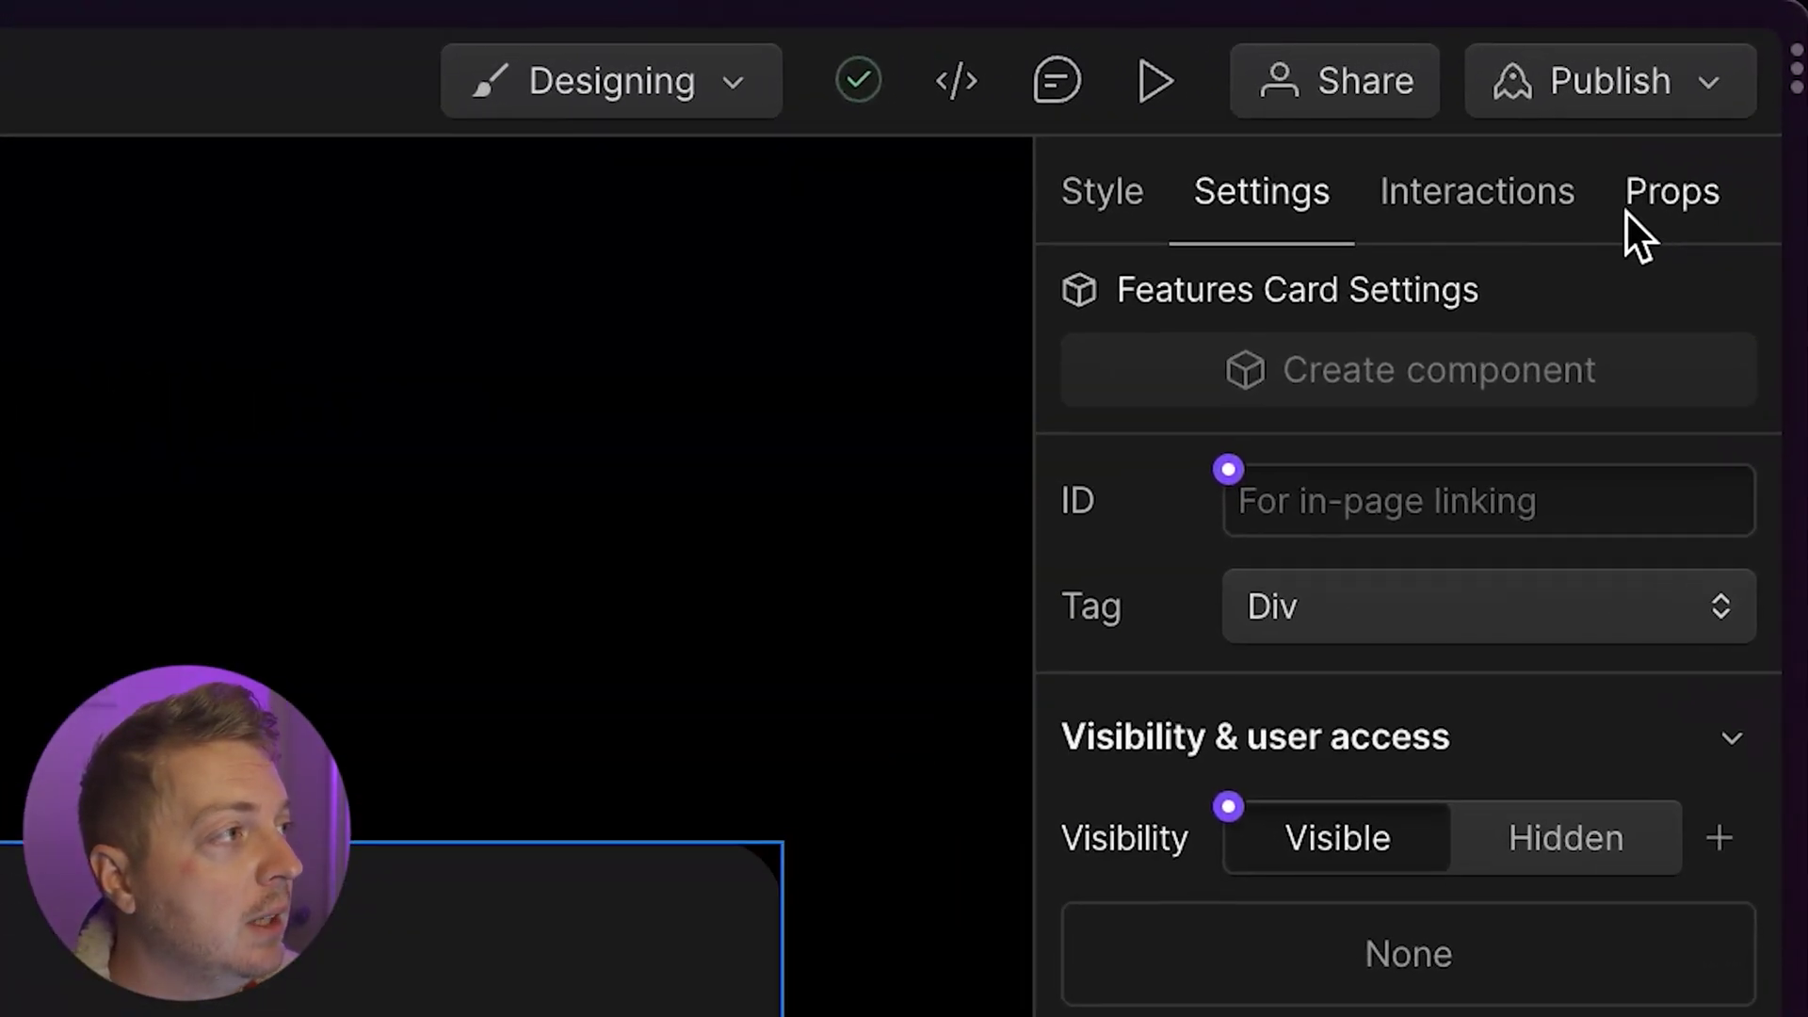
left_click(1642, 203)
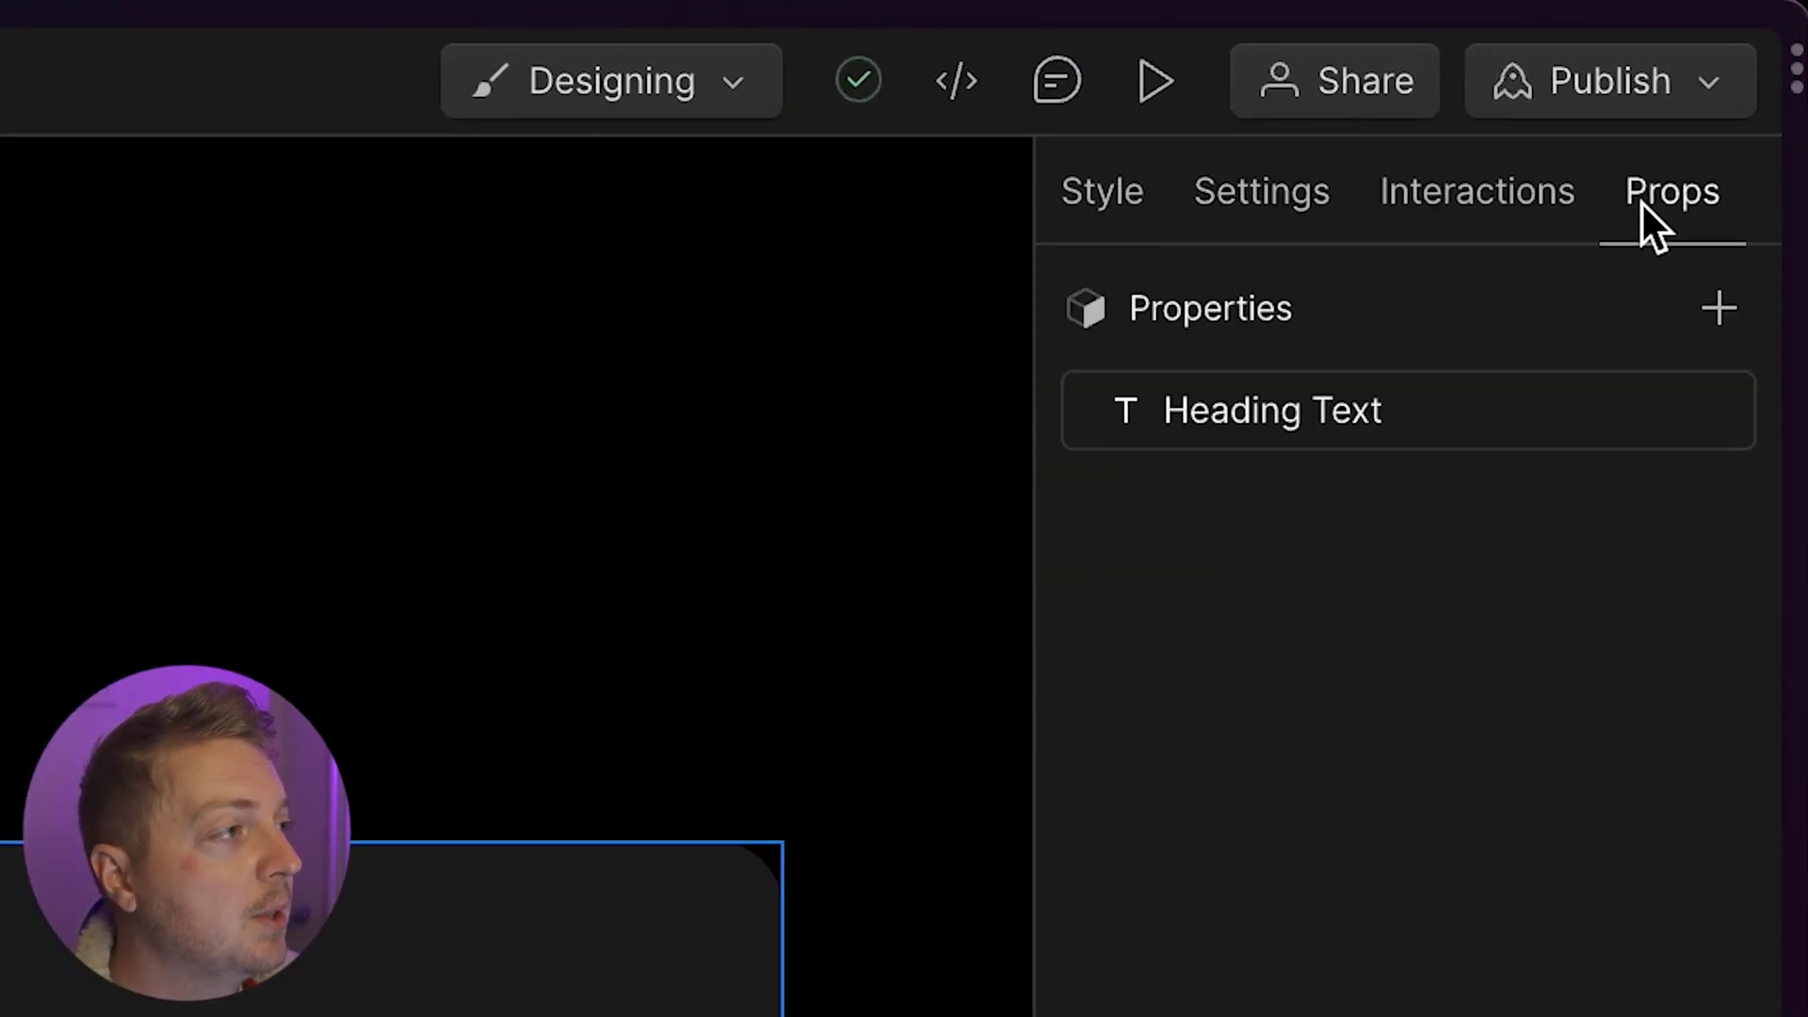
left_click(1716, 307)
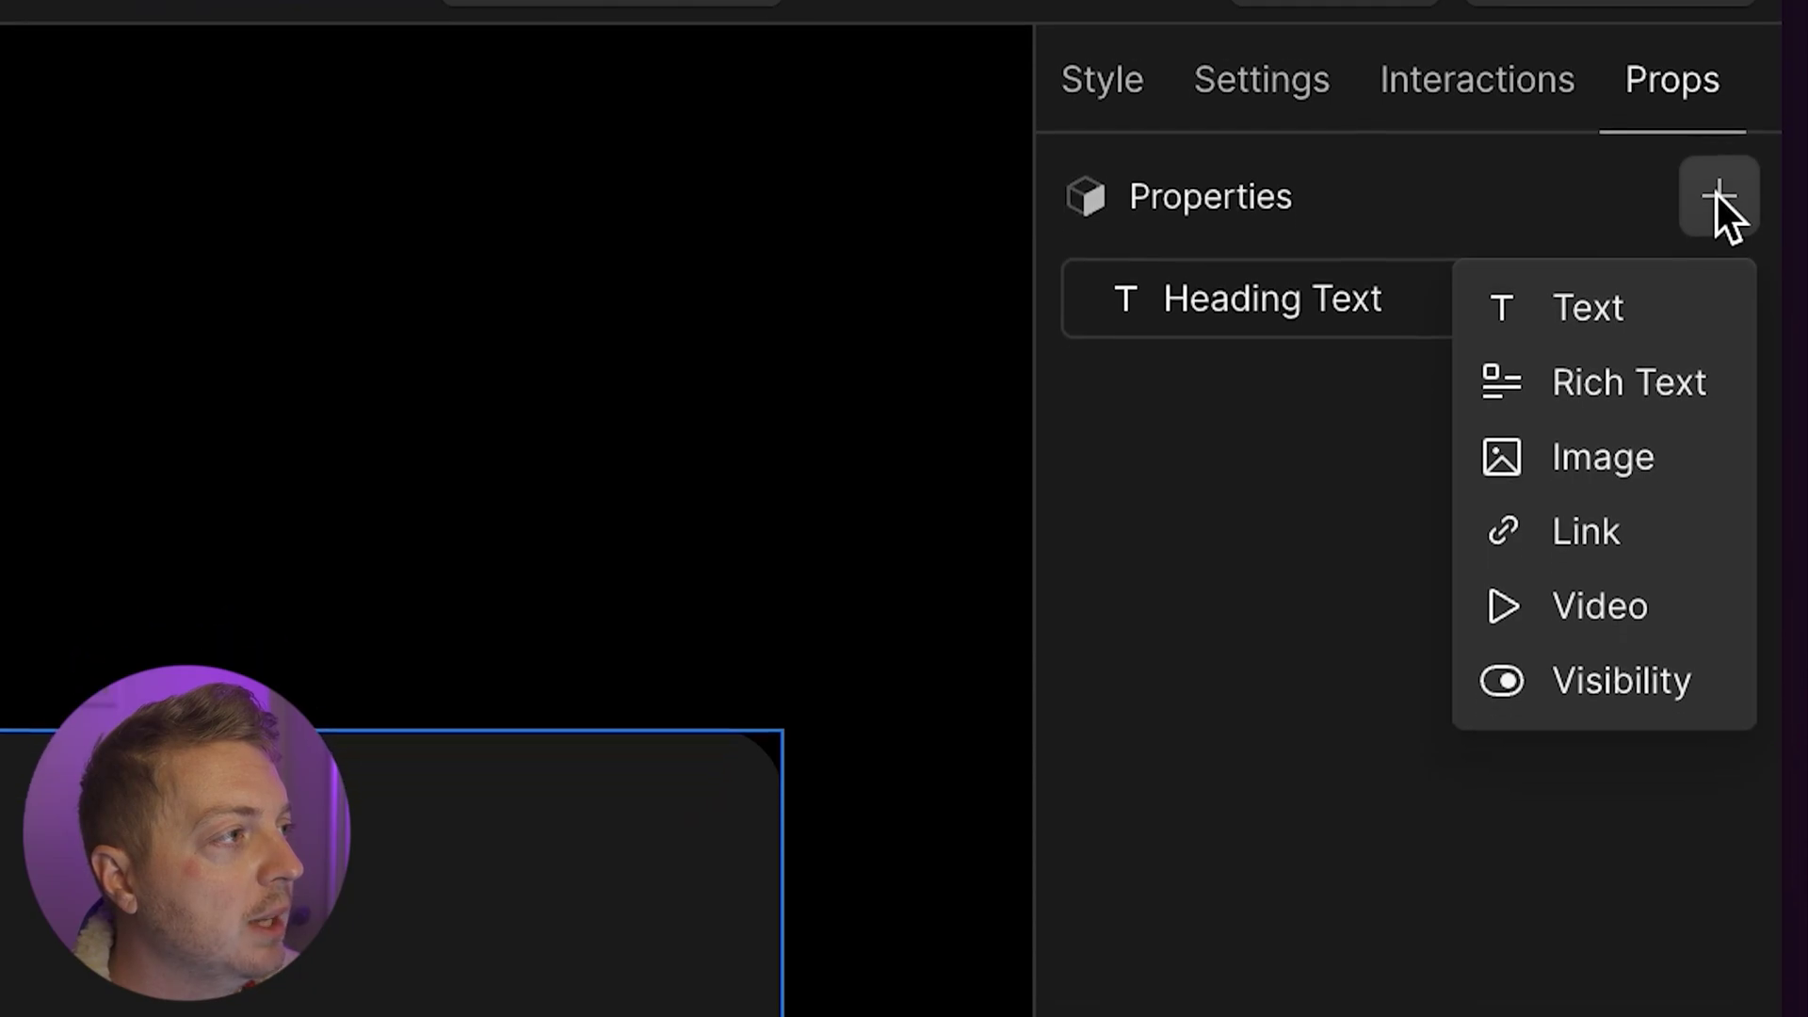
left_click(1674, 273)
double_click(1295, 647)
type("Paragraph Tex")
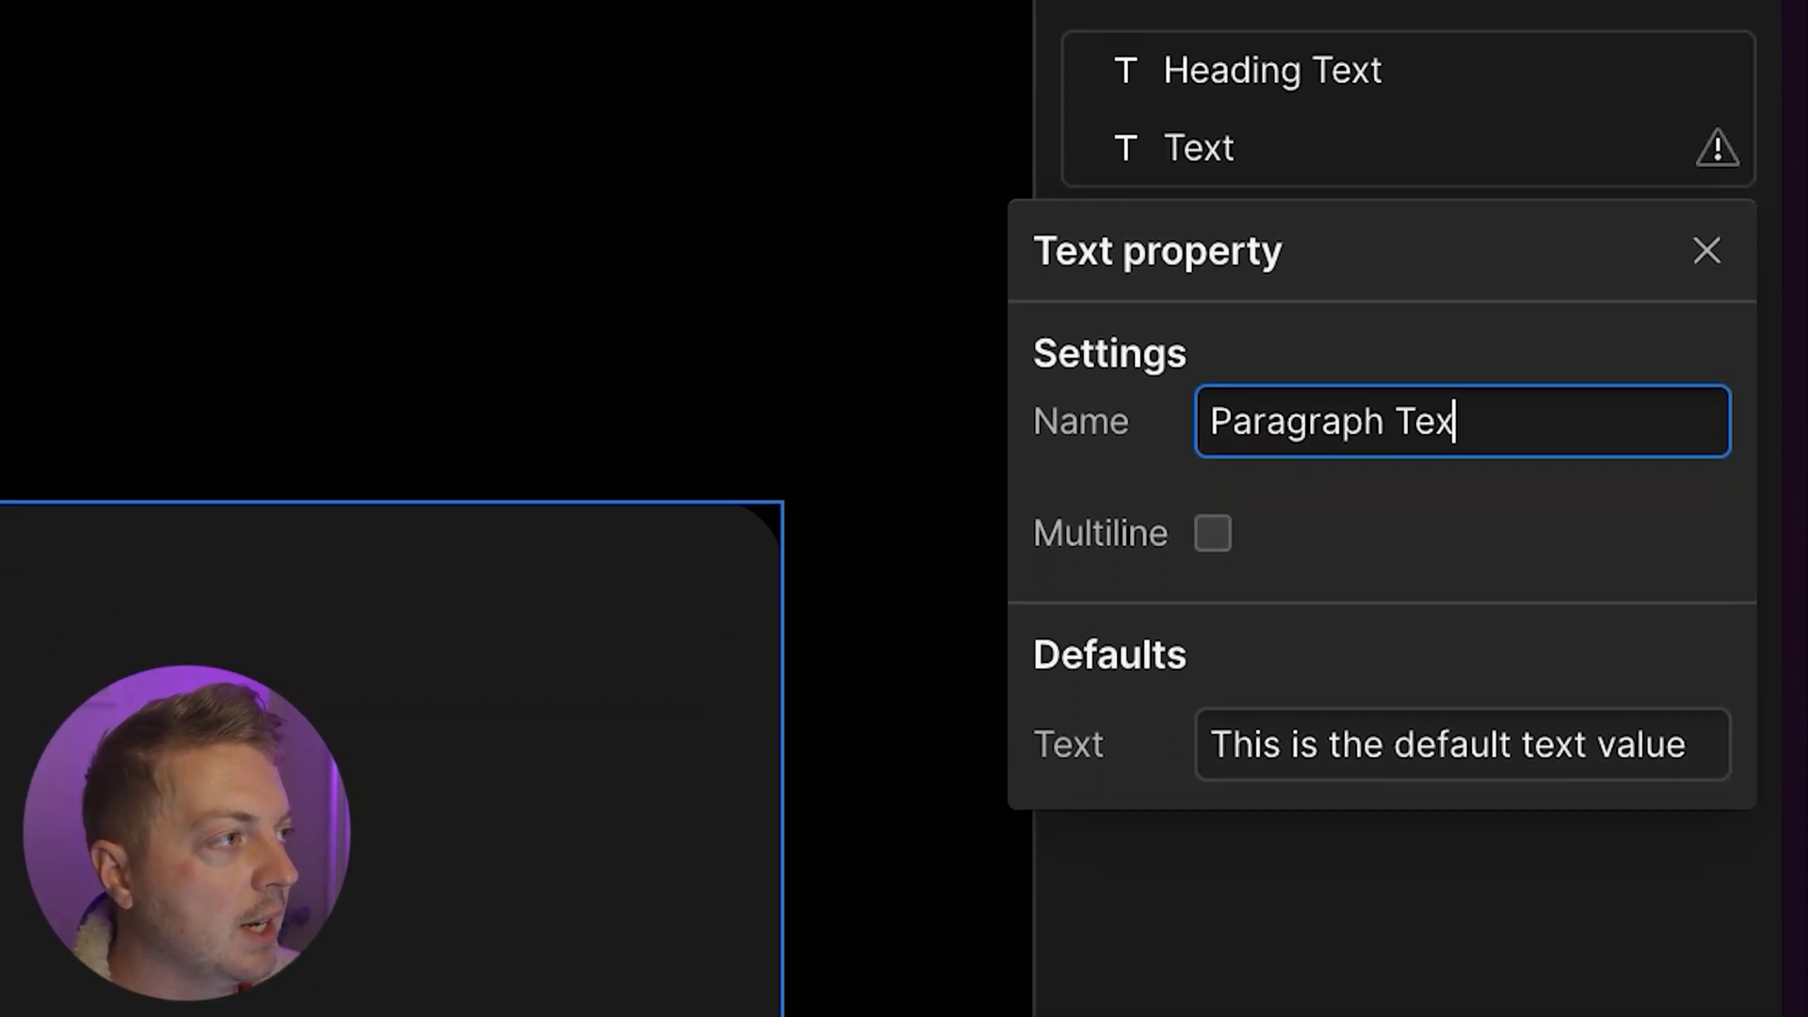
type("t")
key("Tab")
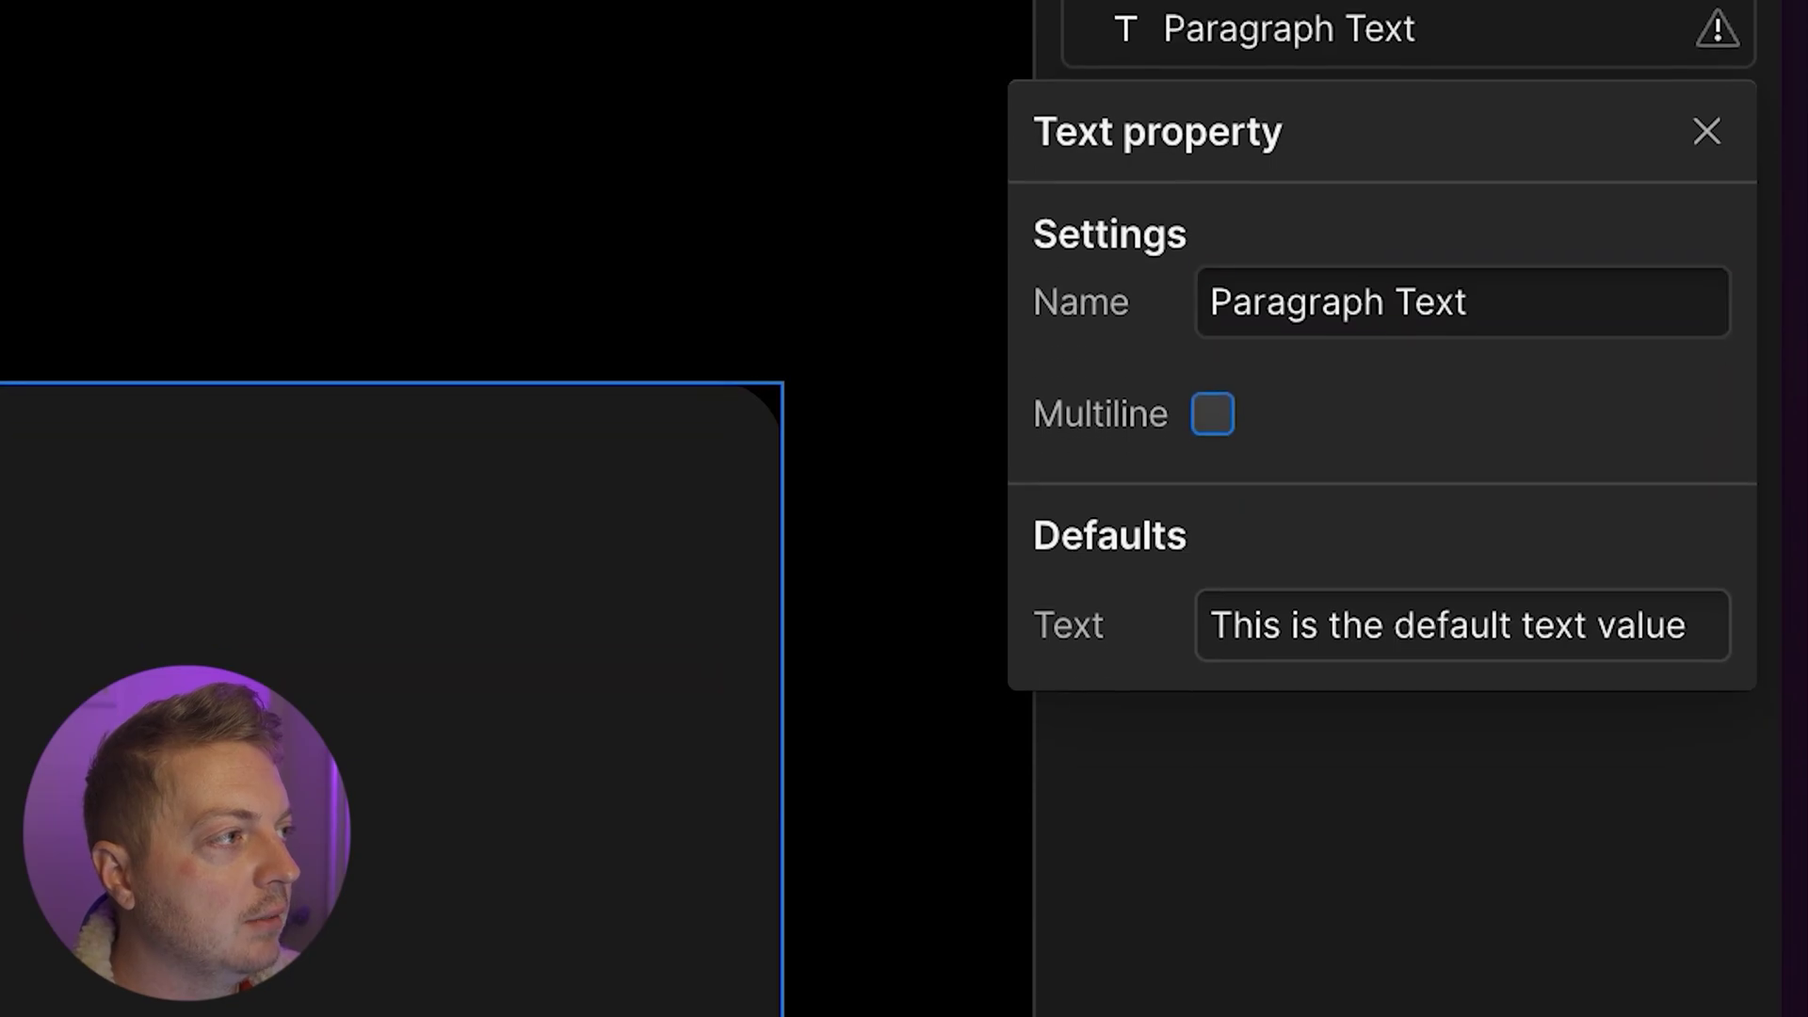
key("Tab")
type("Descr")
type("ibe the feature")
type(" in depth using one")
type(" sentence.")
left_click(1414, 987)
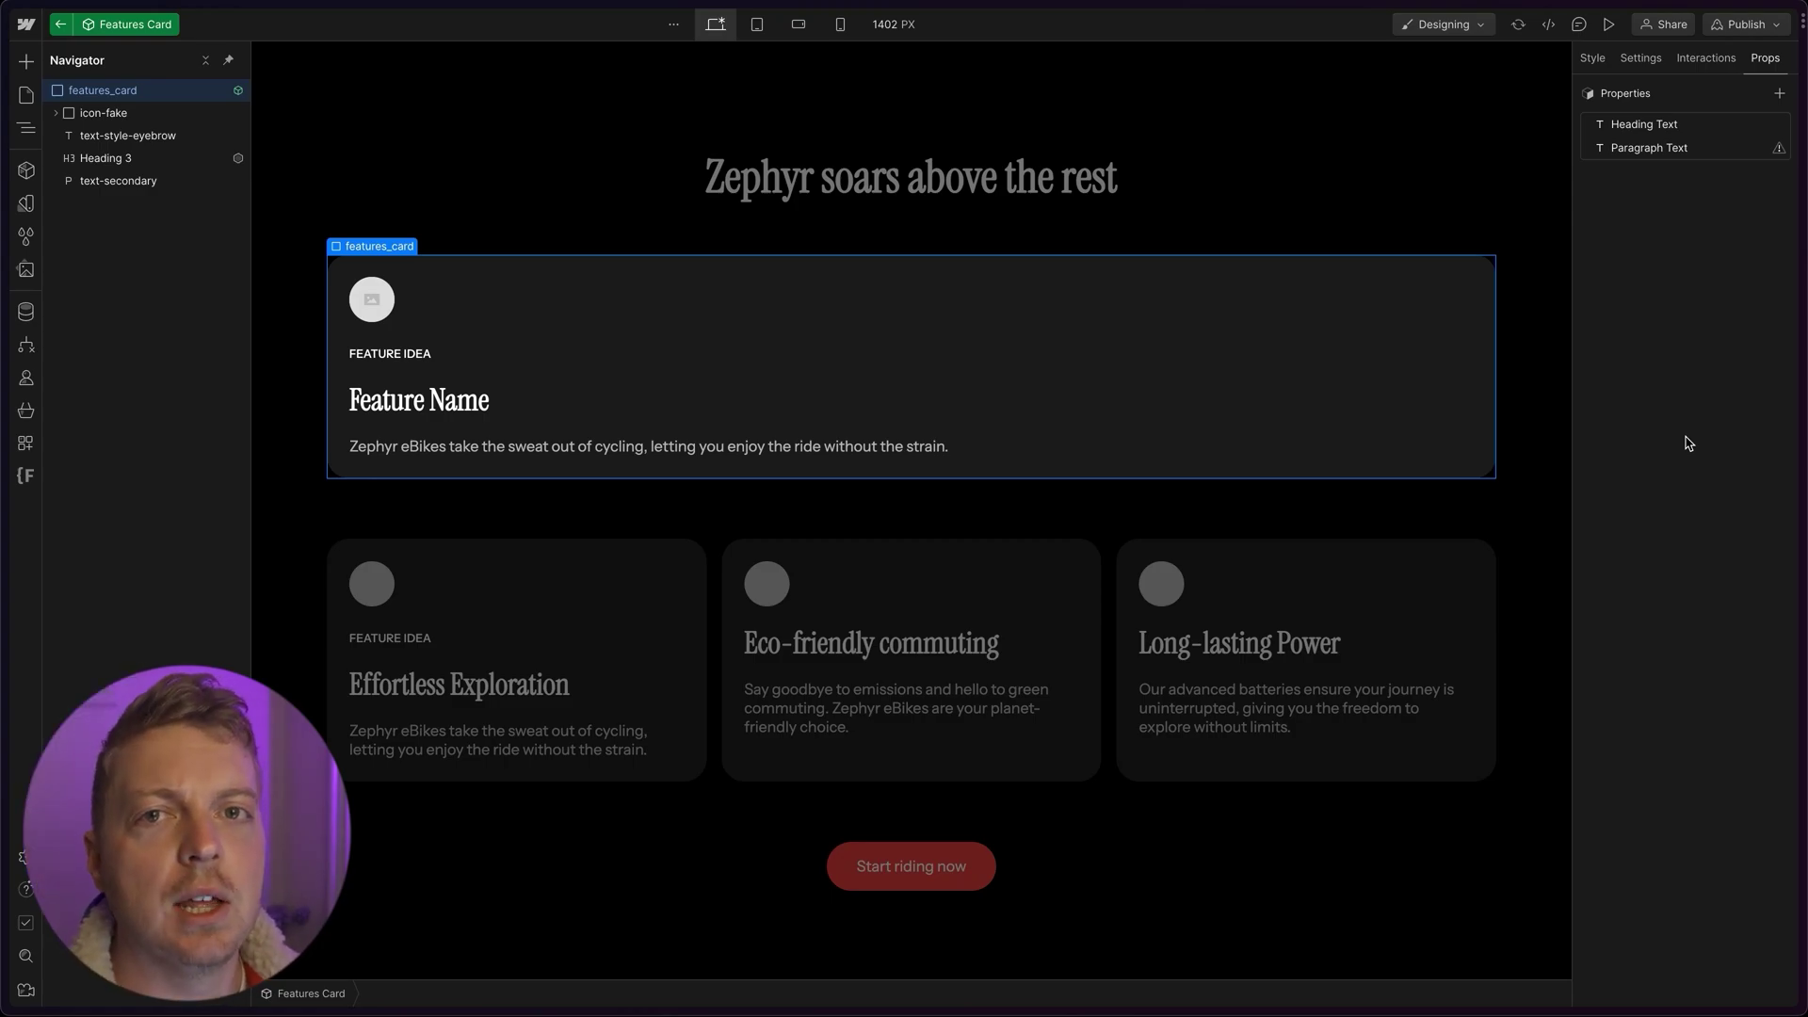
Step: Bind the card's description paragraph to Paragraph Text and exit back to the Home page
left_click(739, 448)
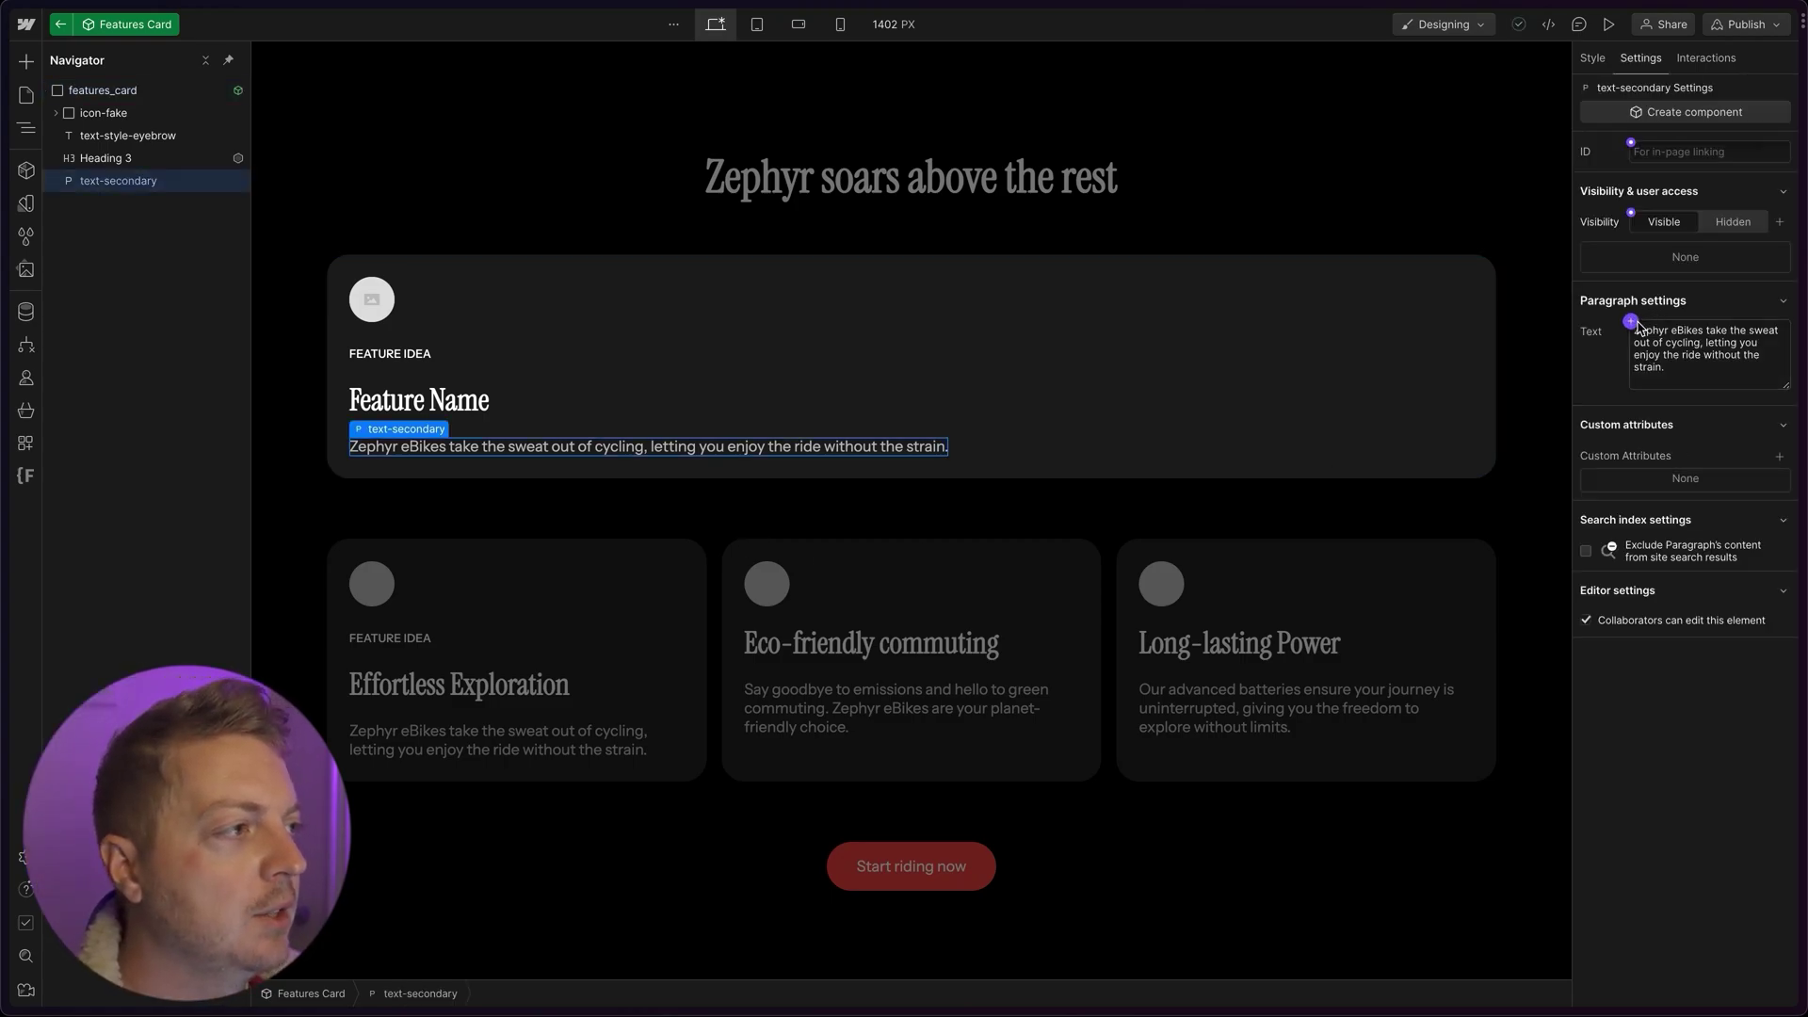
left_click(1630, 322)
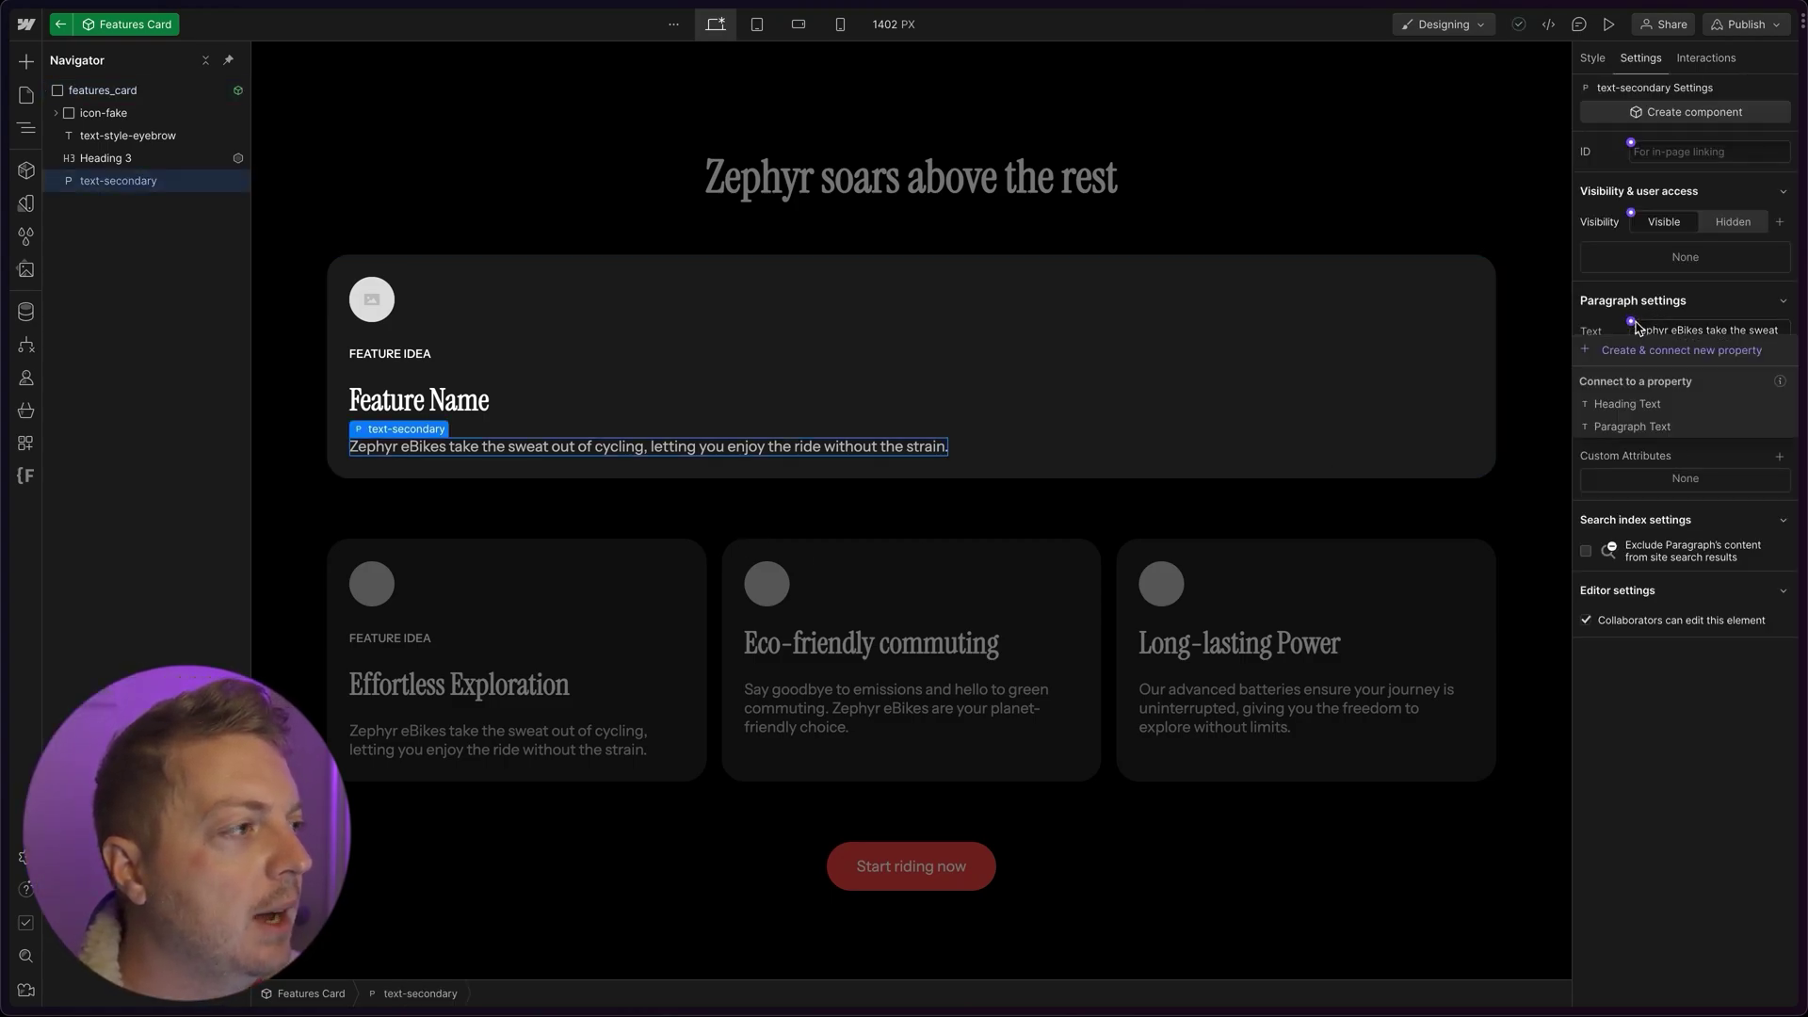
left_click(1644, 427)
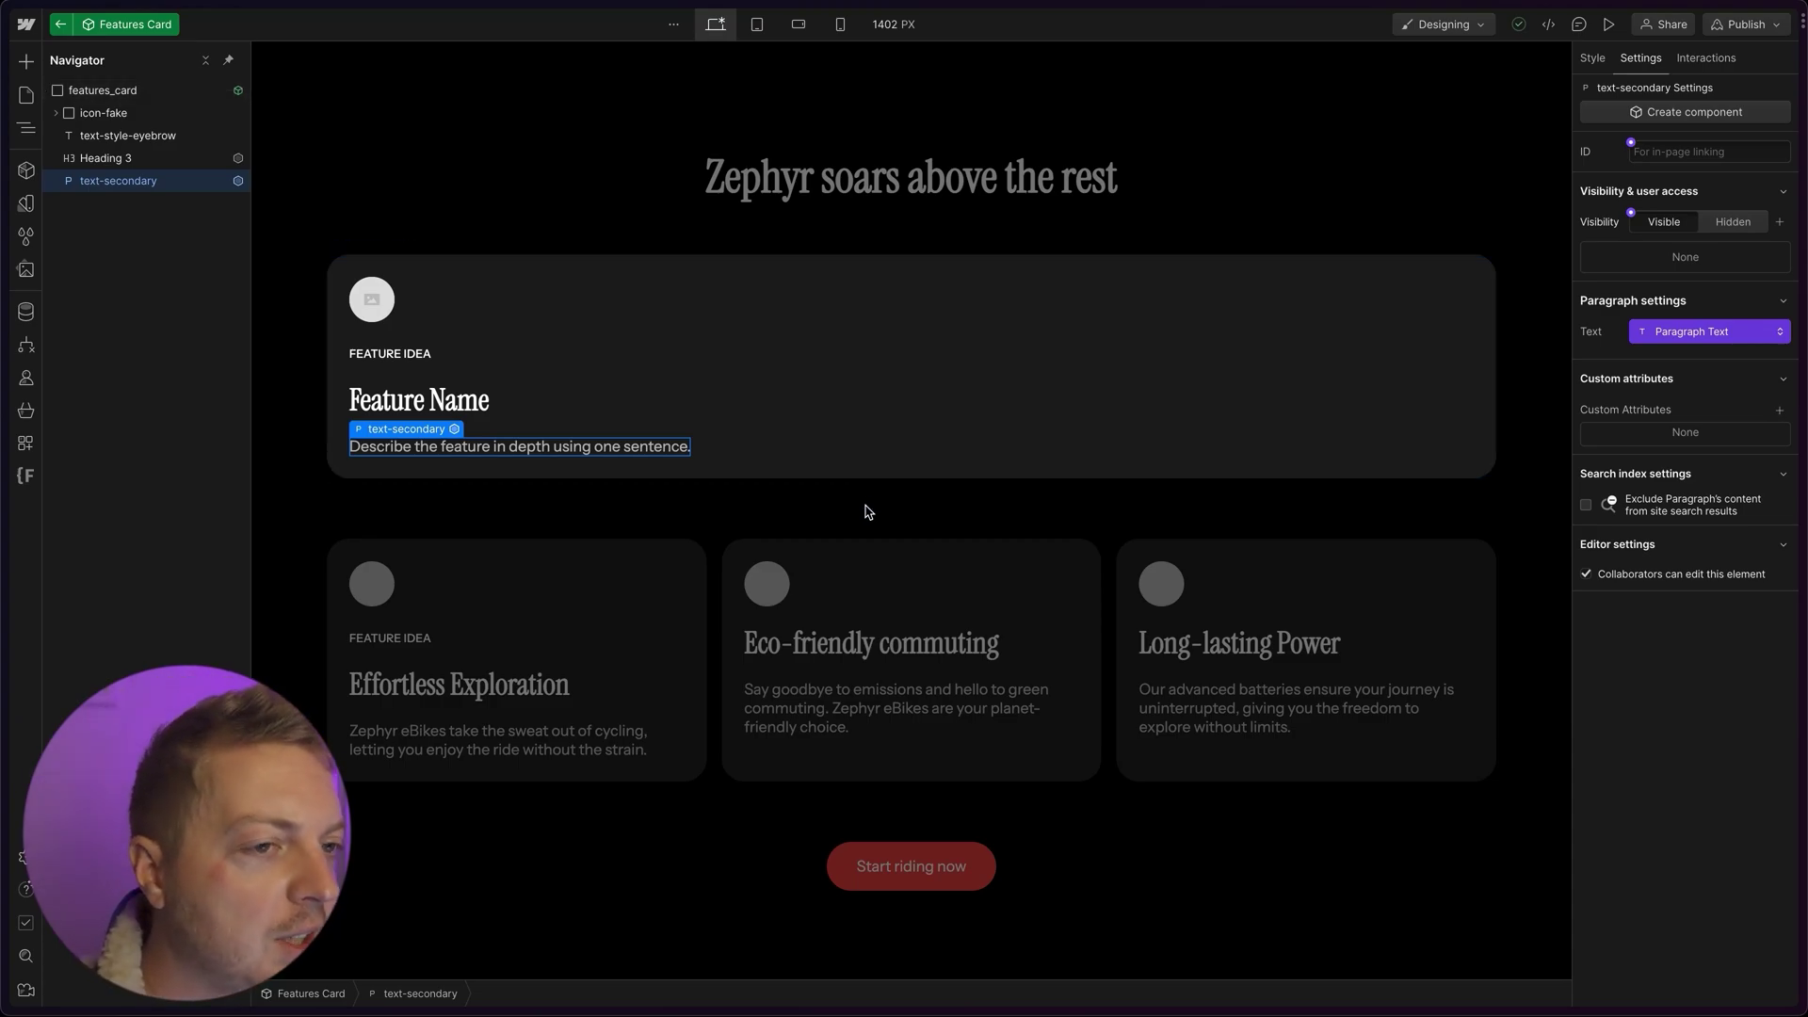
key("Escape")
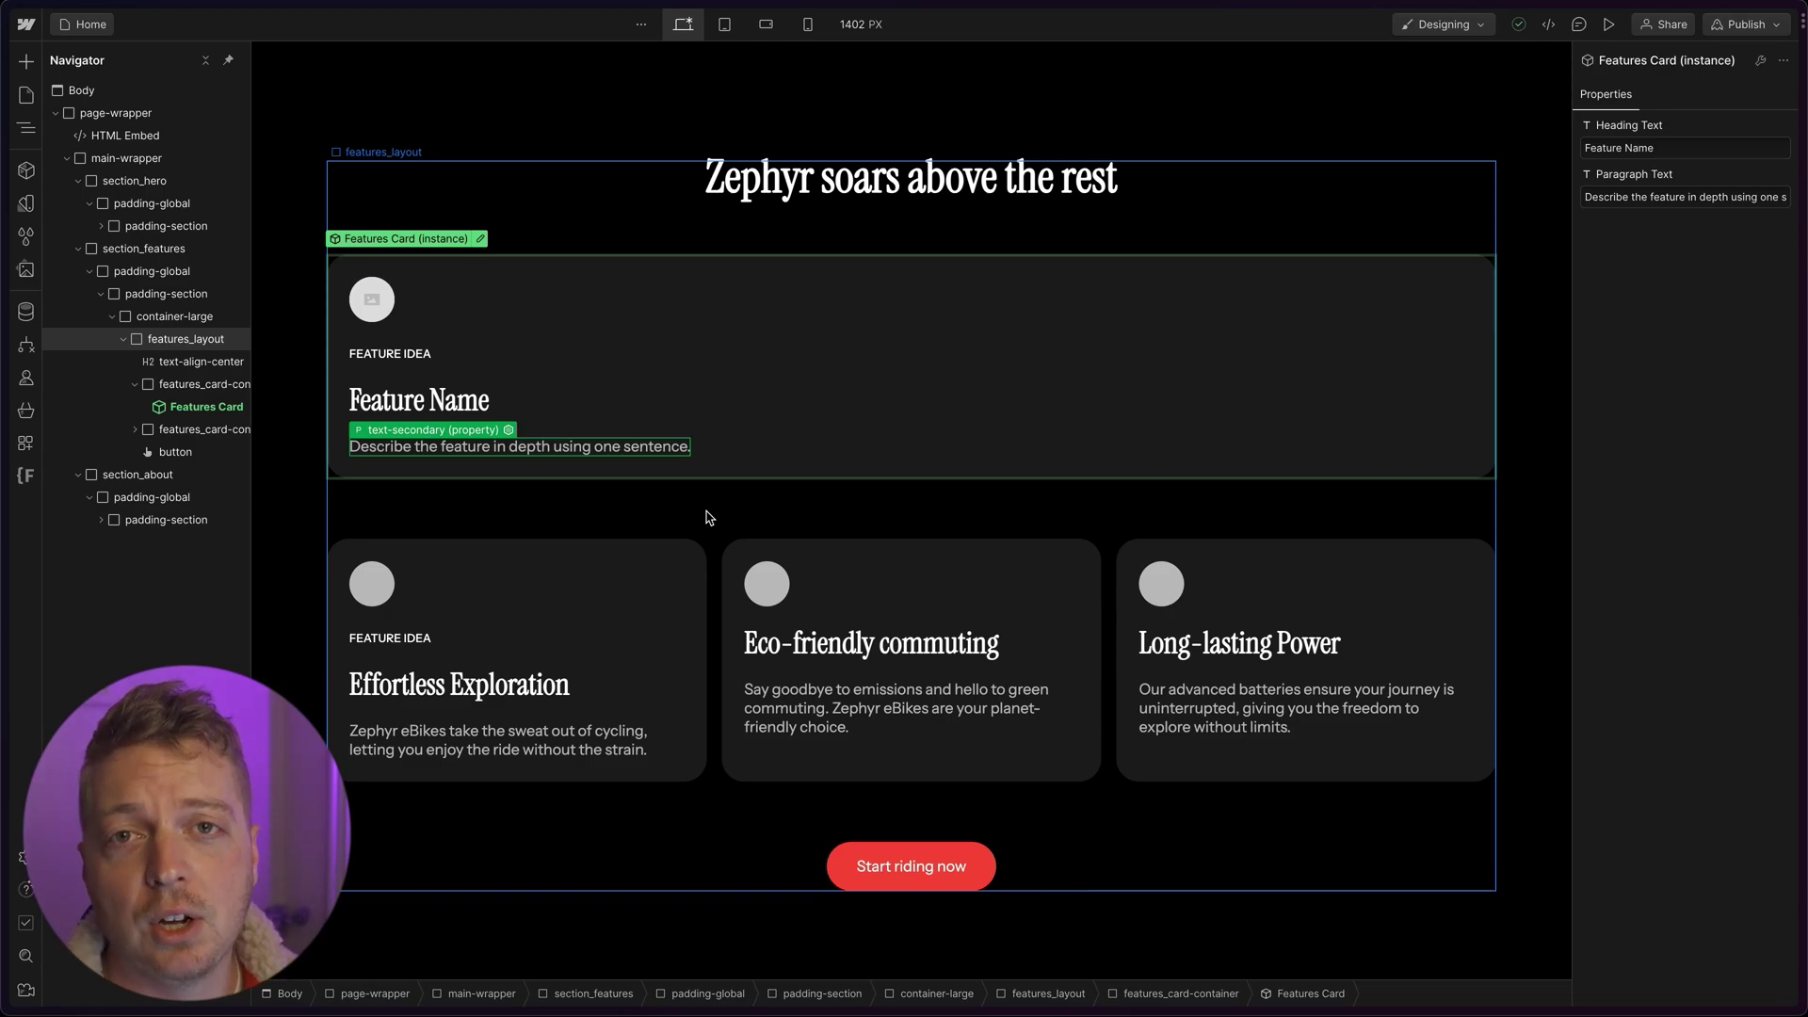
Step: Turn the Start riding now button into a component named Button [Primary]
left_click(969, 872)
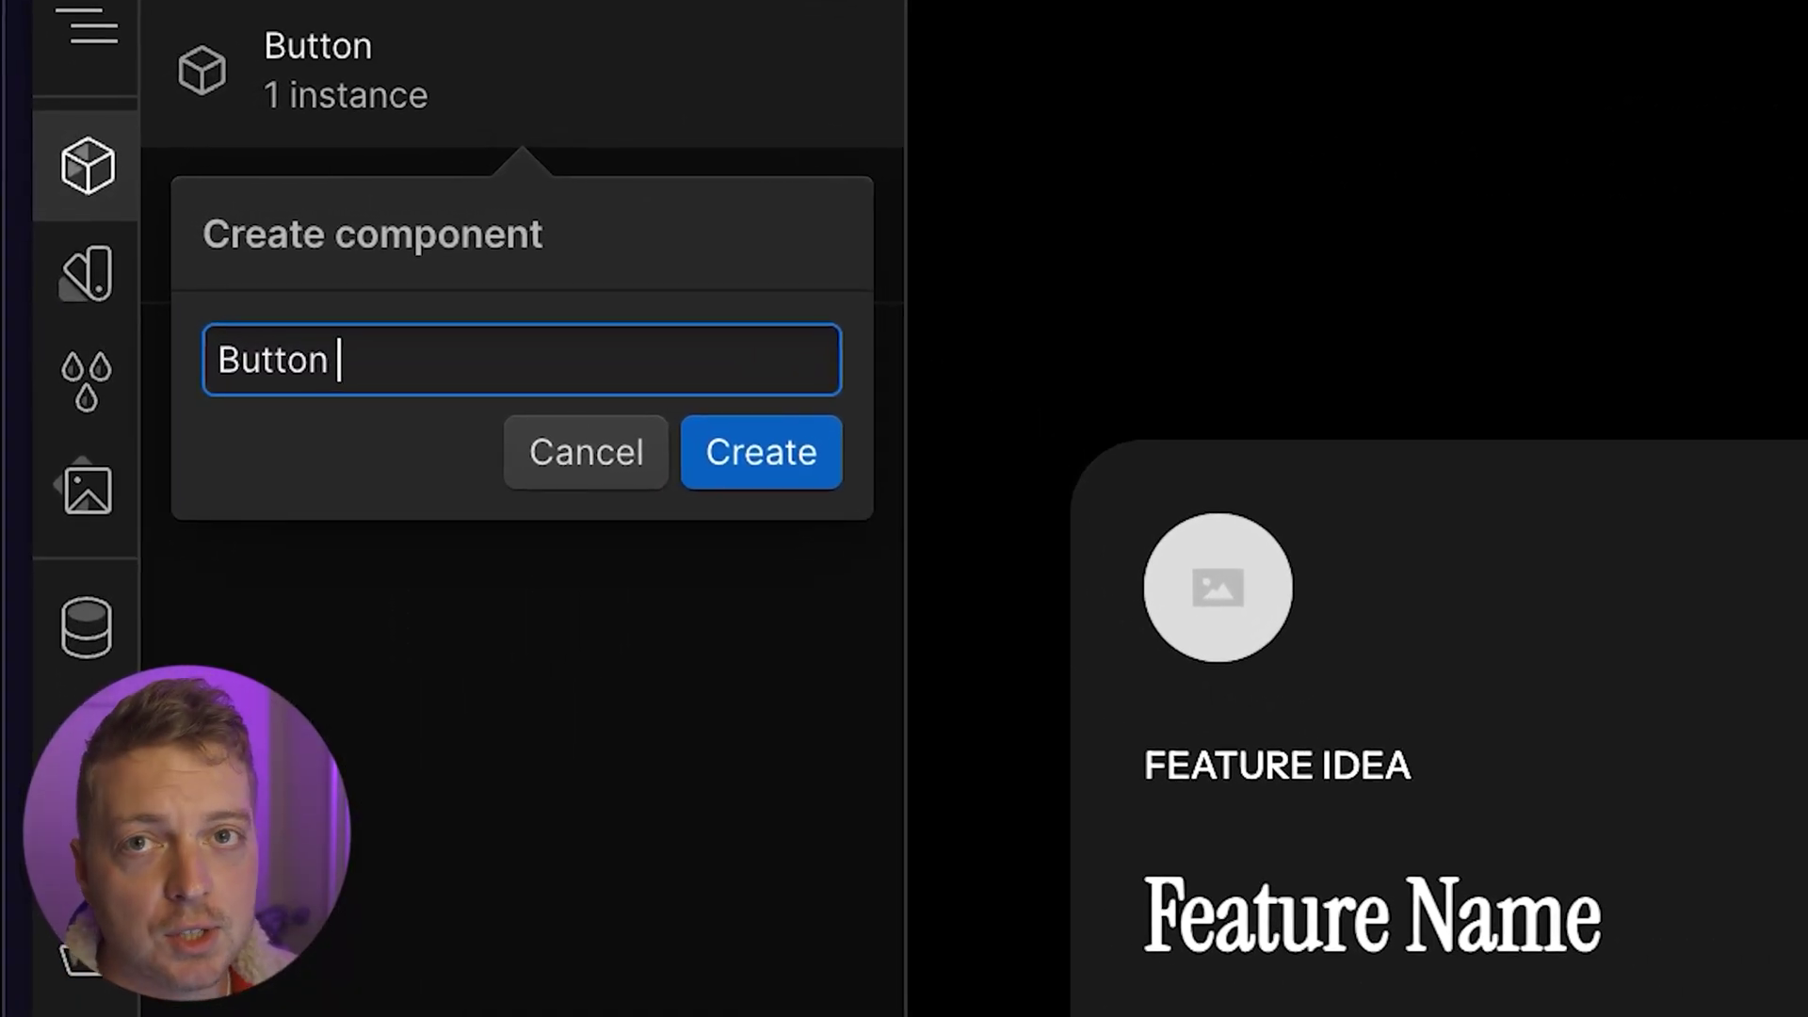
type("[Pr")
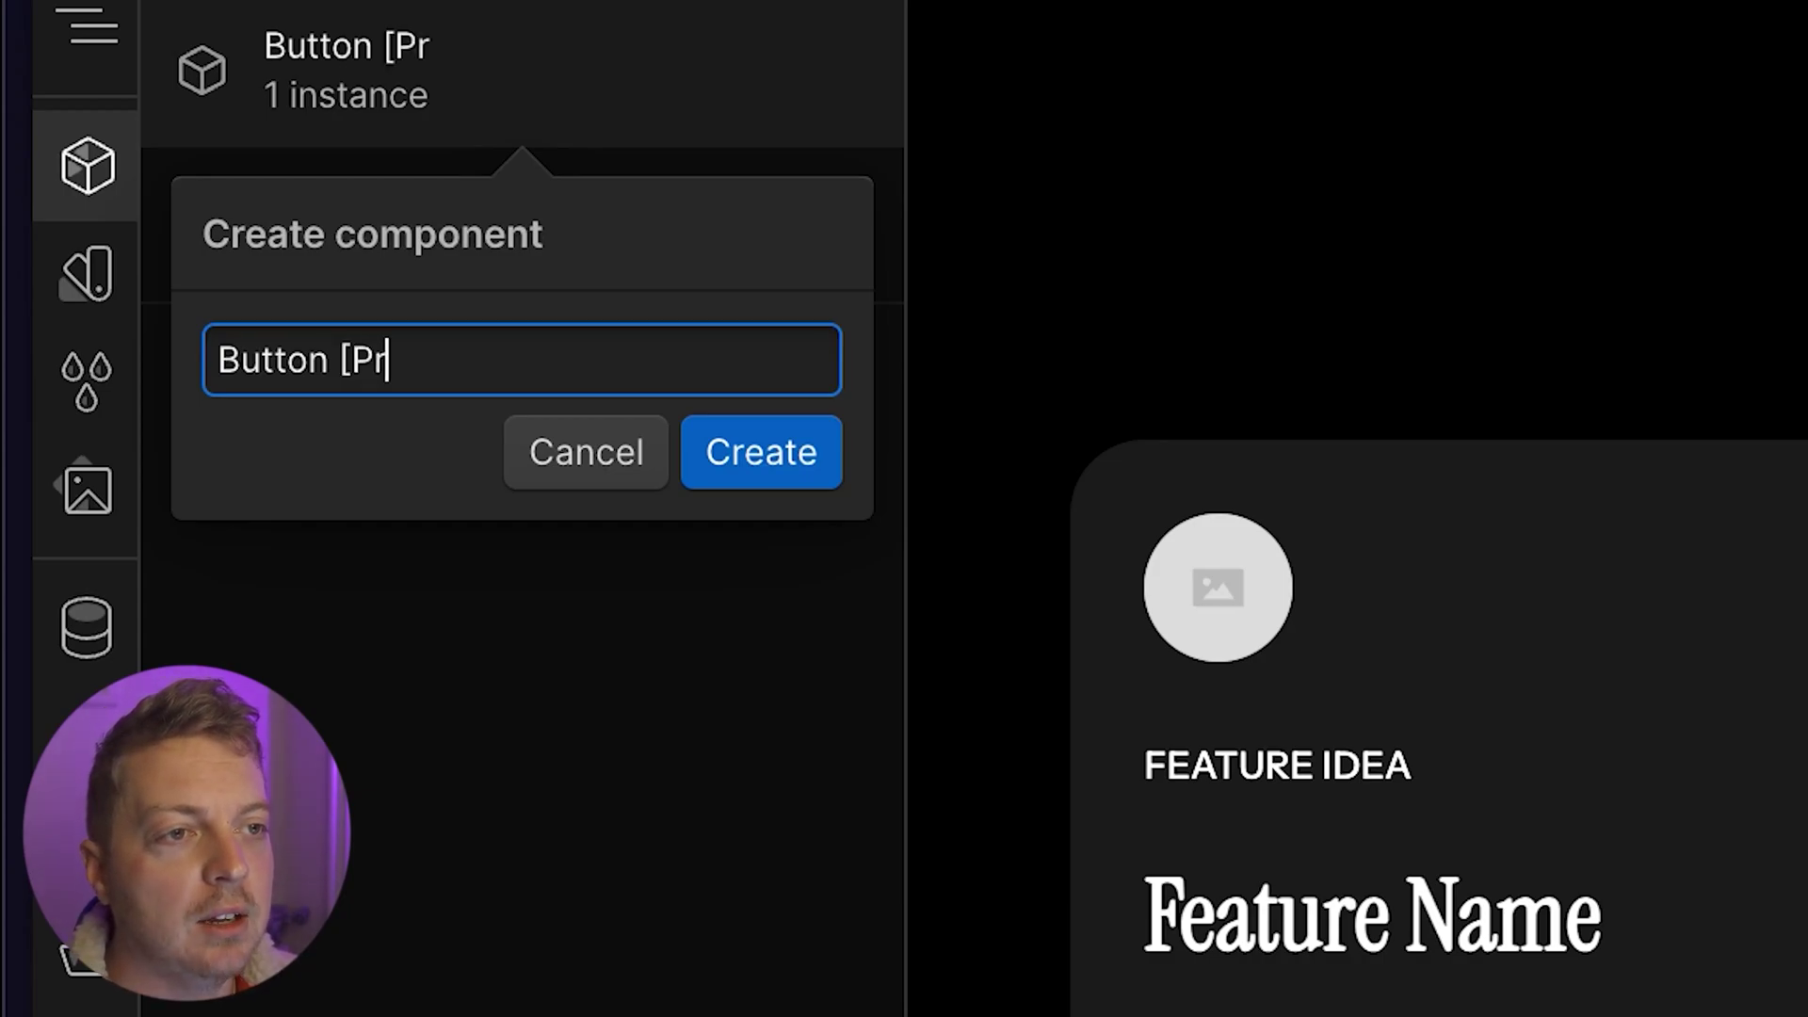
type("imary]")
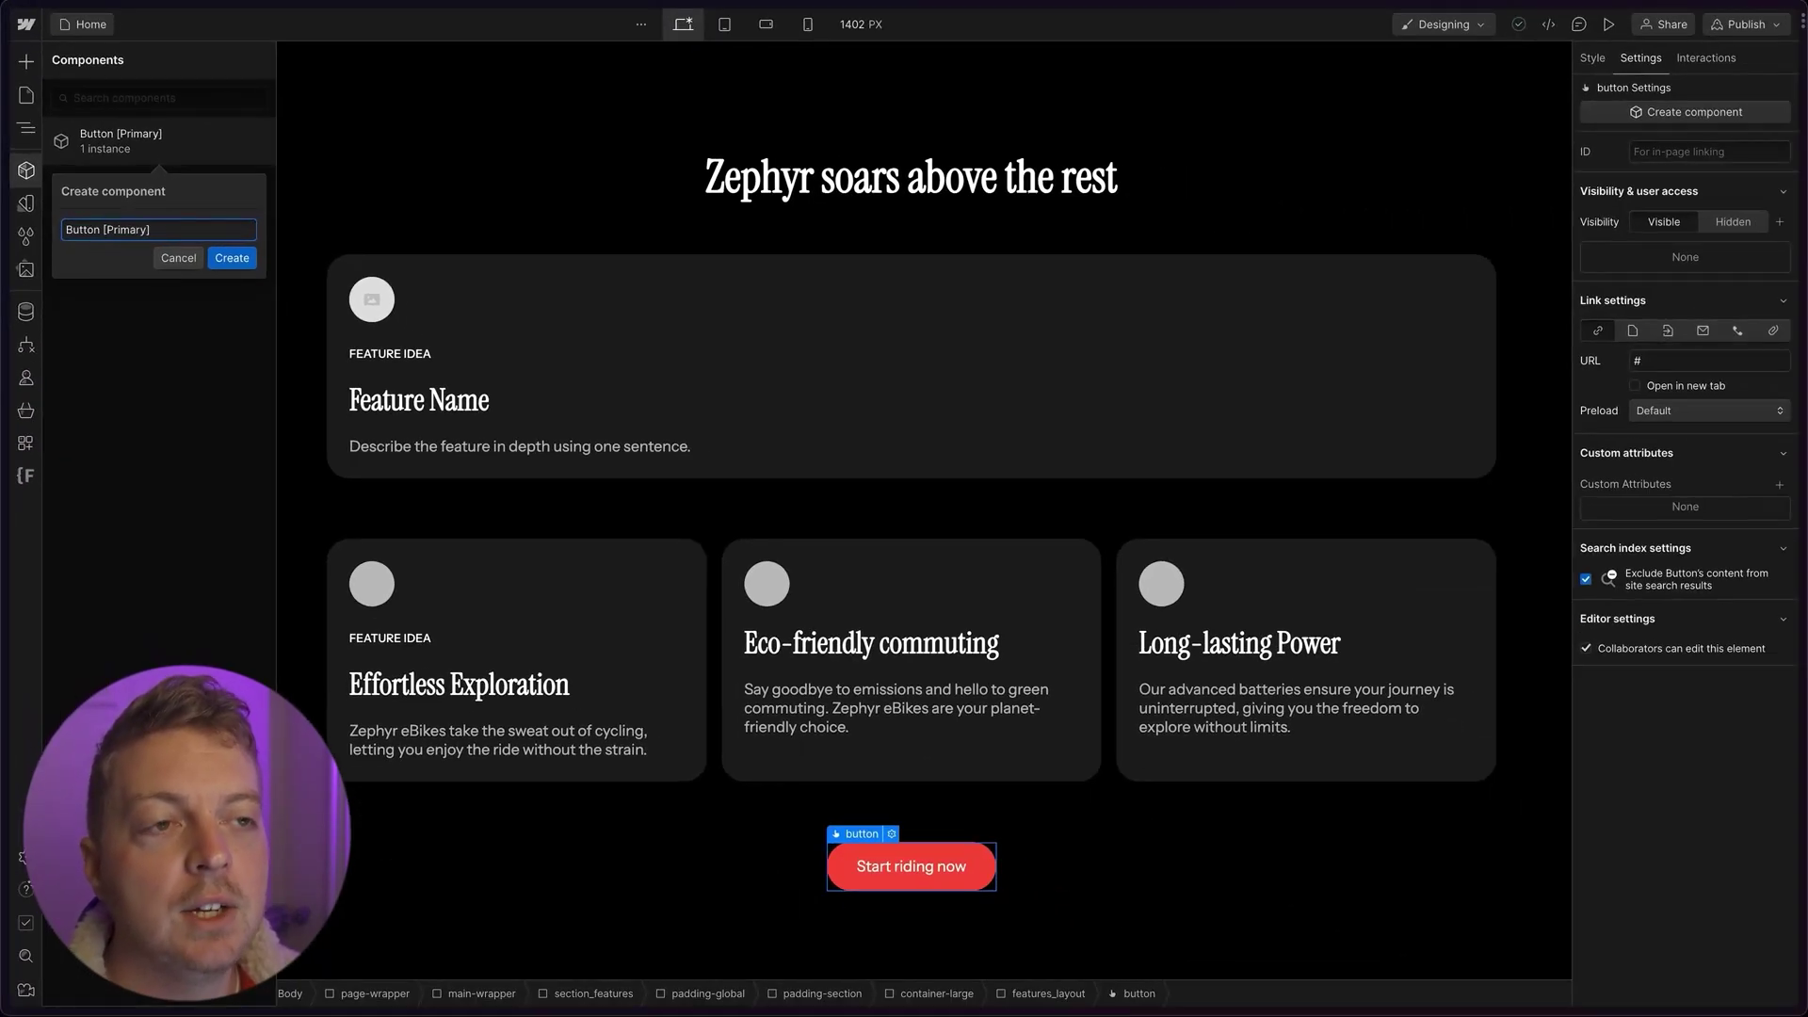
key("Return")
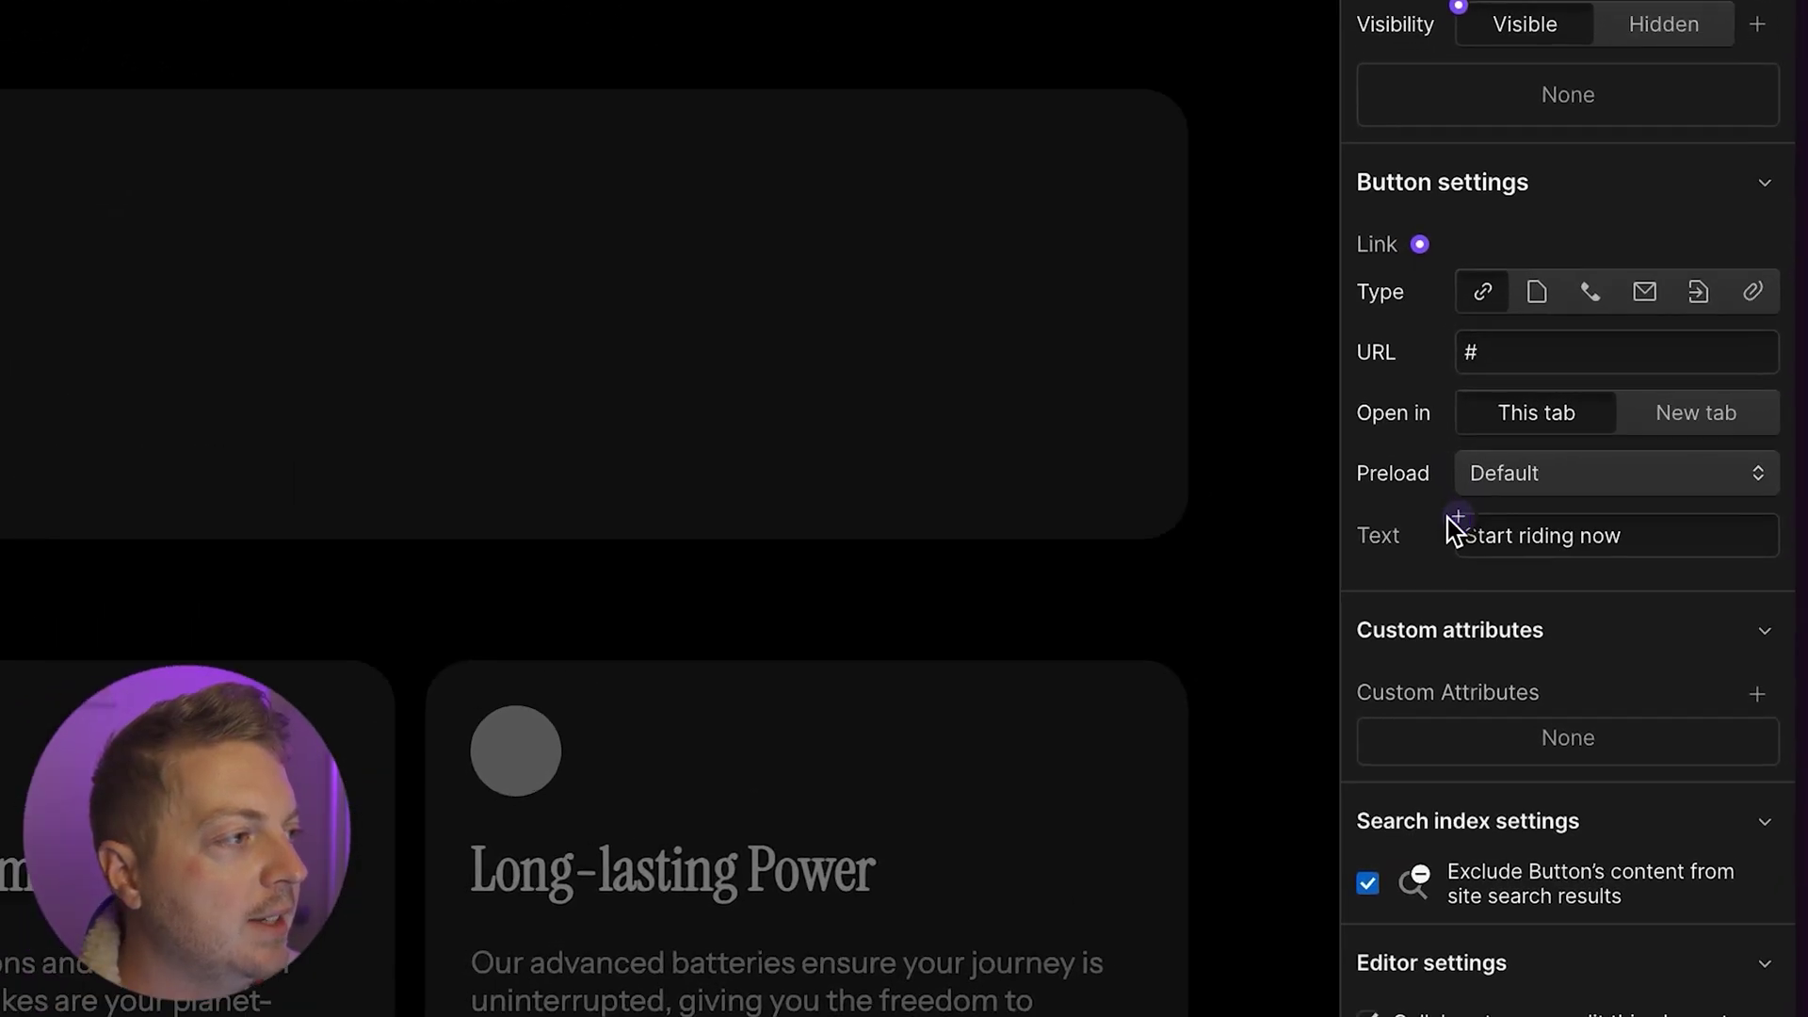
Step: Bind the button text to a new Button Text property with default 'Get Started'
left_click(1629, 467)
left_click(1645, 495)
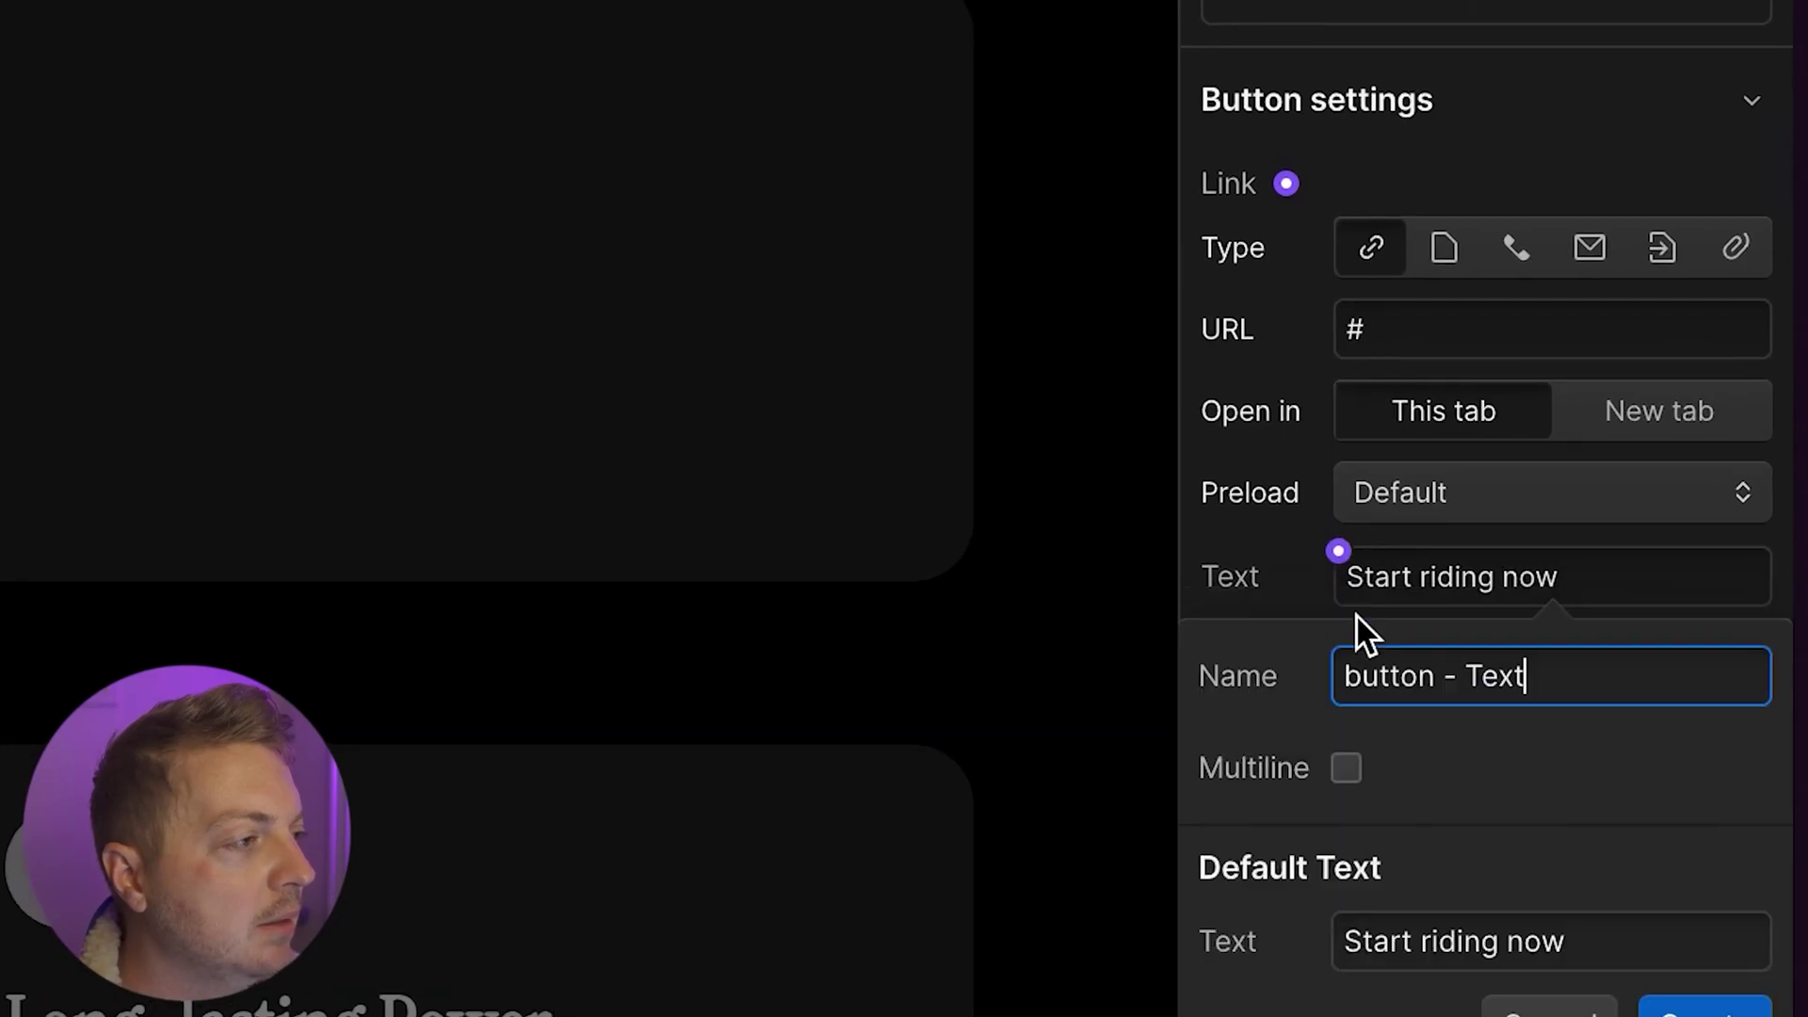
triple_click(1359, 686)
type("Button Te")
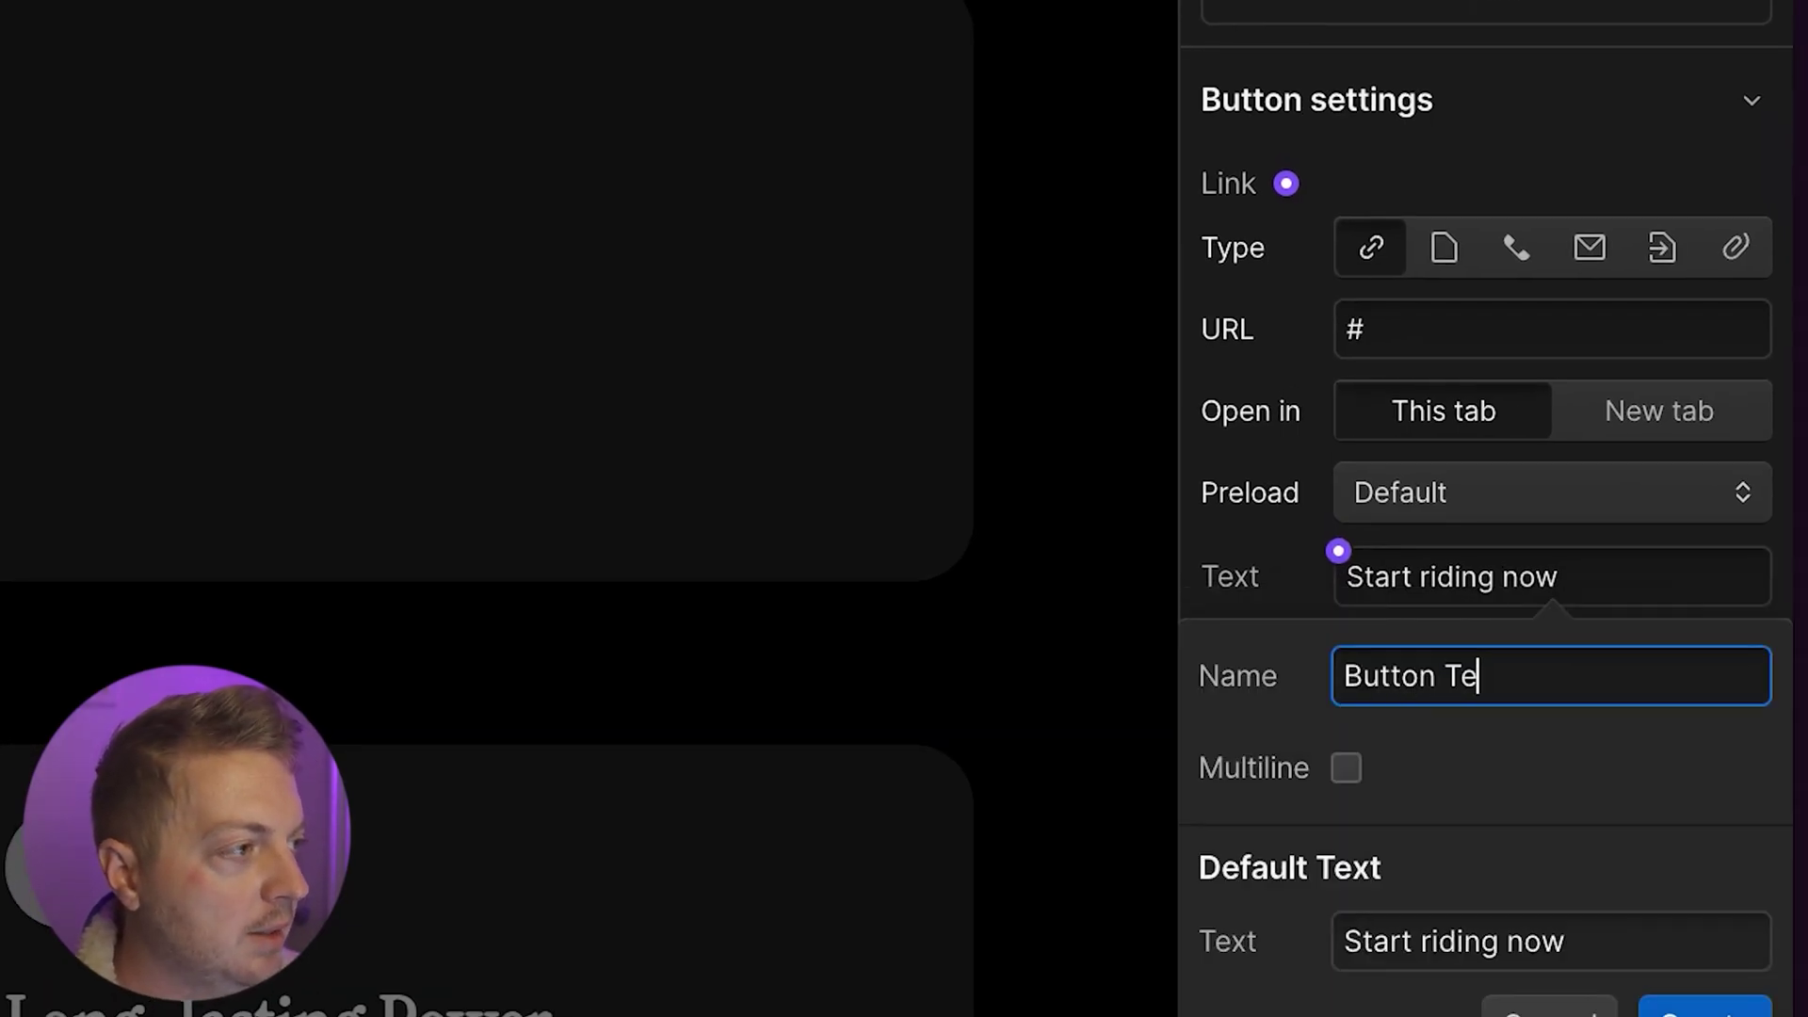
type("xt")
triple_click(1465, 926)
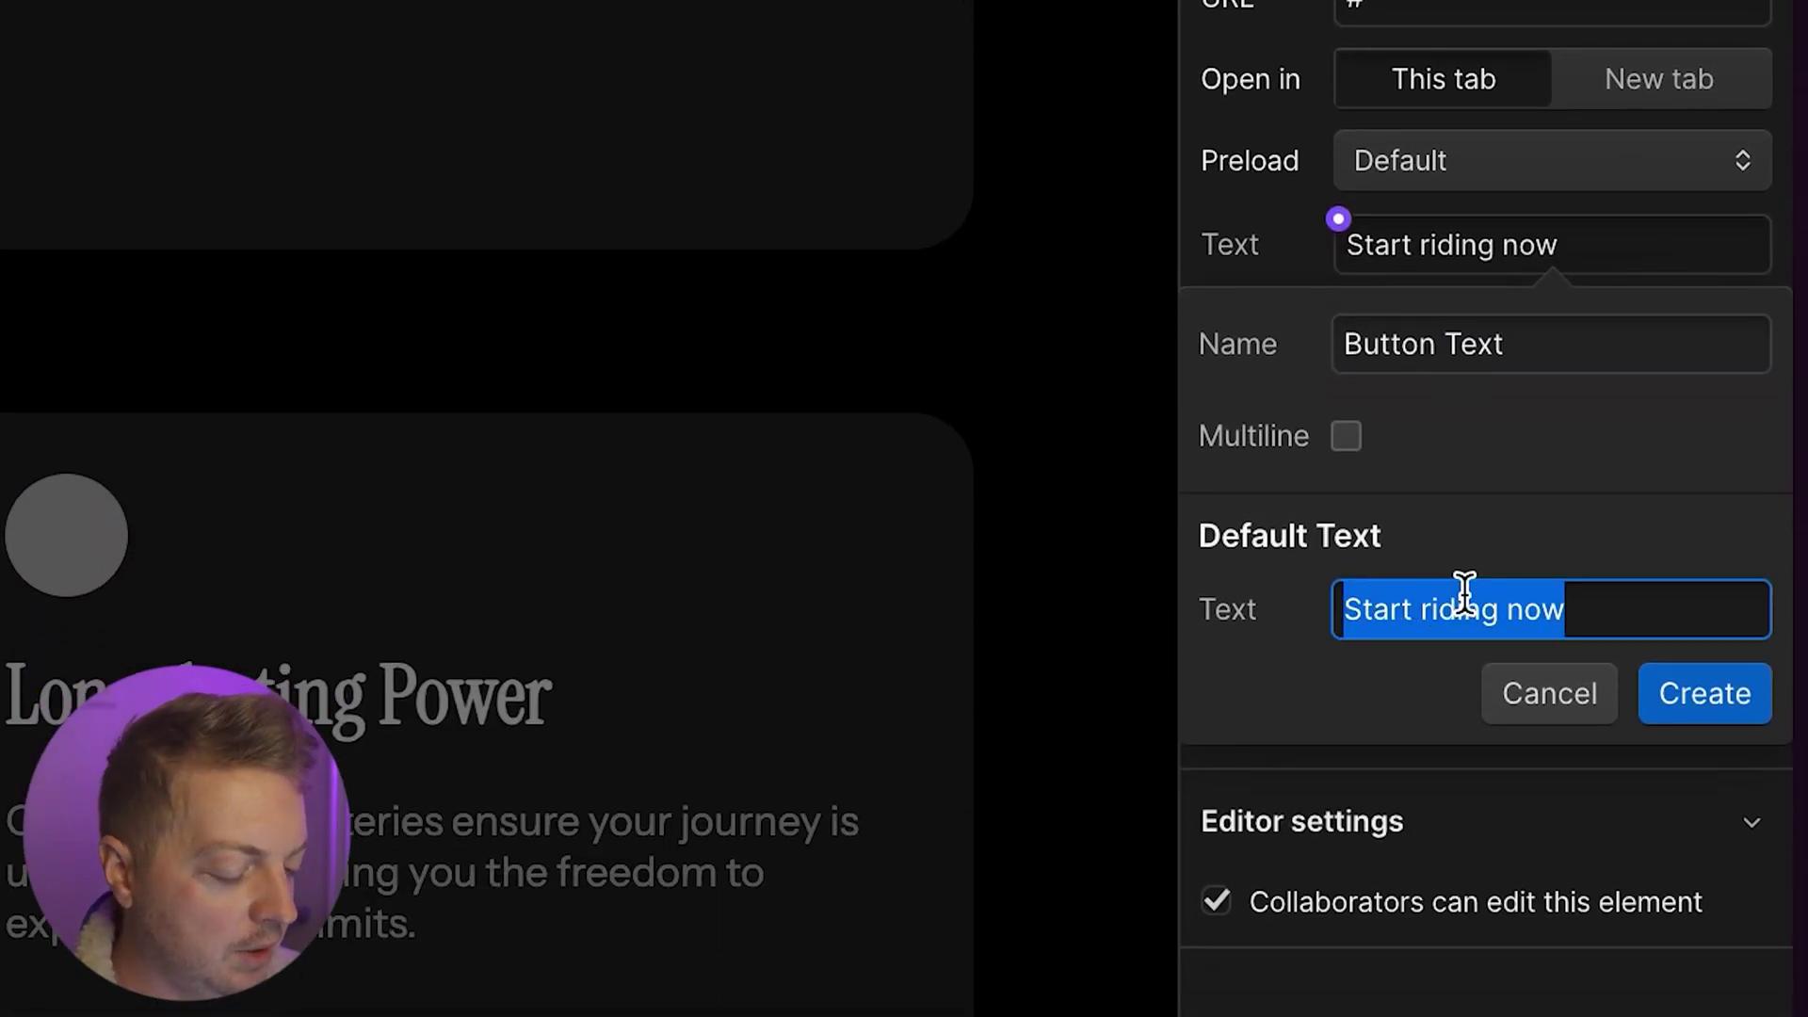
type("Button Te")
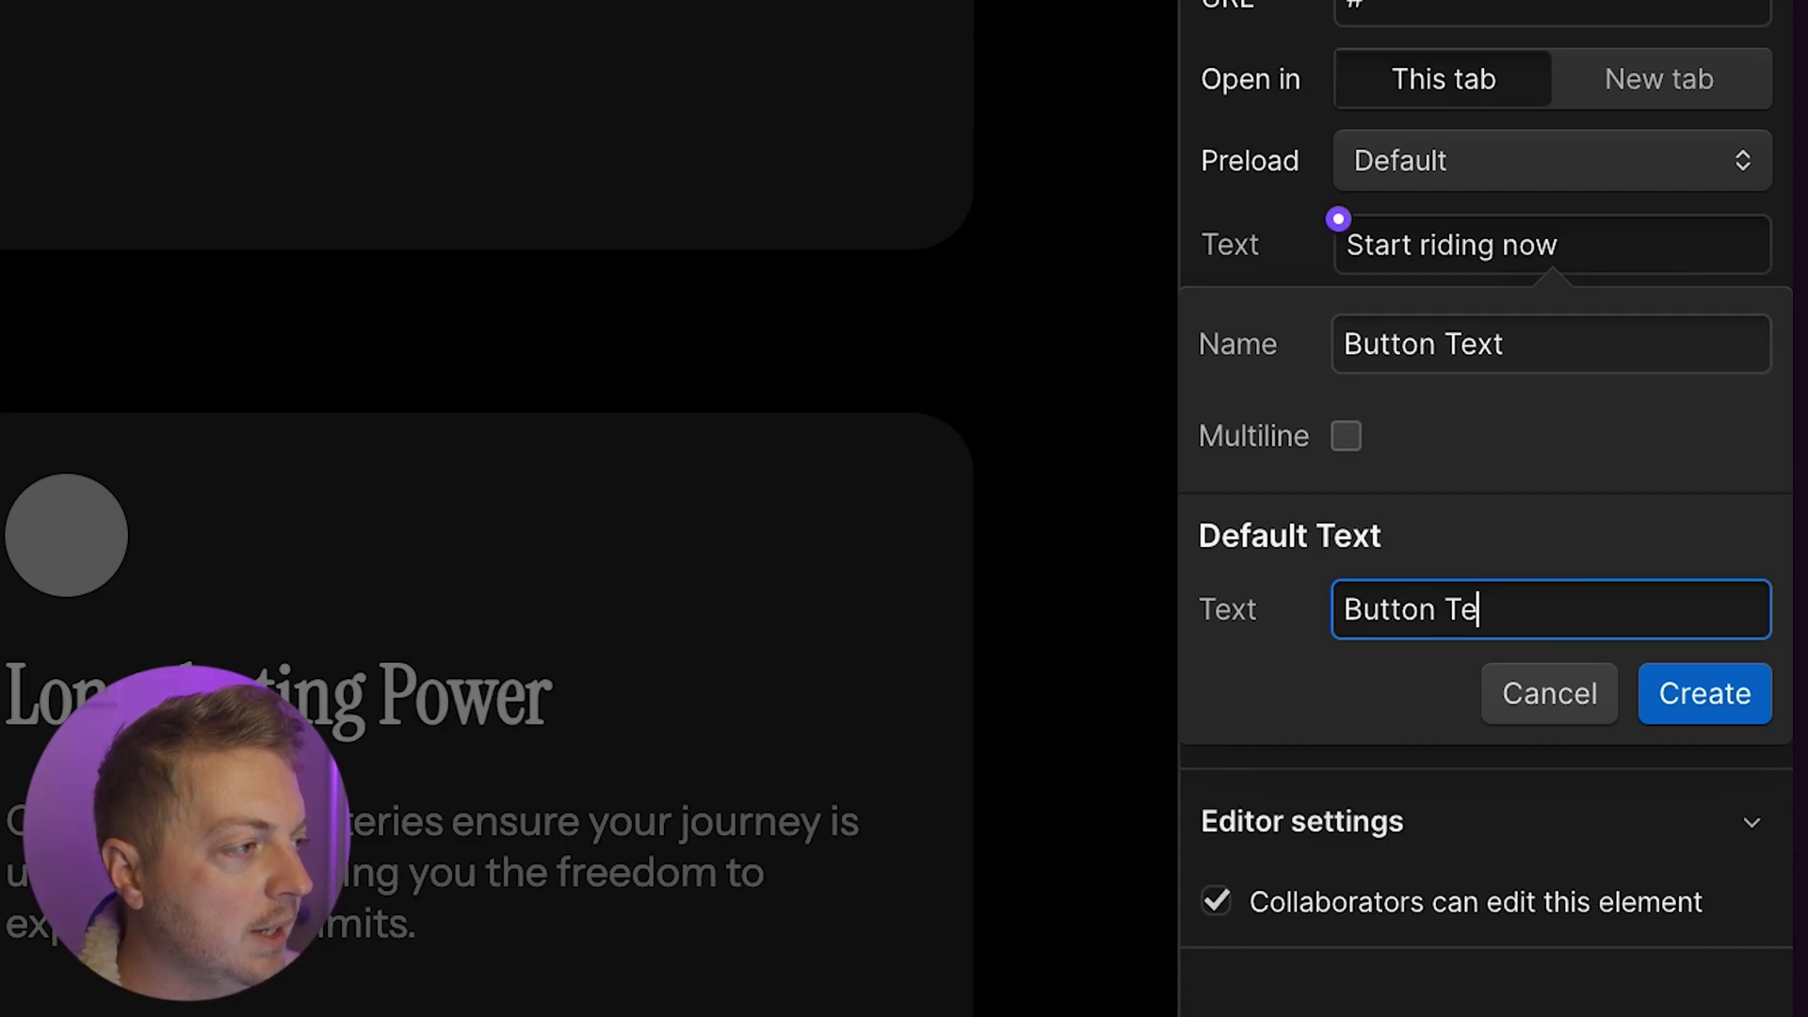
key("ctrl+a")
type("Get Started")
key("Return")
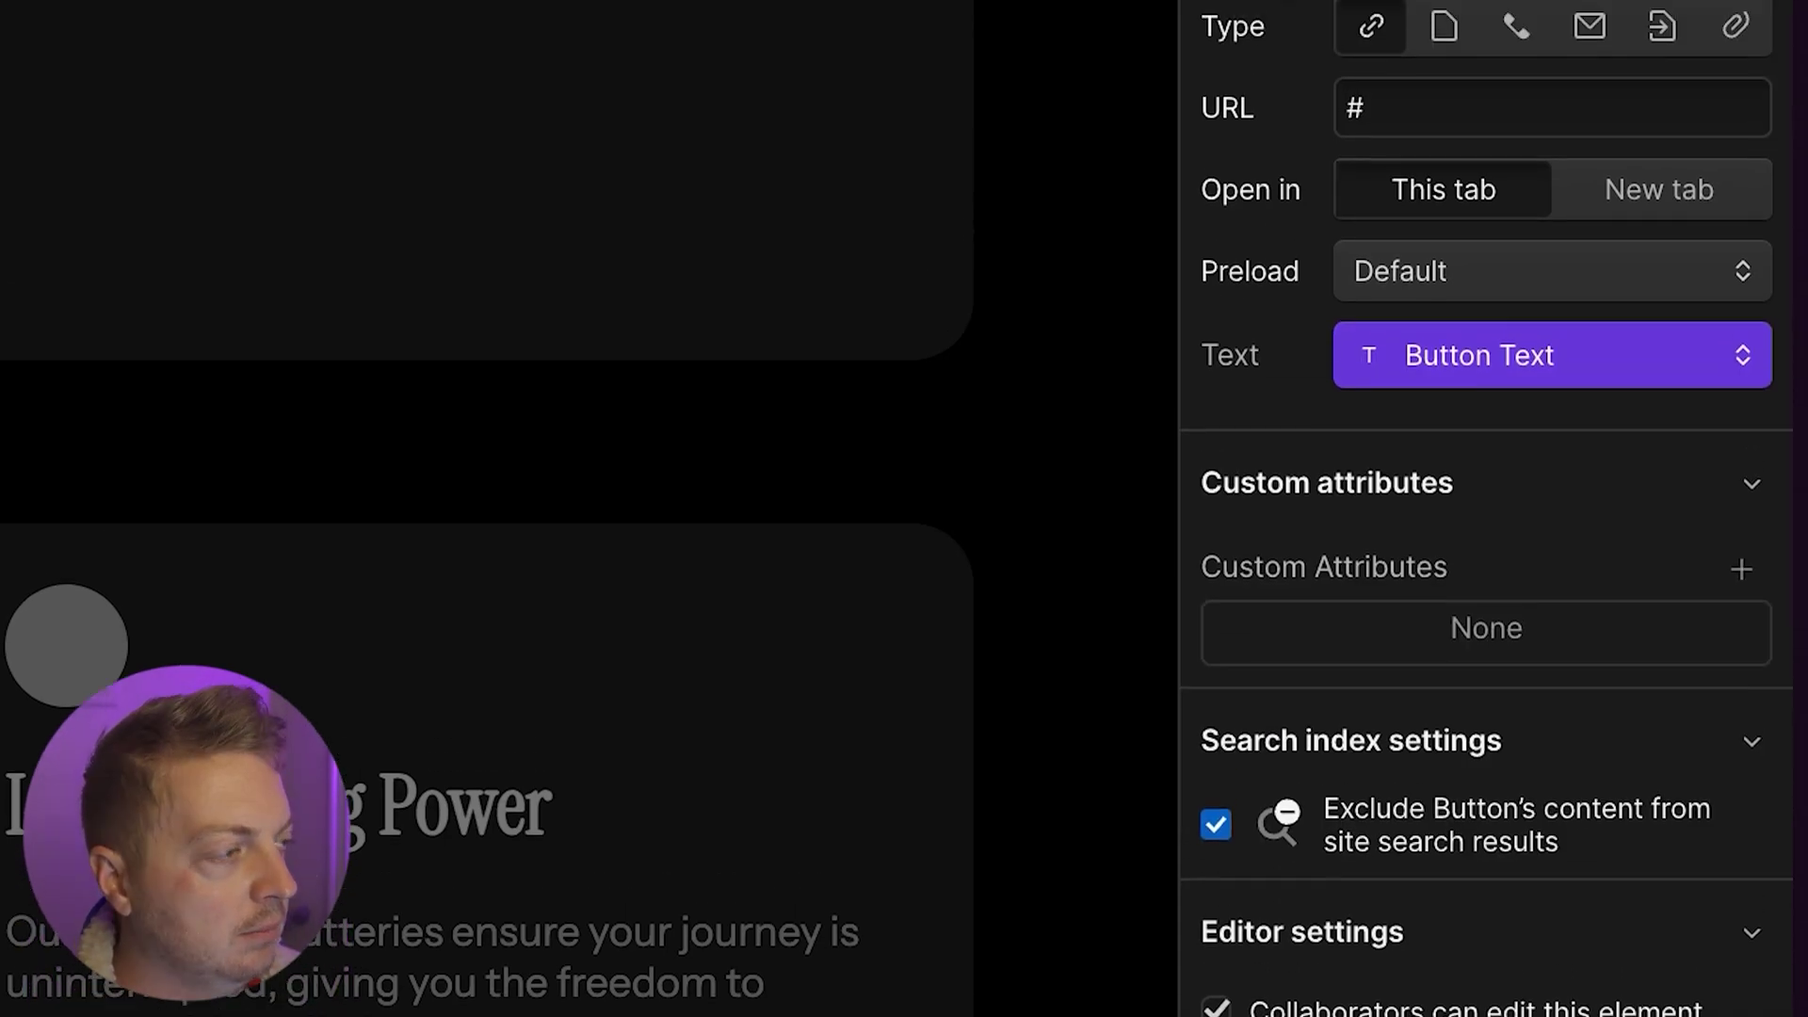
Step: Bind the button link to a new link property and return to the Home page
left_click(1286, 2)
left_click(1275, 77)
left_click_drag(1328, 67, 1360, 193)
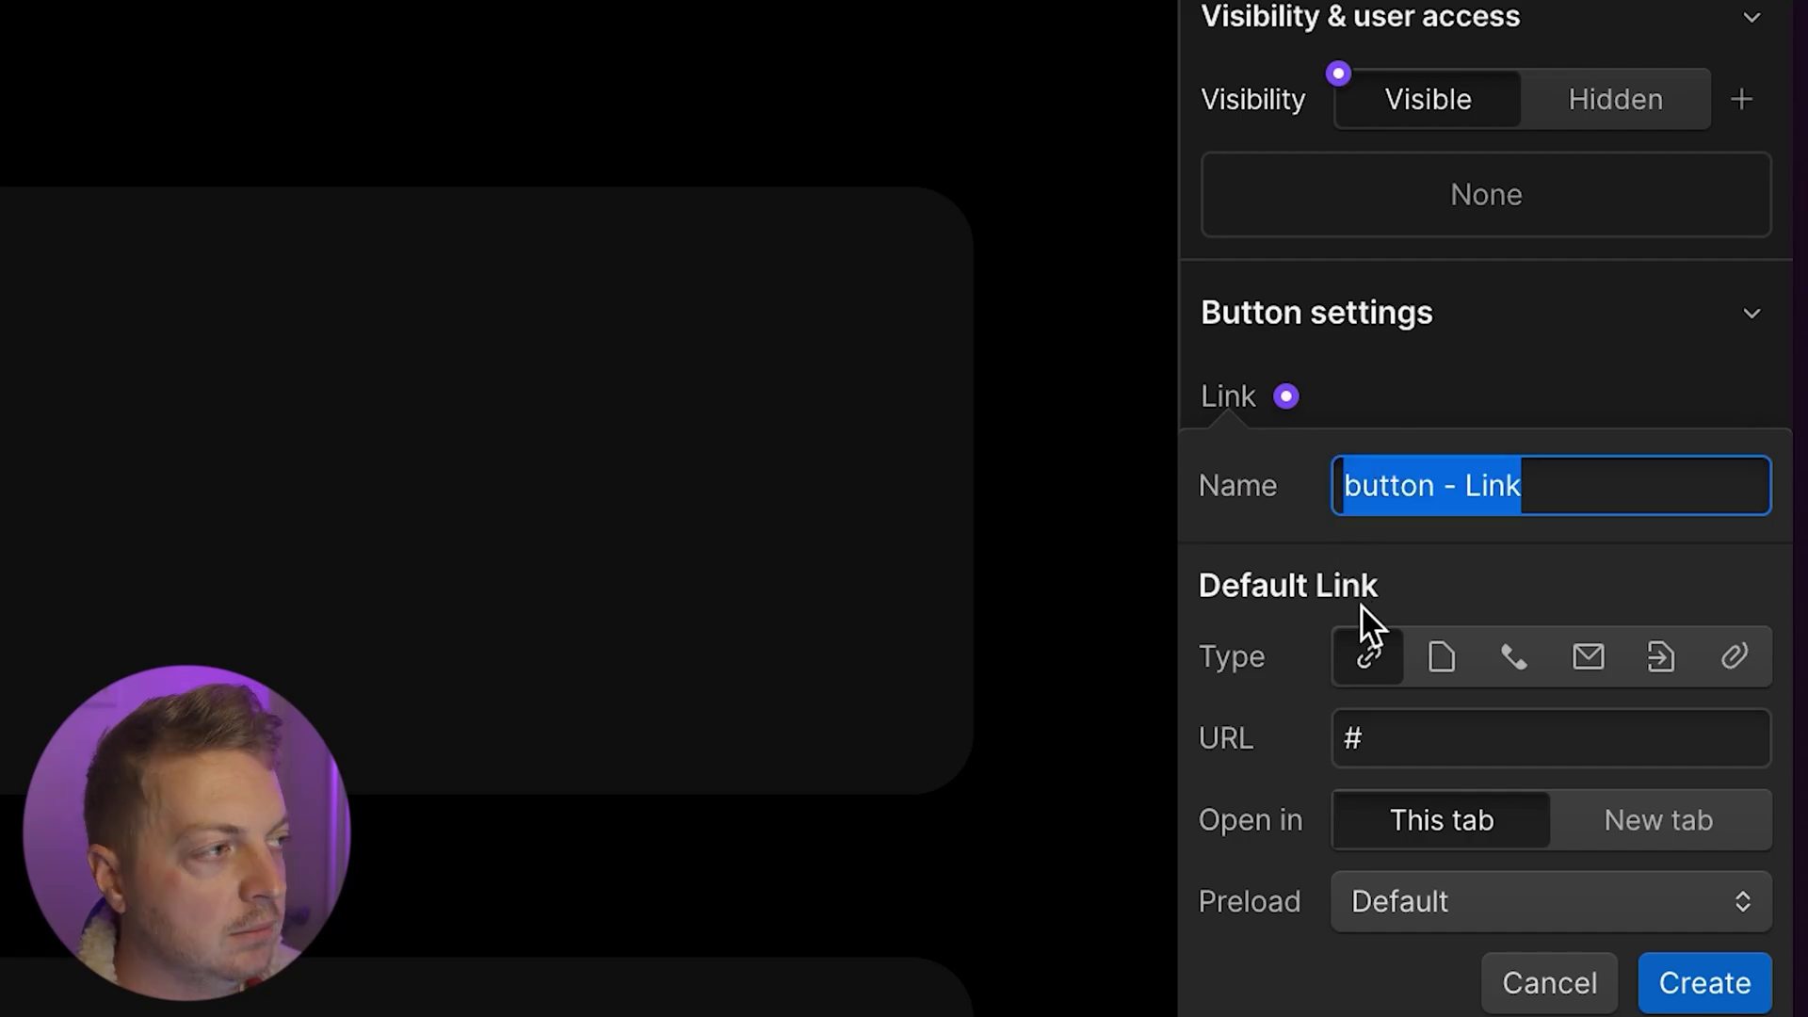
type("Button")
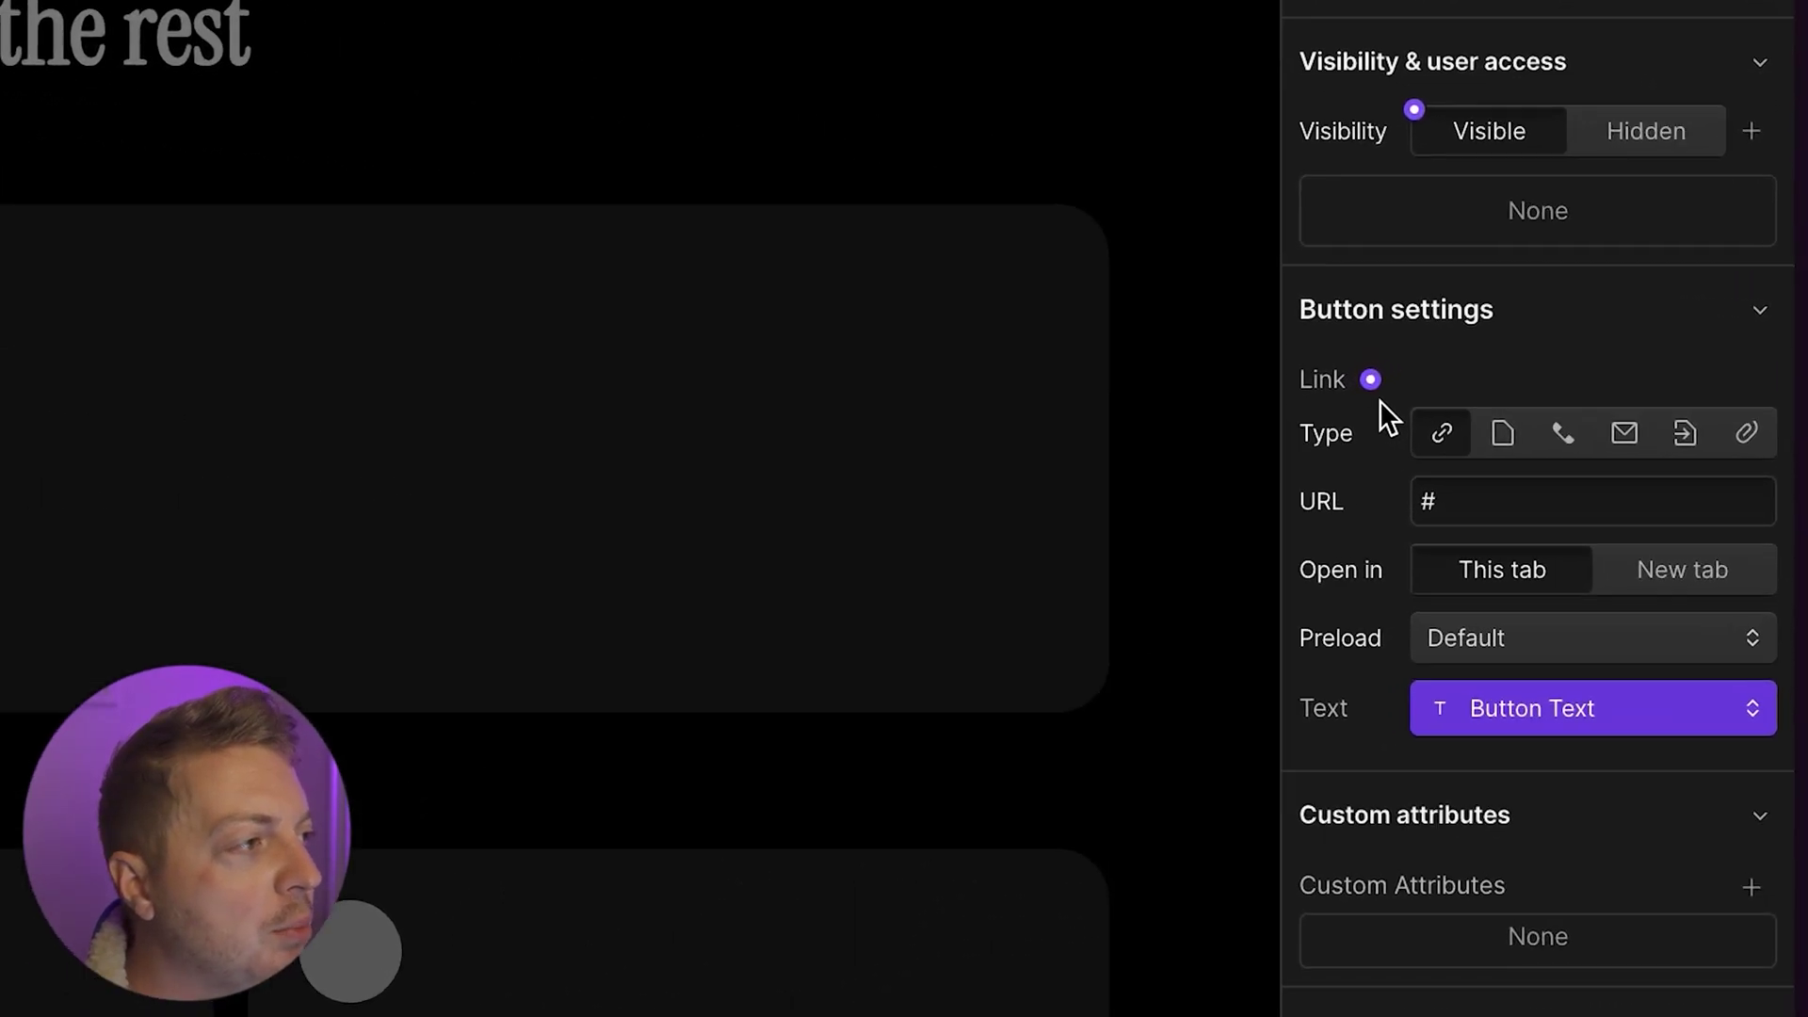
left_click(1370, 380)
left_click(1483, 465)
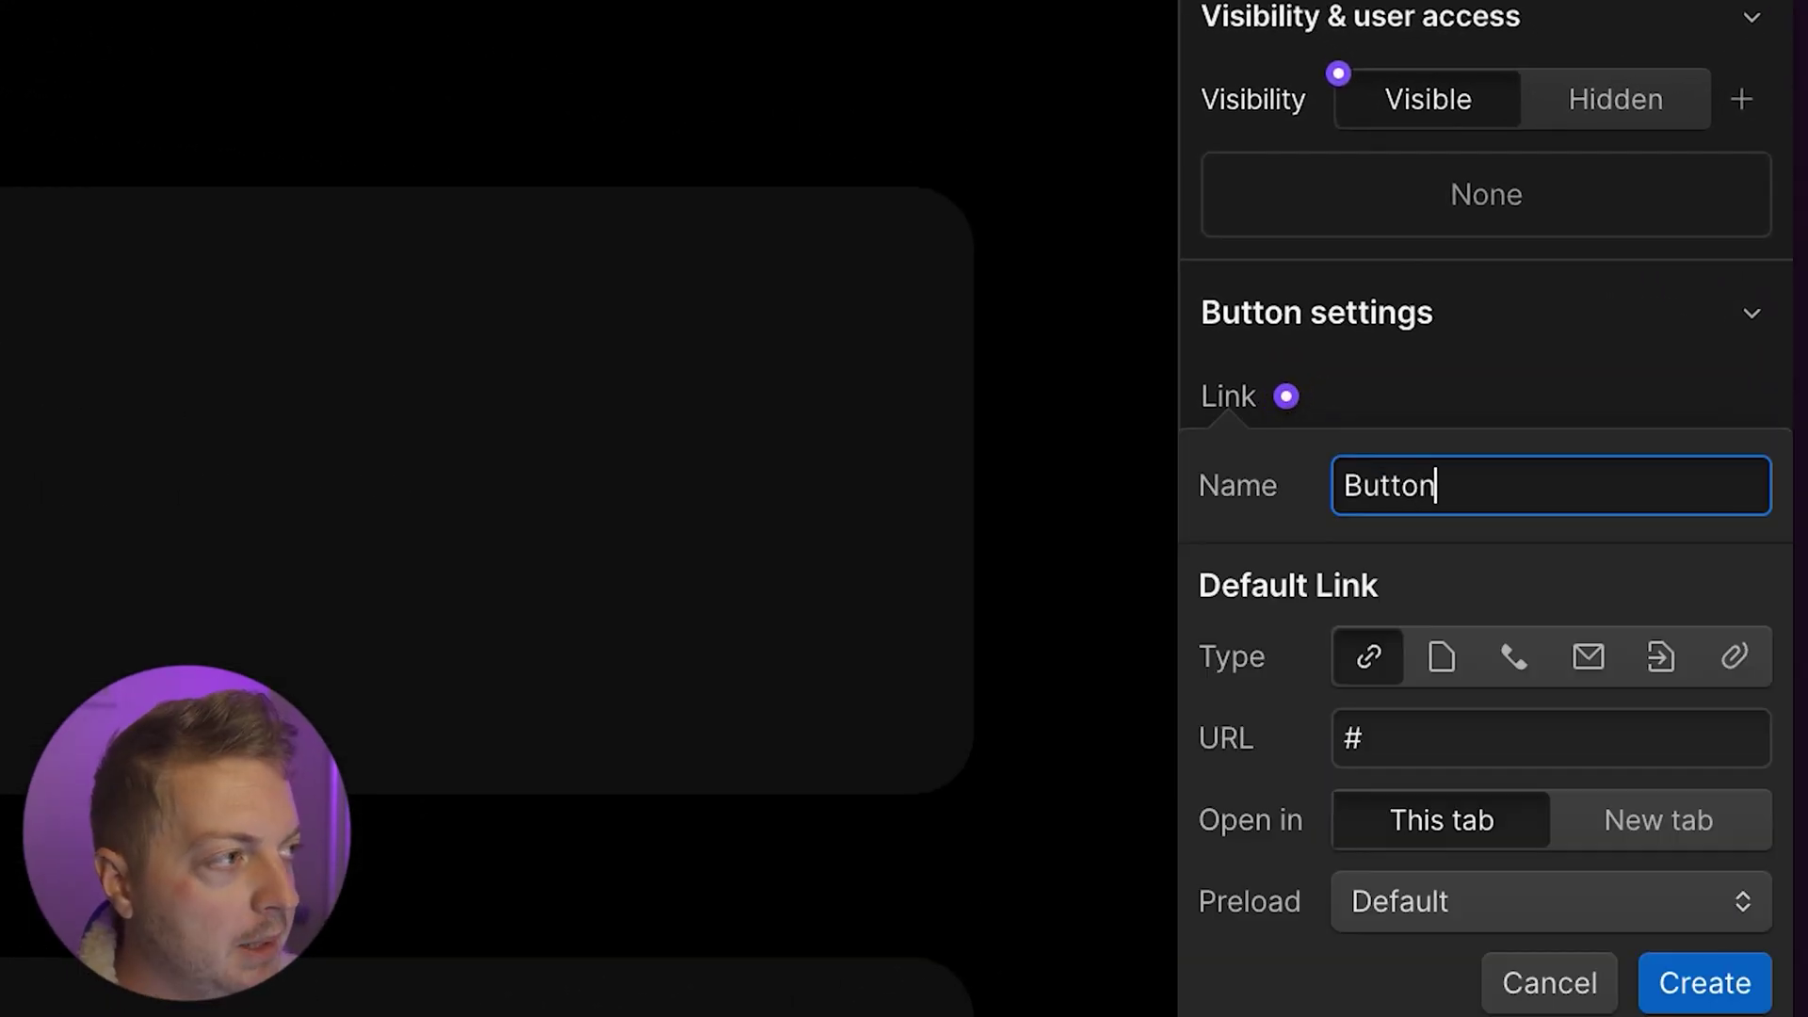
type(":ink")
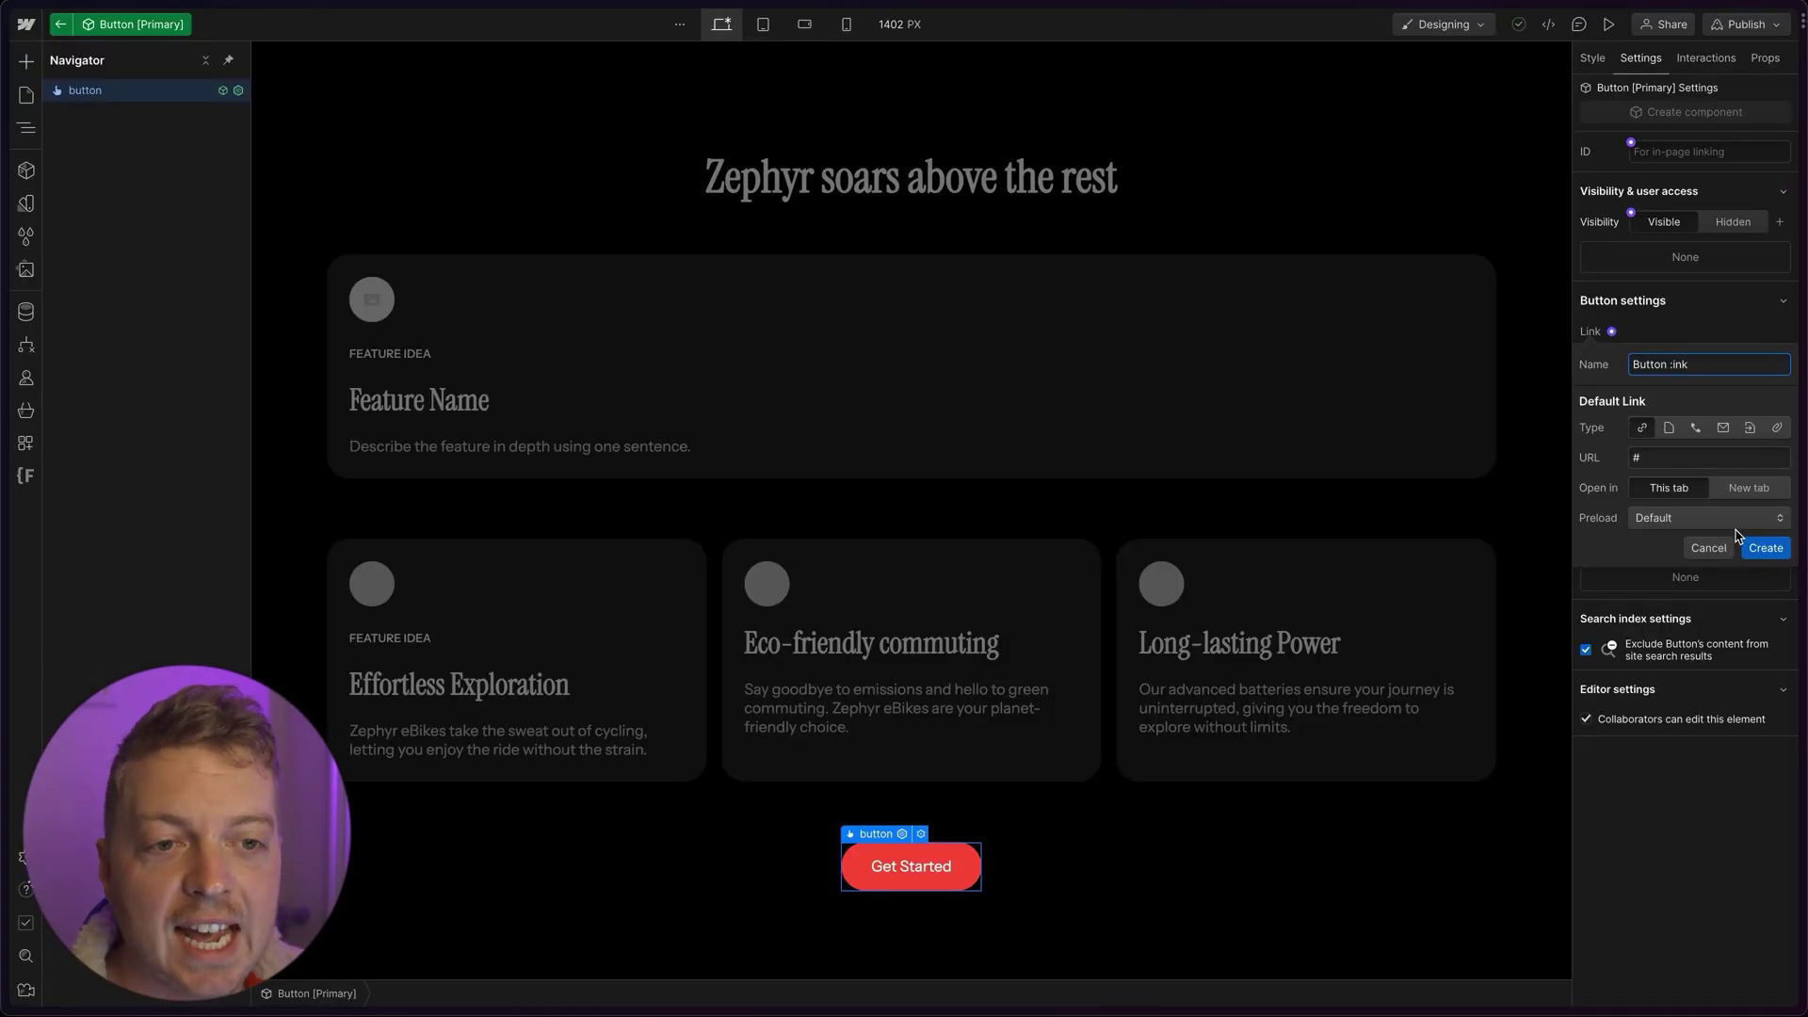
left_click(1760, 552)
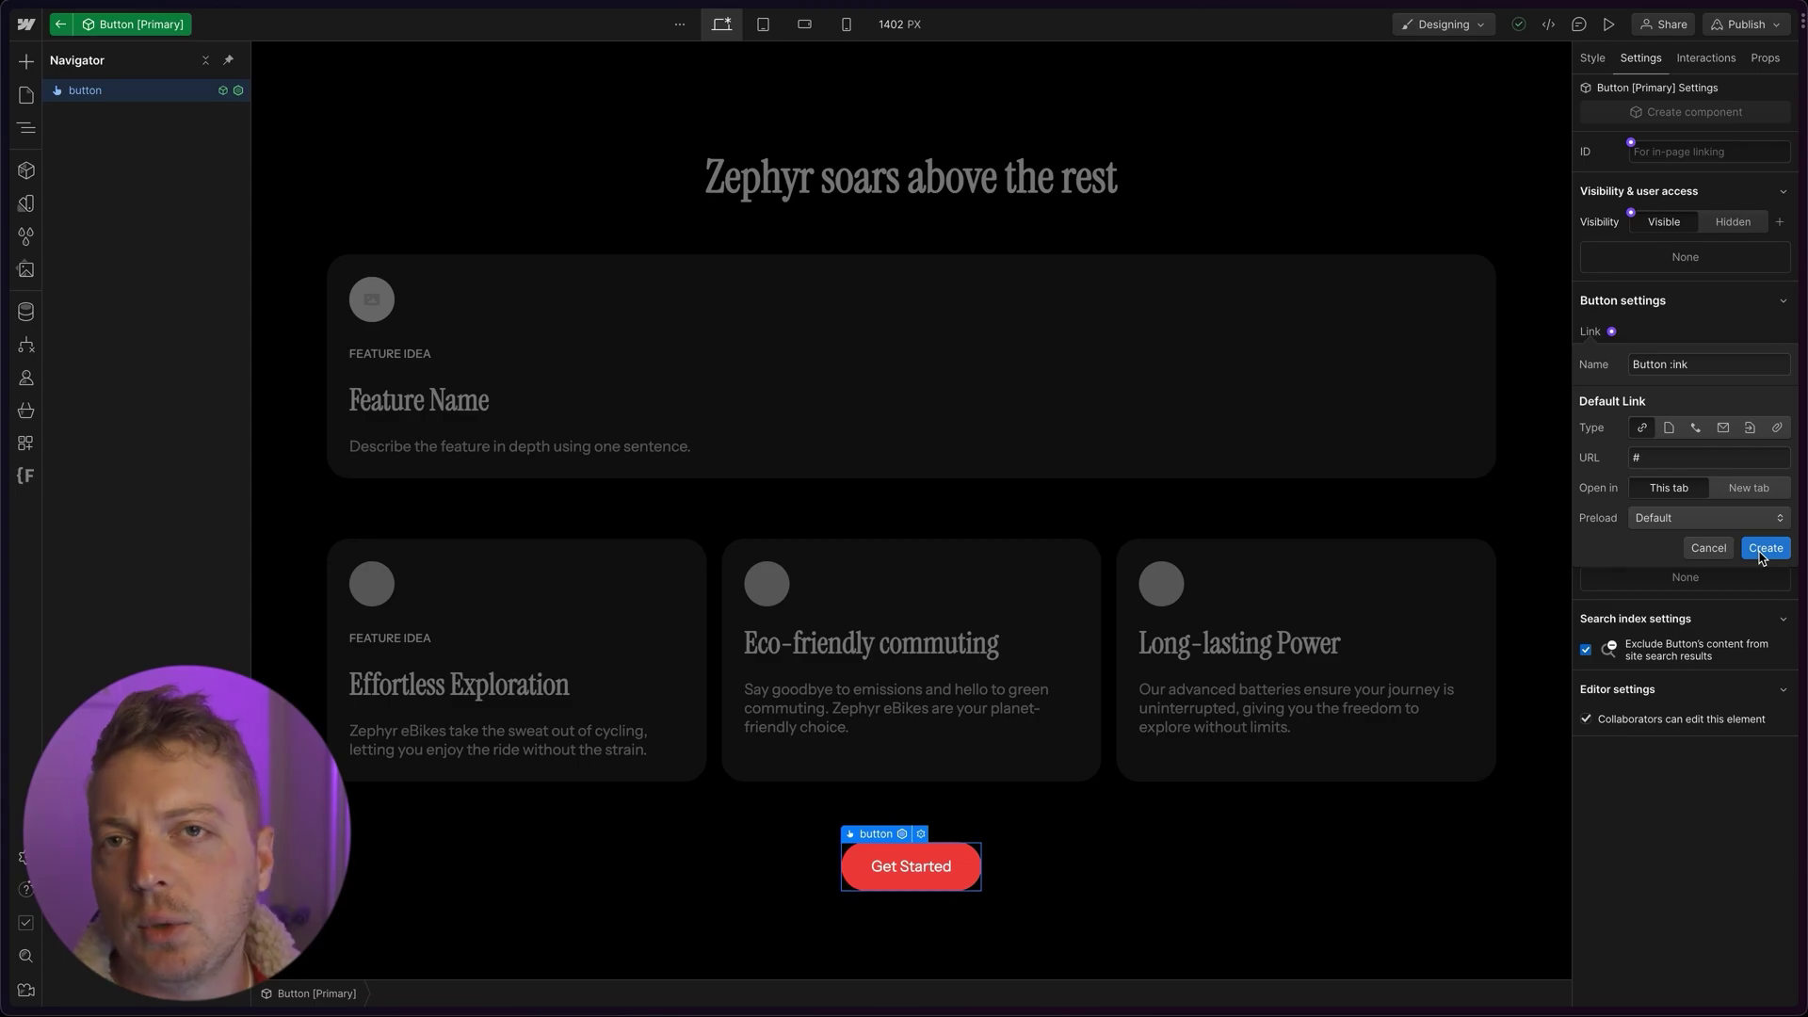
left_click(1761, 551)
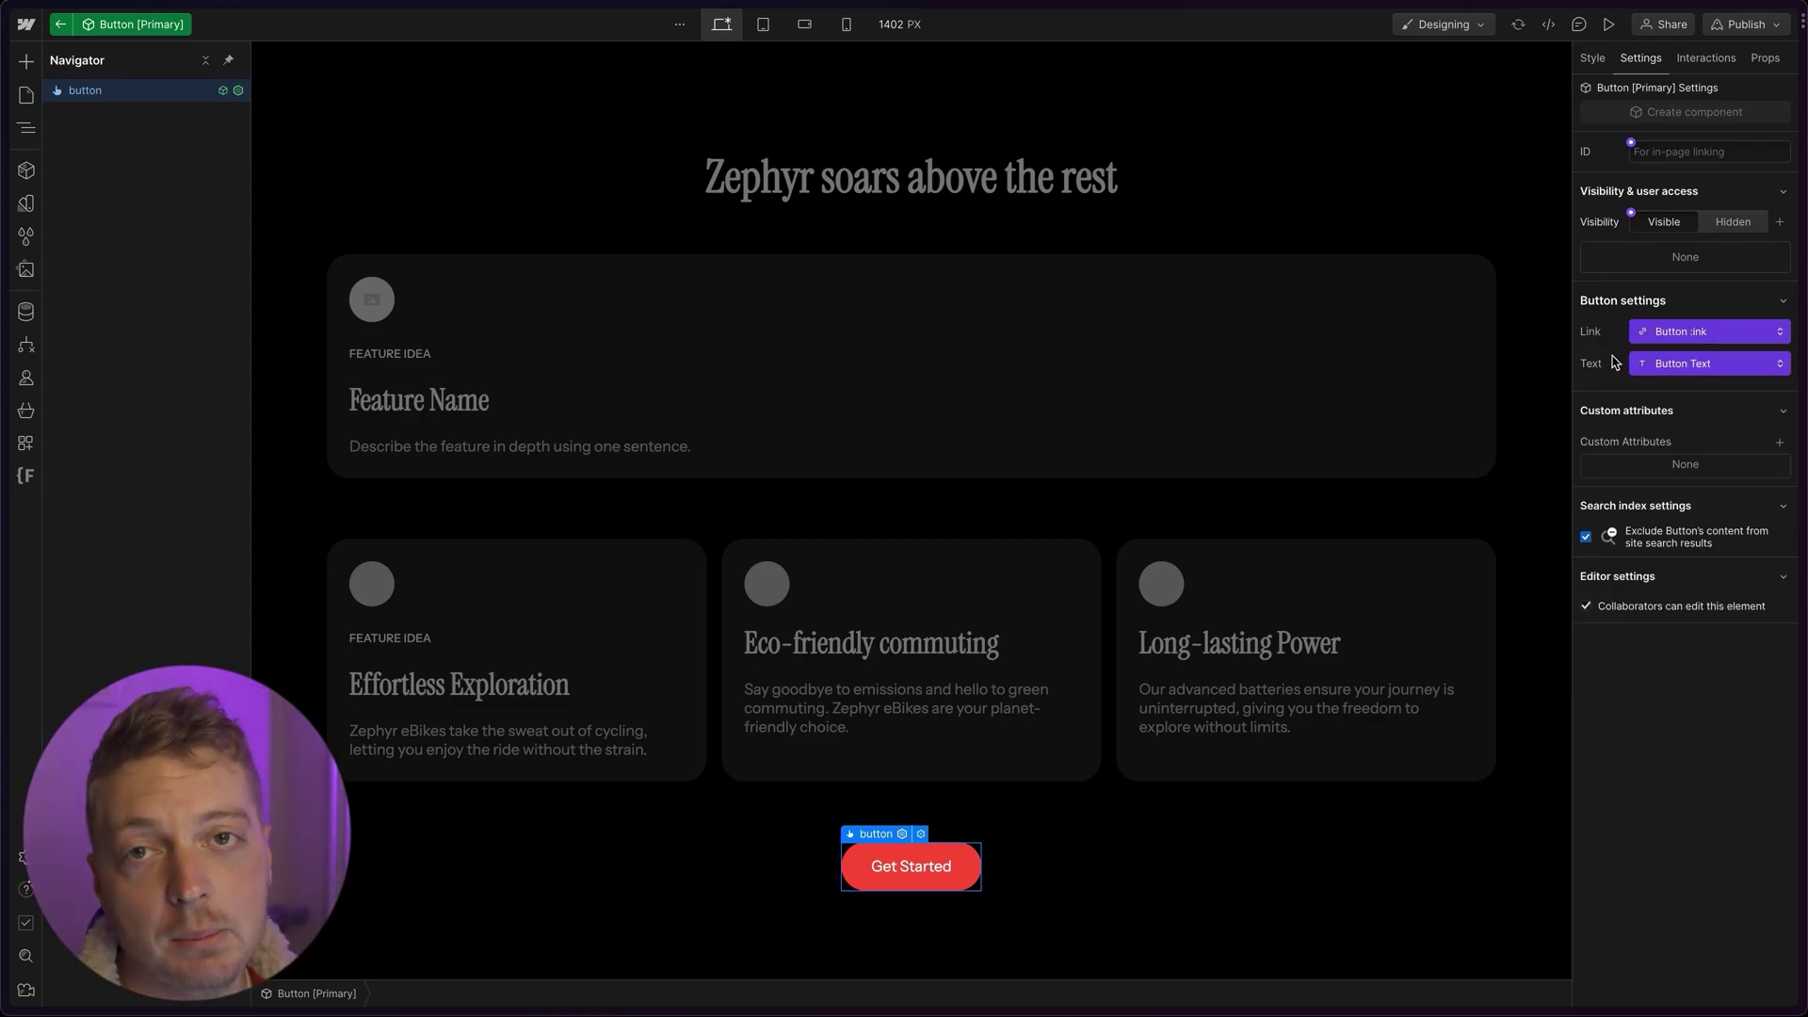
left_click(656, 822)
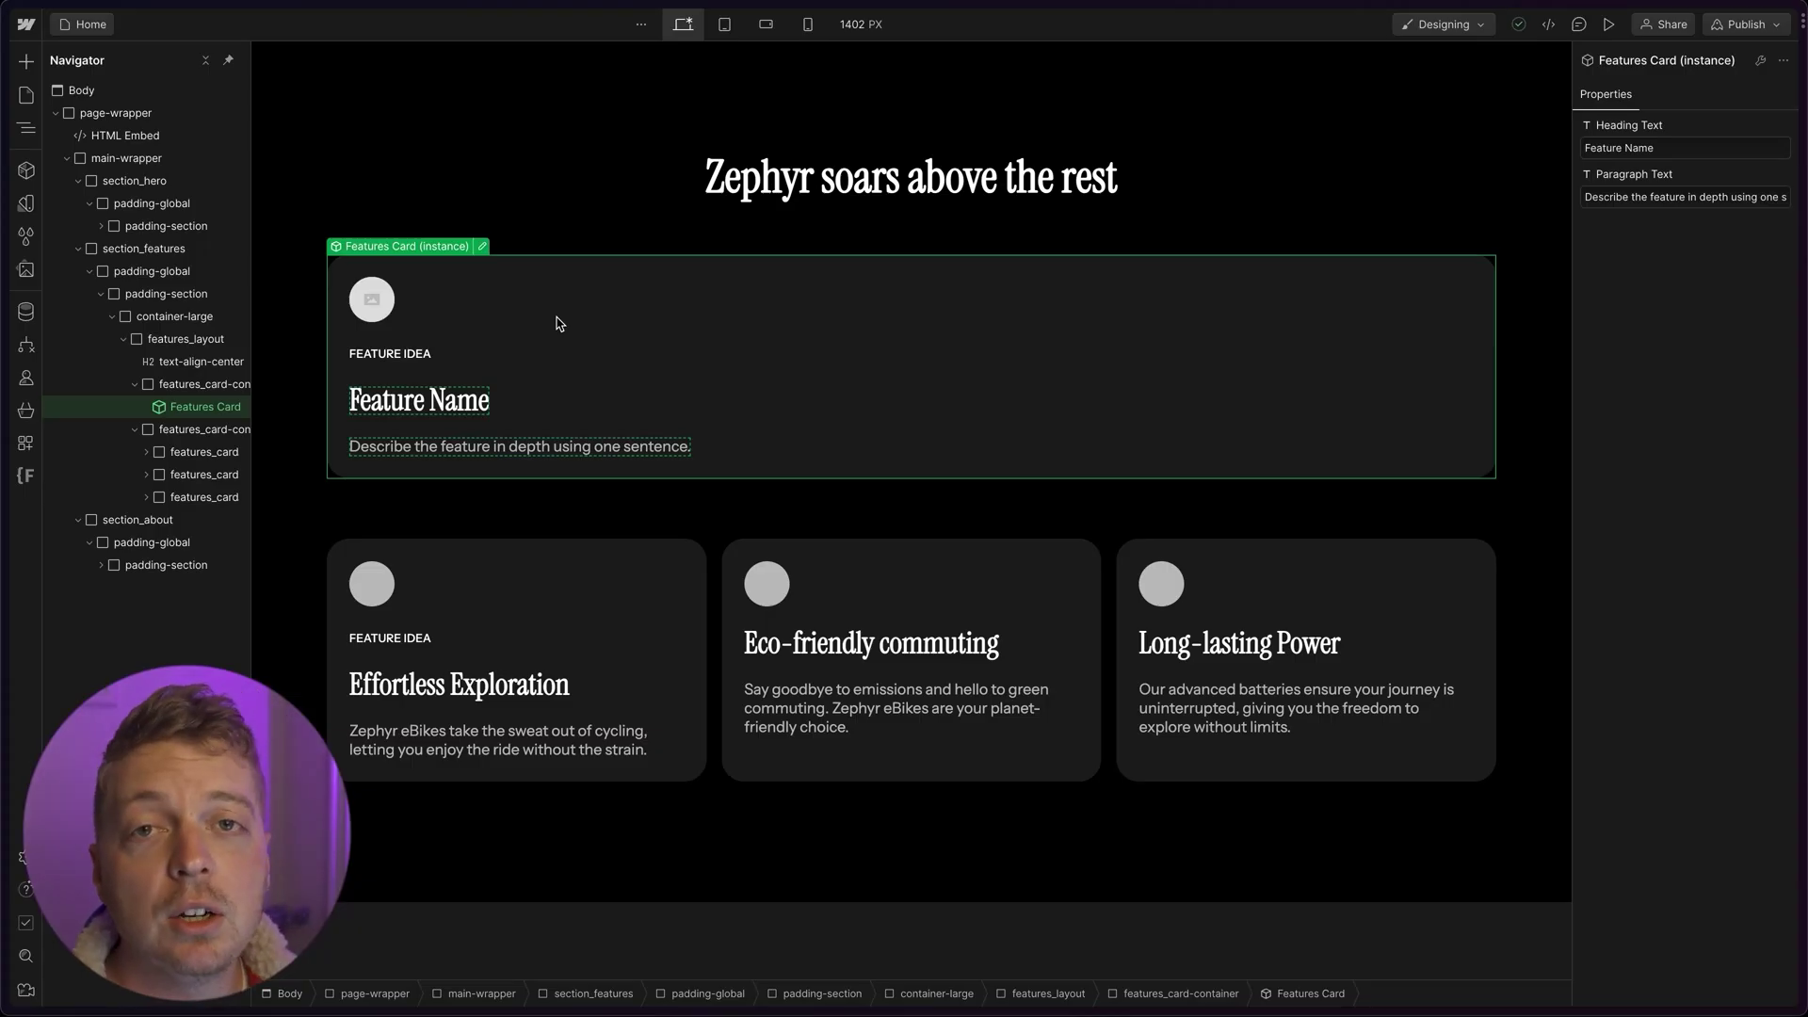
Step: Insert a Button [Primary] instance below the description paragraph inside the Features Card
double_click(557, 324)
left_click(533, 452)
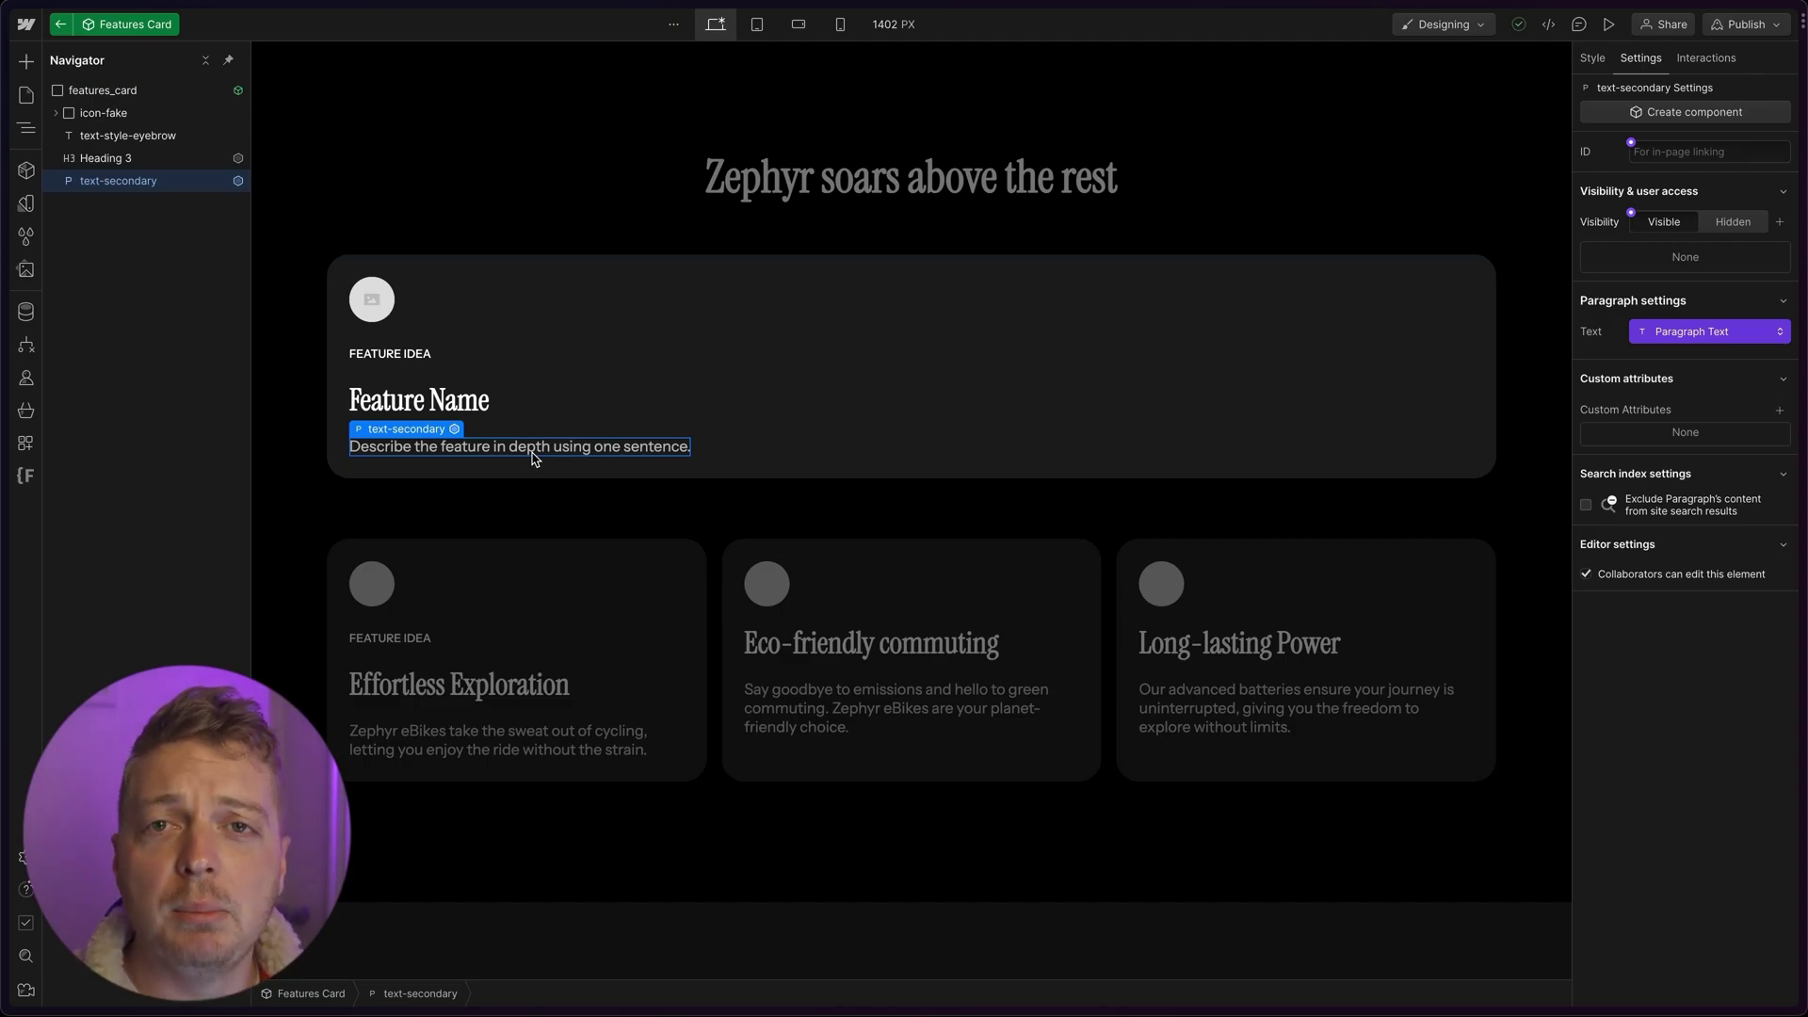
key("s")
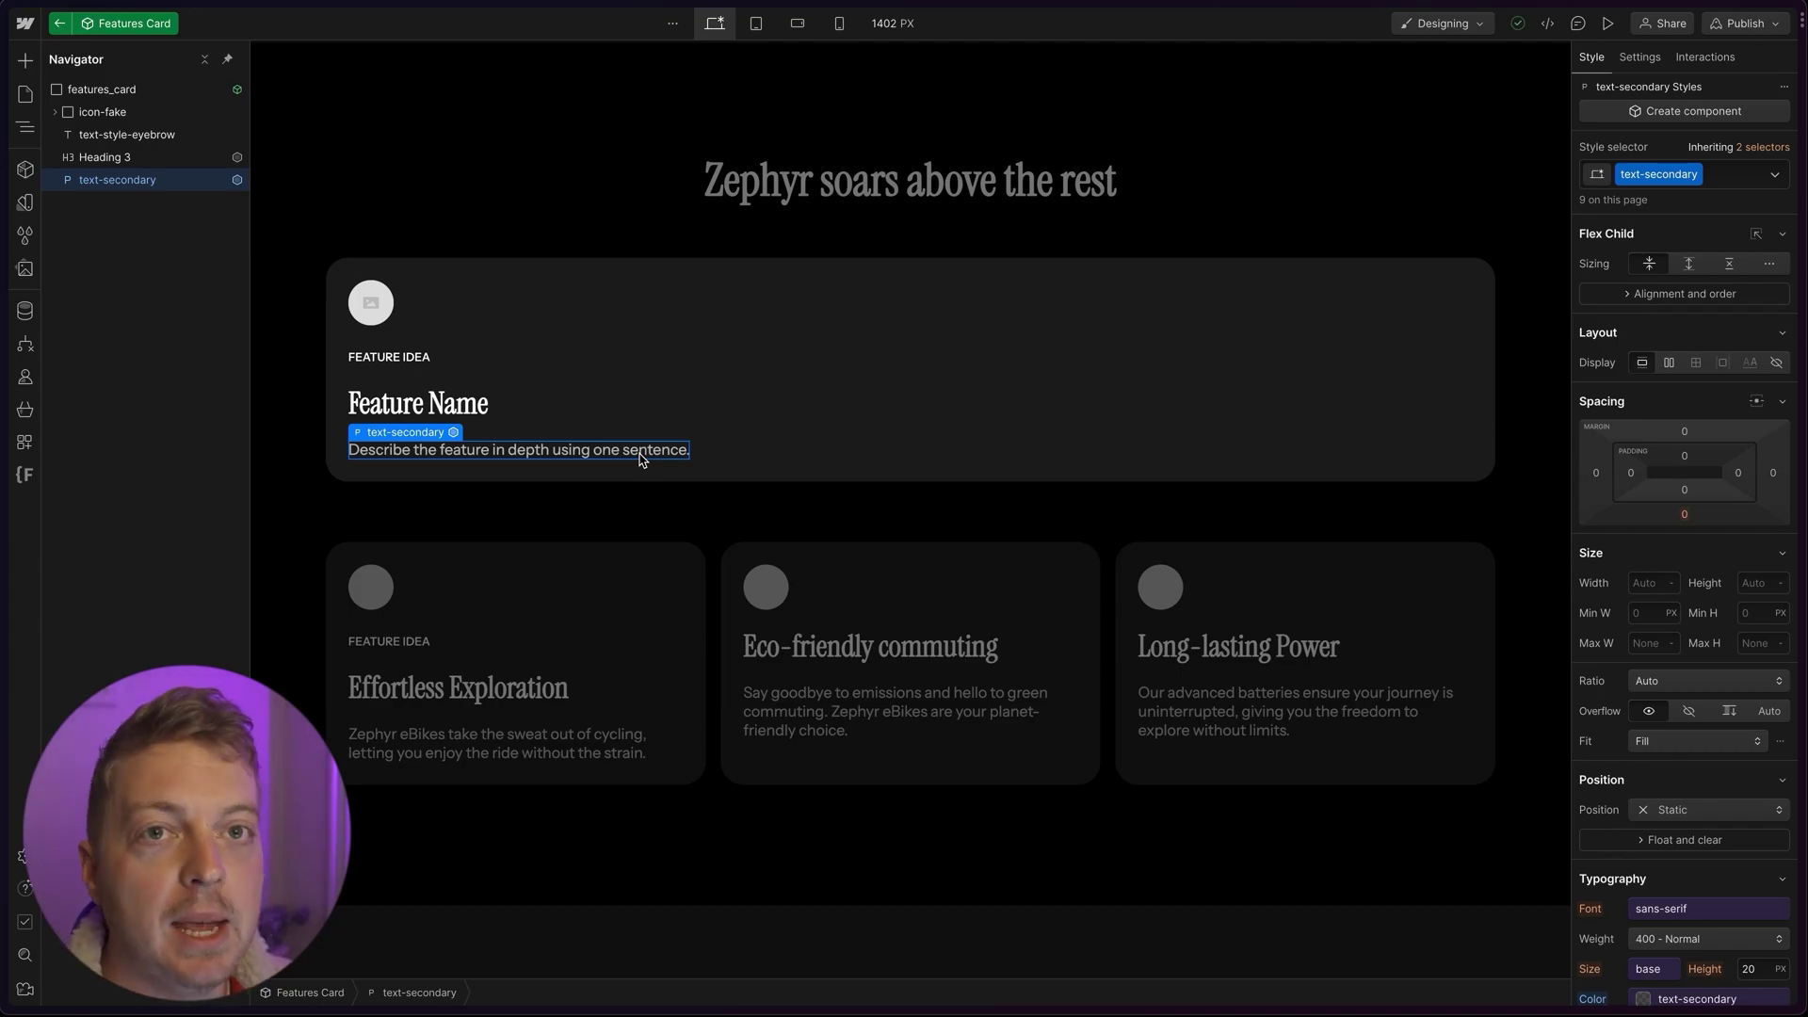
key("super+k")
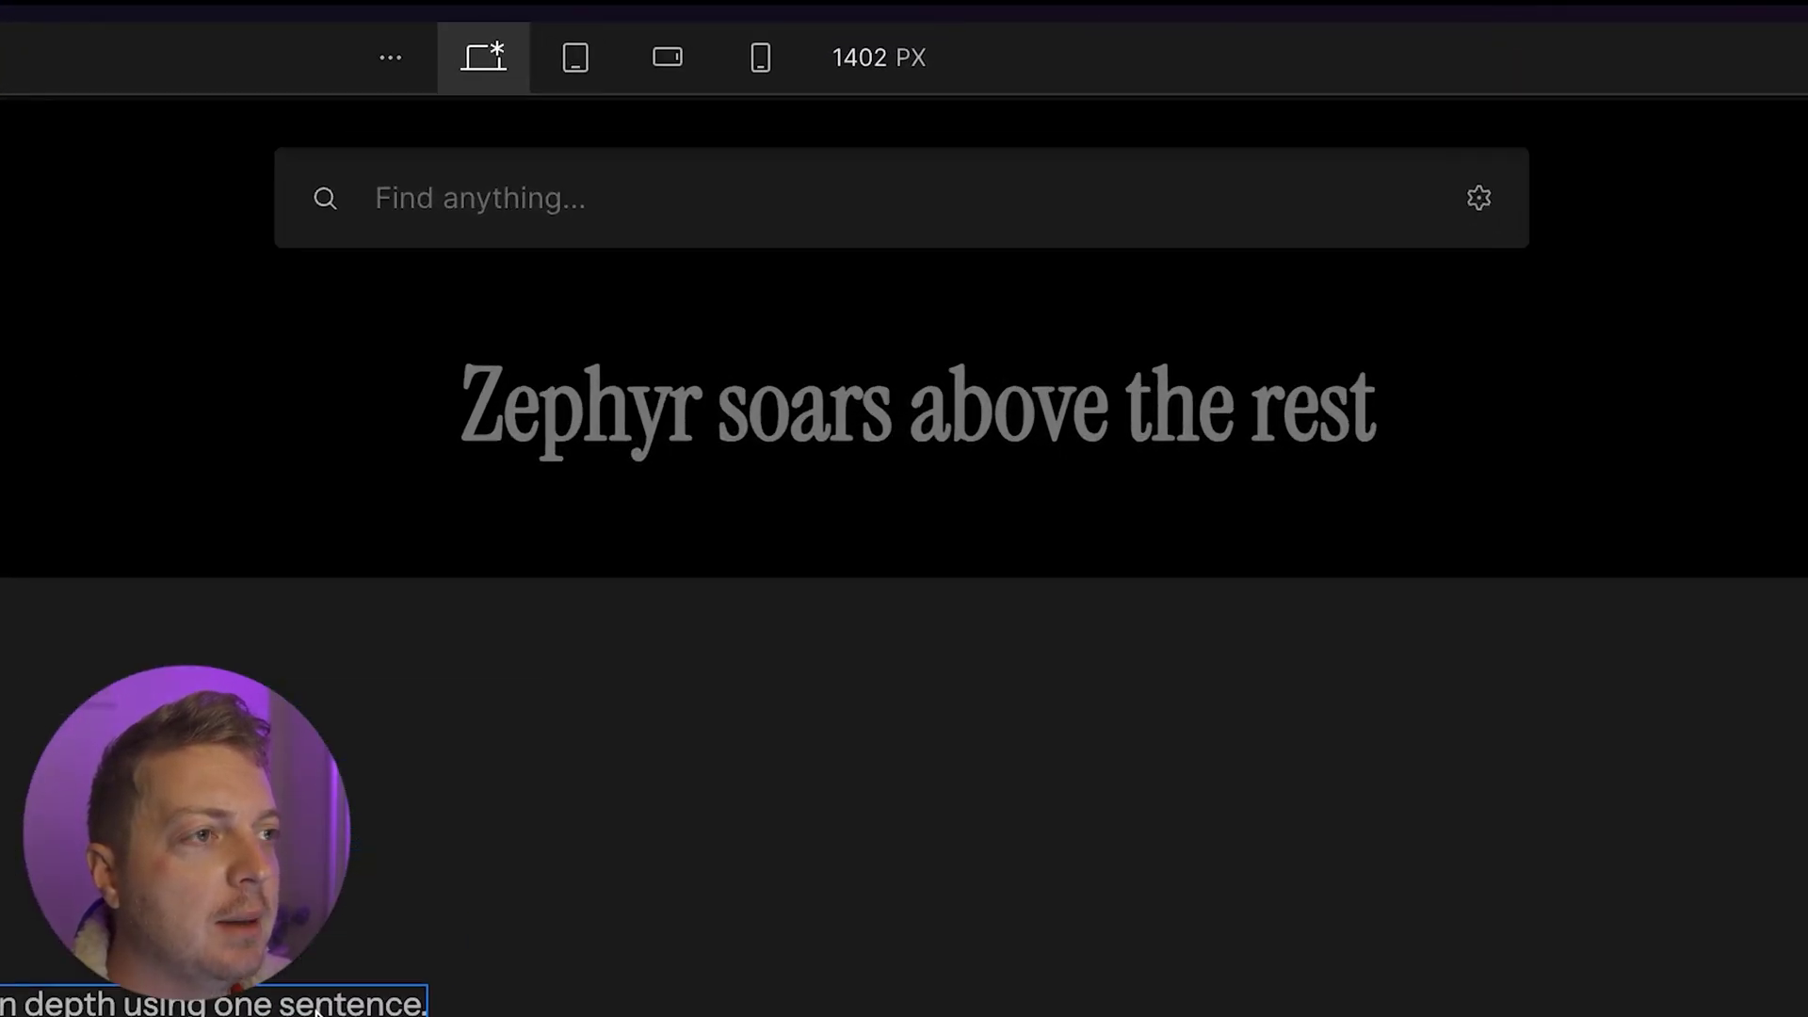
type("butto")
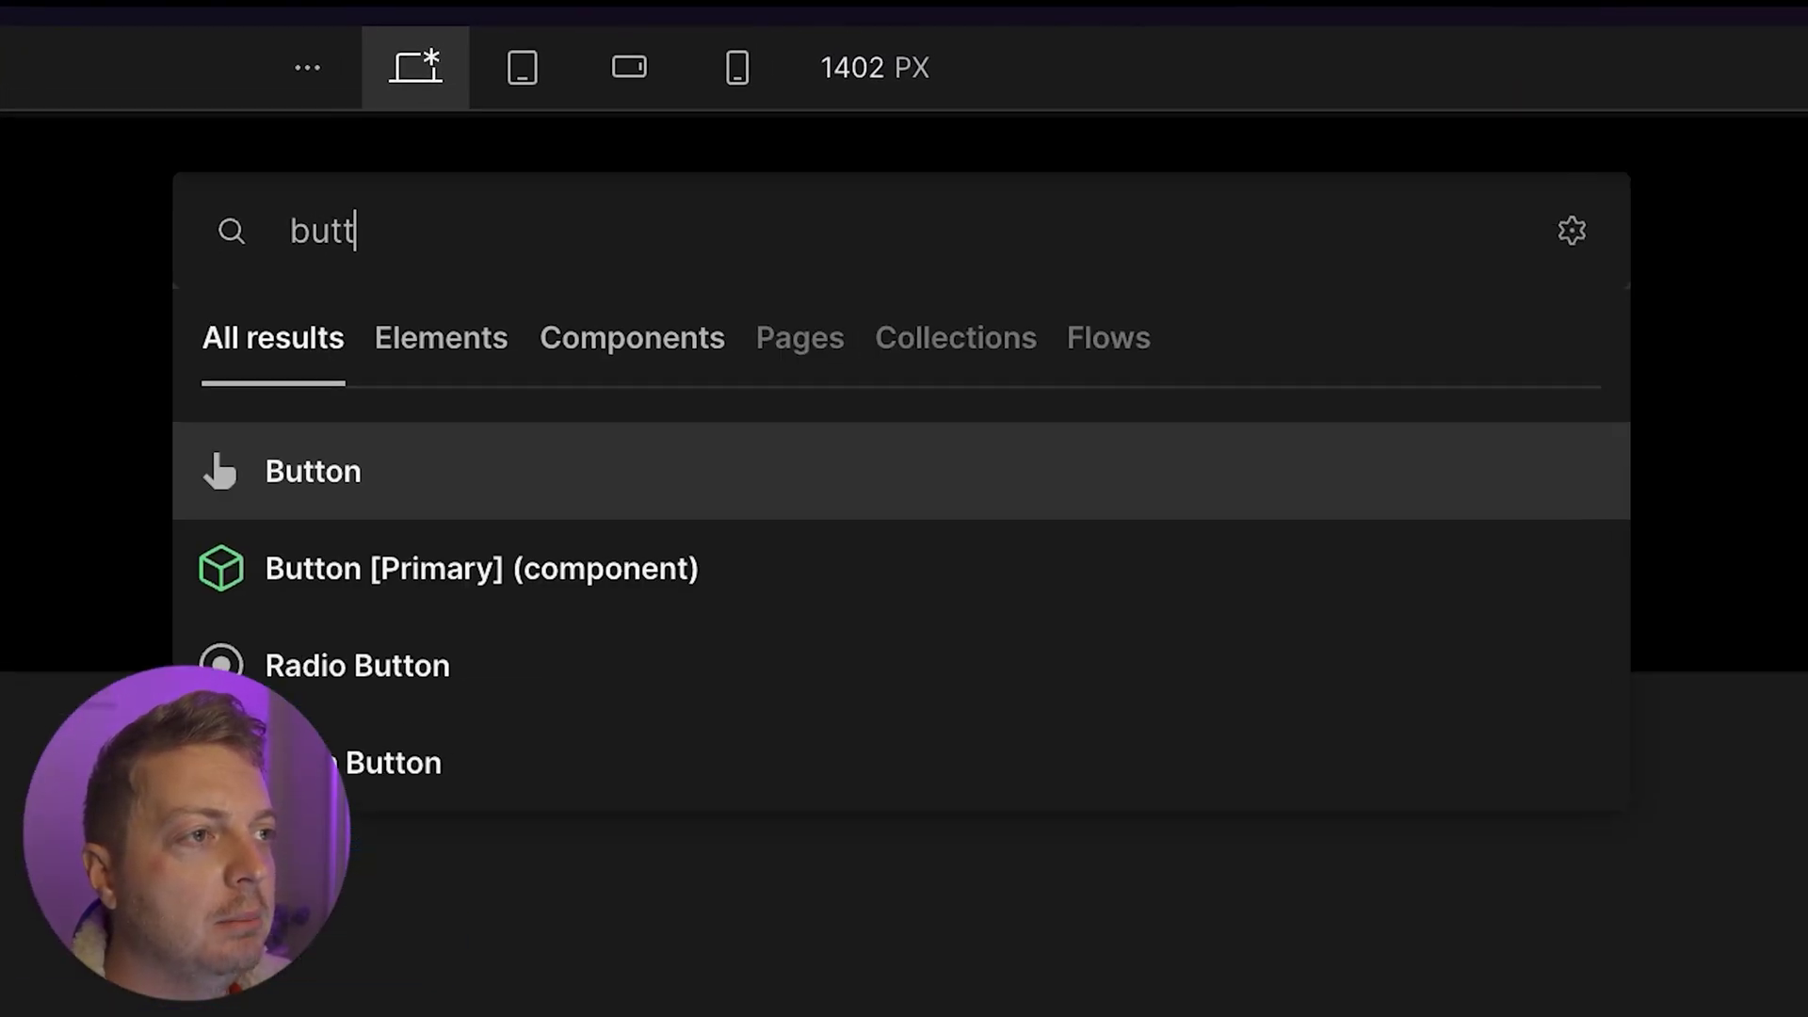
type("n")
key("Down")
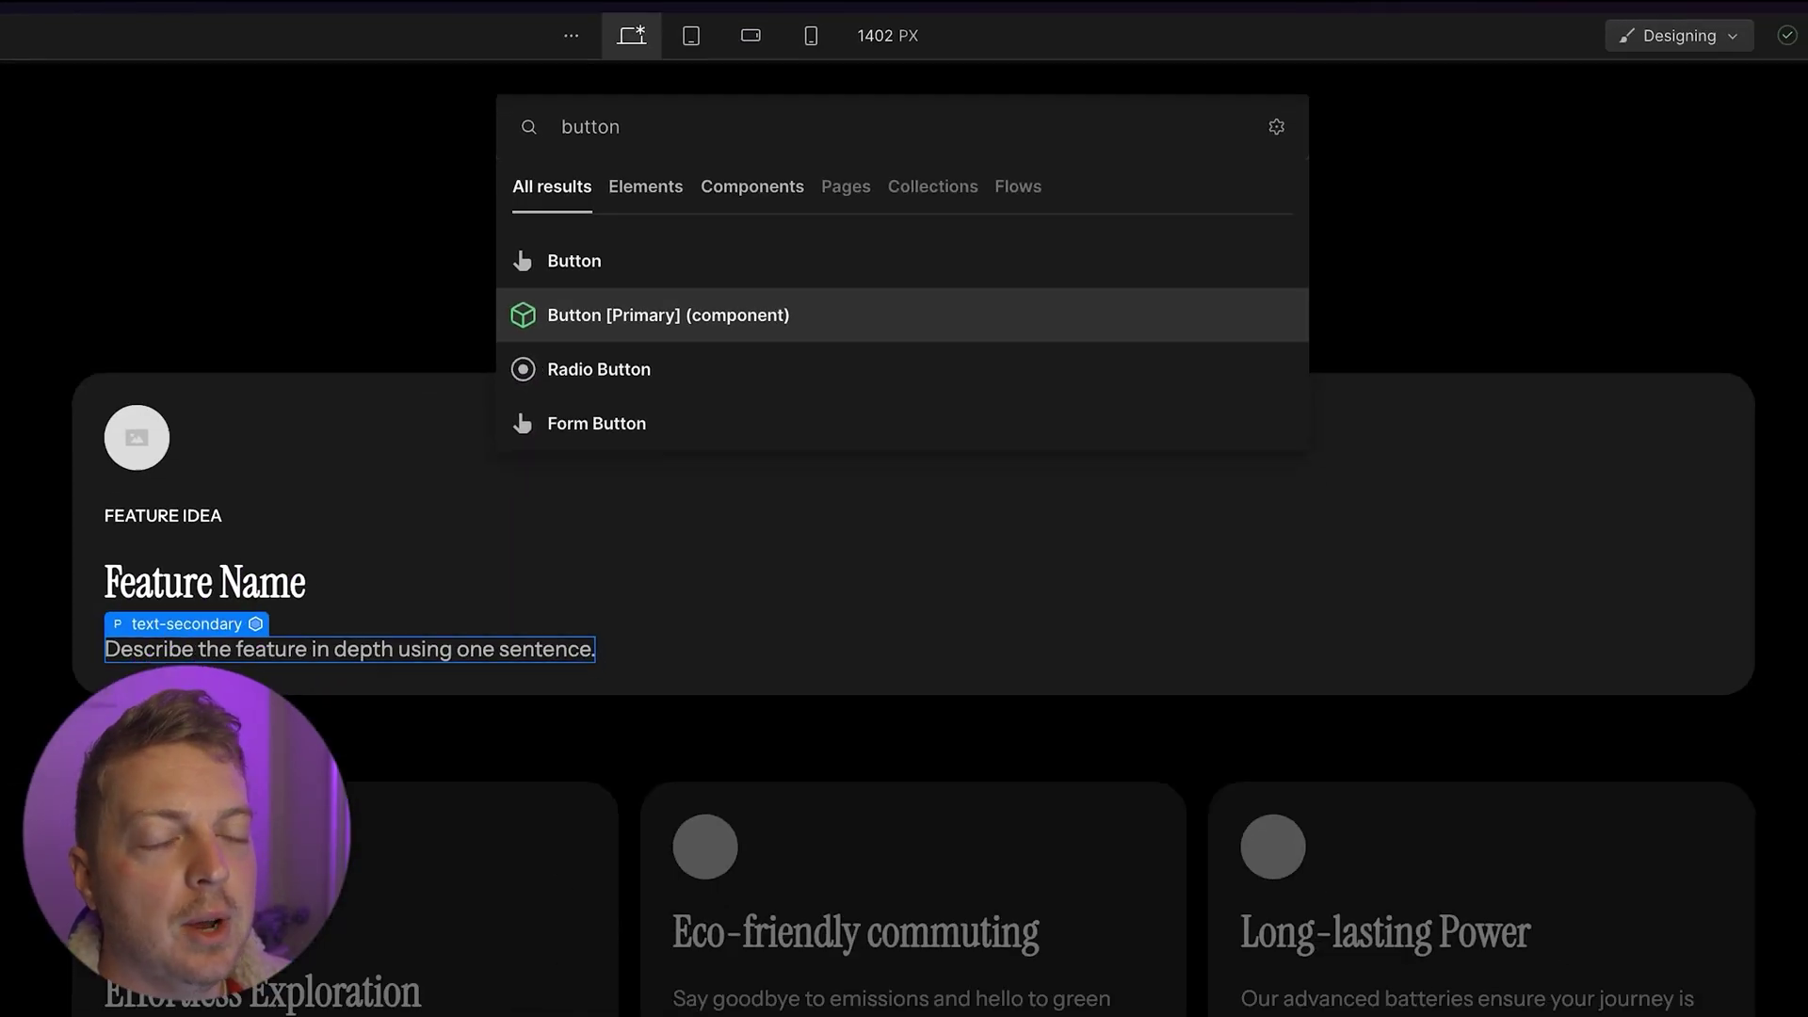
key("Return")
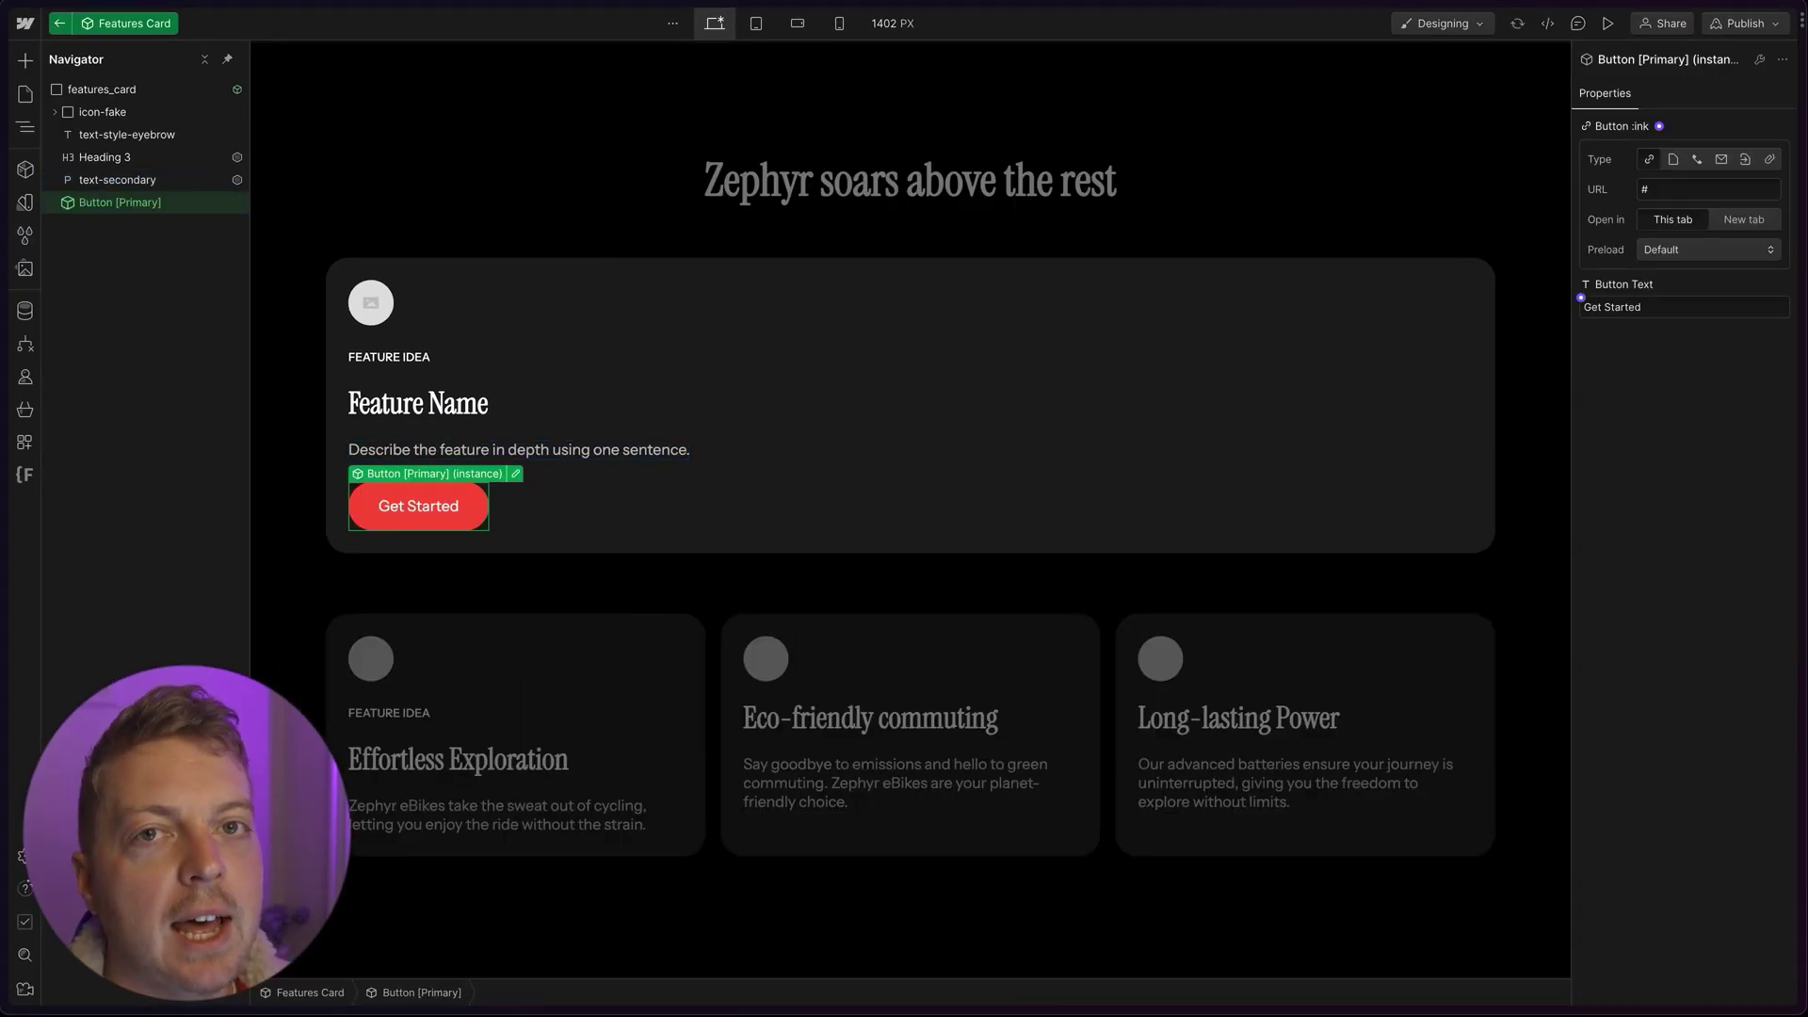
Step: Leave component editing and undo the duplication so only one Features Card instance remains
key("Escape")
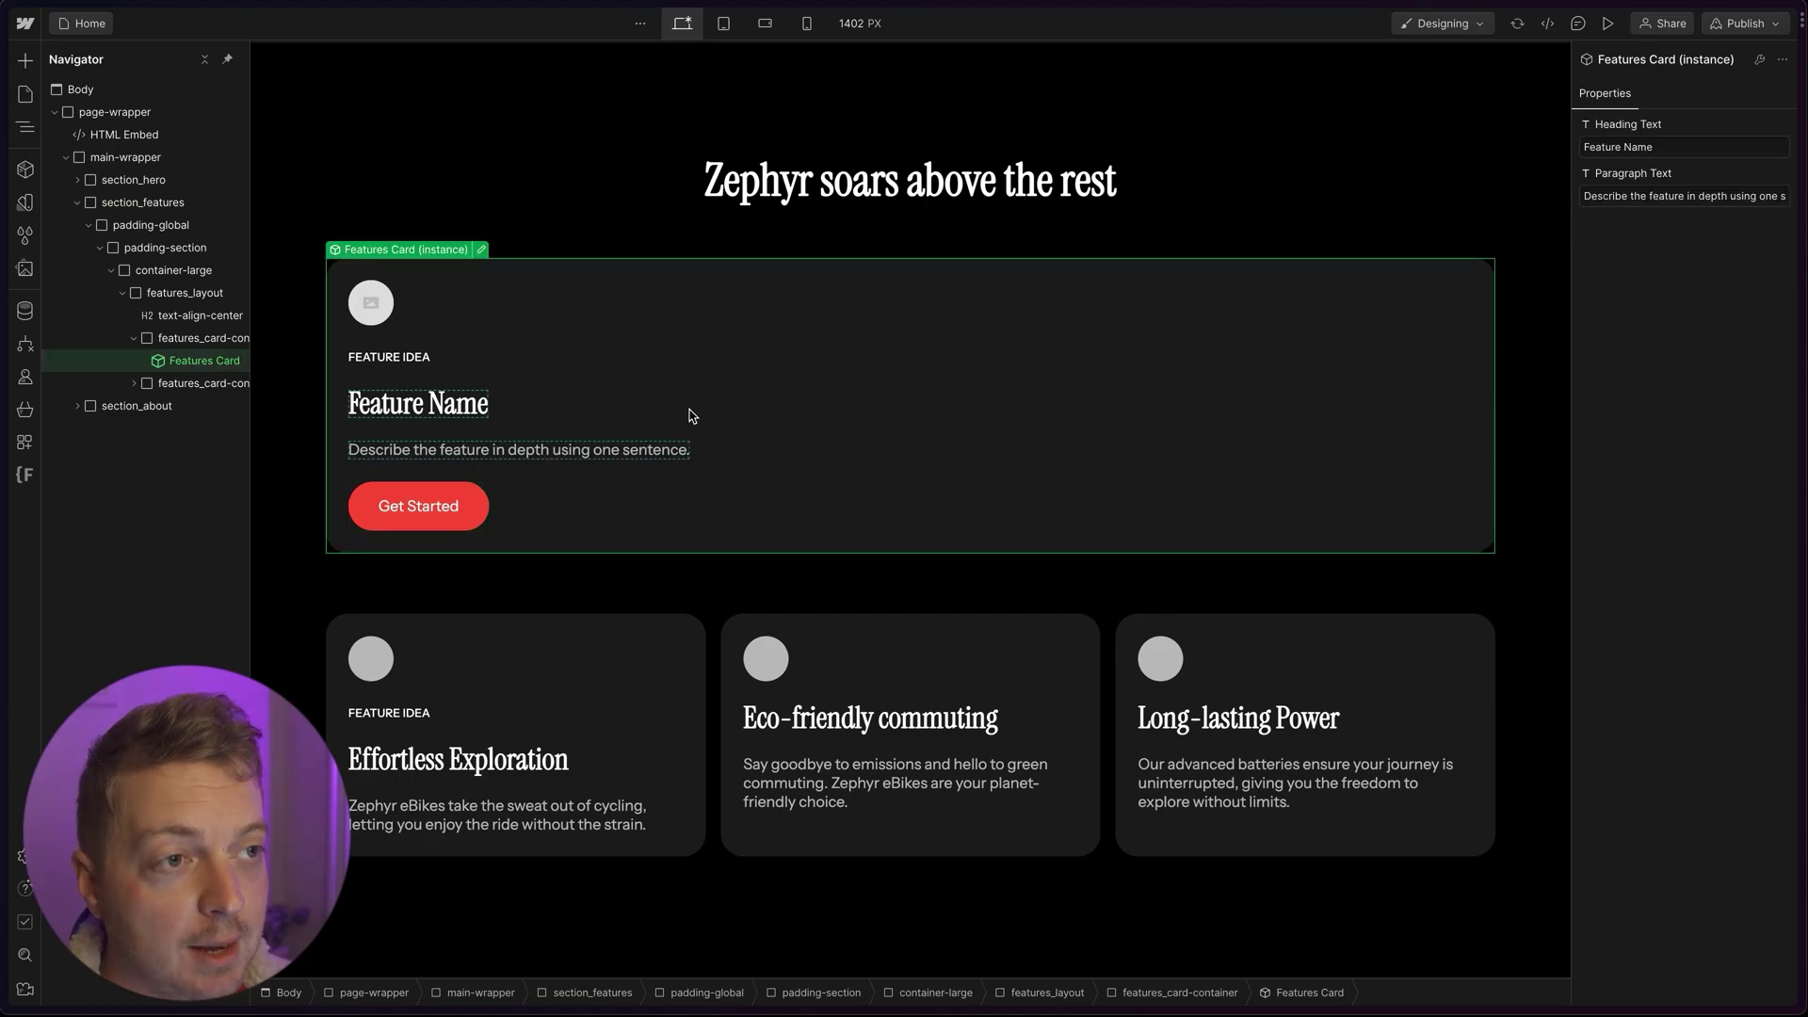
key("ctrl+d")
key("ctrl+d")
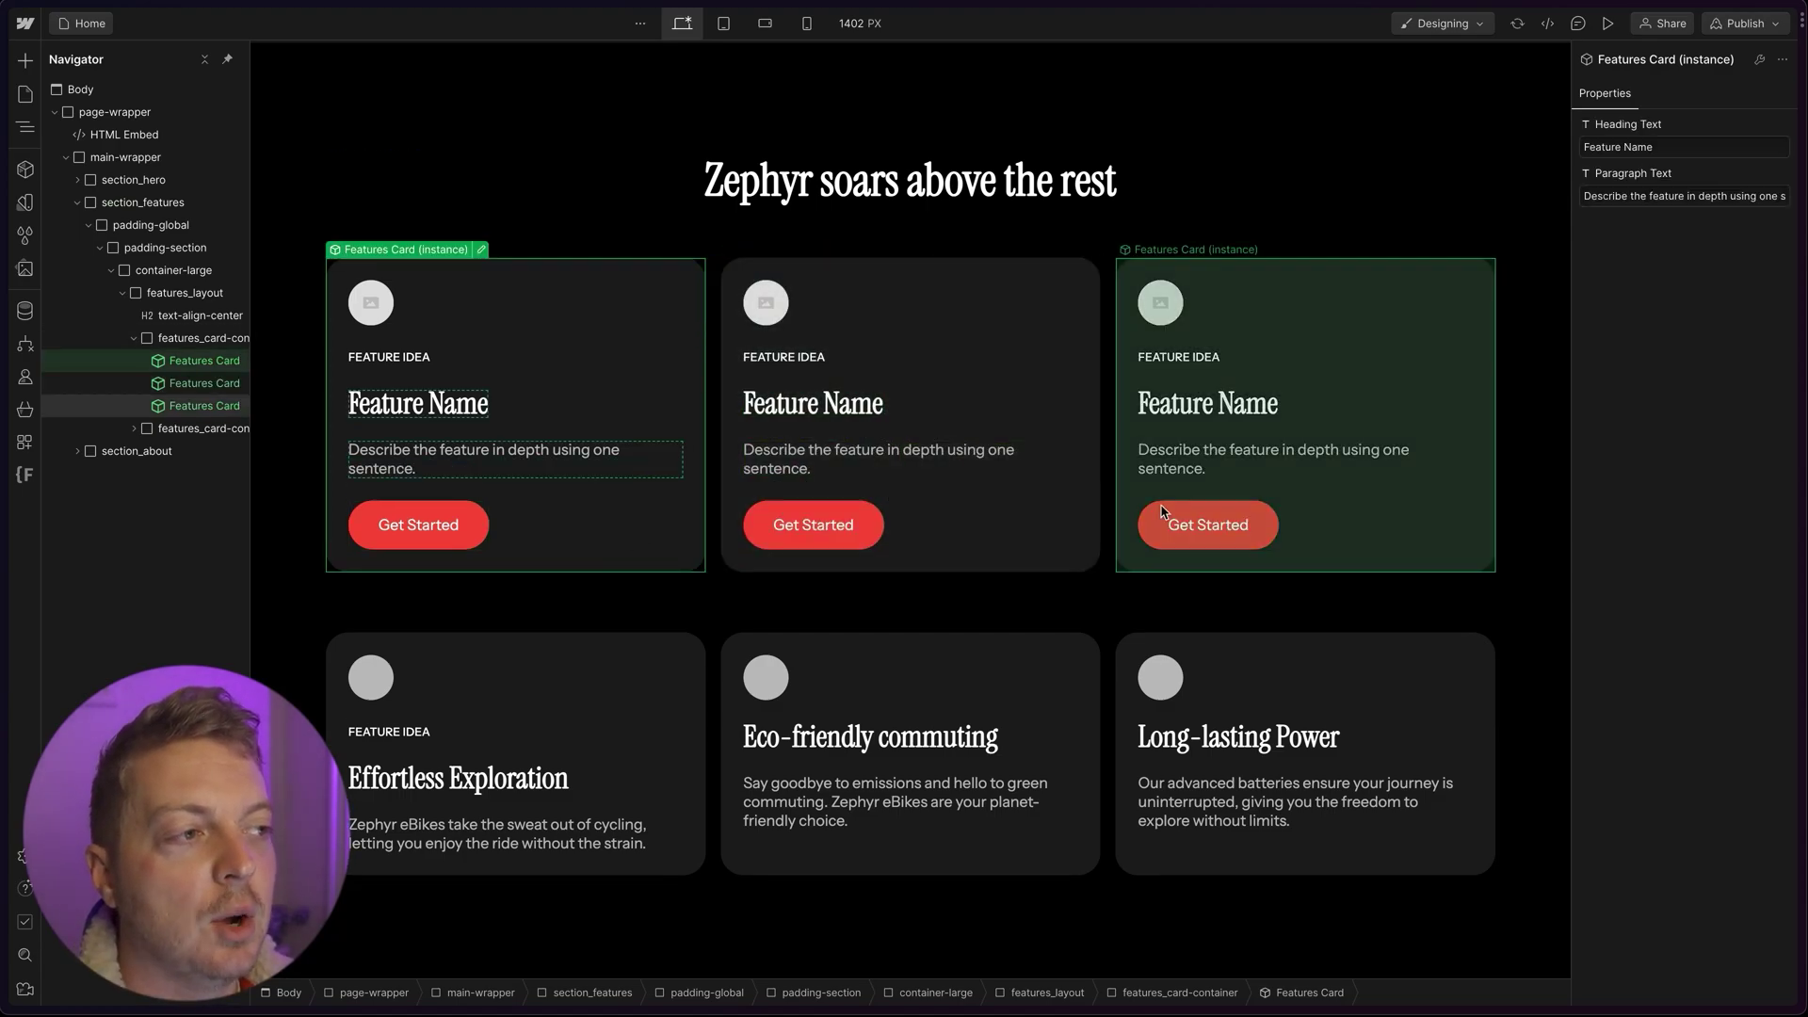
key("ctrl+z")
key("ctrl+z")
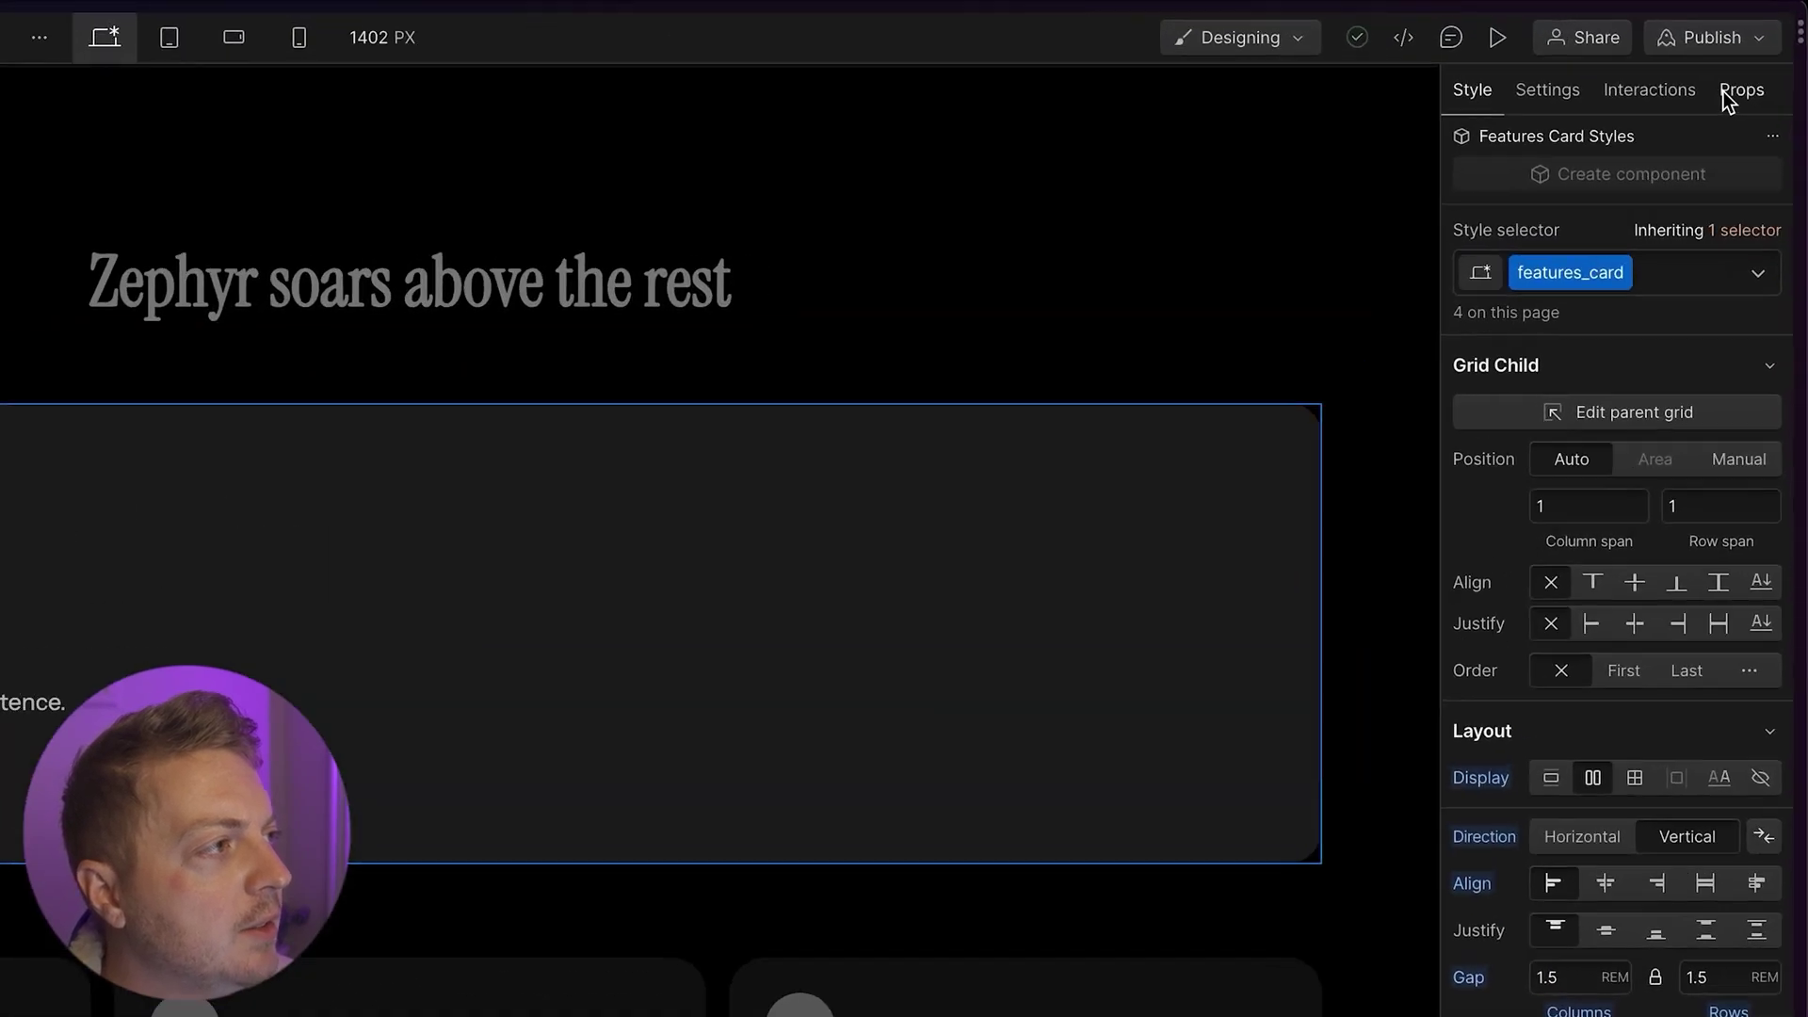
Step: Add a Link property named Button Link to the Features Card component
left_click(1763, 57)
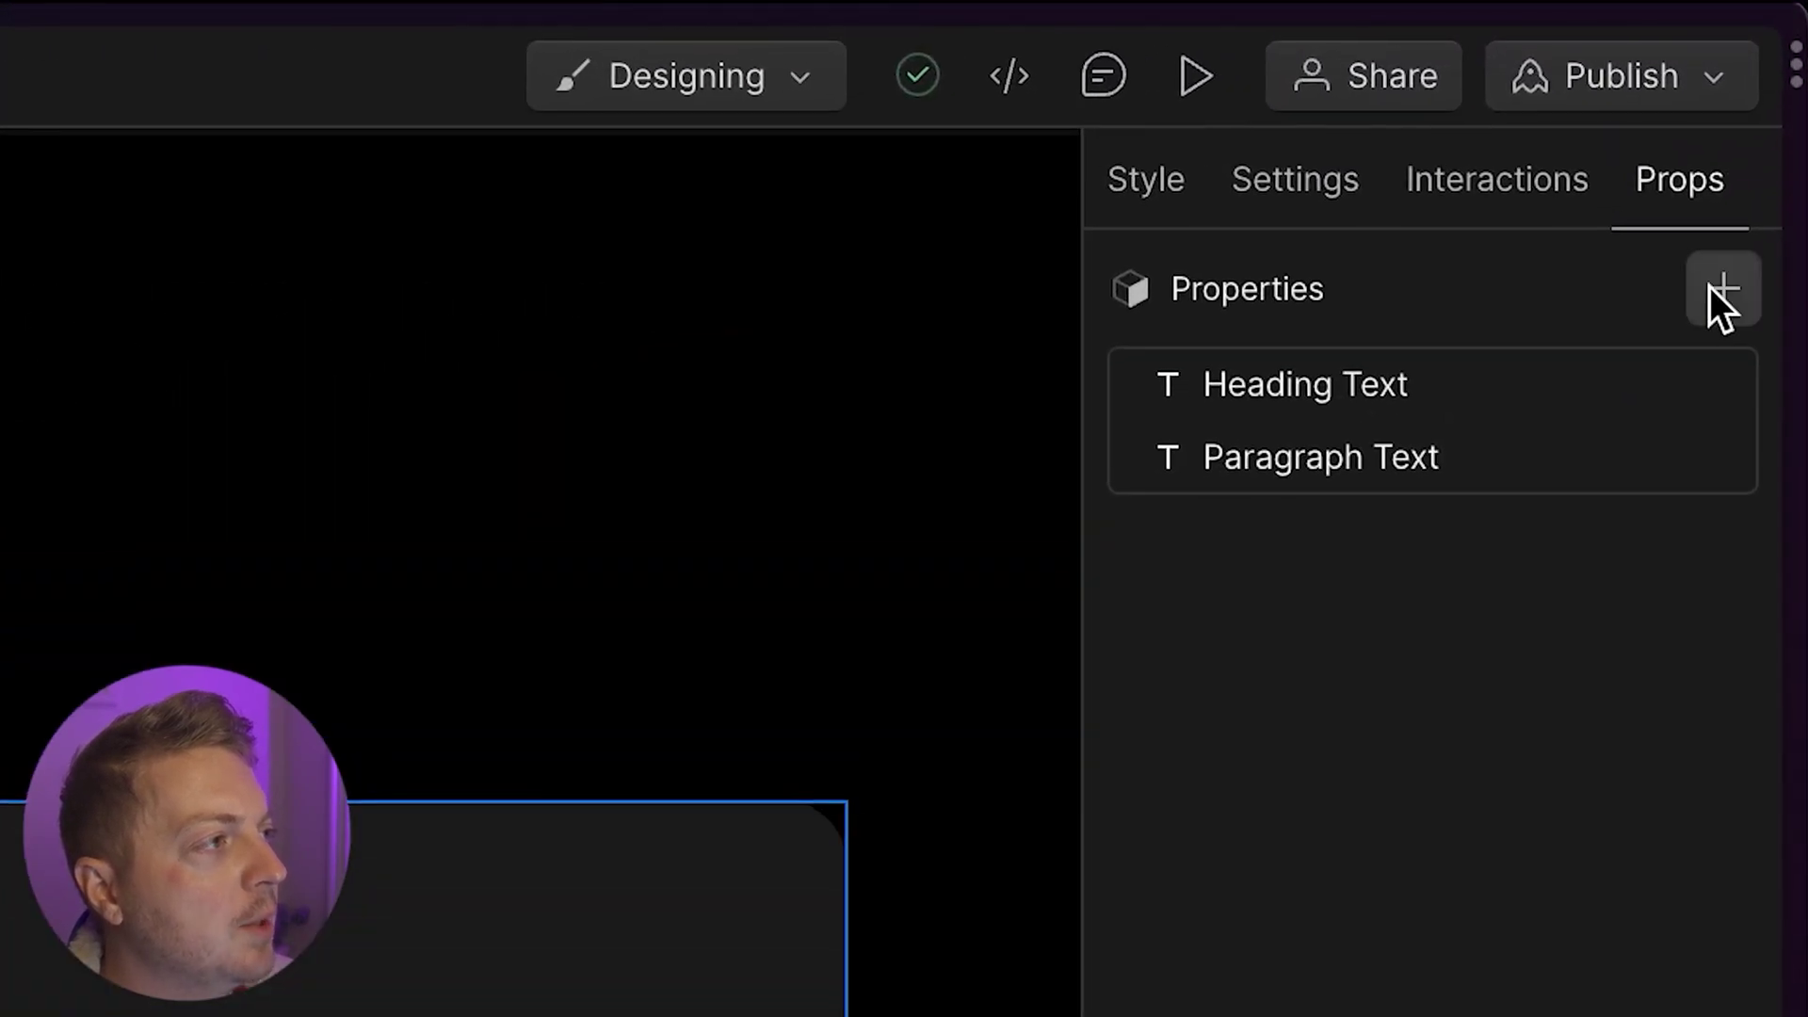
left_click(1710, 288)
left_click(1597, 601)
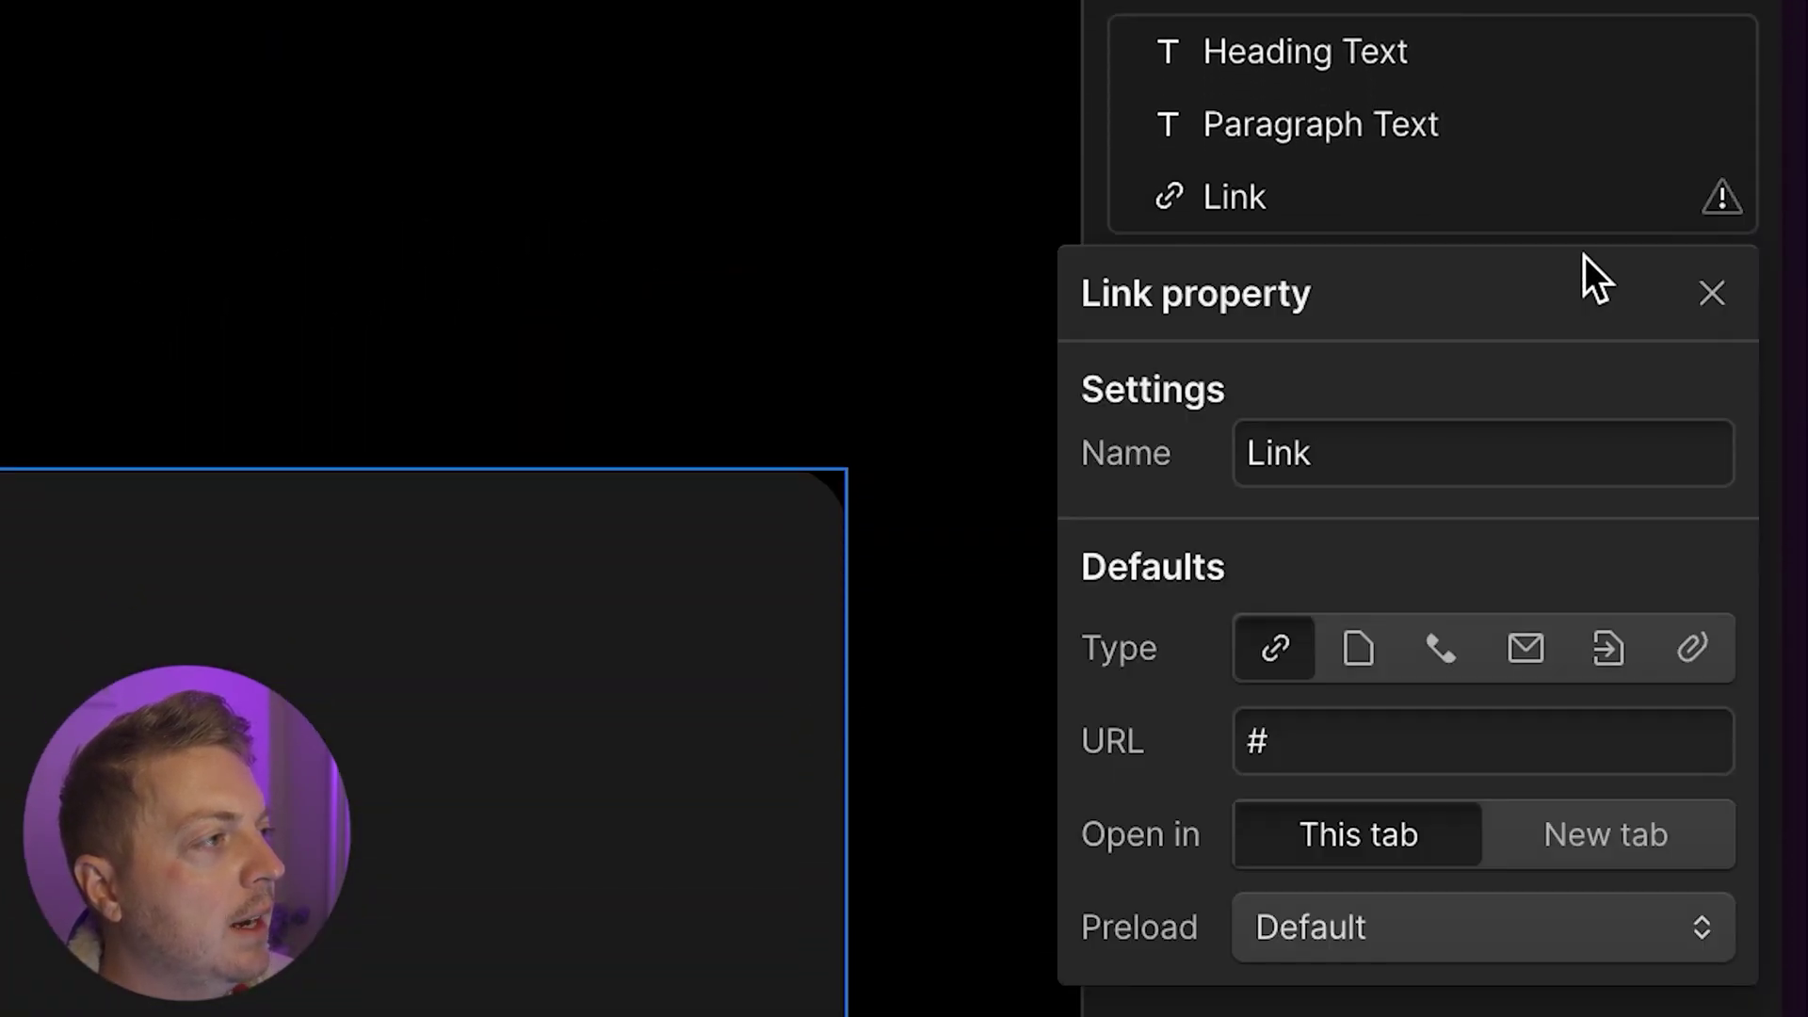
double_click(1424, 419)
type("Button L")
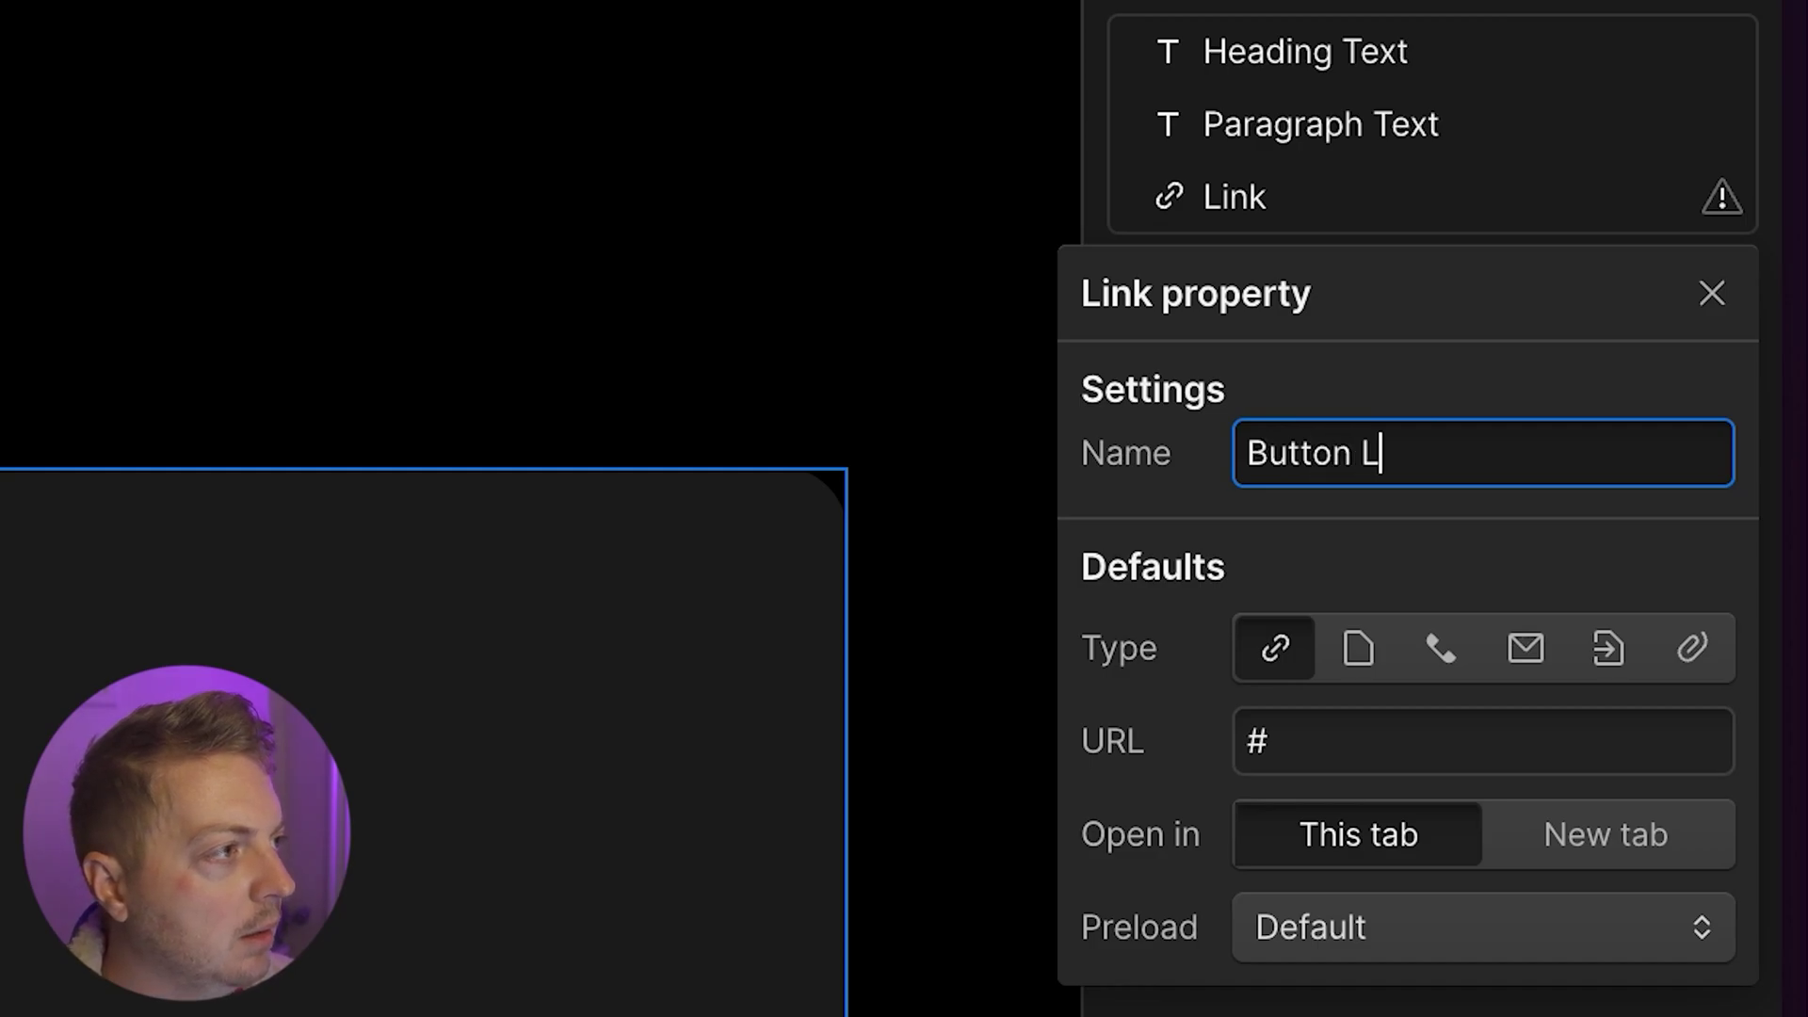
type("ink")
left_click(1712, 293)
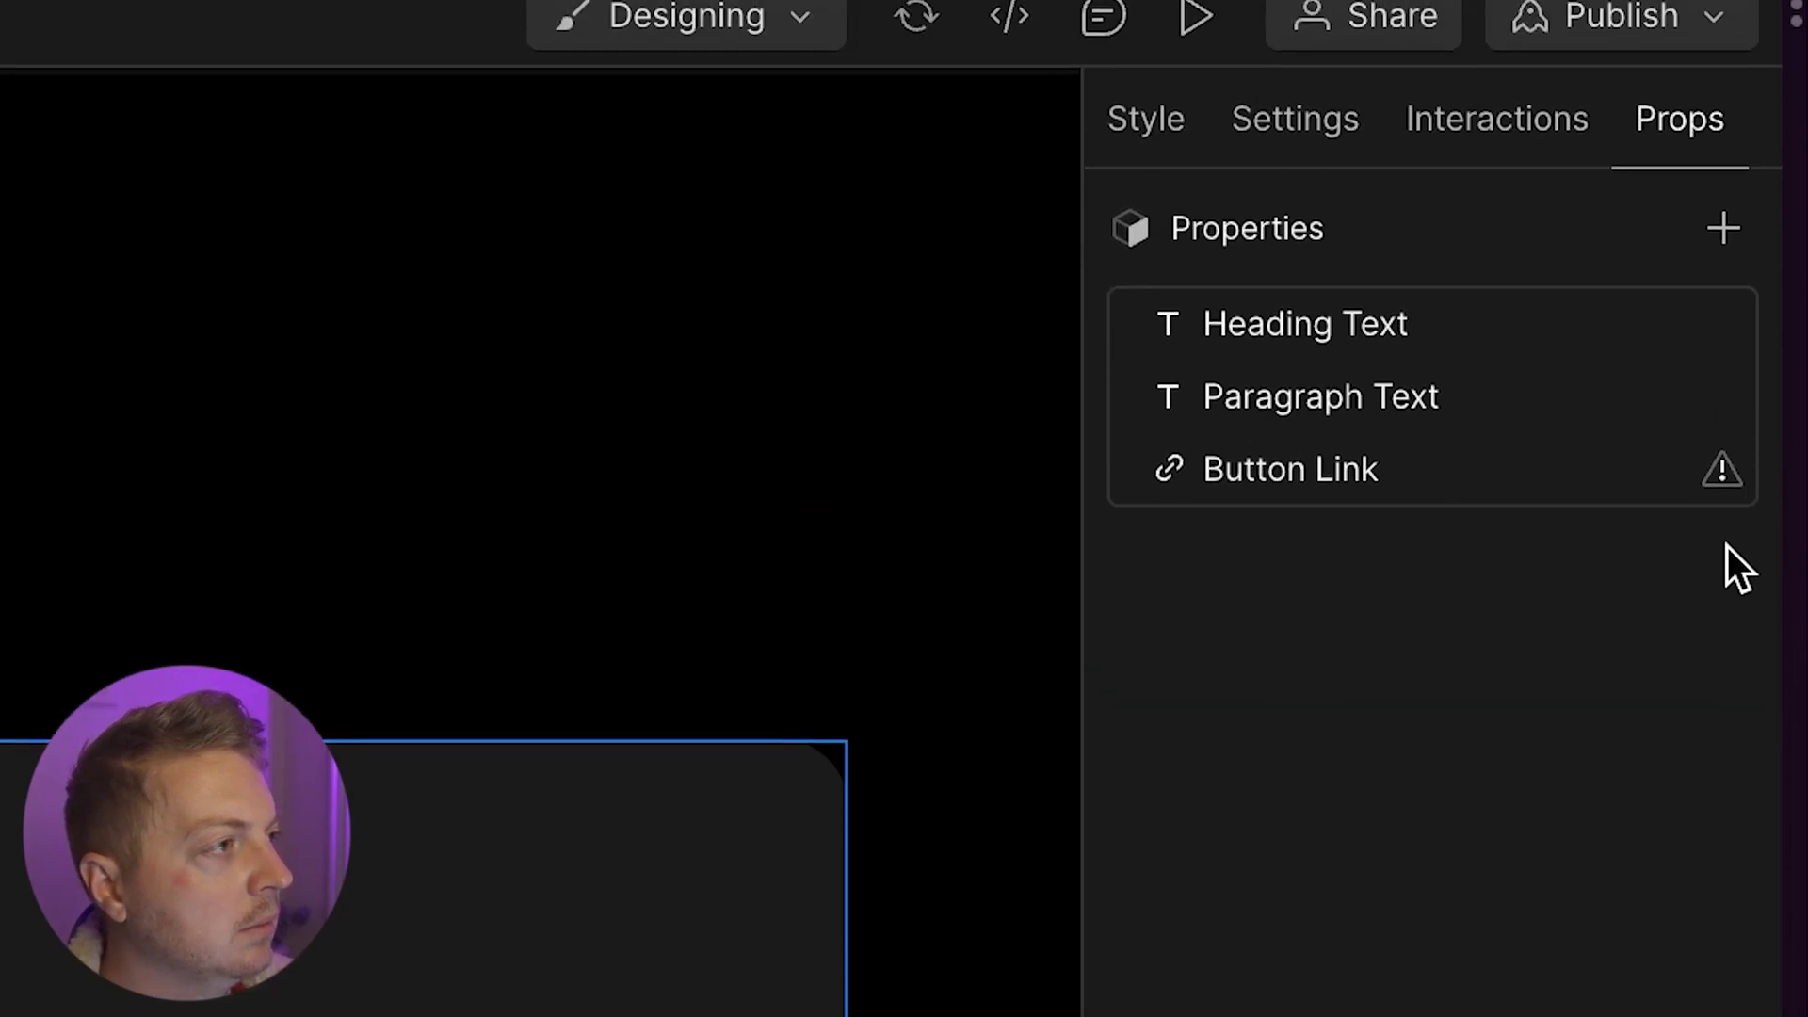
Step: Add a Text property named Button Text and bind the button's text to it
left_click(1723, 233)
left_click(1690, 334)
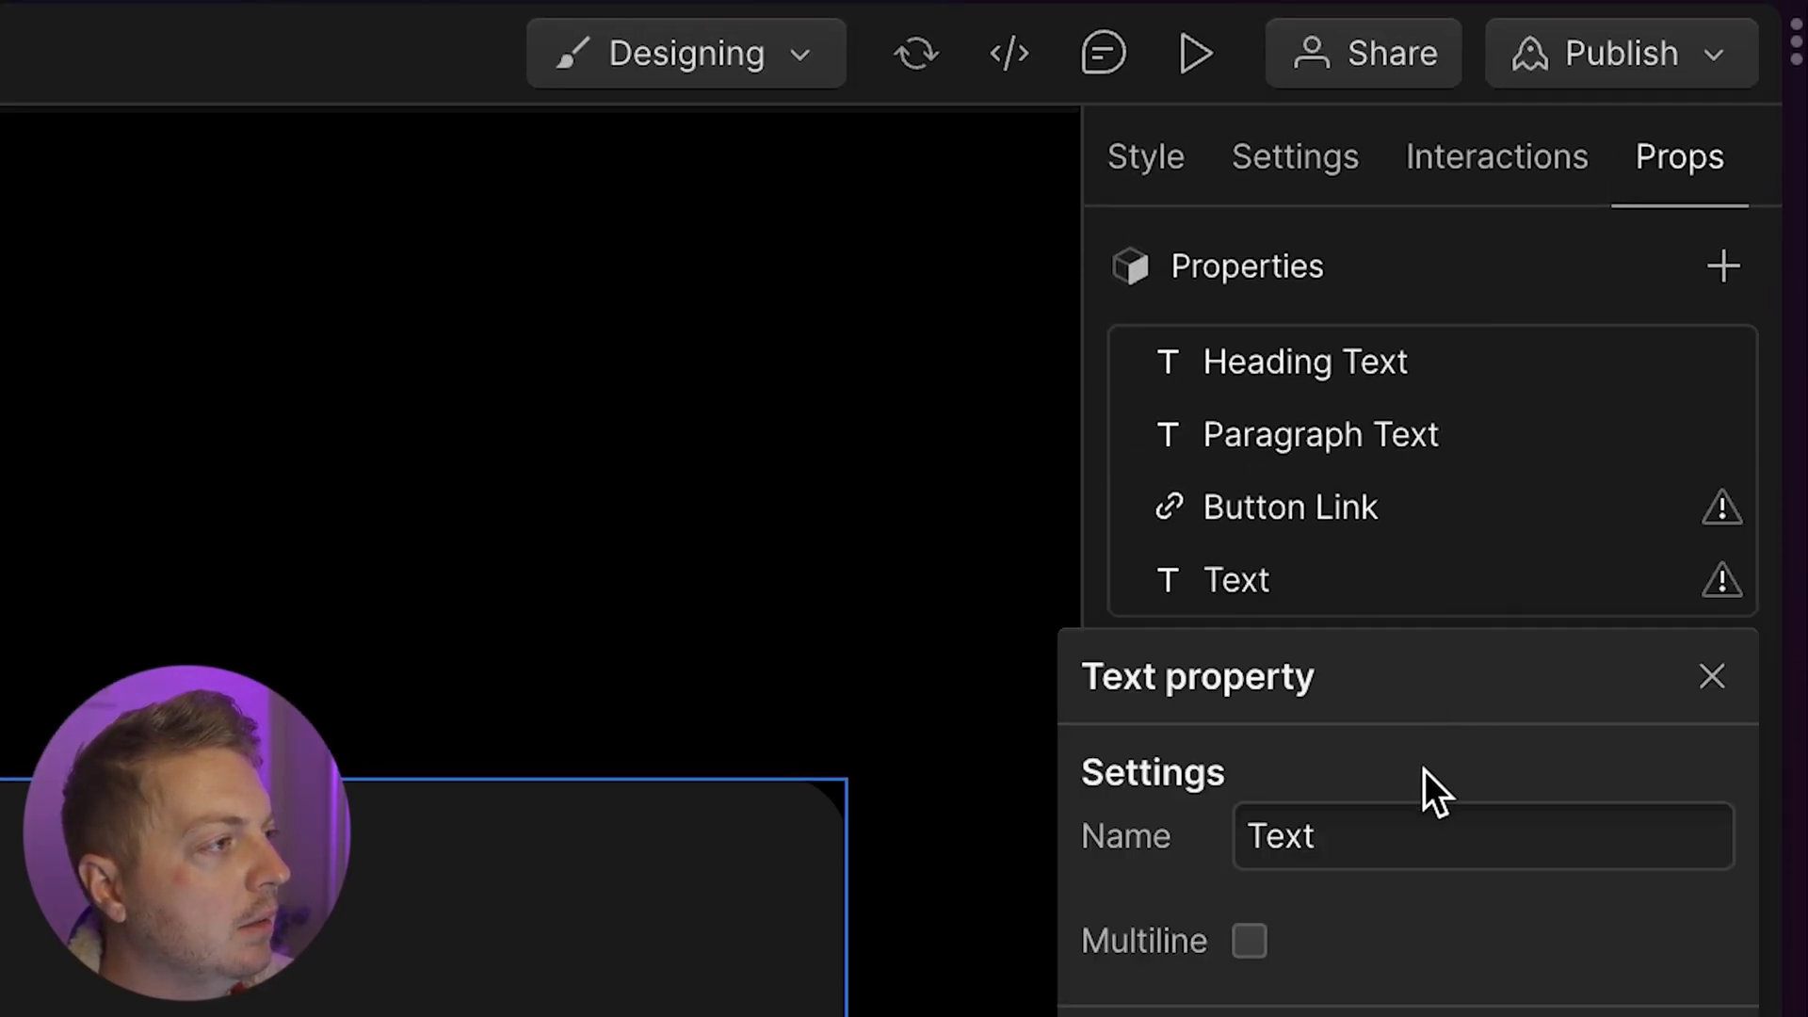
double_click(1408, 836)
type("Button Te")
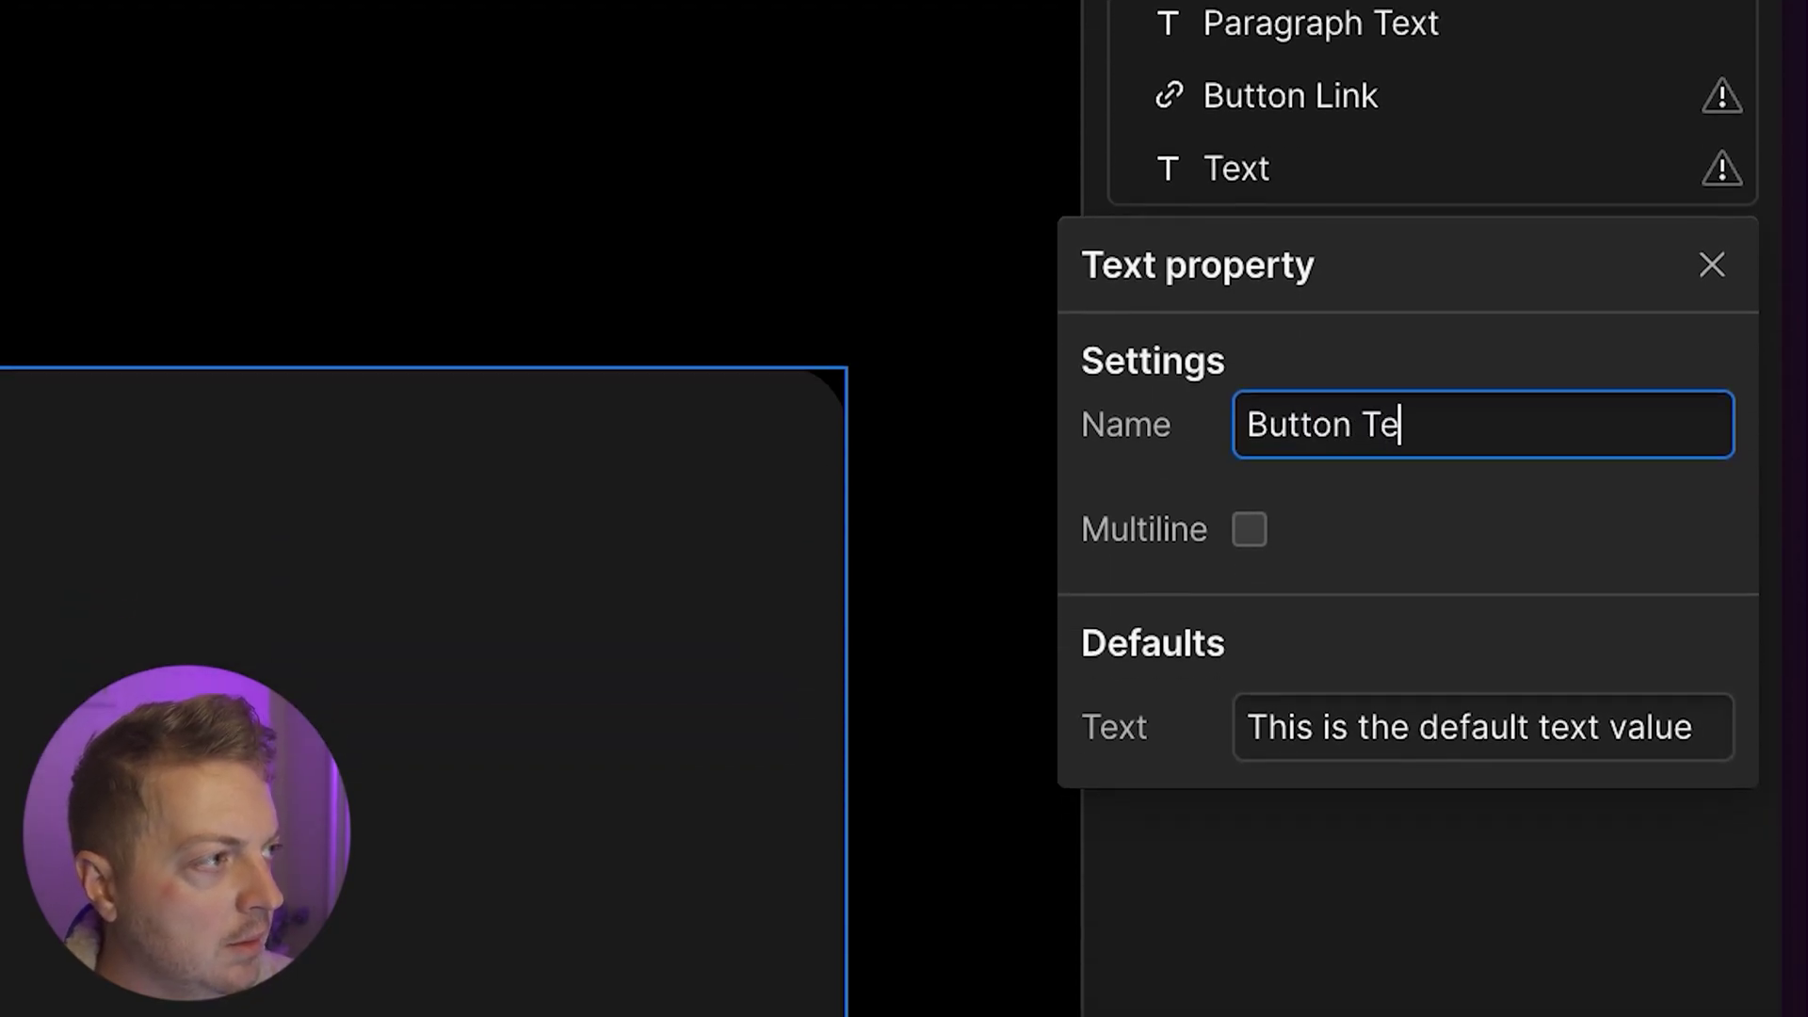
type("xt")
key("Tab")
key("Tab")
type("Button Text")
left_click(1386, 963)
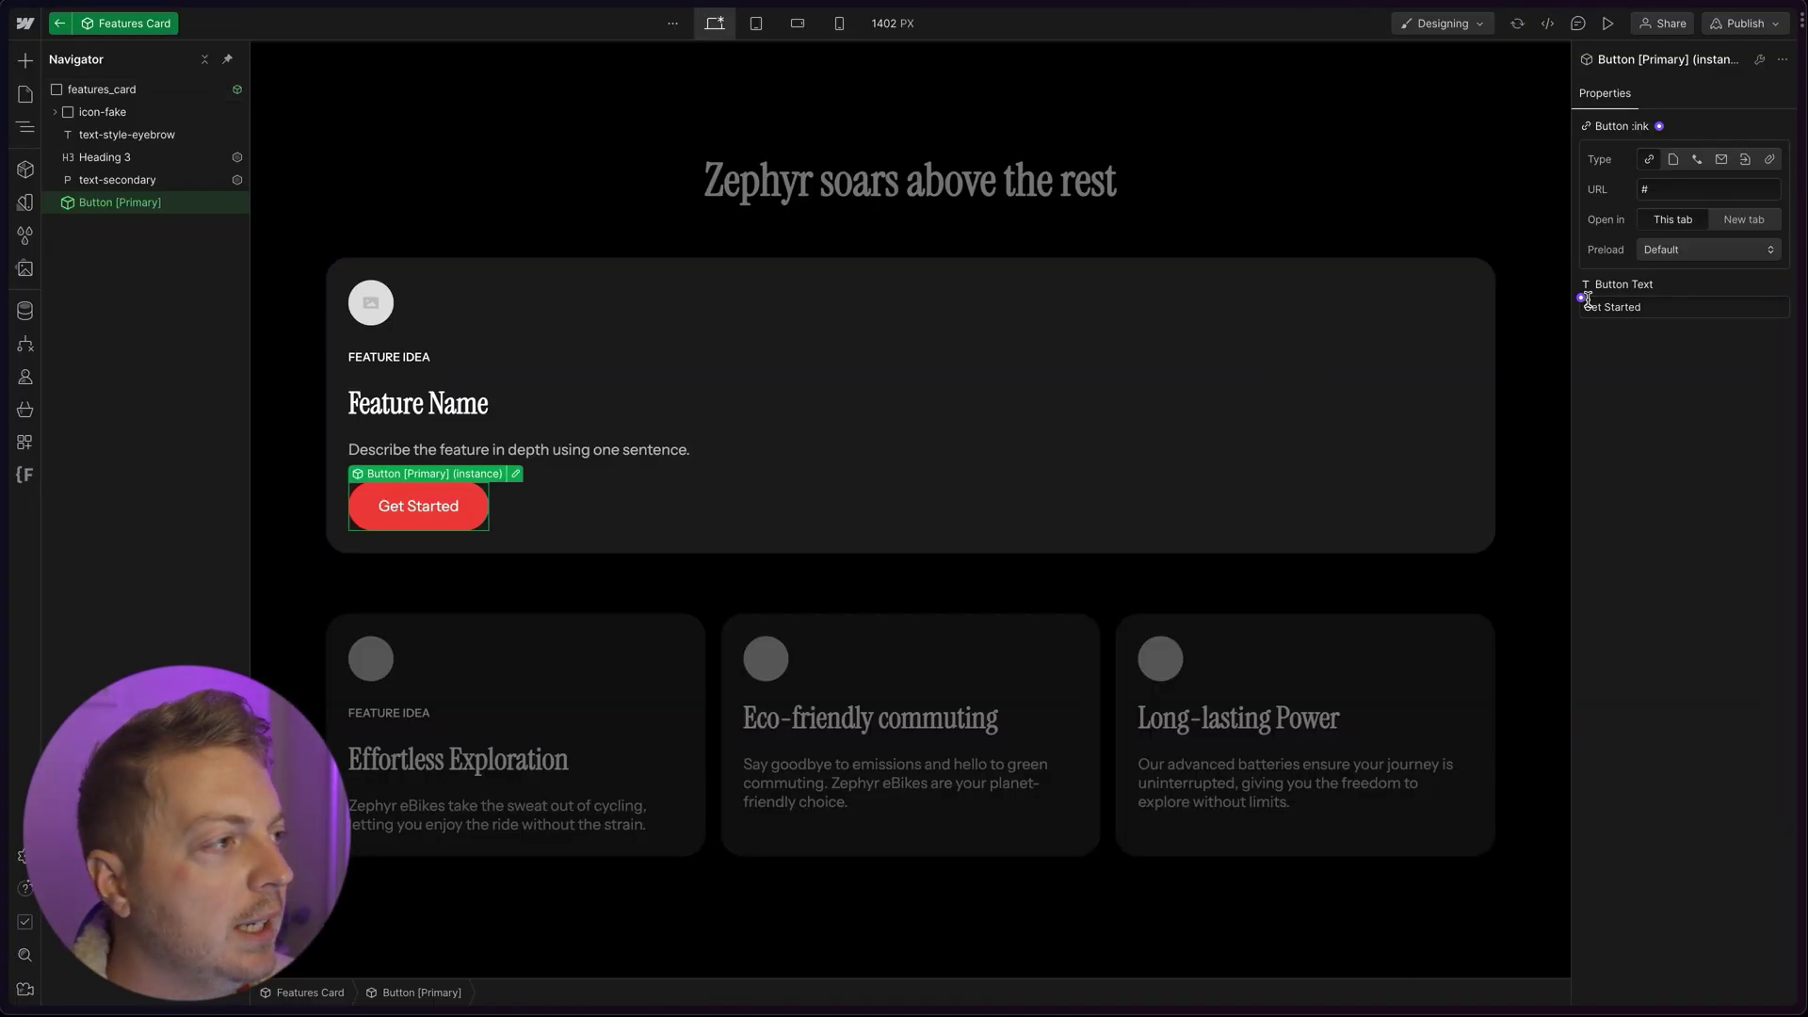
left_click(1582, 299)
left_click(1621, 422)
key("Escape")
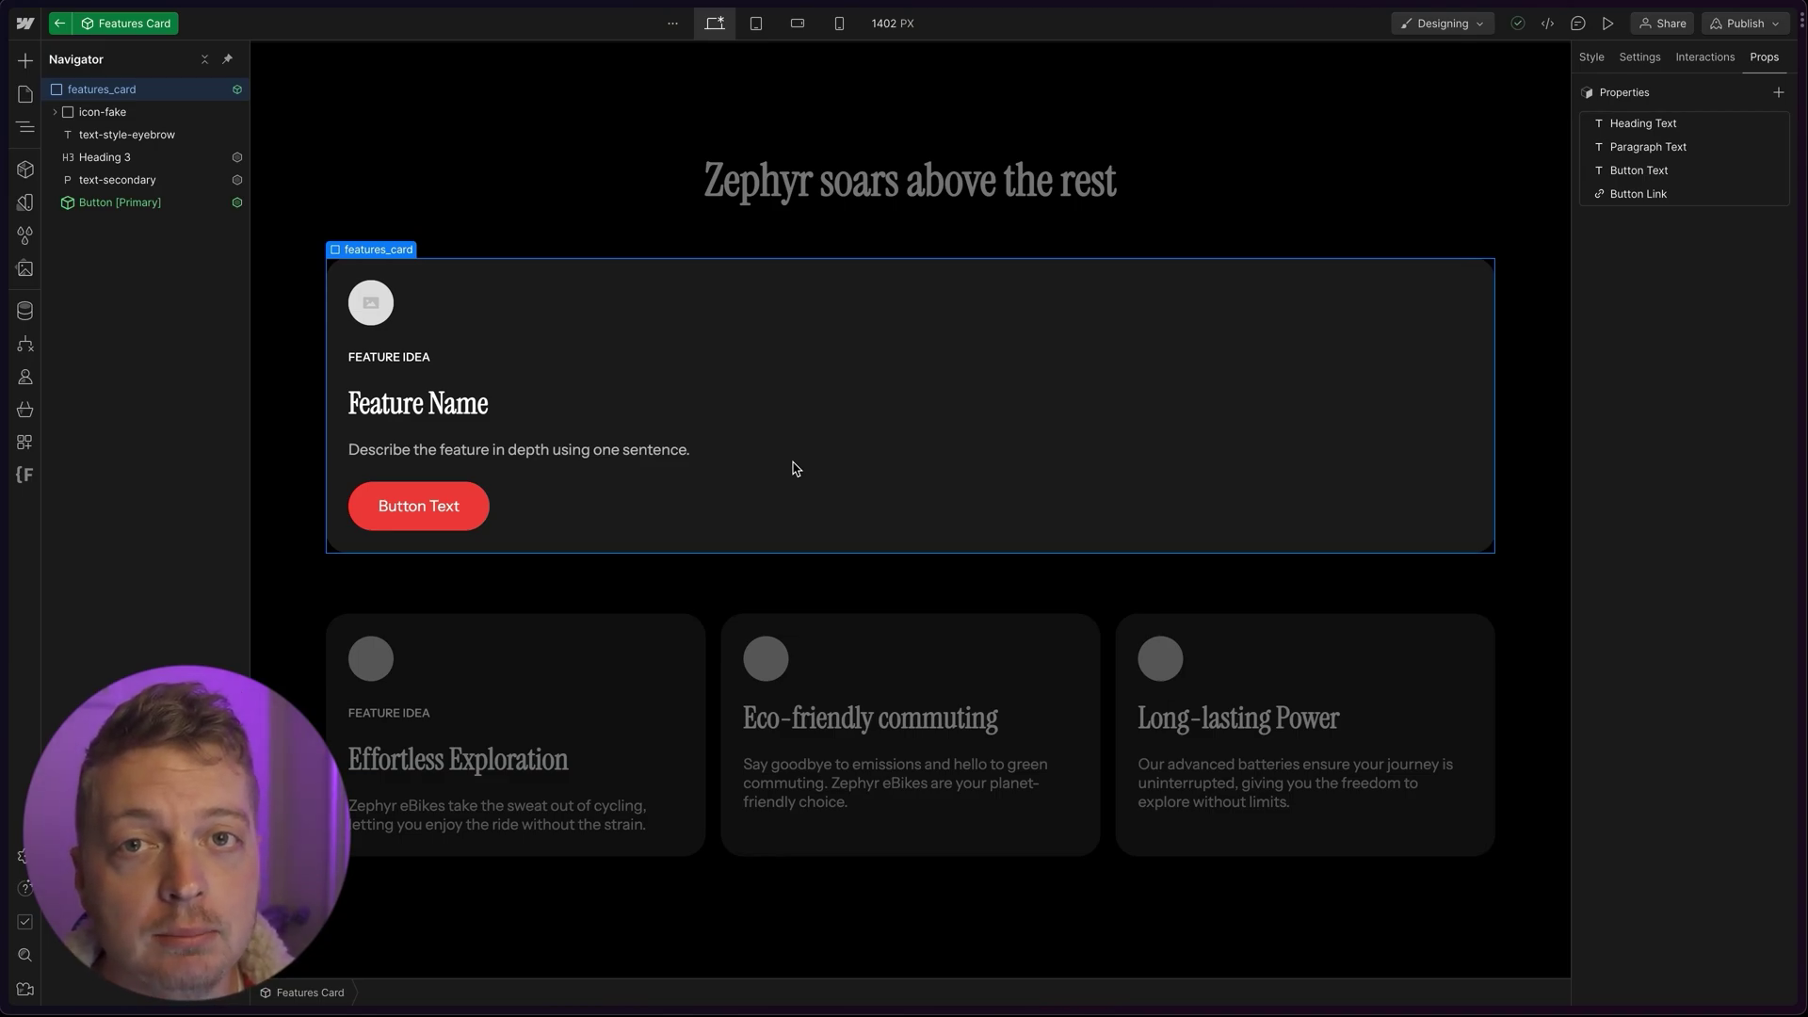
key("Escape")
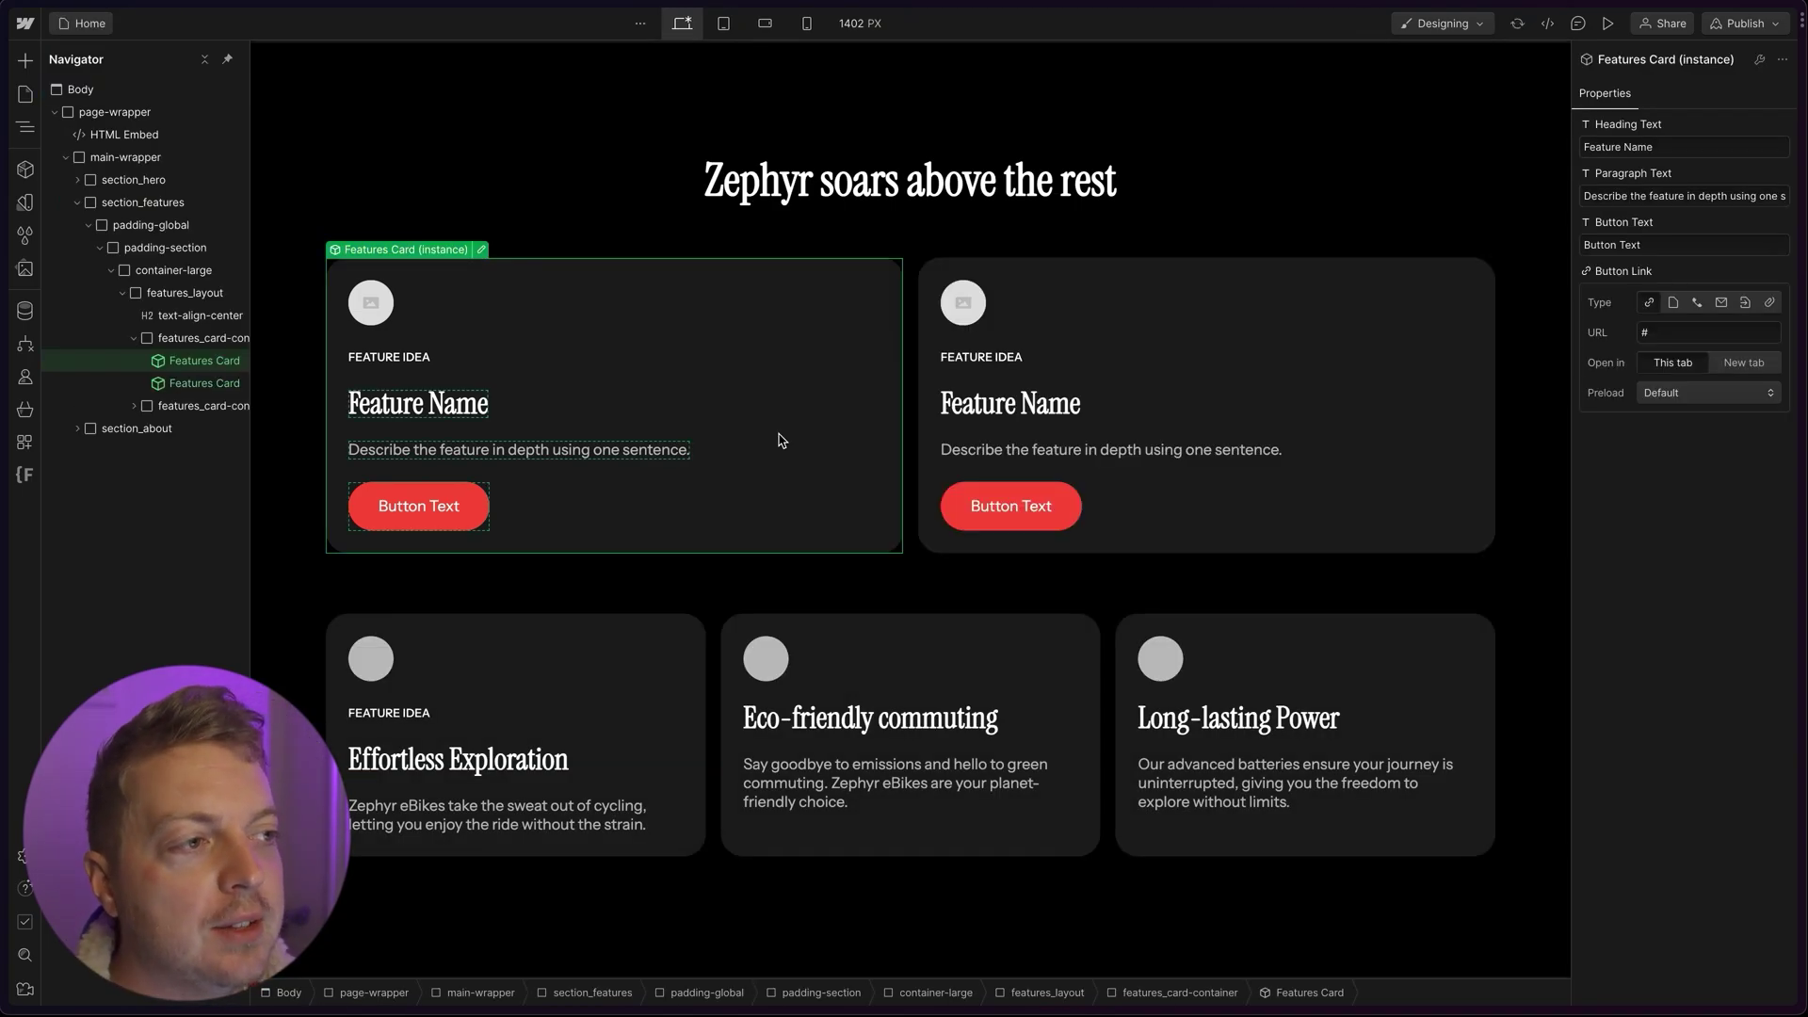
double_click(544, 404)
left_click(415, 407)
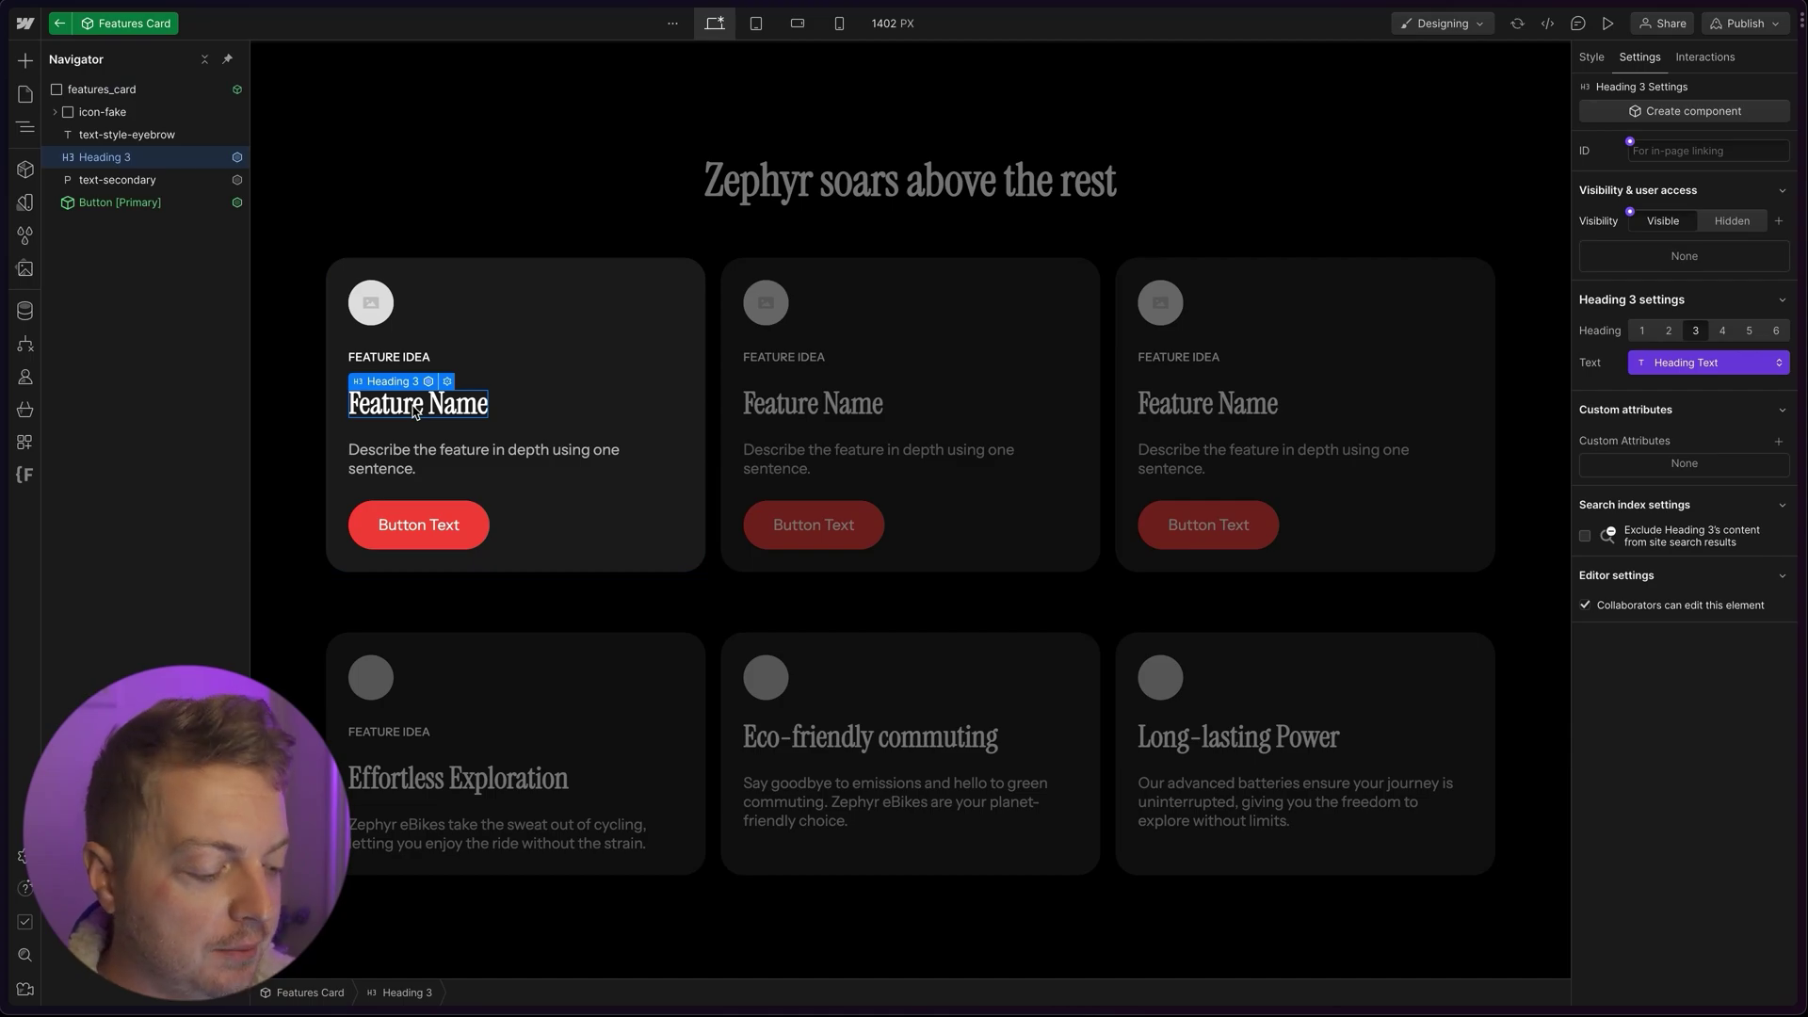
key("Delete")
left_click(489, 299)
left_click(517, 218)
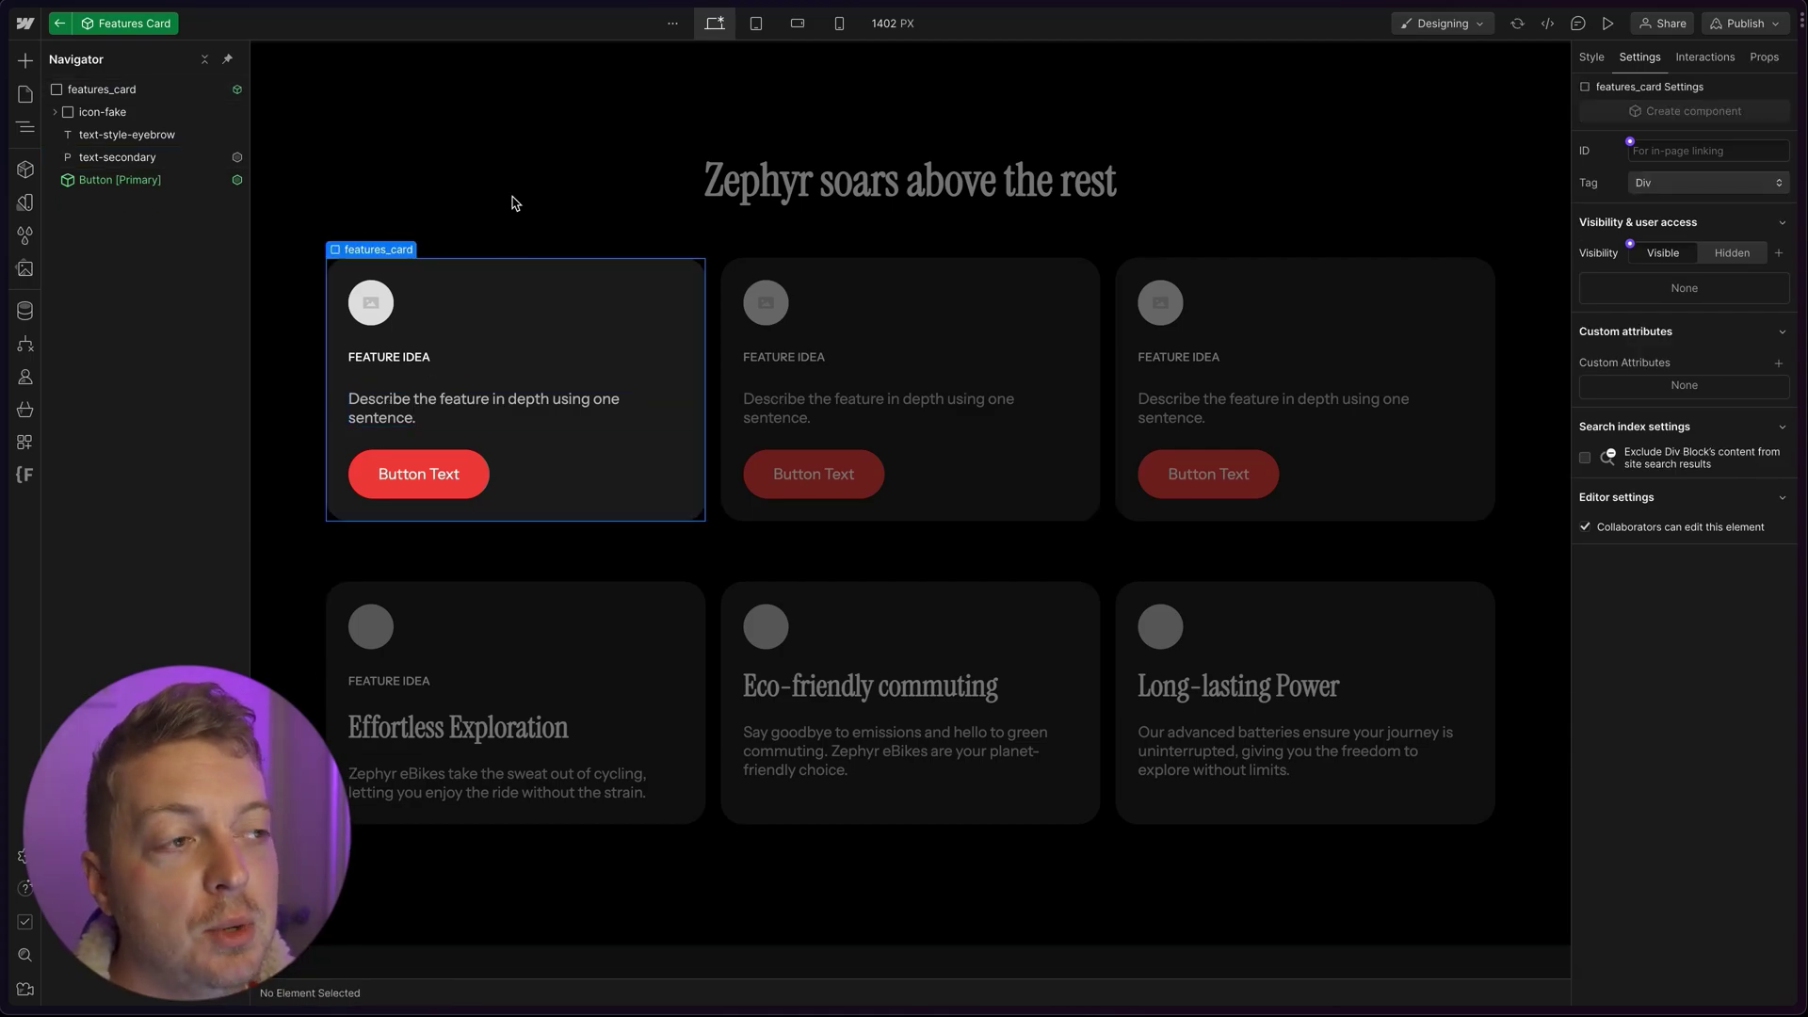
key("ctrl+z")
left_click(844, 390)
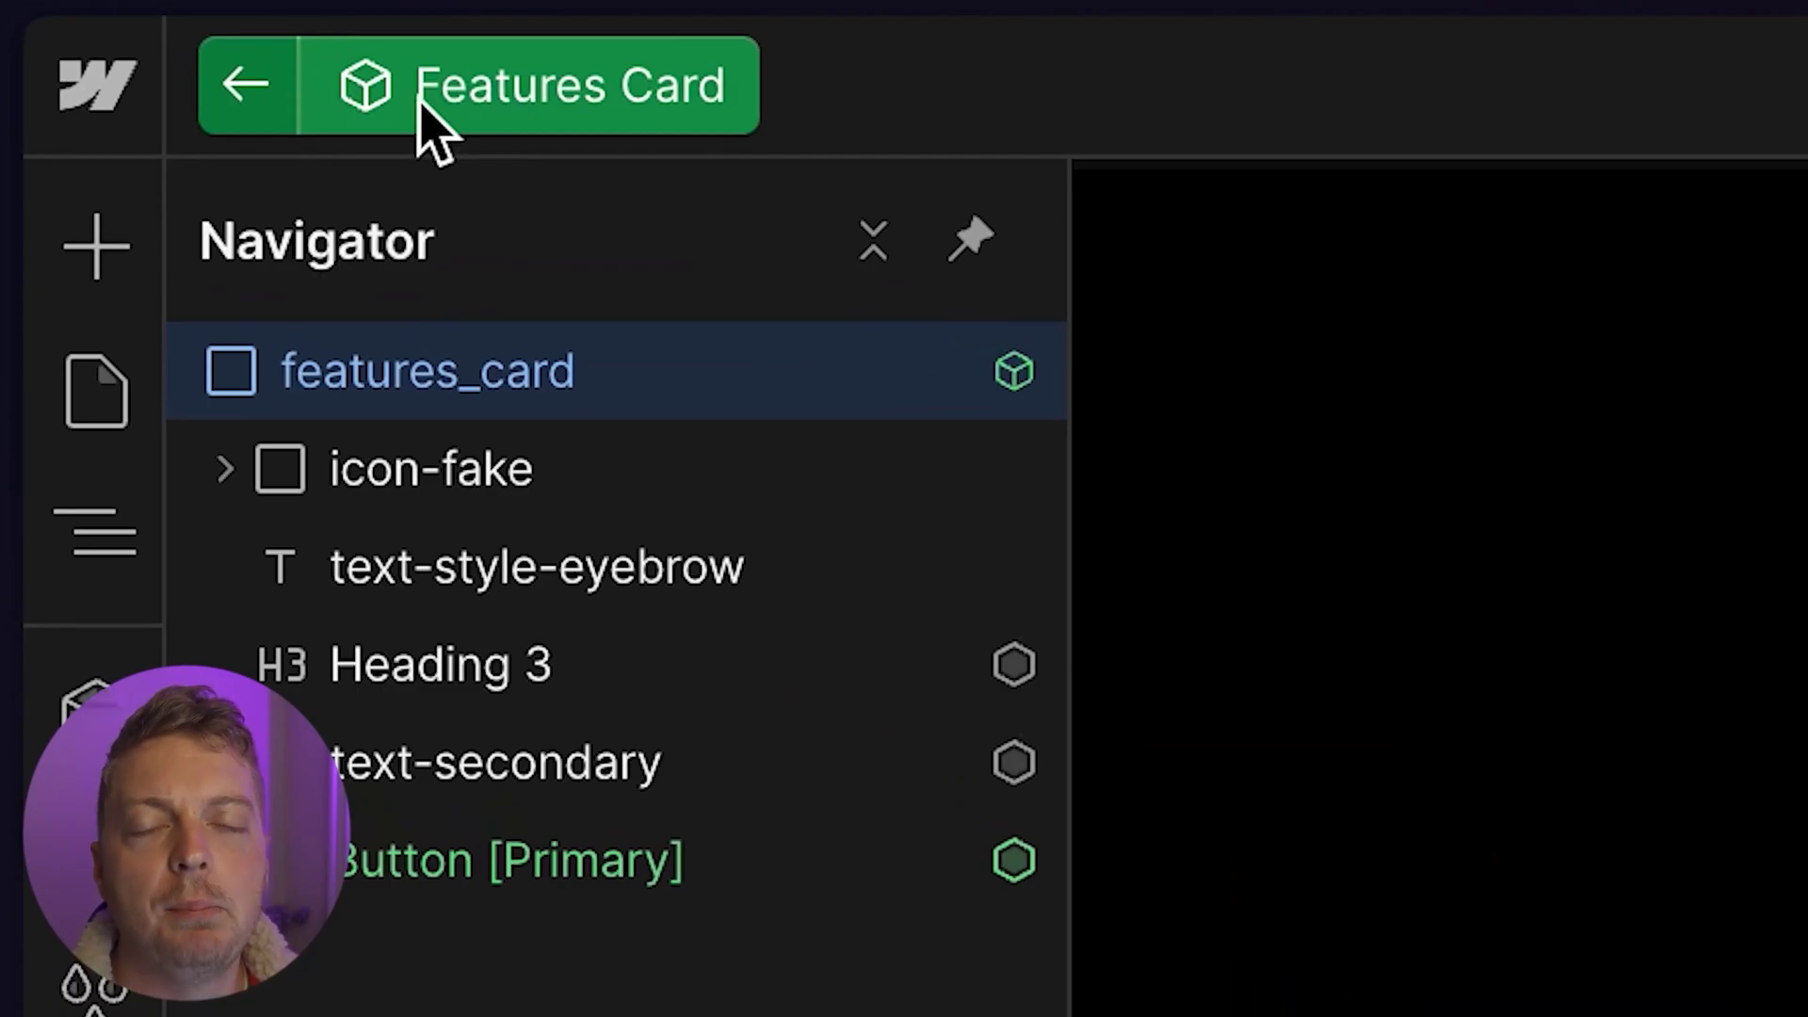
Step: Exit Features Card and nested Button [Primary] component editing, returning to the Home page
left_click(247, 86)
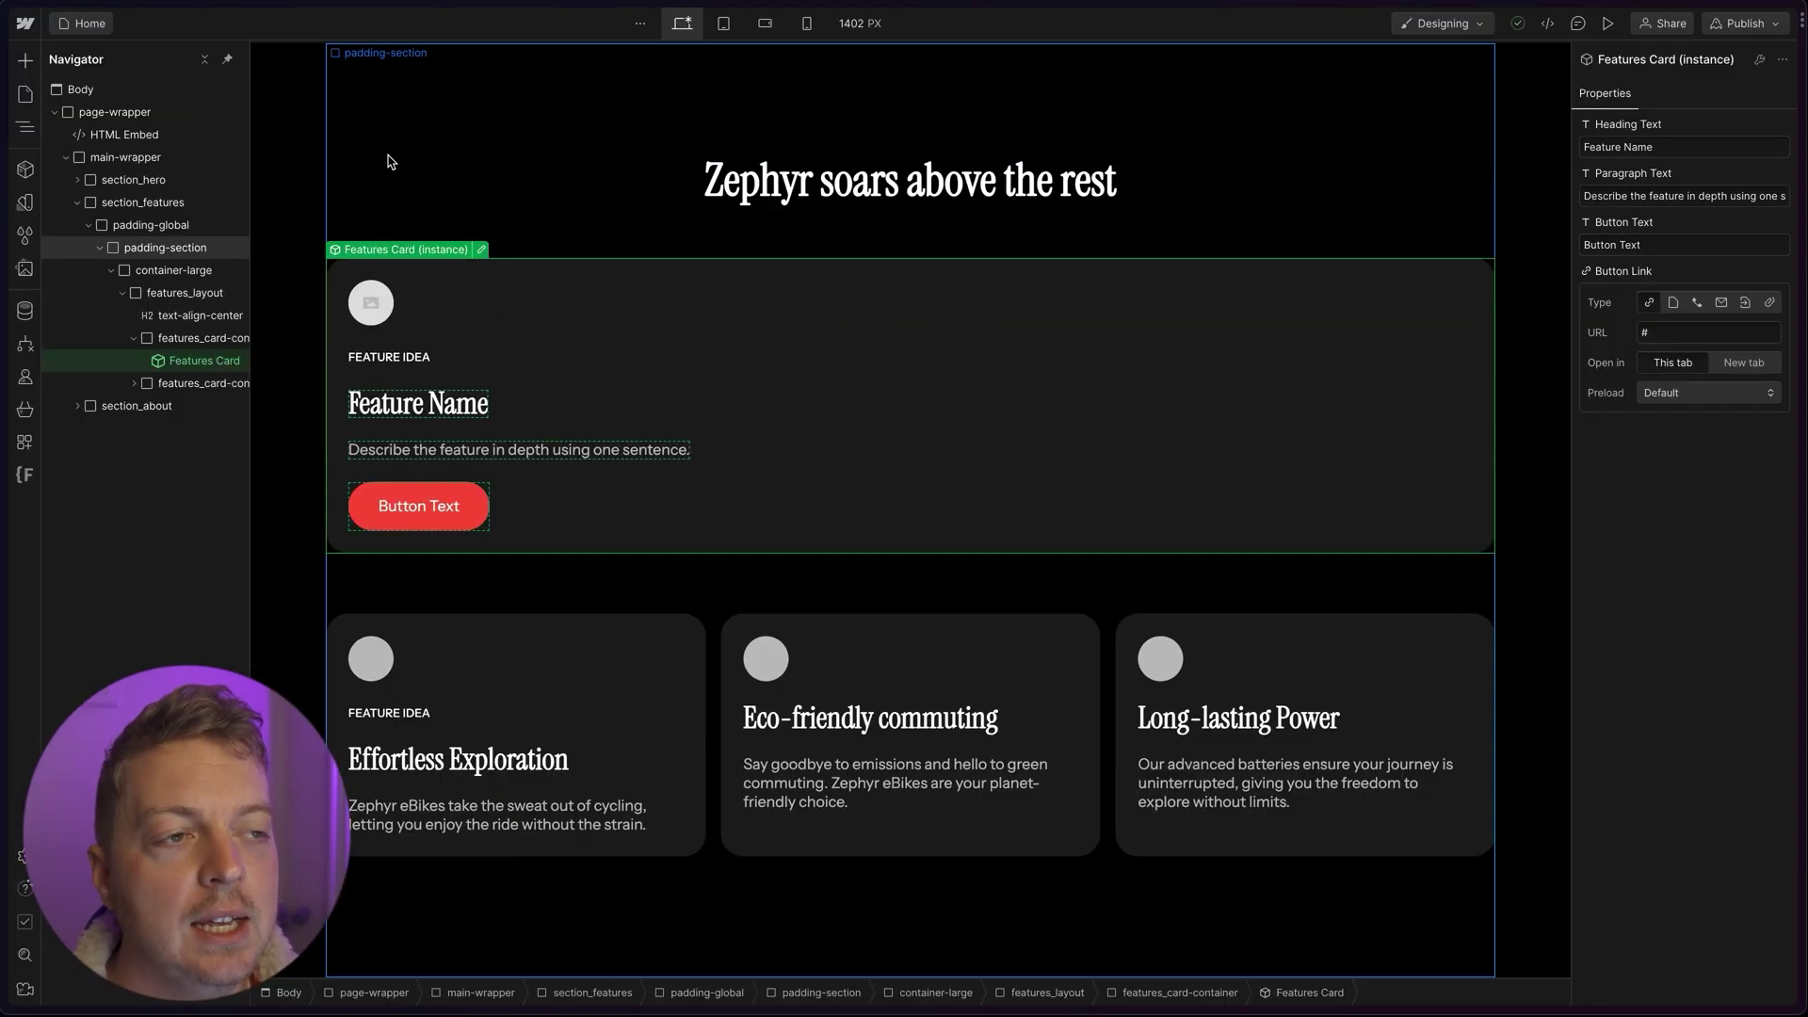
double_click(592, 351)
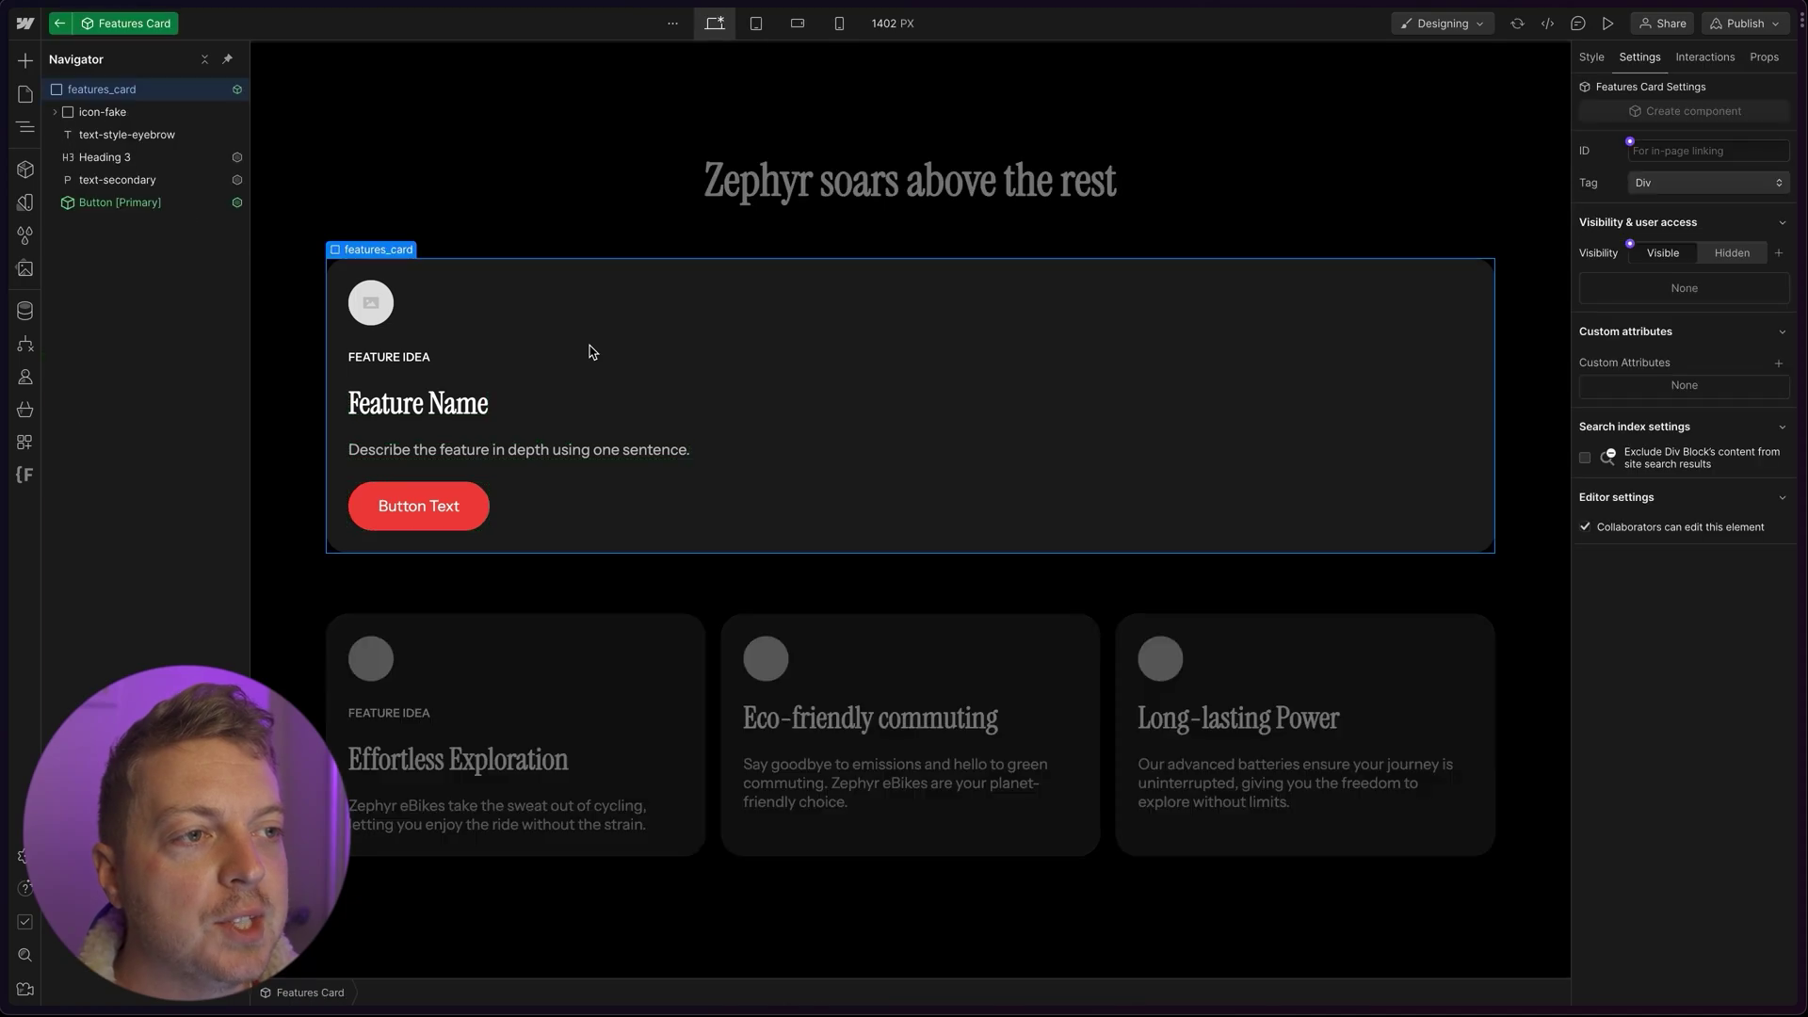
key("Escape")
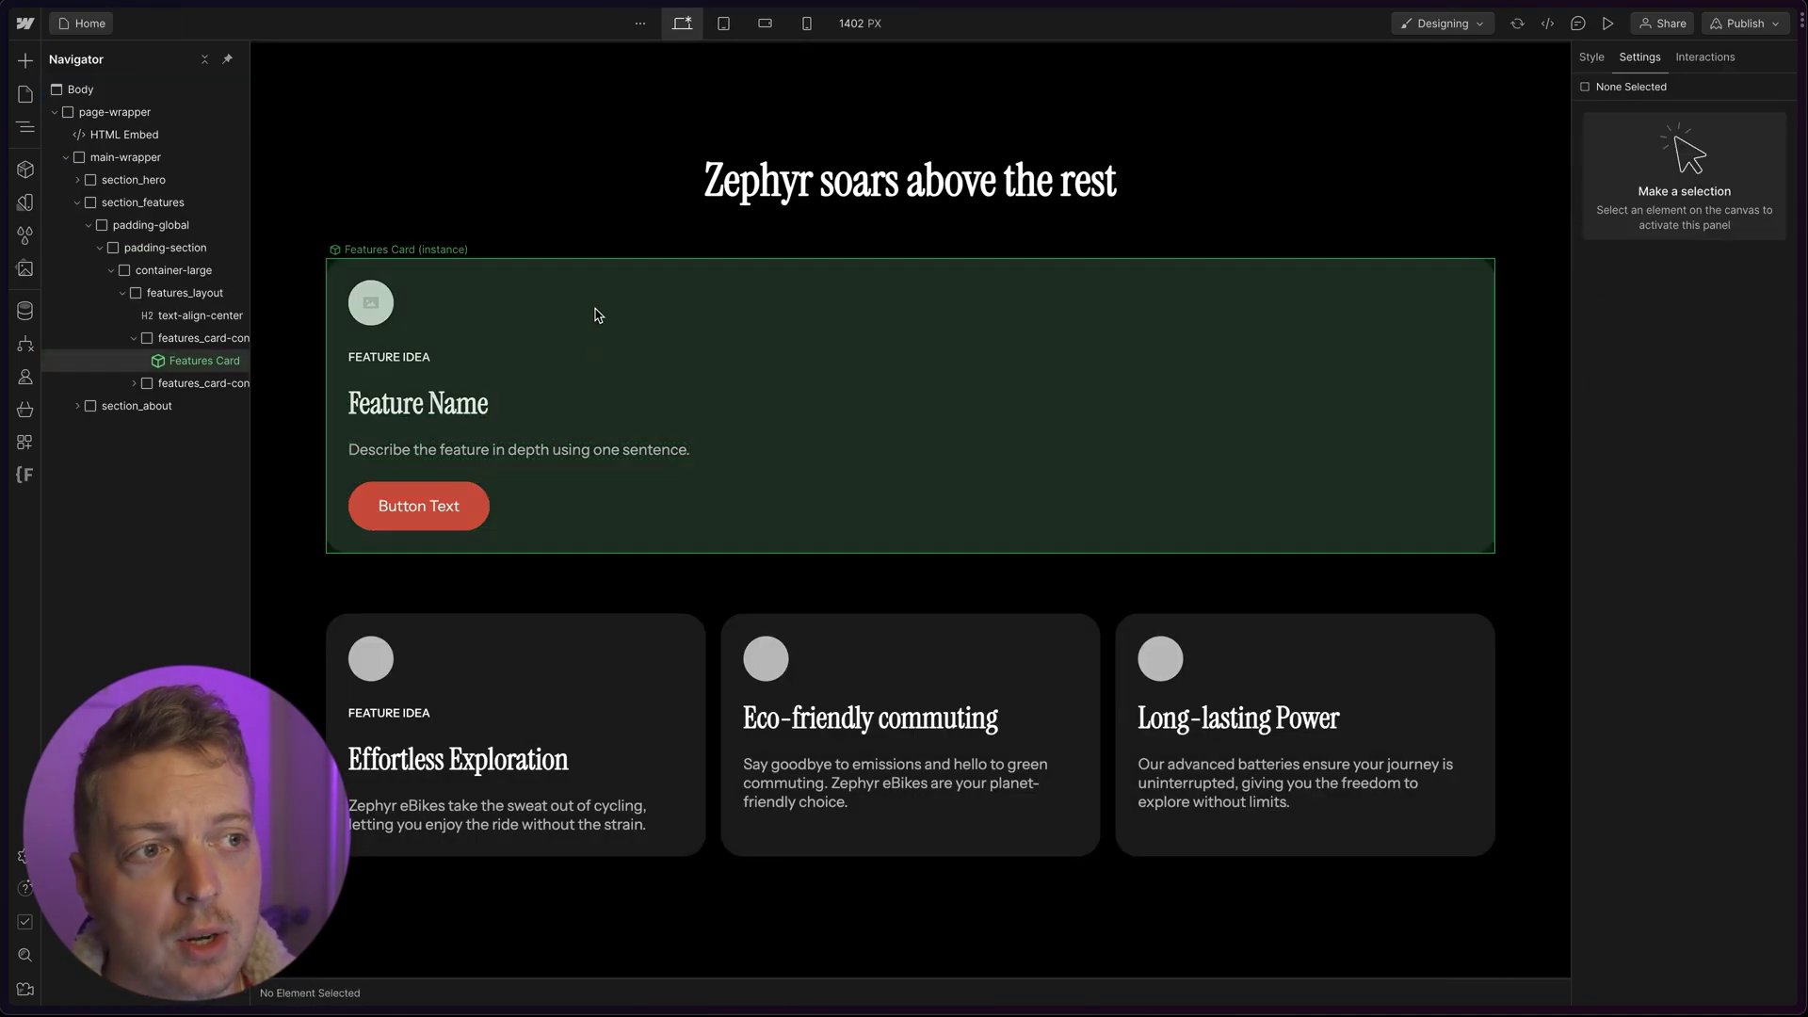
double_click(664, 346)
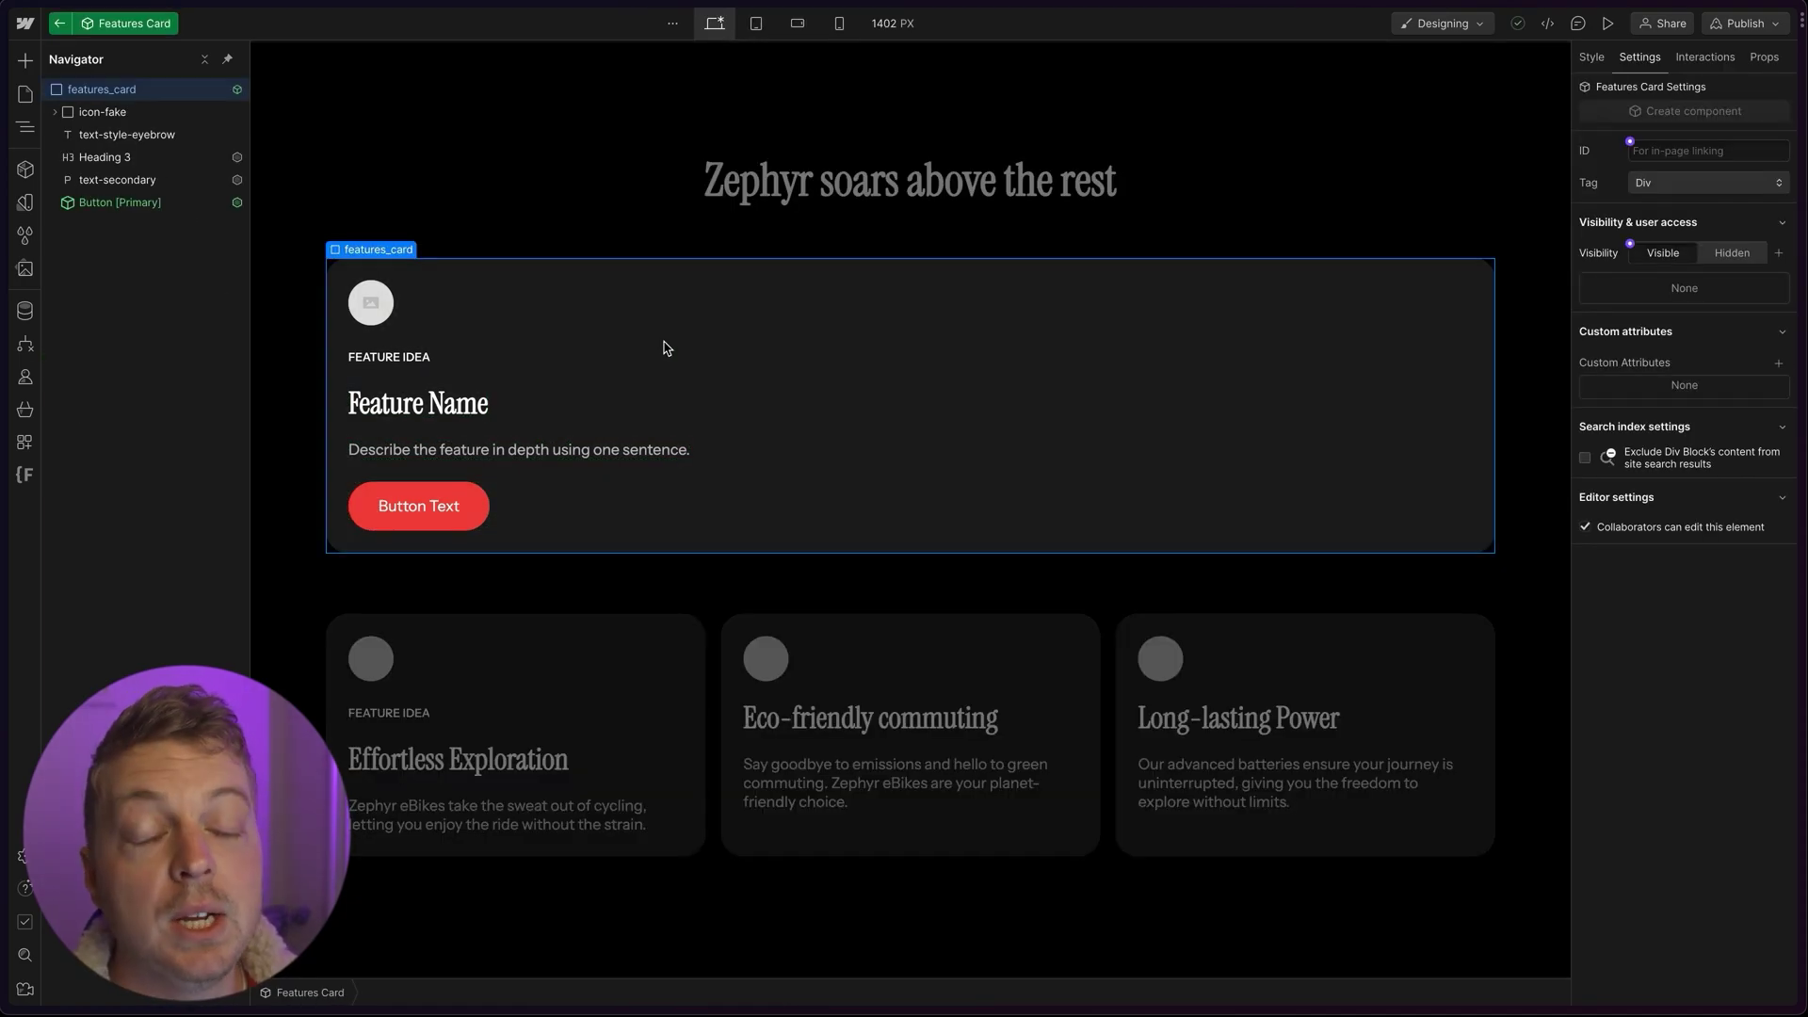
double_click(477, 513)
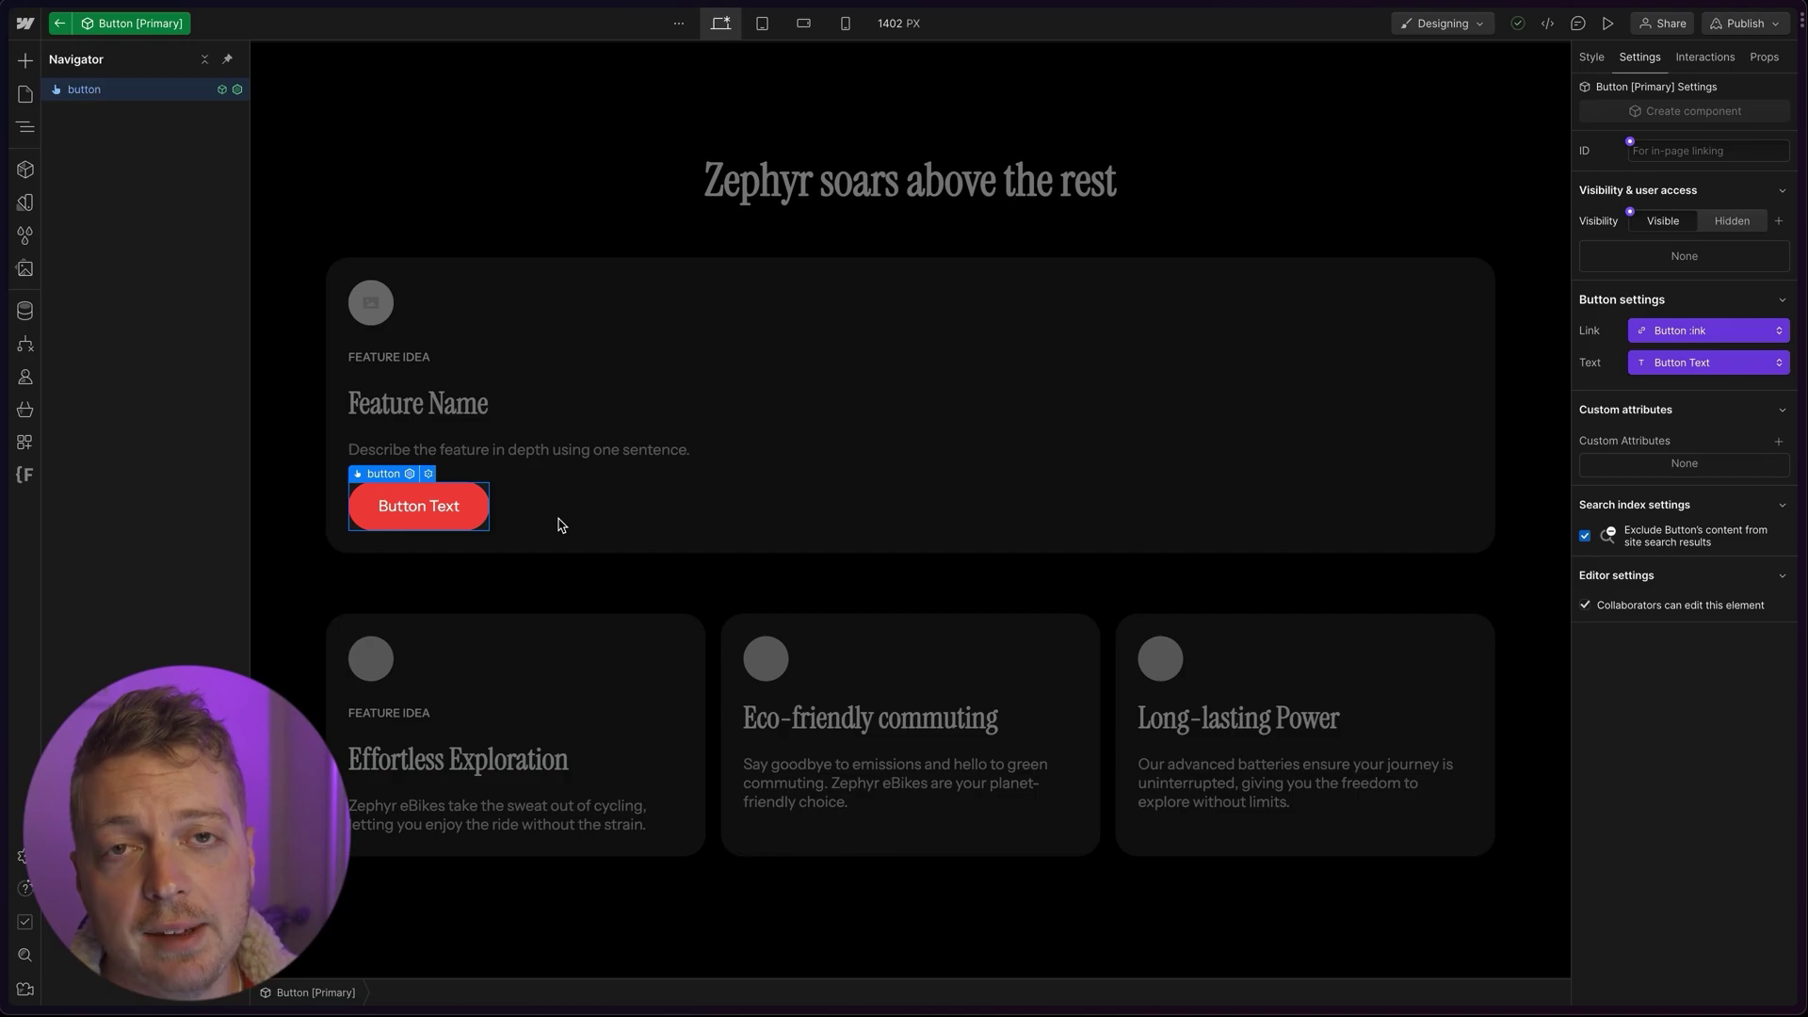
key("Escape")
key("Escape")
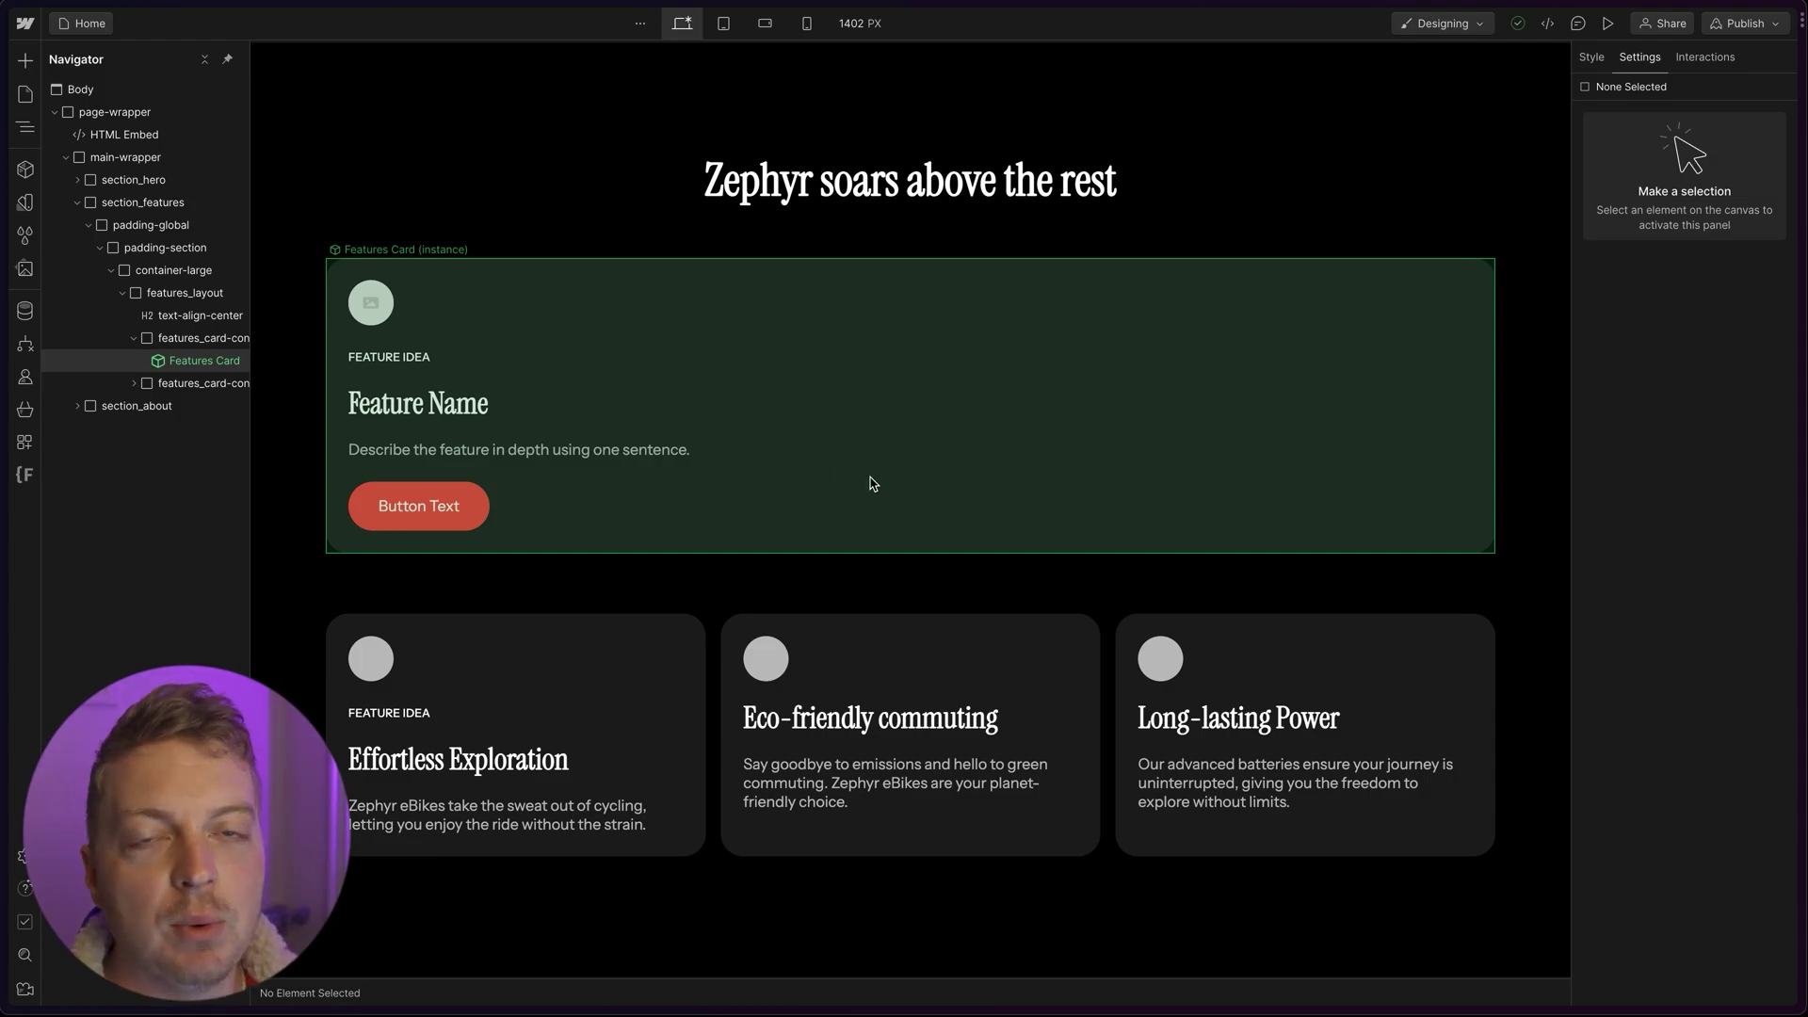
Step: Change the card's paragraph to 'Paragraph text says what?' and heading to 'Effortless Exploration'
double_click(595, 450)
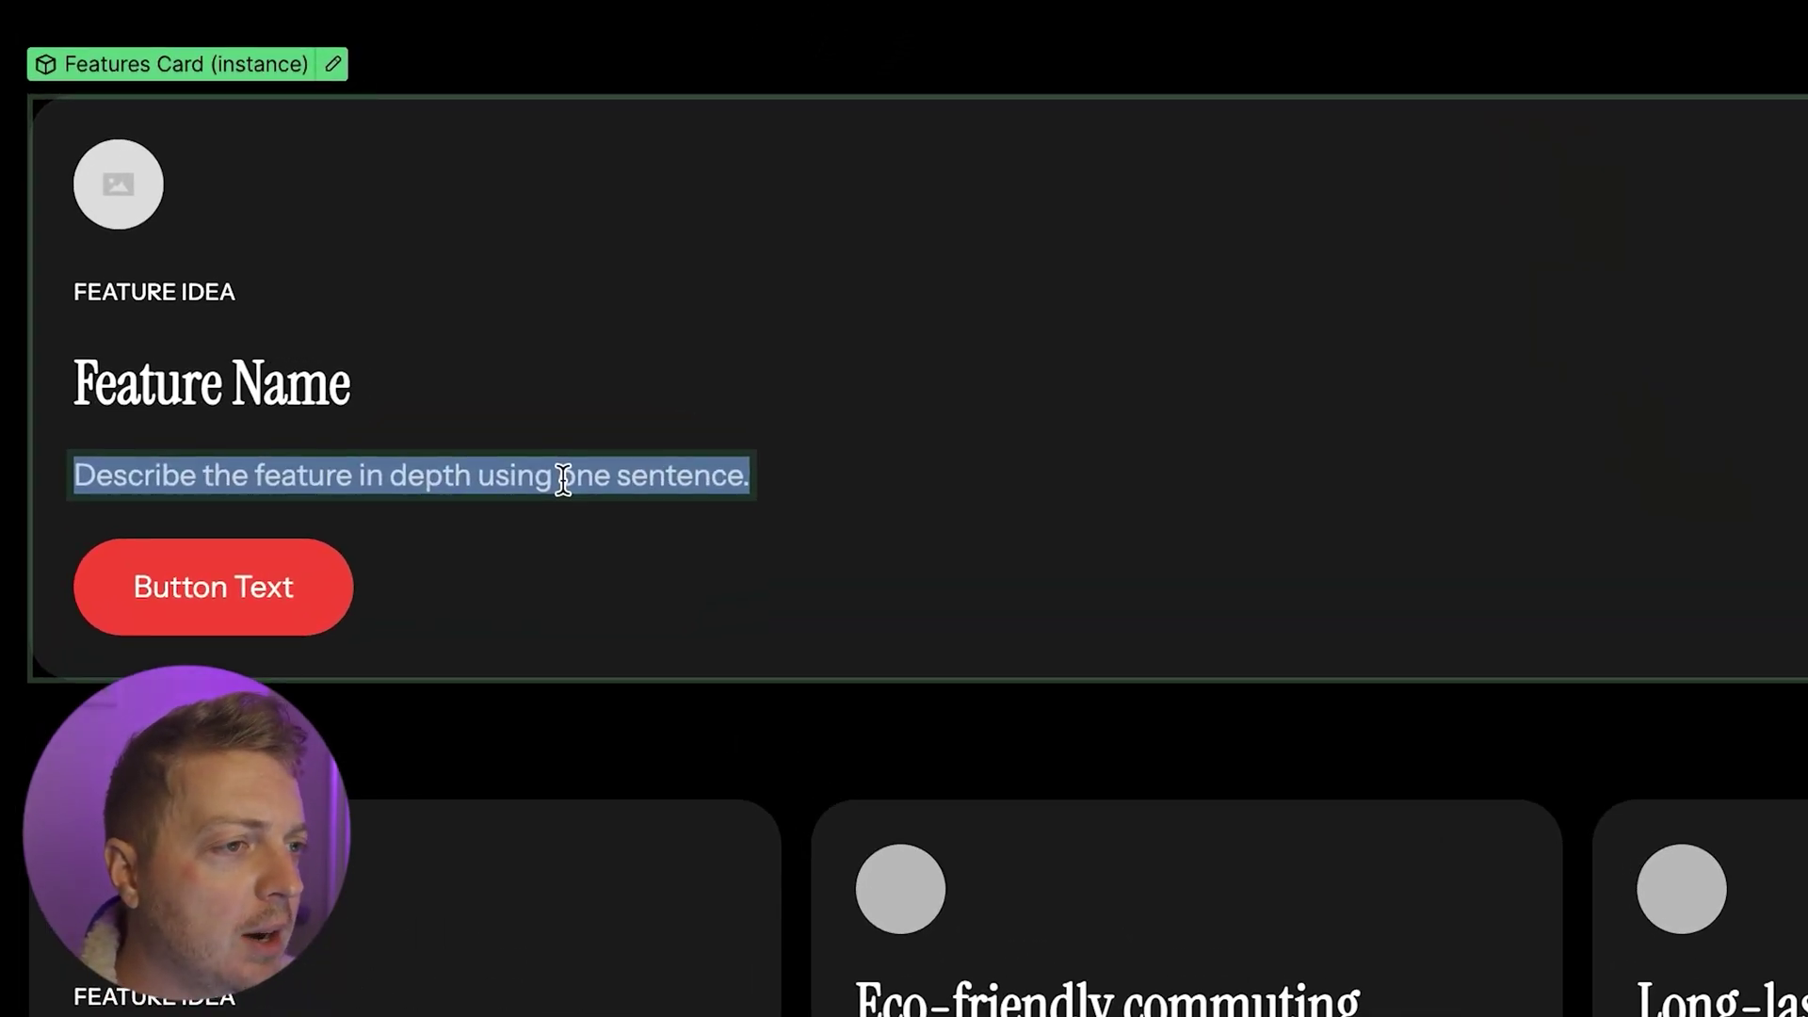
type("Para")
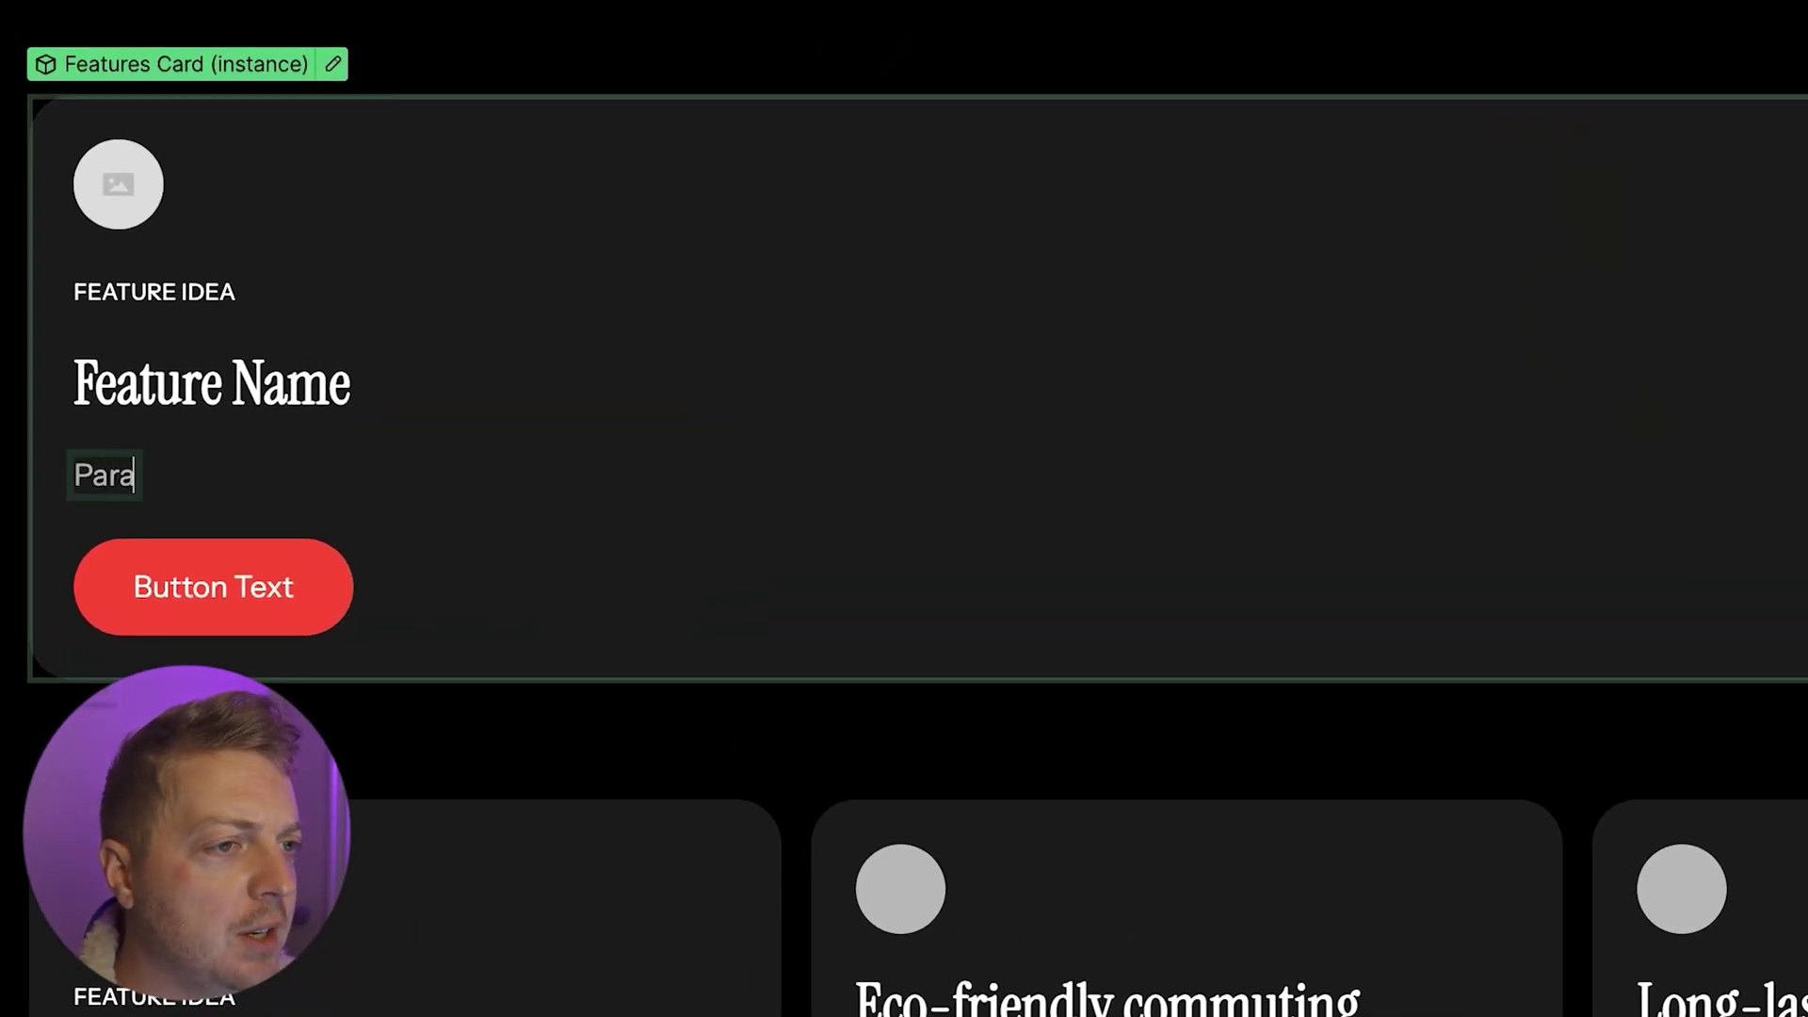
type("graph text says what?")
double_click(252, 381)
type("Effortless Ex")
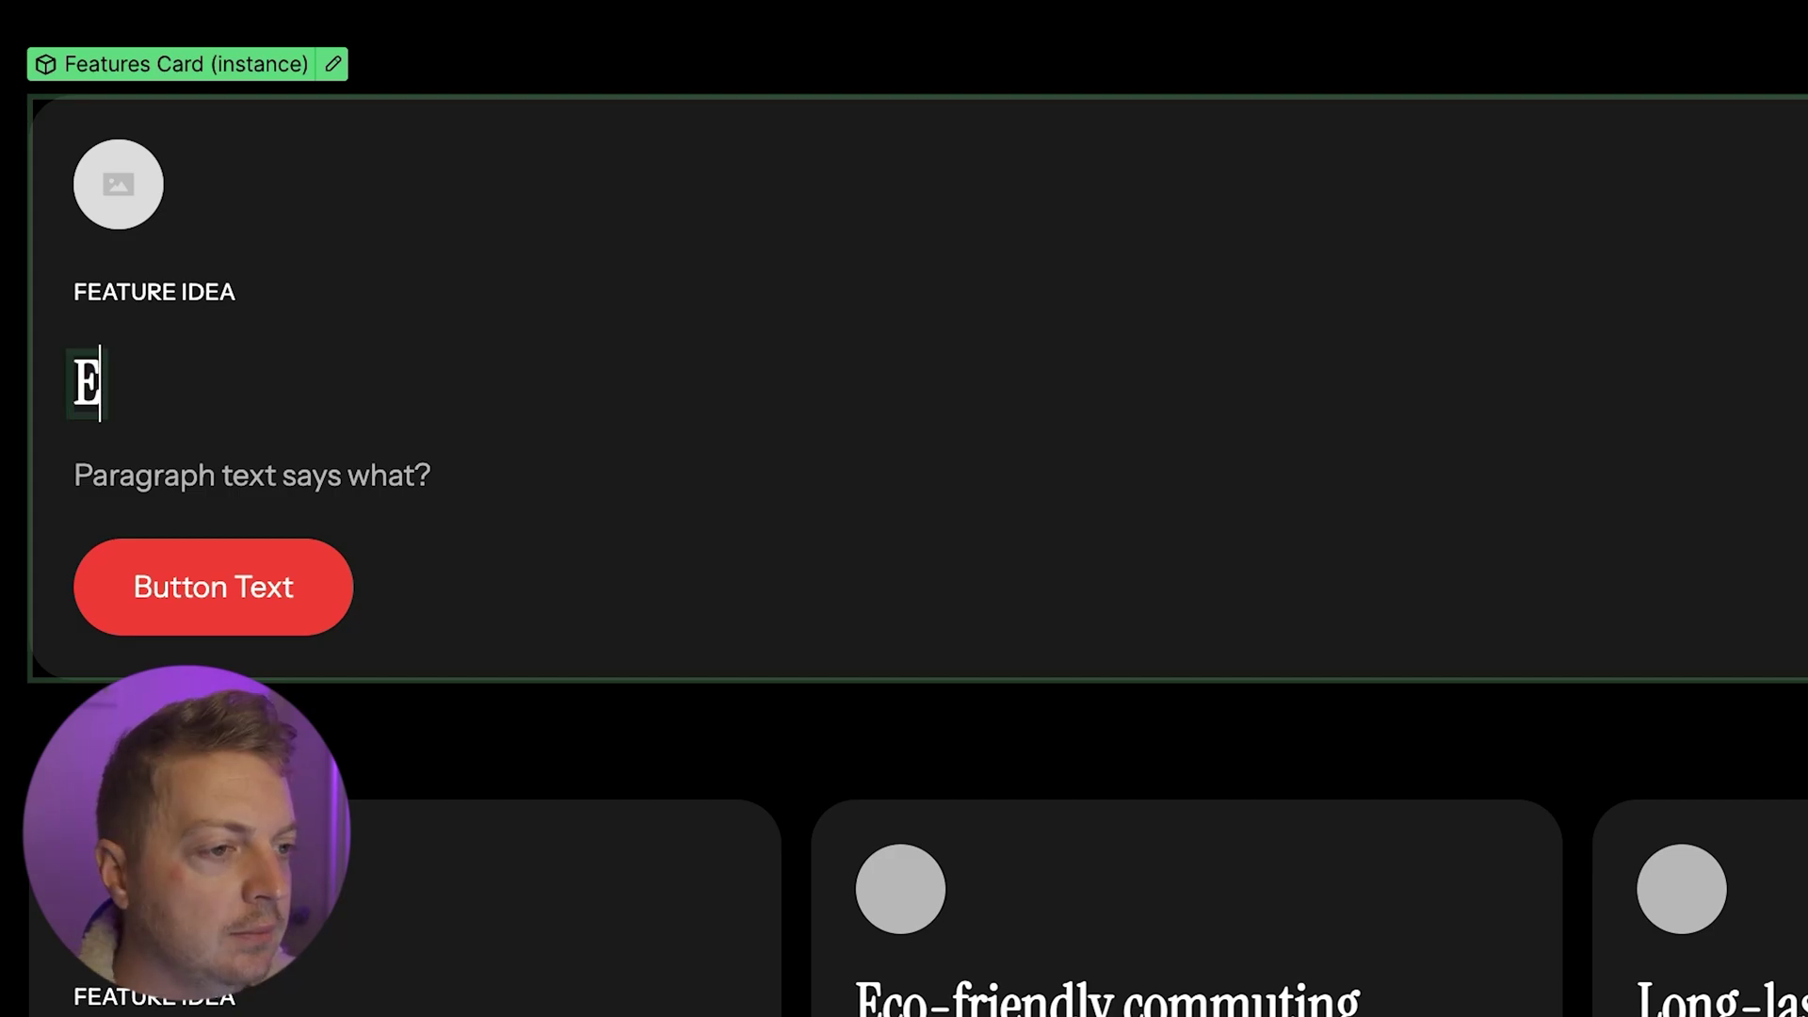
type("ploration")
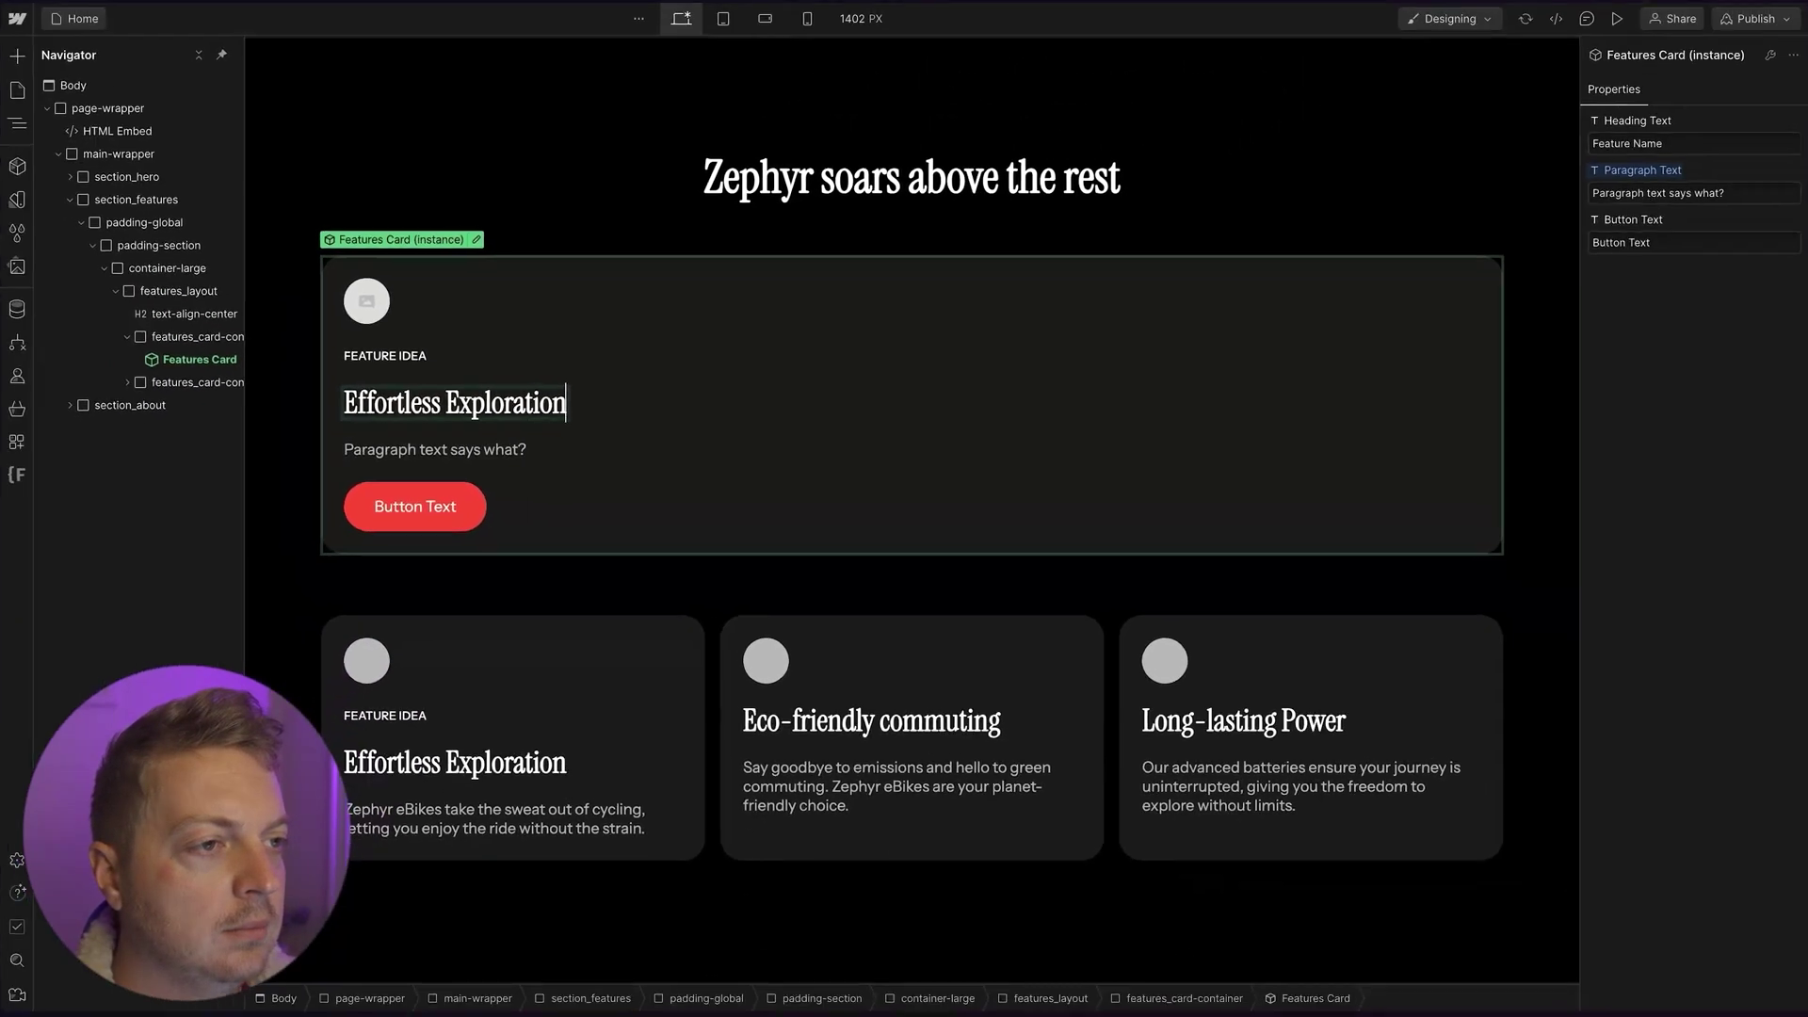
Step: Set the card's Paragraph Text property to 'Zephyr eBikes take the sweat out of cycling.'
left_click(851, 411)
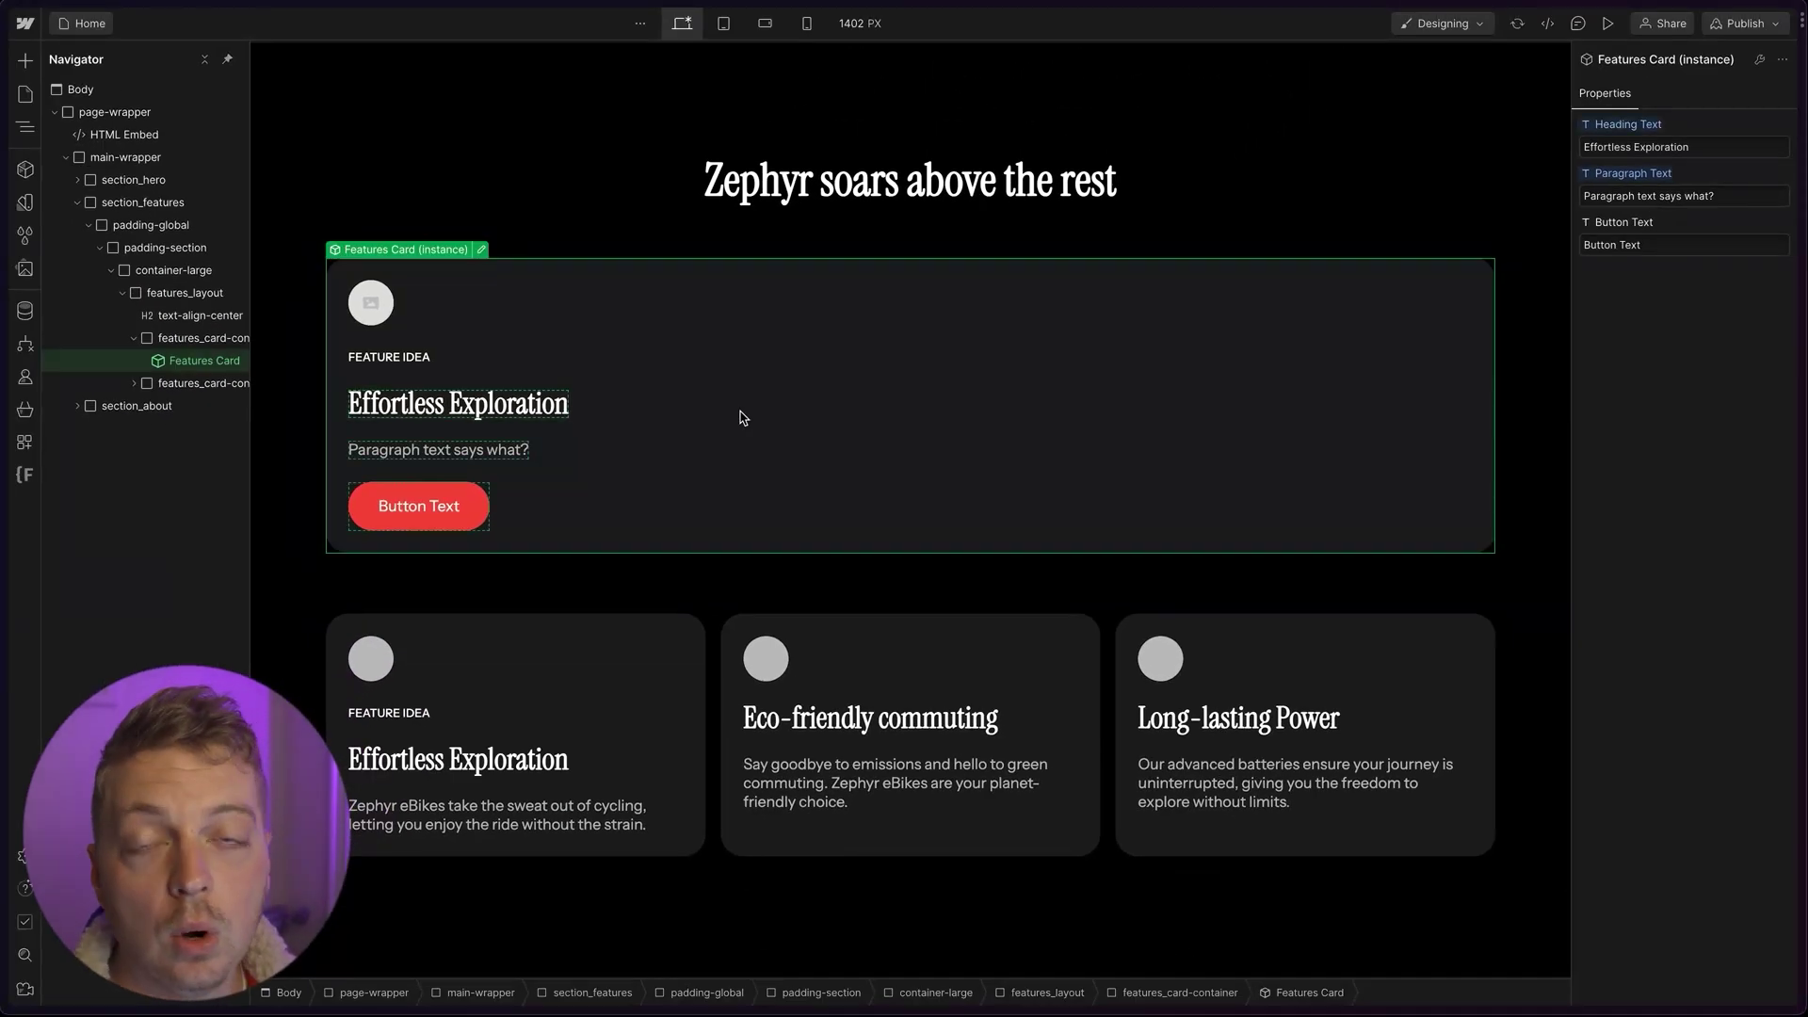
left_click(1710, 196)
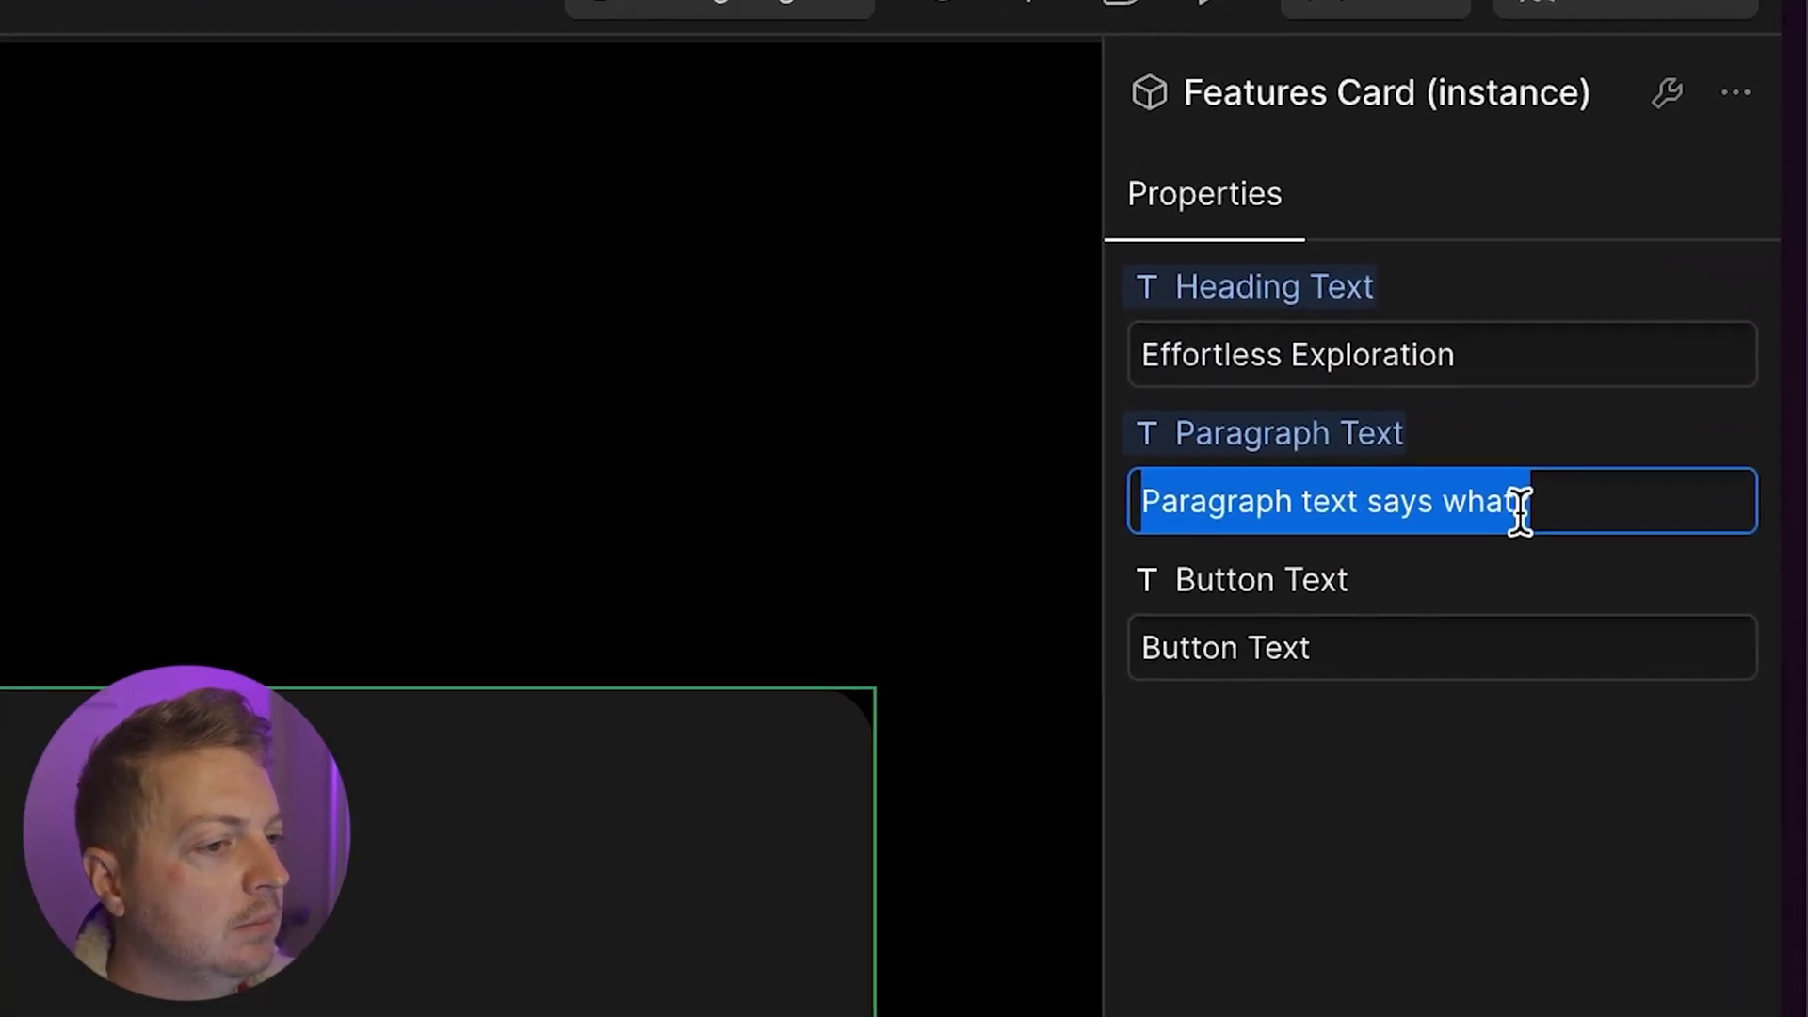
type("Zephyr")
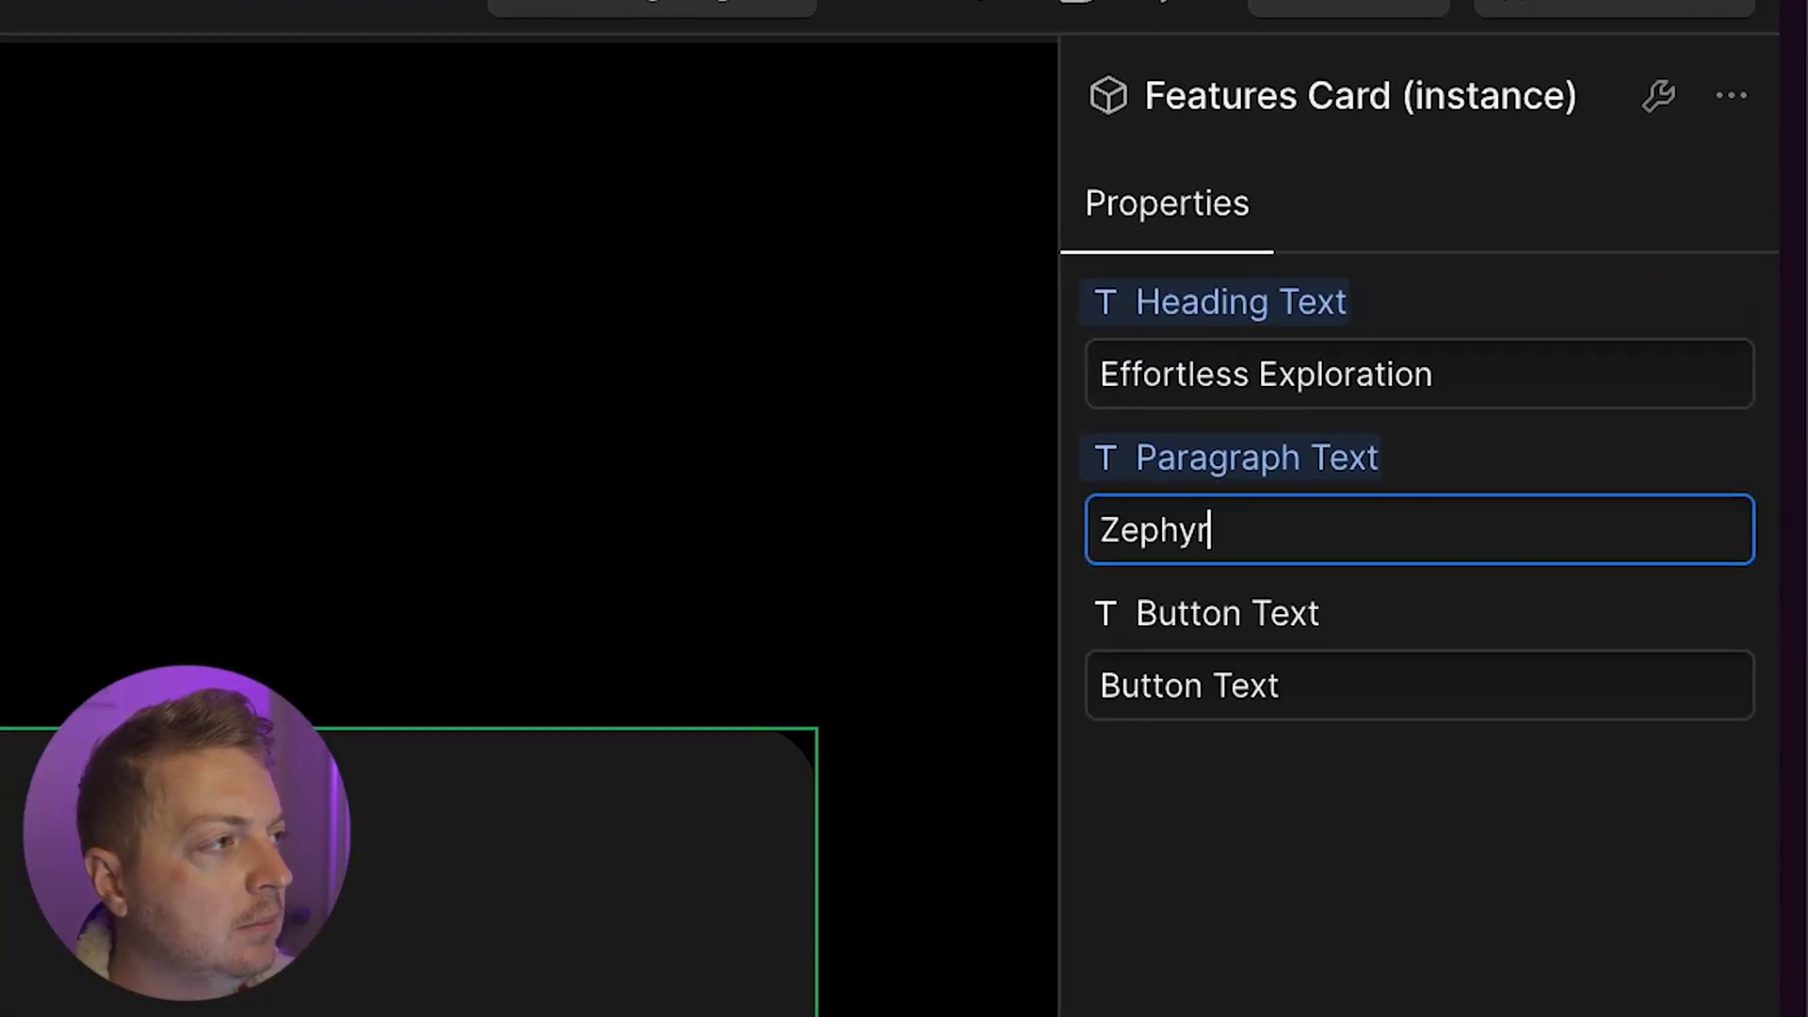
type(" eBikes take")
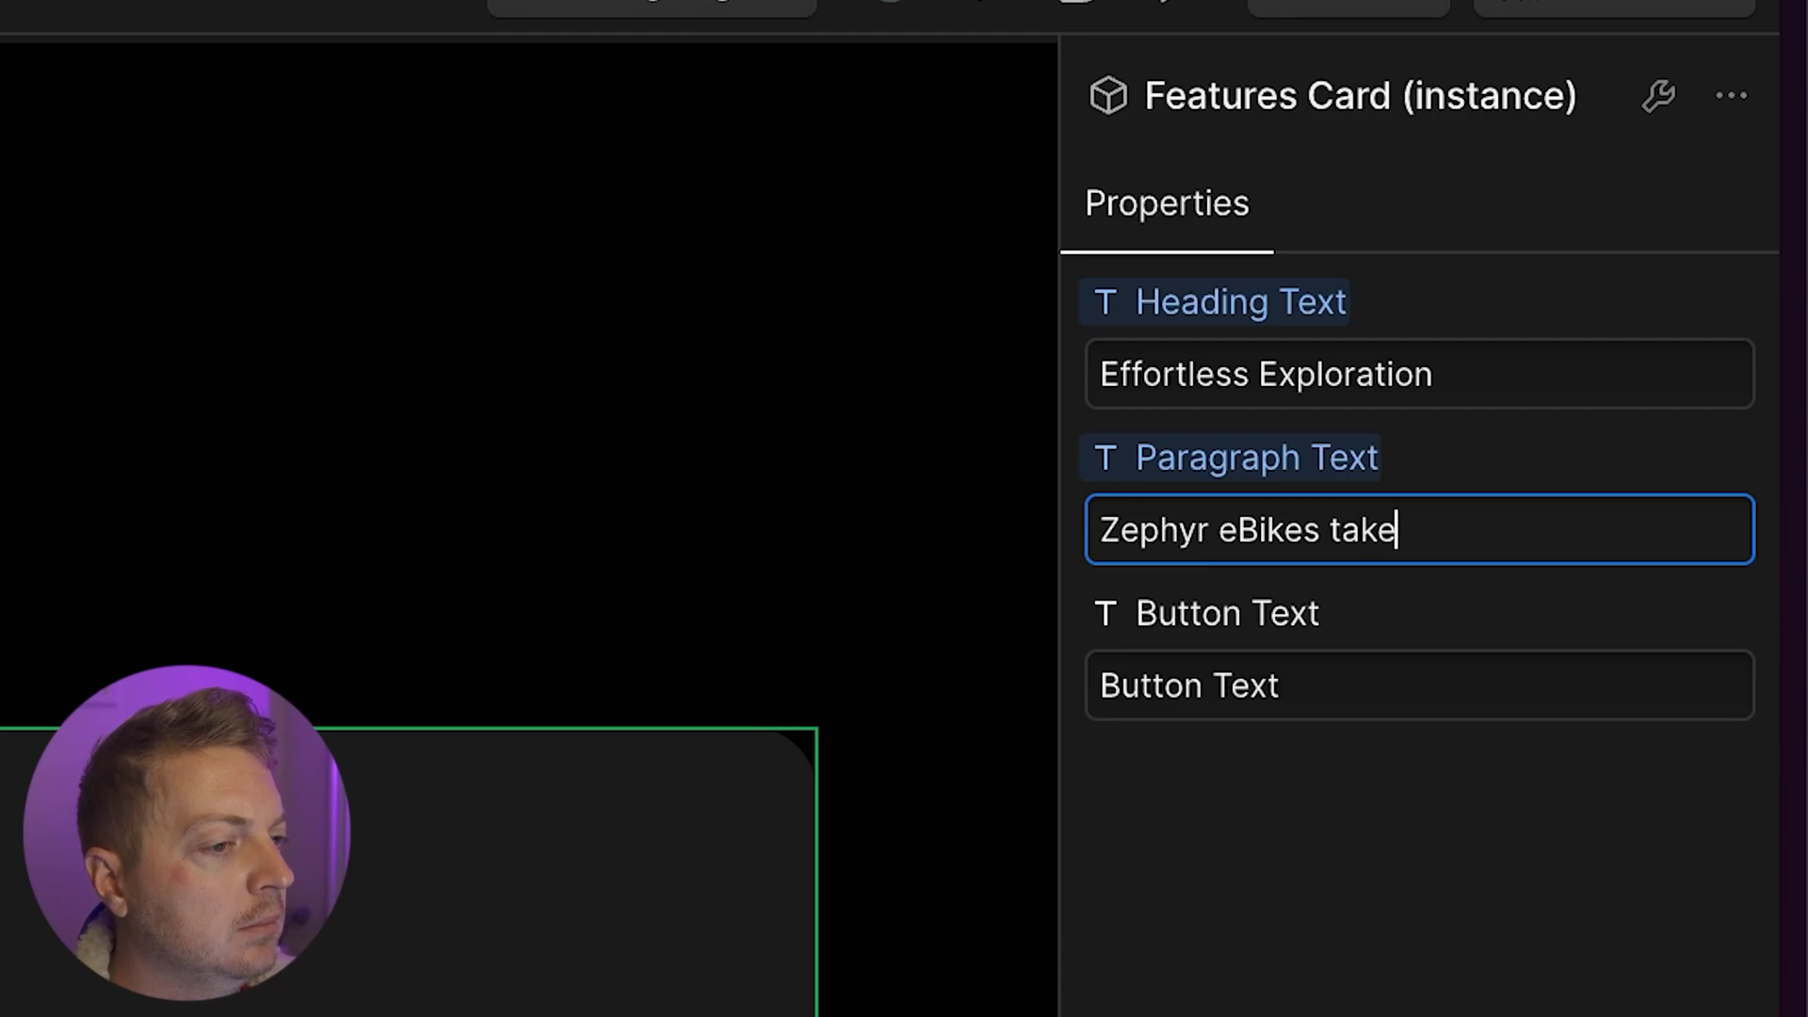
type(" the sweat ouf of")
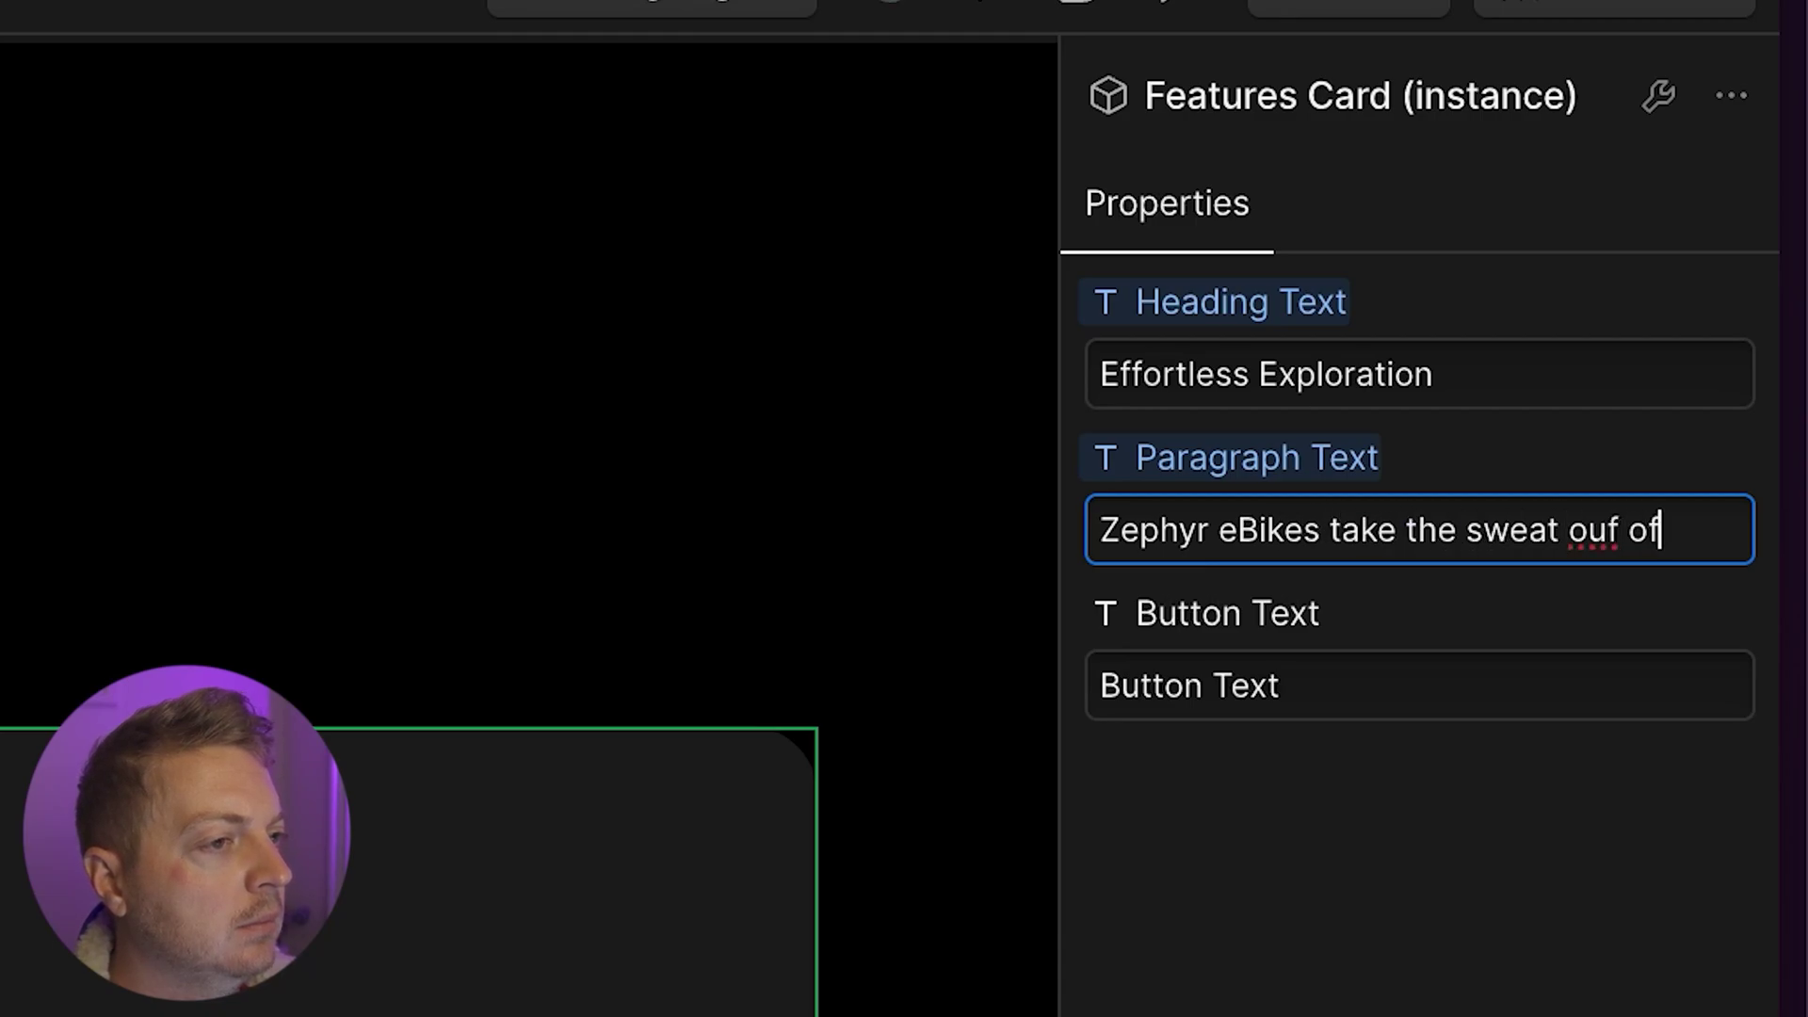
key("BackSpace")
key("BackSpace")
key("BackSpace")
type("t of cycling.")
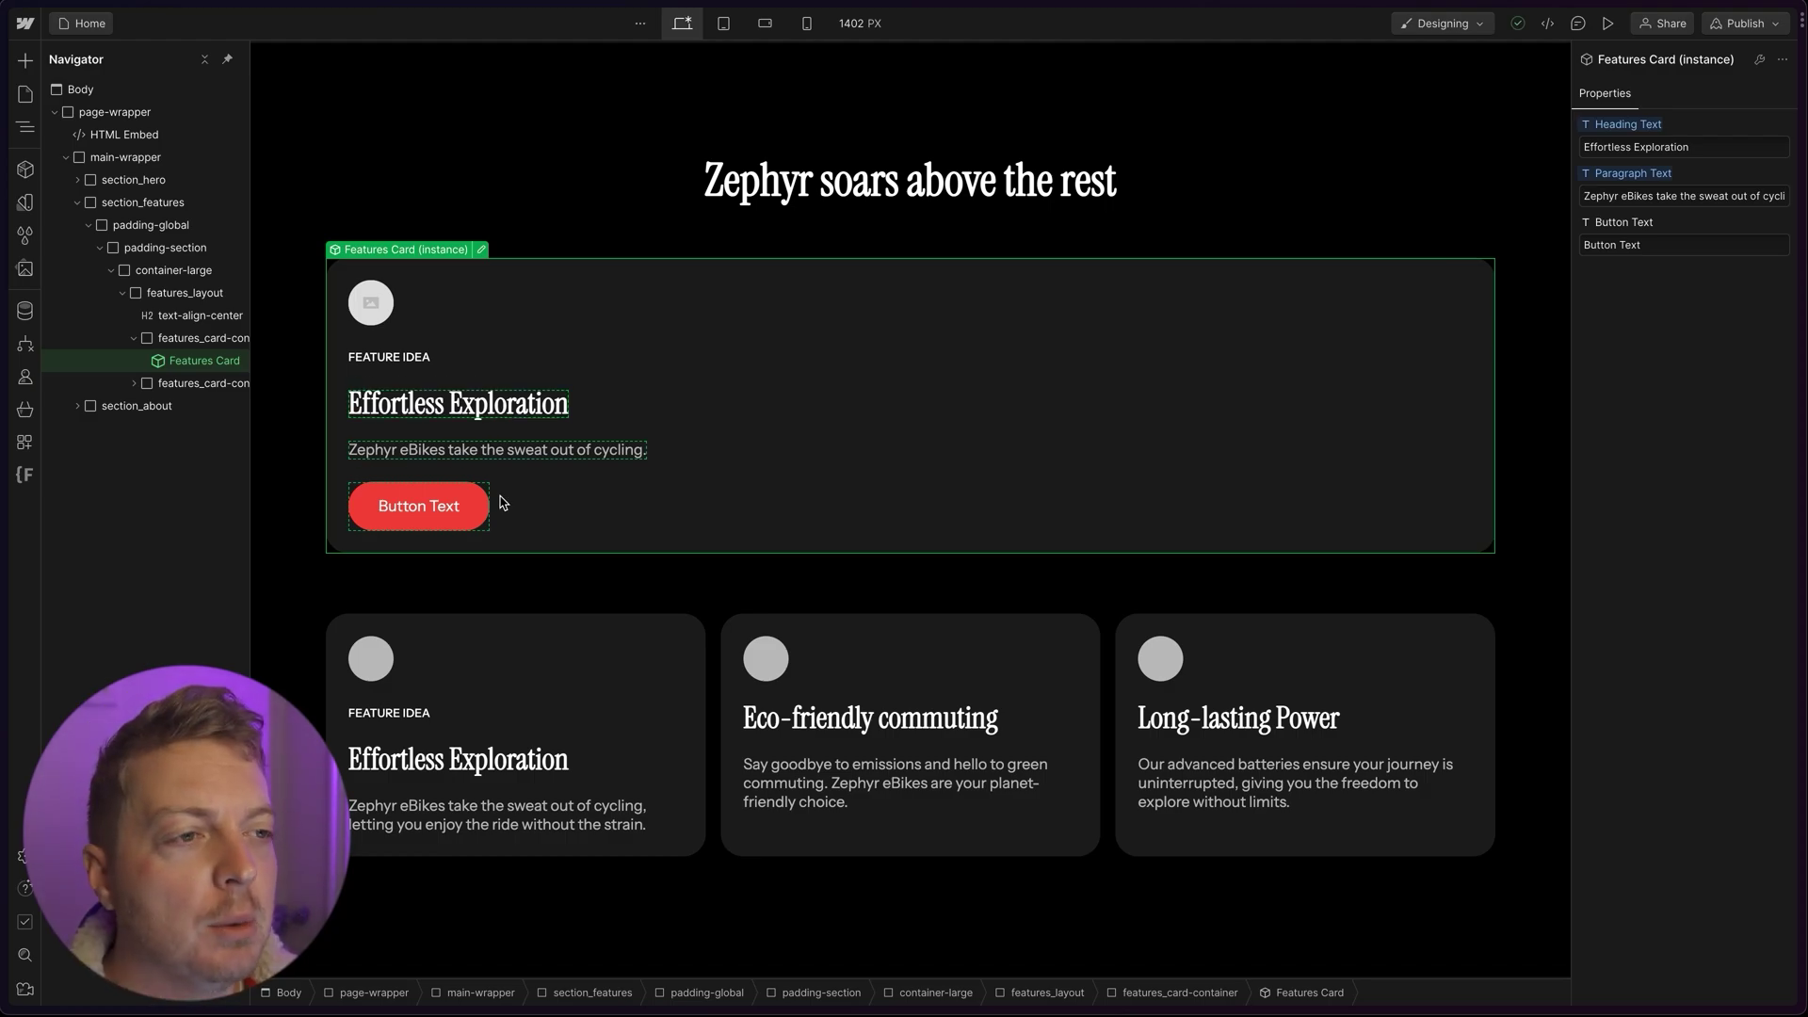
Step: Change the card button's label to 'Get Started'
double_click(439, 508)
double_click(441, 510)
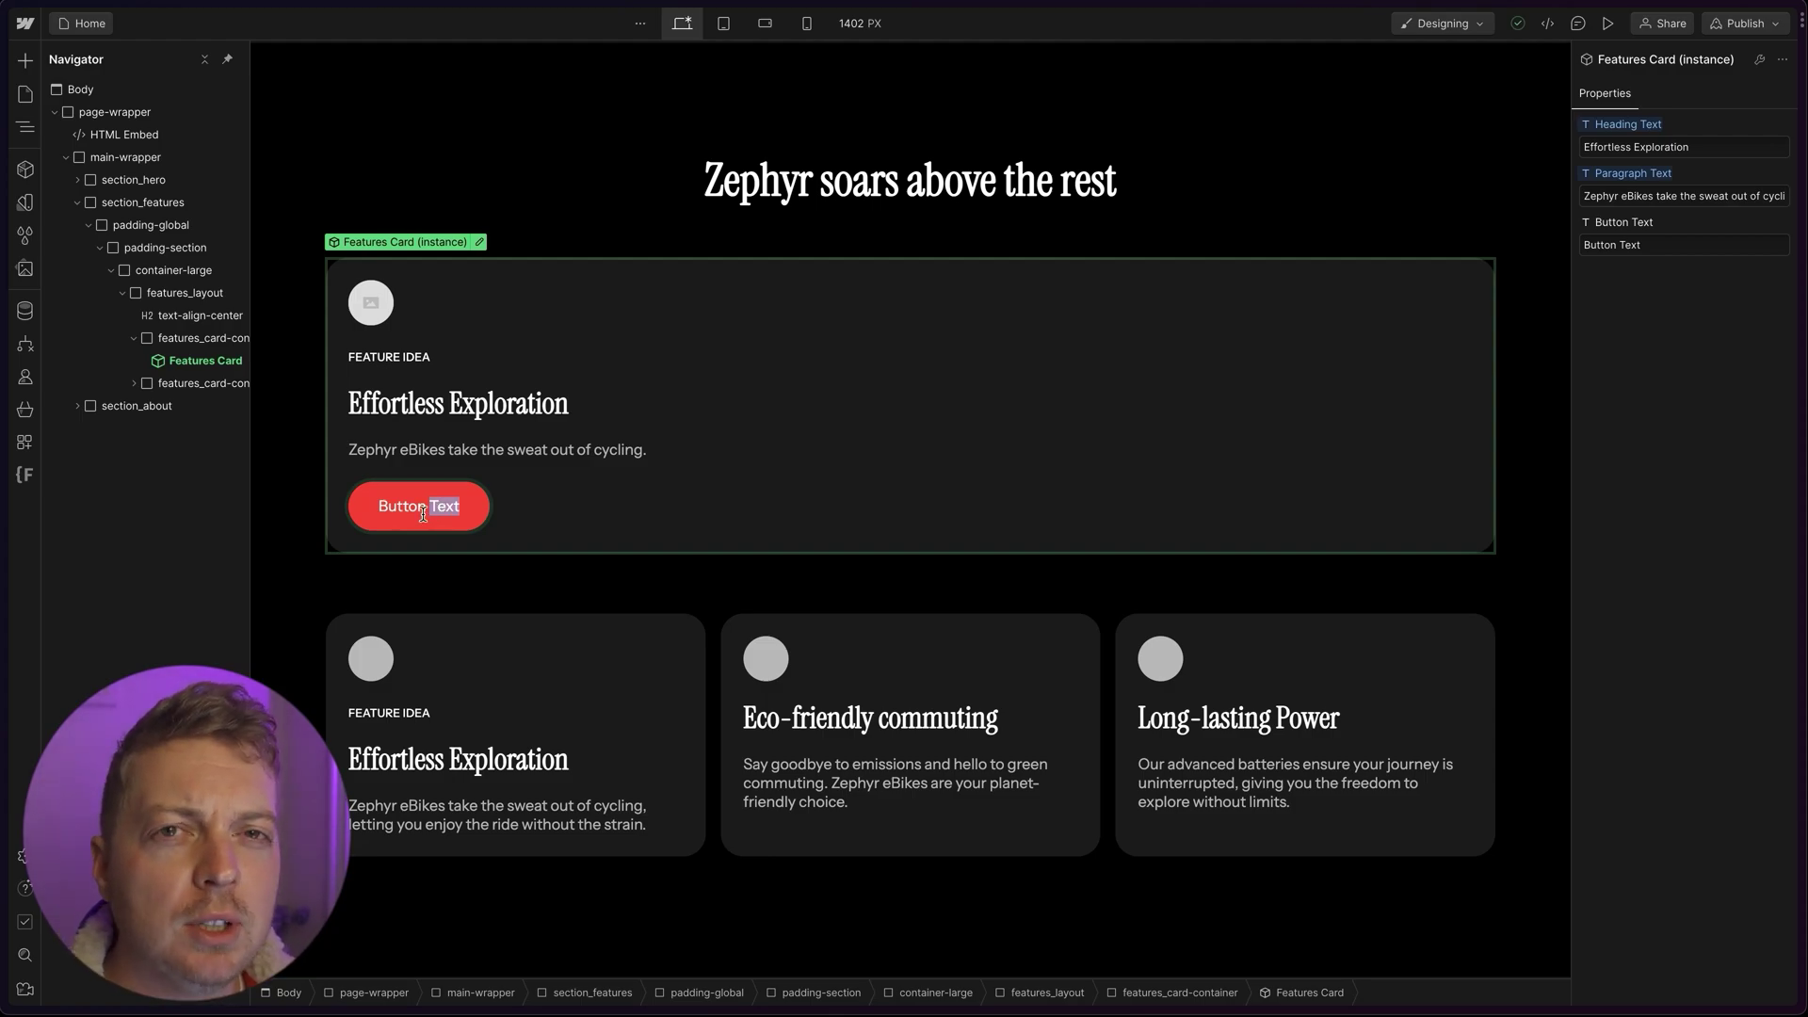
left_click(423, 514)
key("ctrl+a")
type("Get Started")
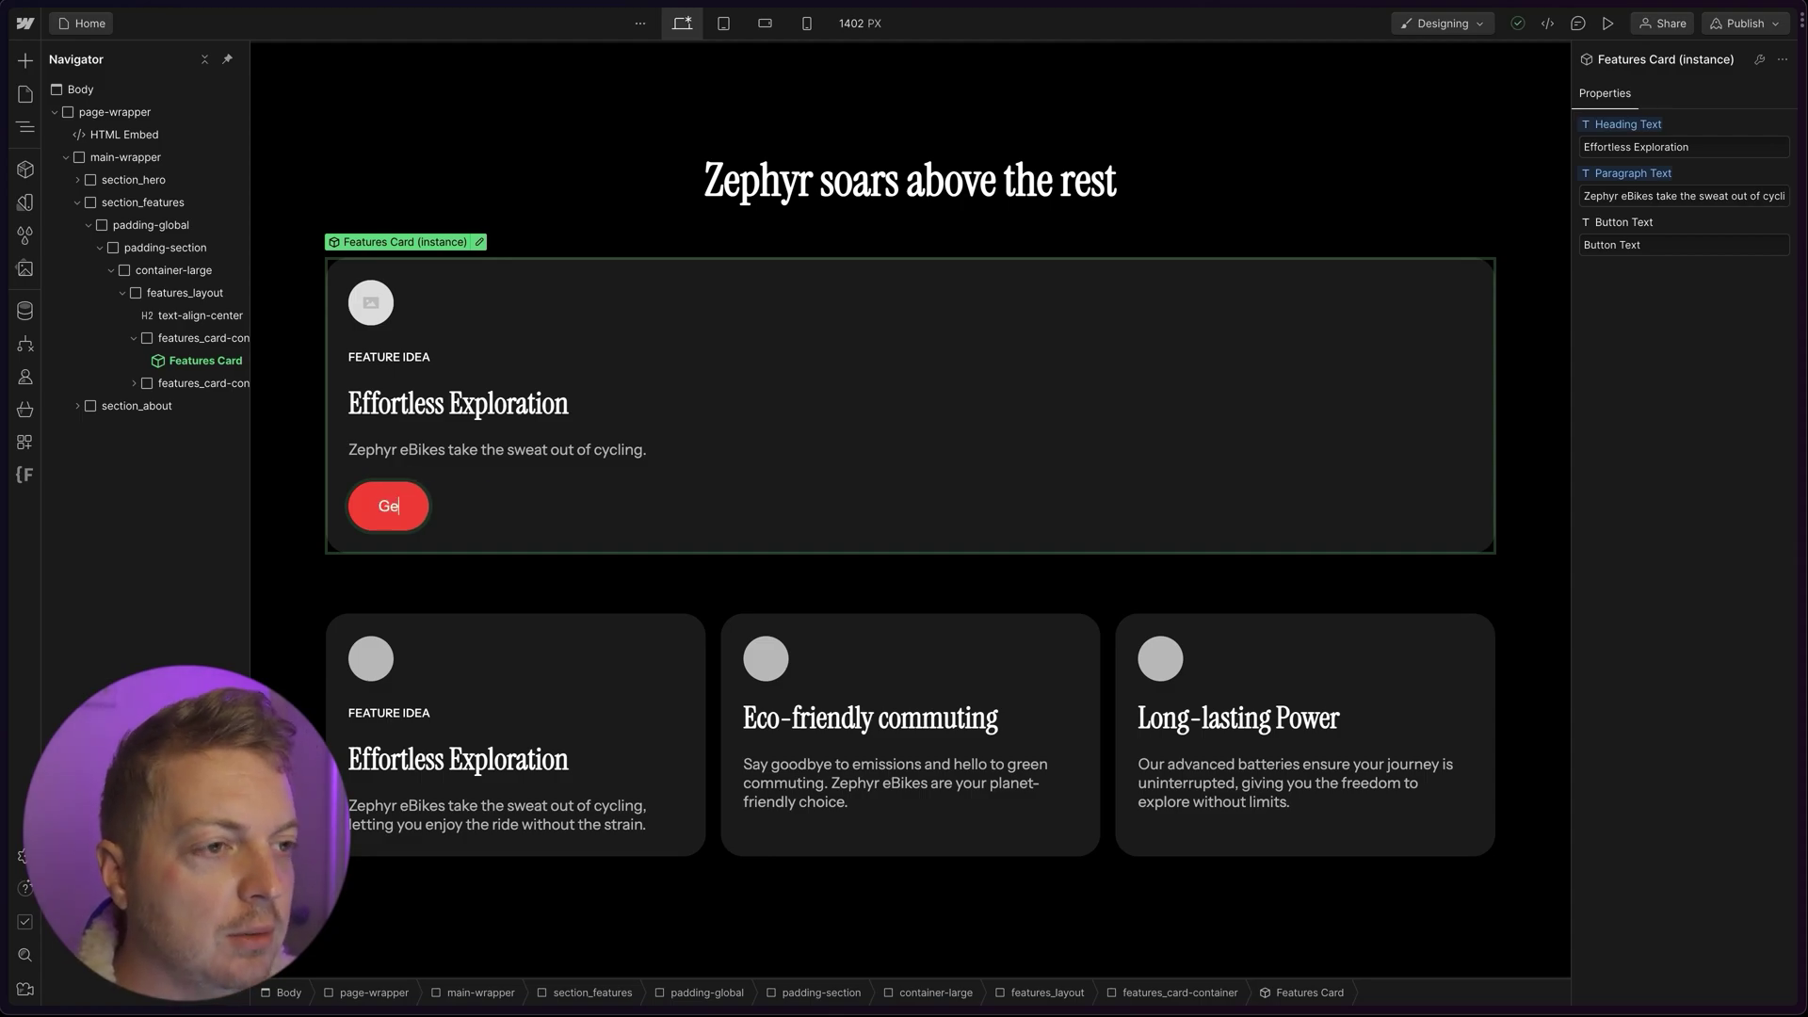
left_click(540, 509)
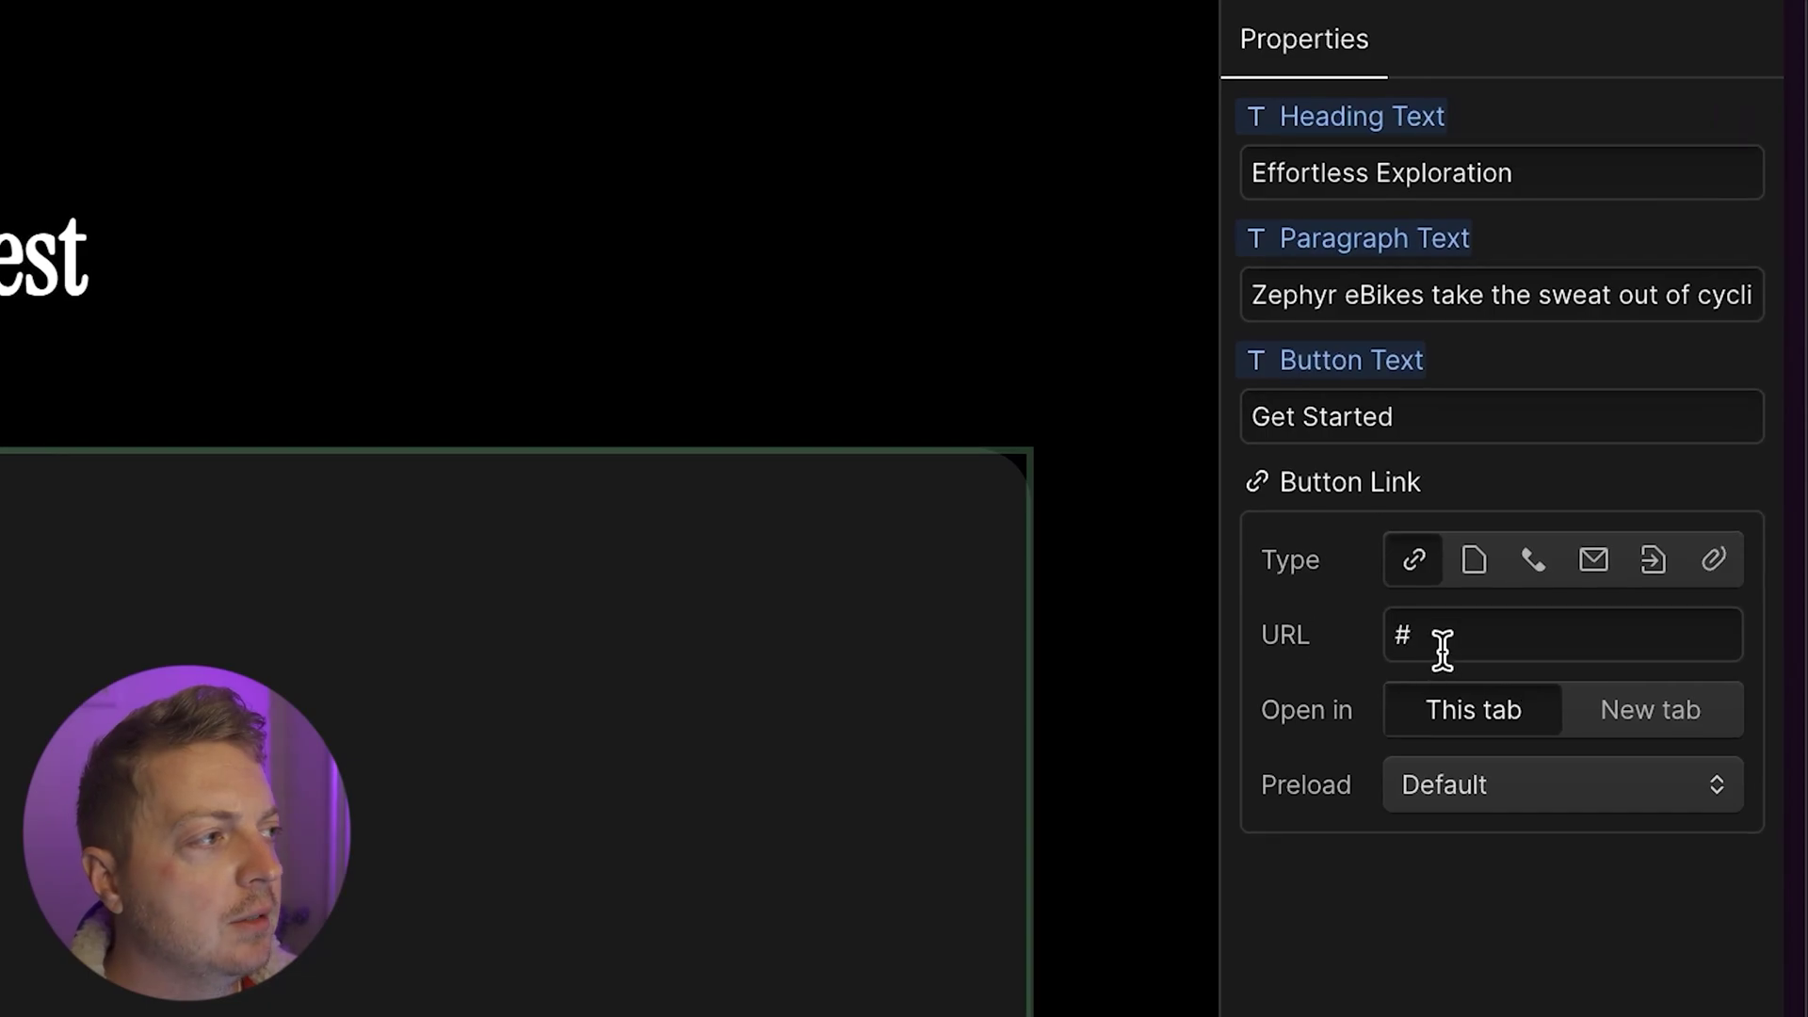
Step: Check the Button Link property, keeping it as a URL of '#'
double_click(1442, 648)
left_click(1473, 565)
left_click(1413, 574)
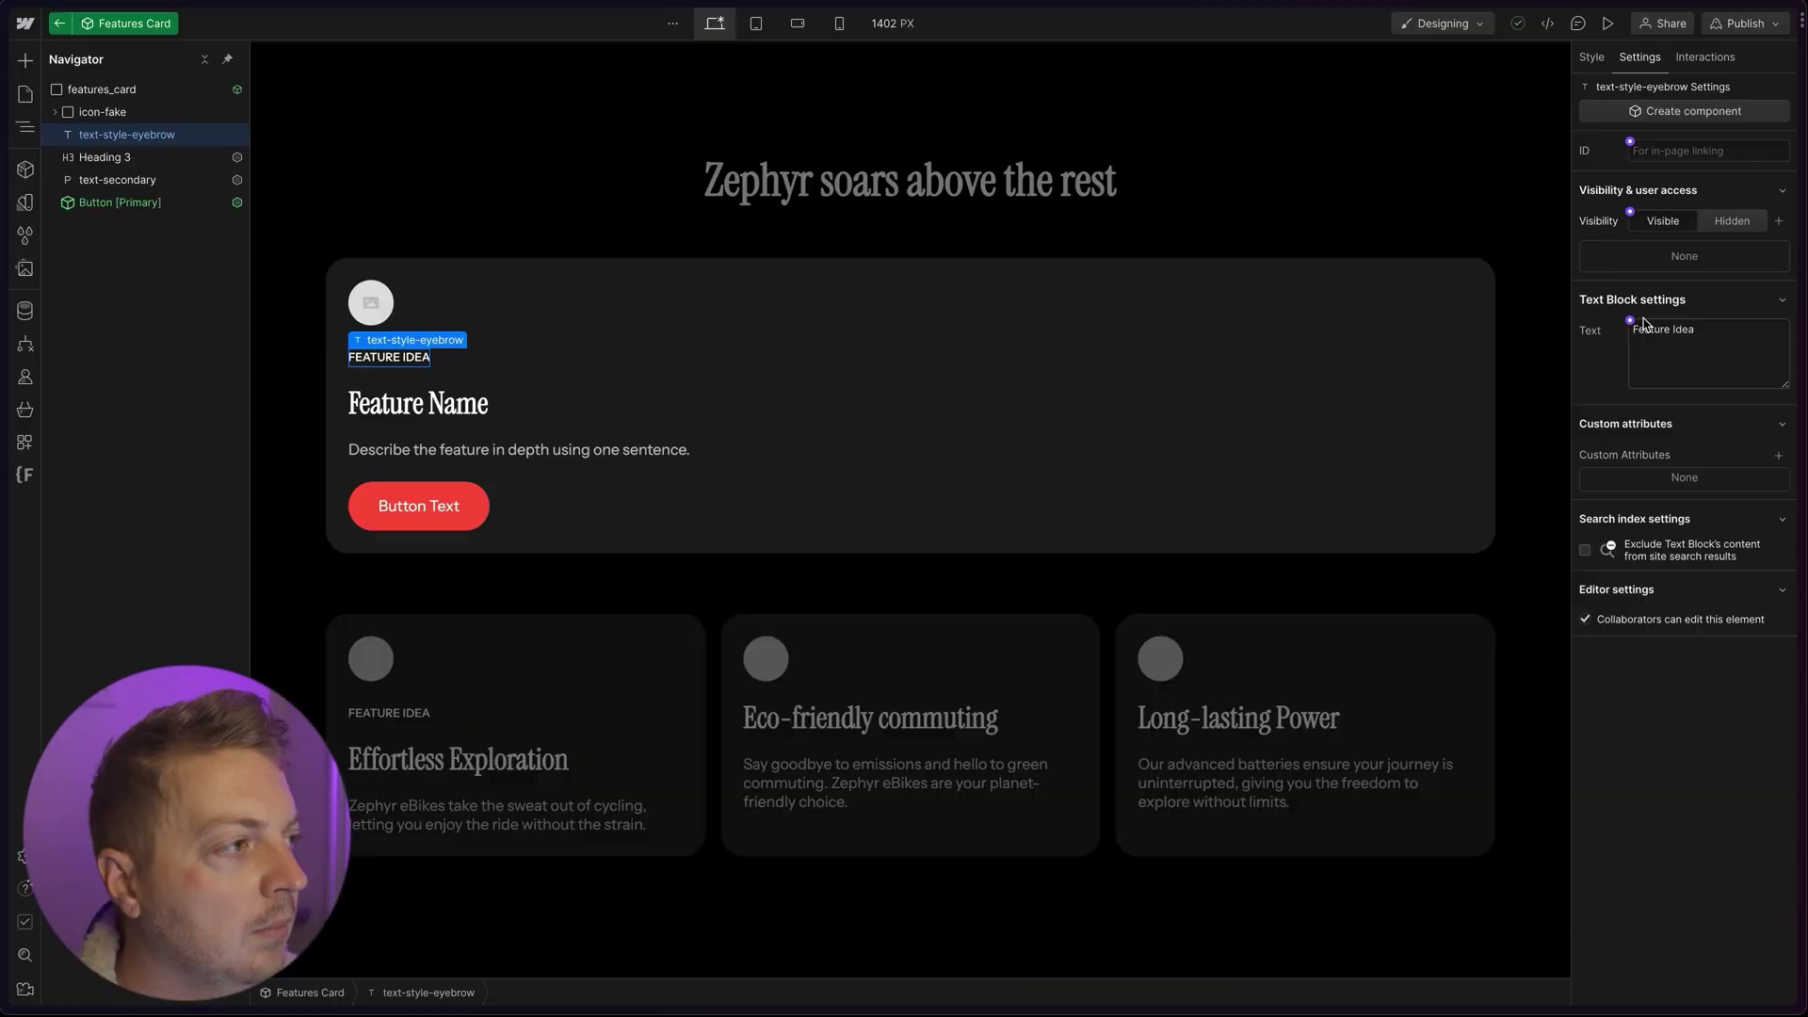
Step: Bind the eyebrow text to a new Eyebrow property with default text EYEBROW
left_click(1630, 322)
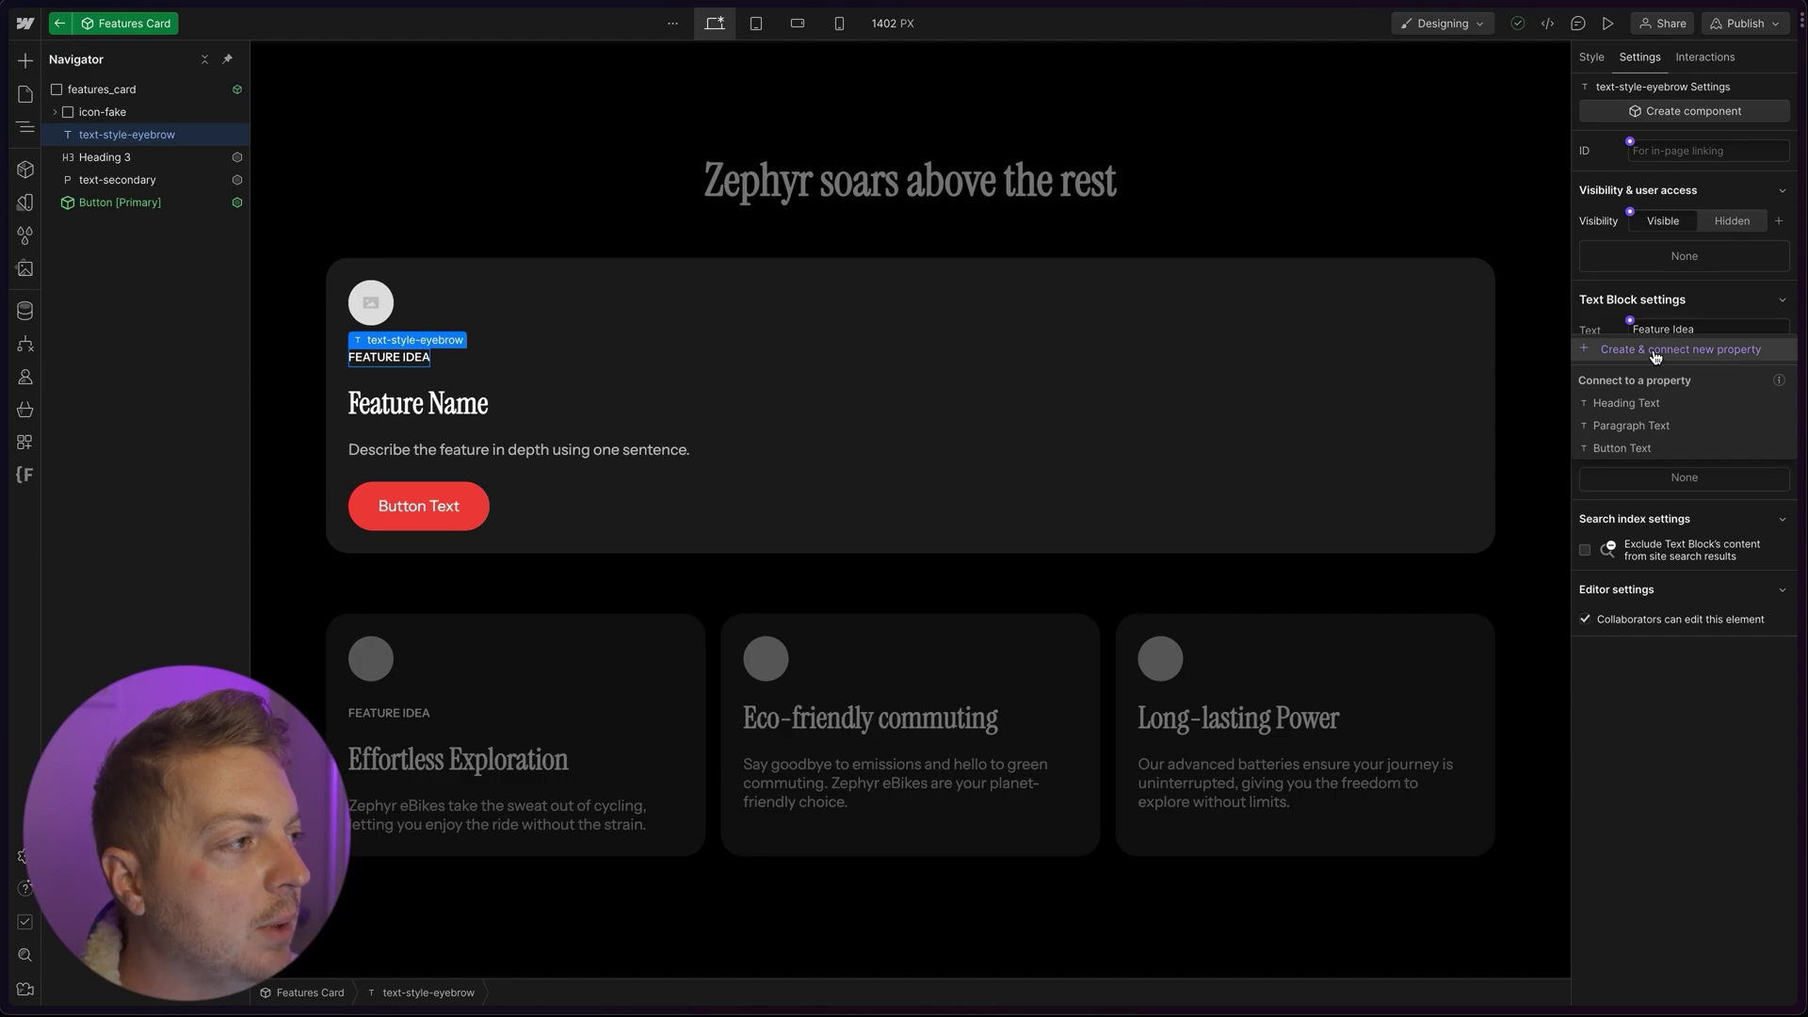
left_click(1655, 349)
type("Eyeb")
left_click(1686, 528)
type("Eye")
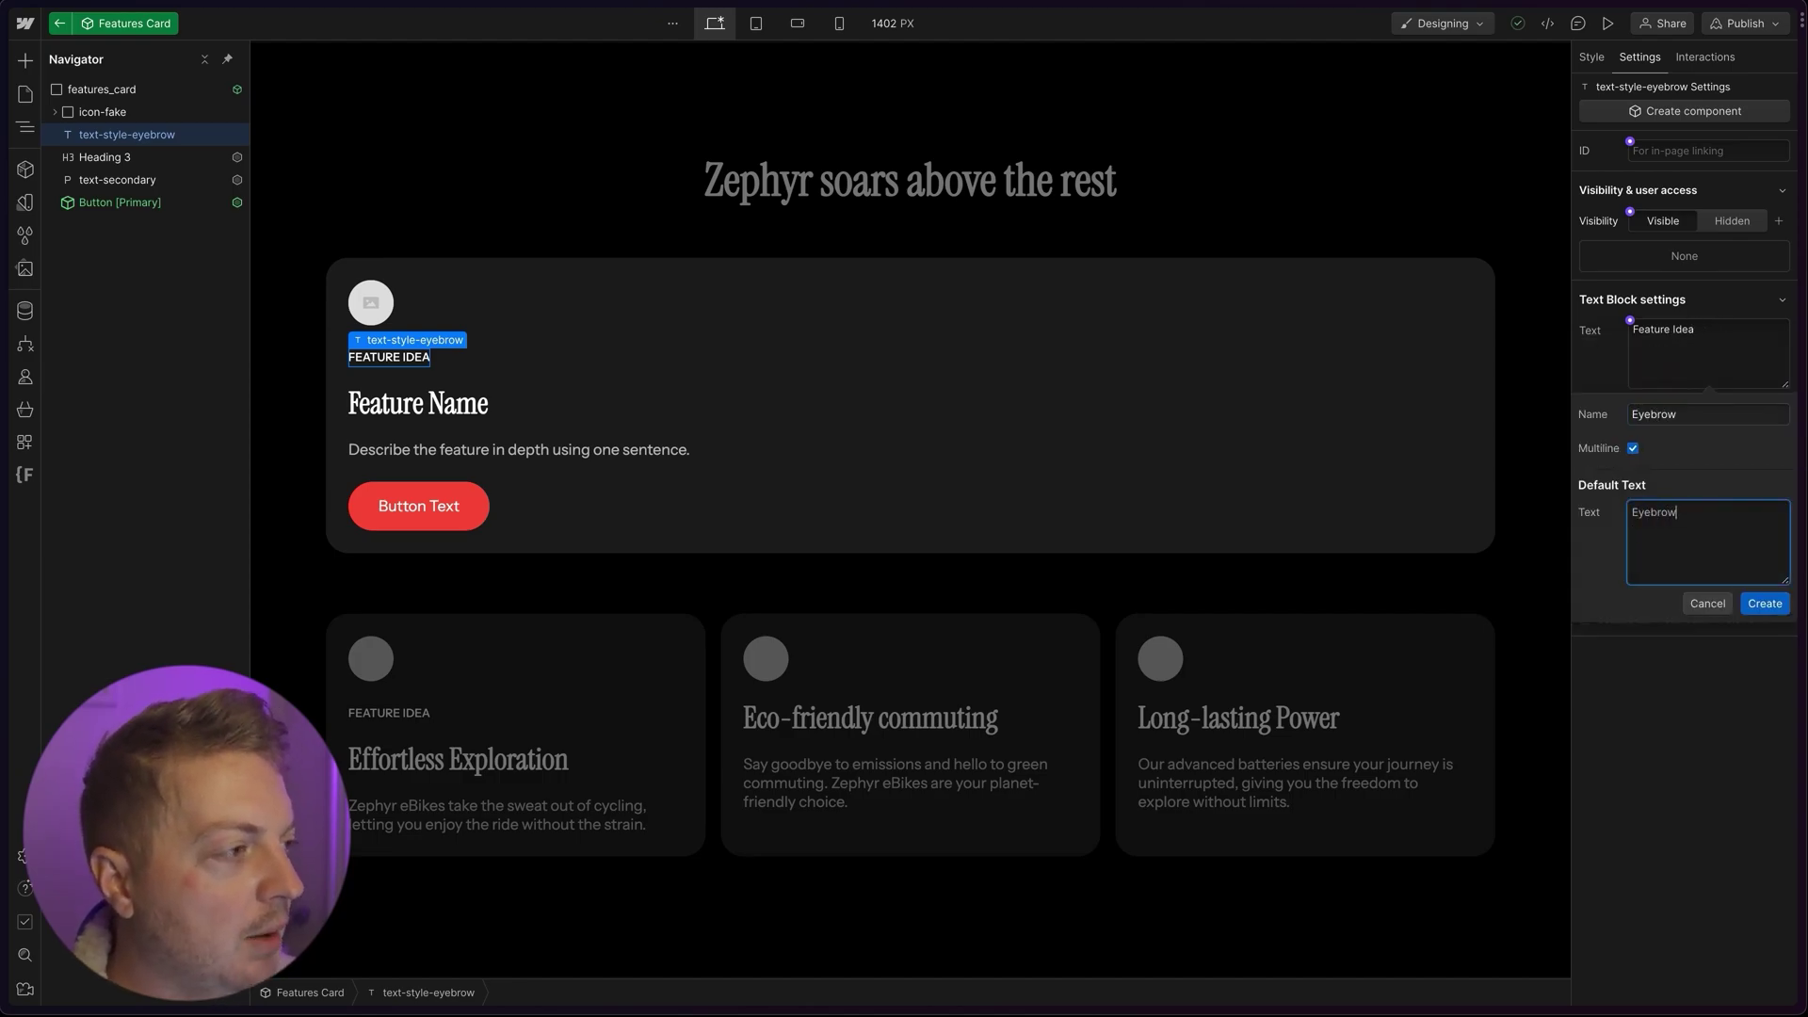
key("Return")
Step: Create a Feature Card Image property for the card's icon image and exit component editing
left_click(377, 303)
left_click(427, 272)
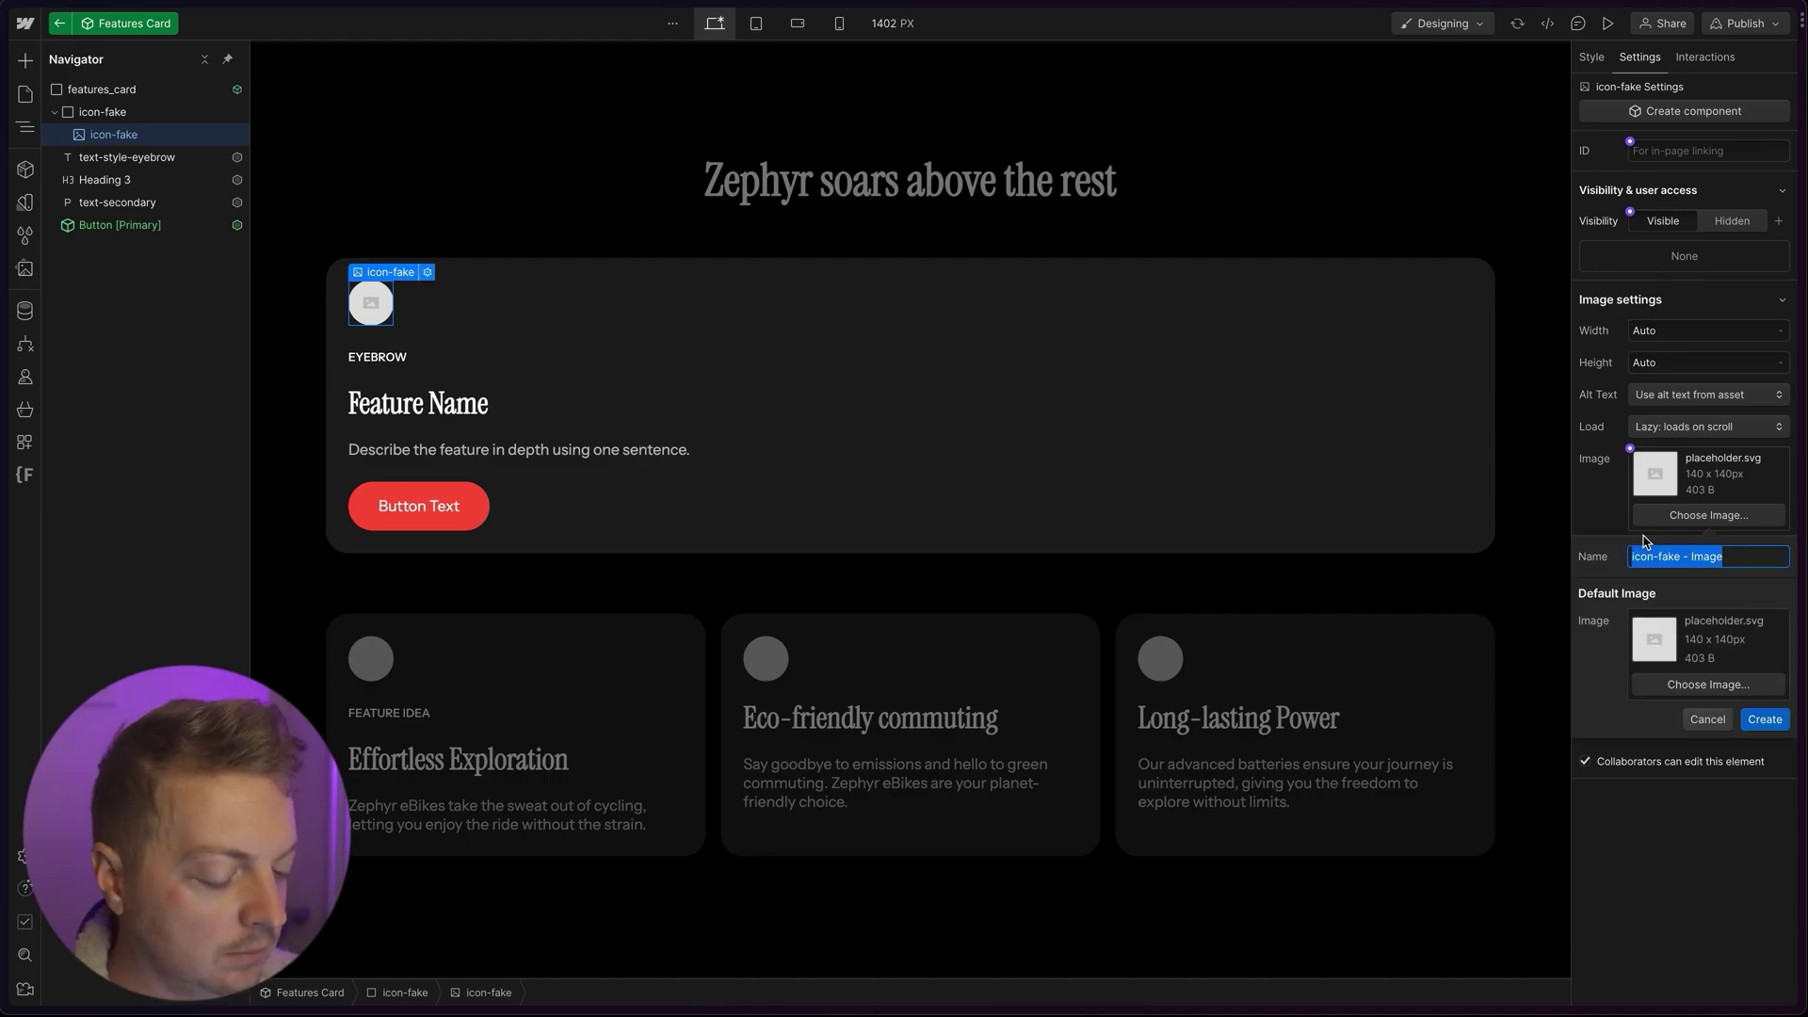
type("Featur")
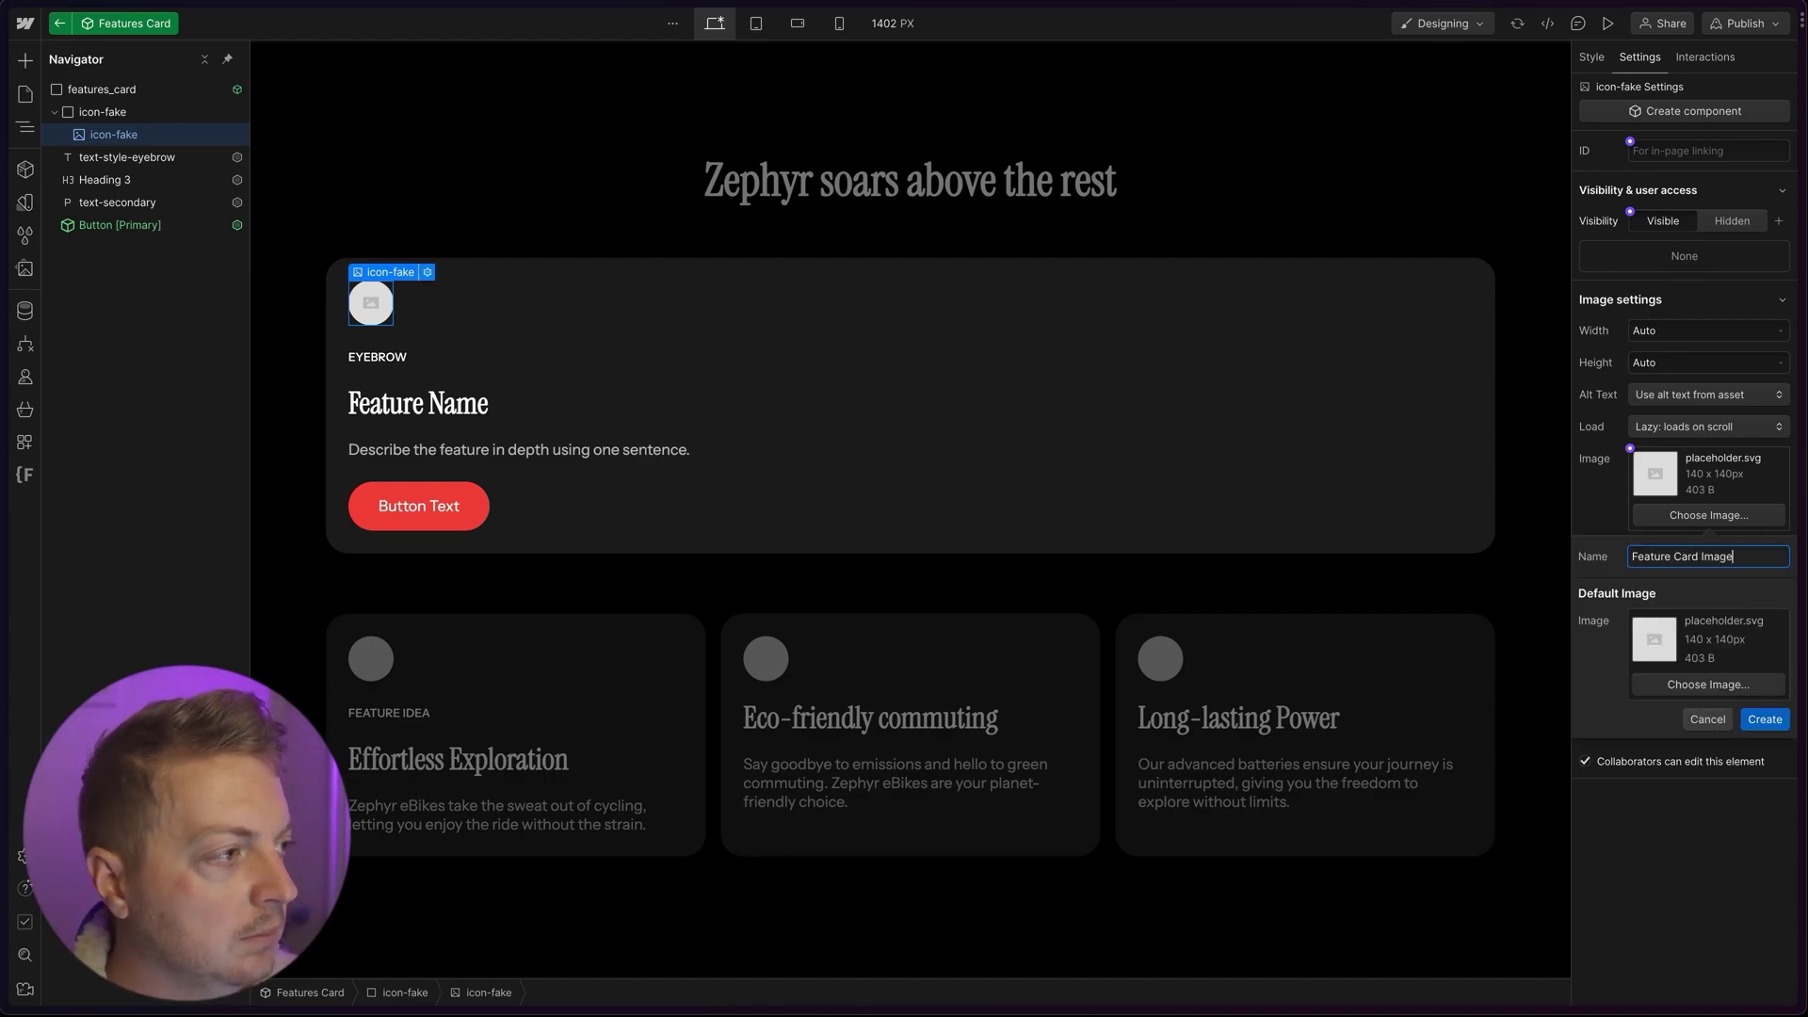
left_click(1765, 719)
key("Escape")
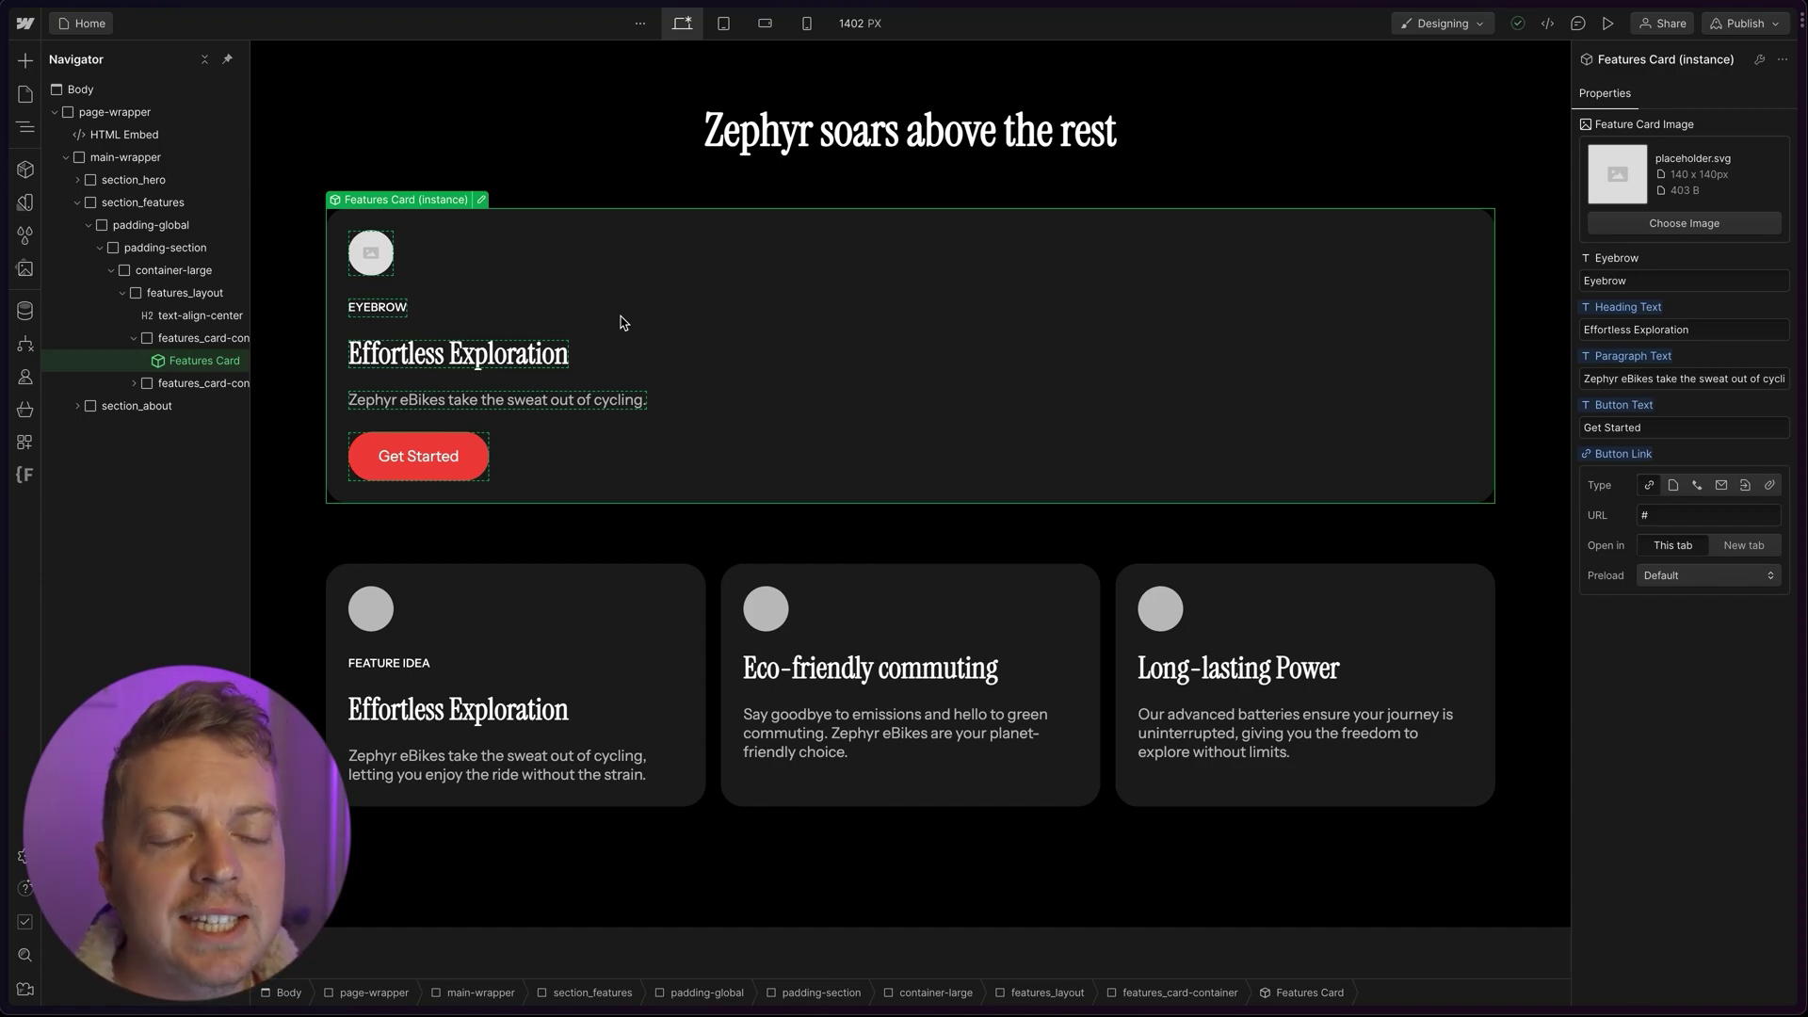
Step: Duplicate the Features Card instance so three cards sit side by side
key("super+d")
key("super+d")
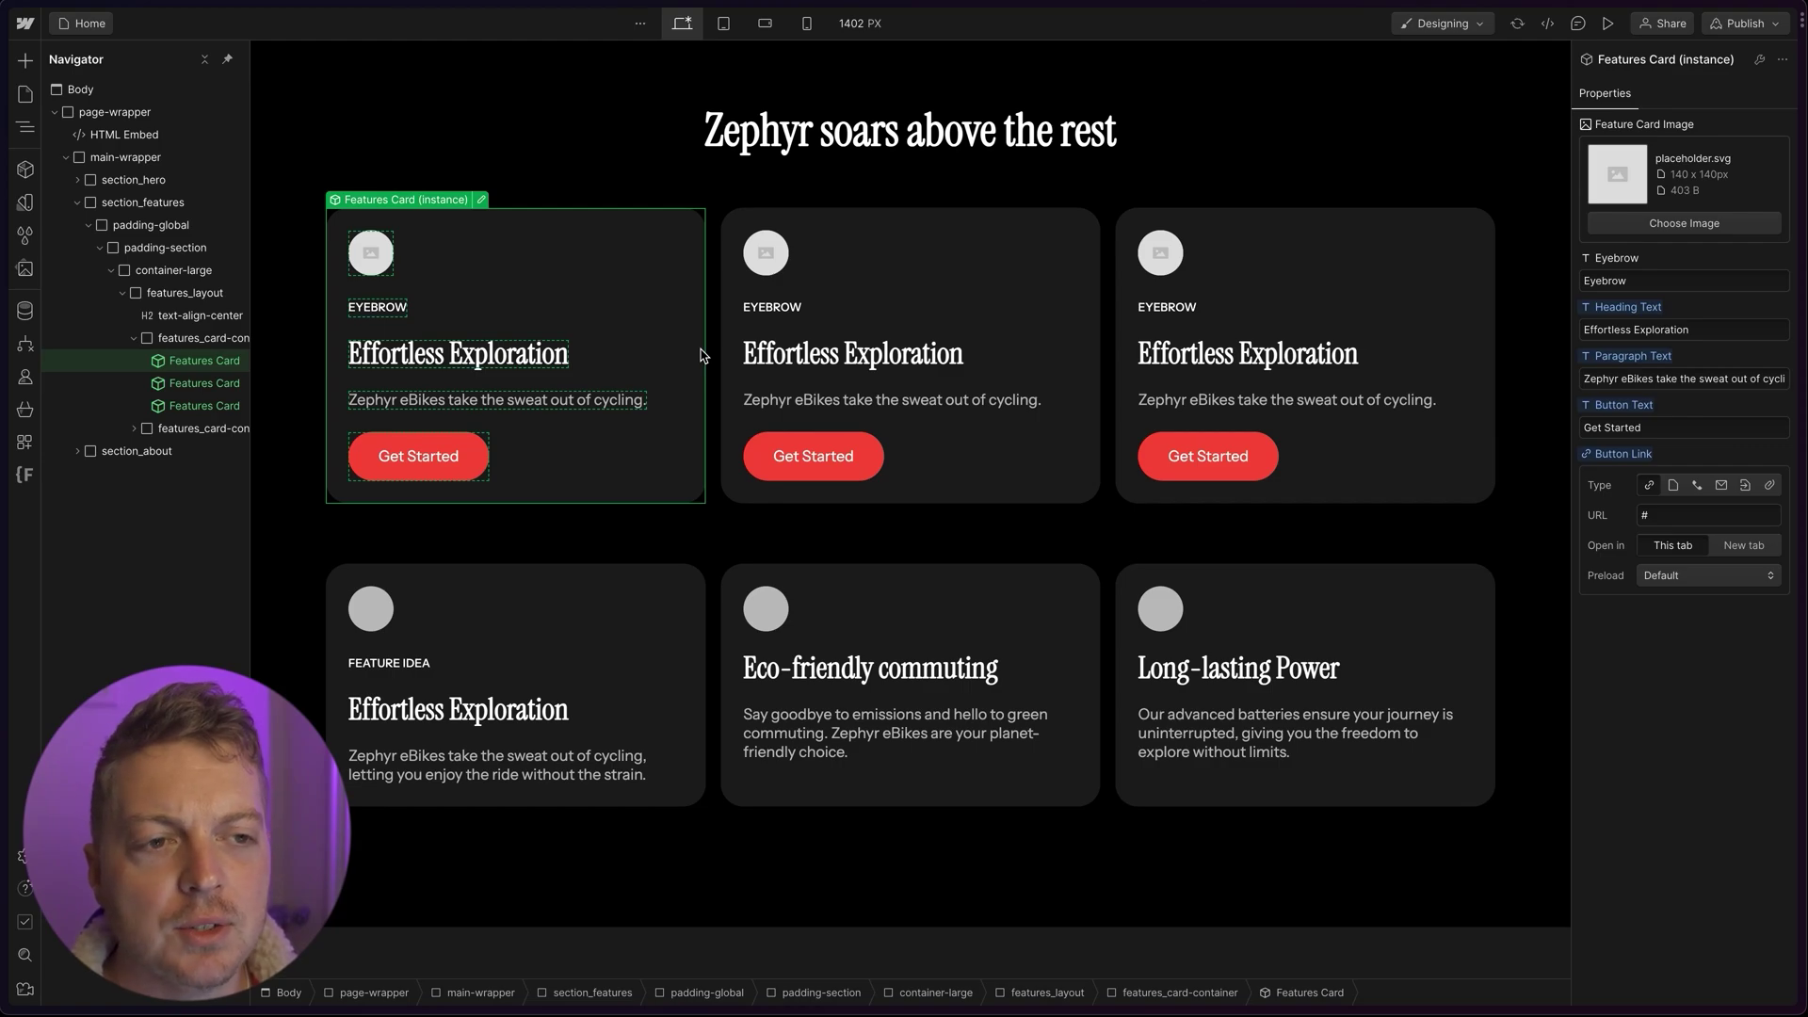
Step: Open the middle Features Card for editing and restore its accidentally deleted button
left_click(1045, 311)
double_click(1046, 311)
left_click(856, 471)
key("Delete")
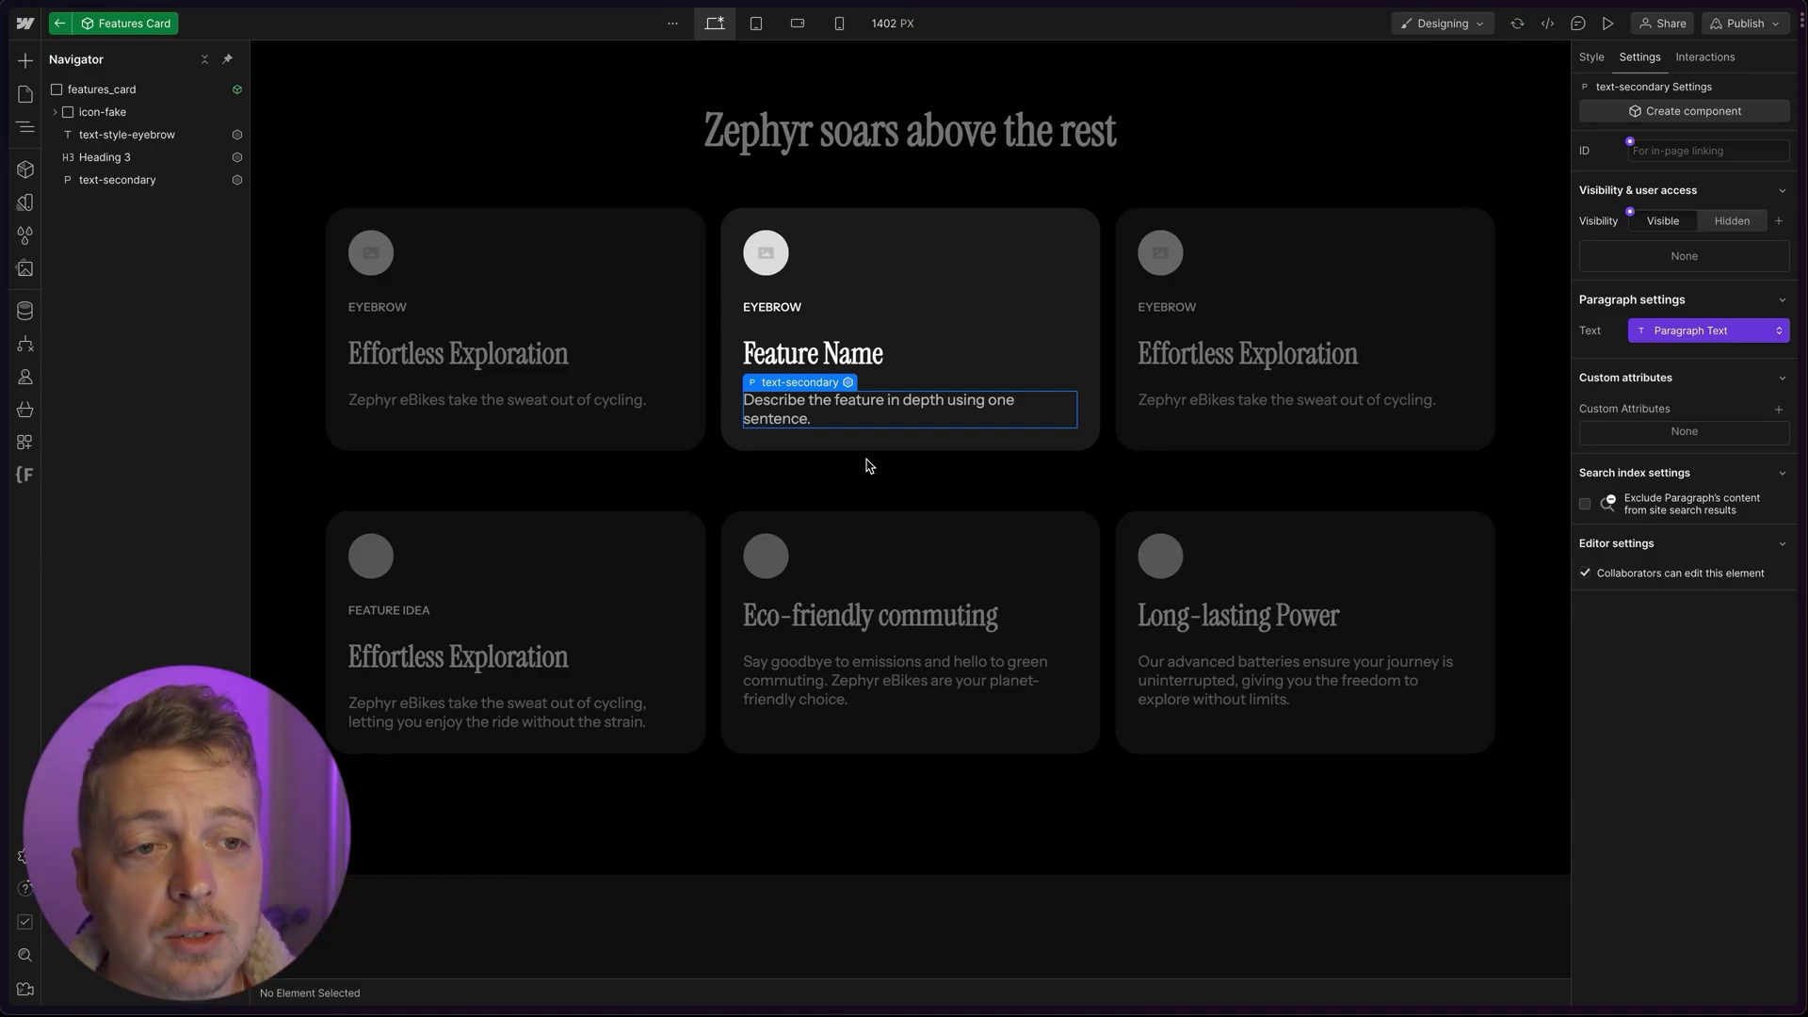
key("ctrl+z")
left_click(867, 465)
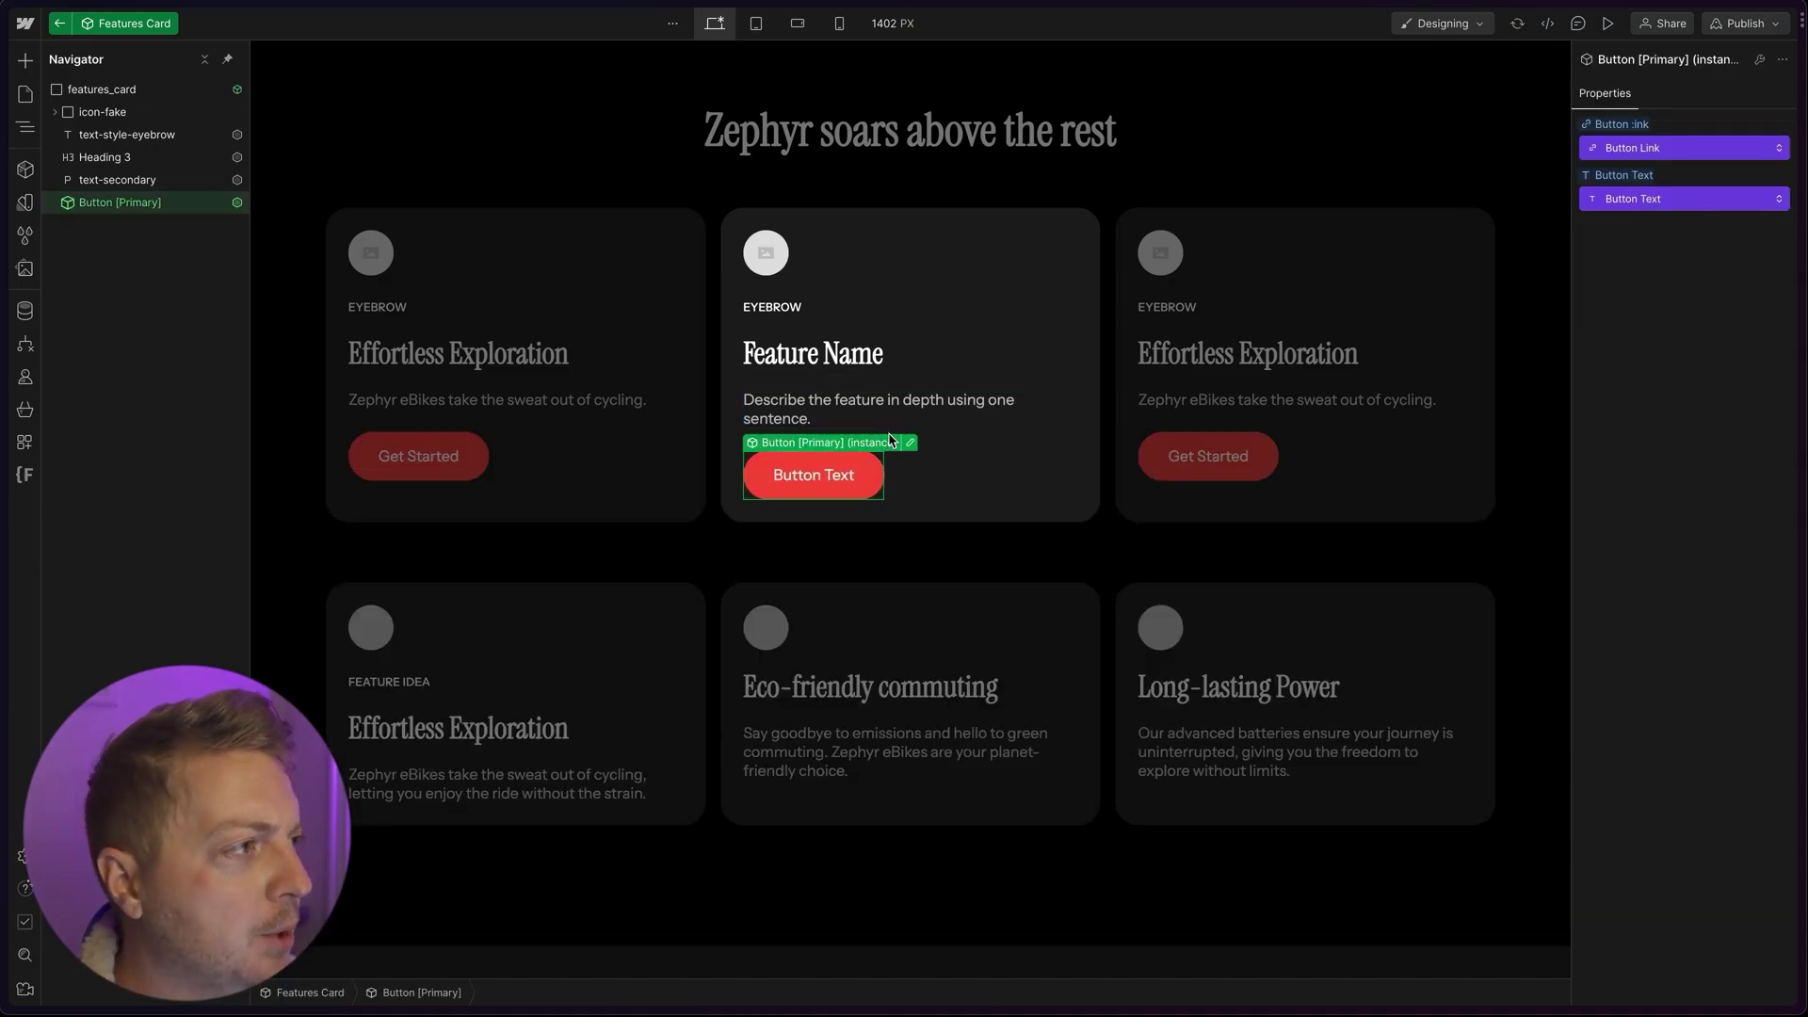
key("ctrl+z")
Step: In Button [Primary], bind the button's visibility to a new Button Visibility property
double_click(477, 457)
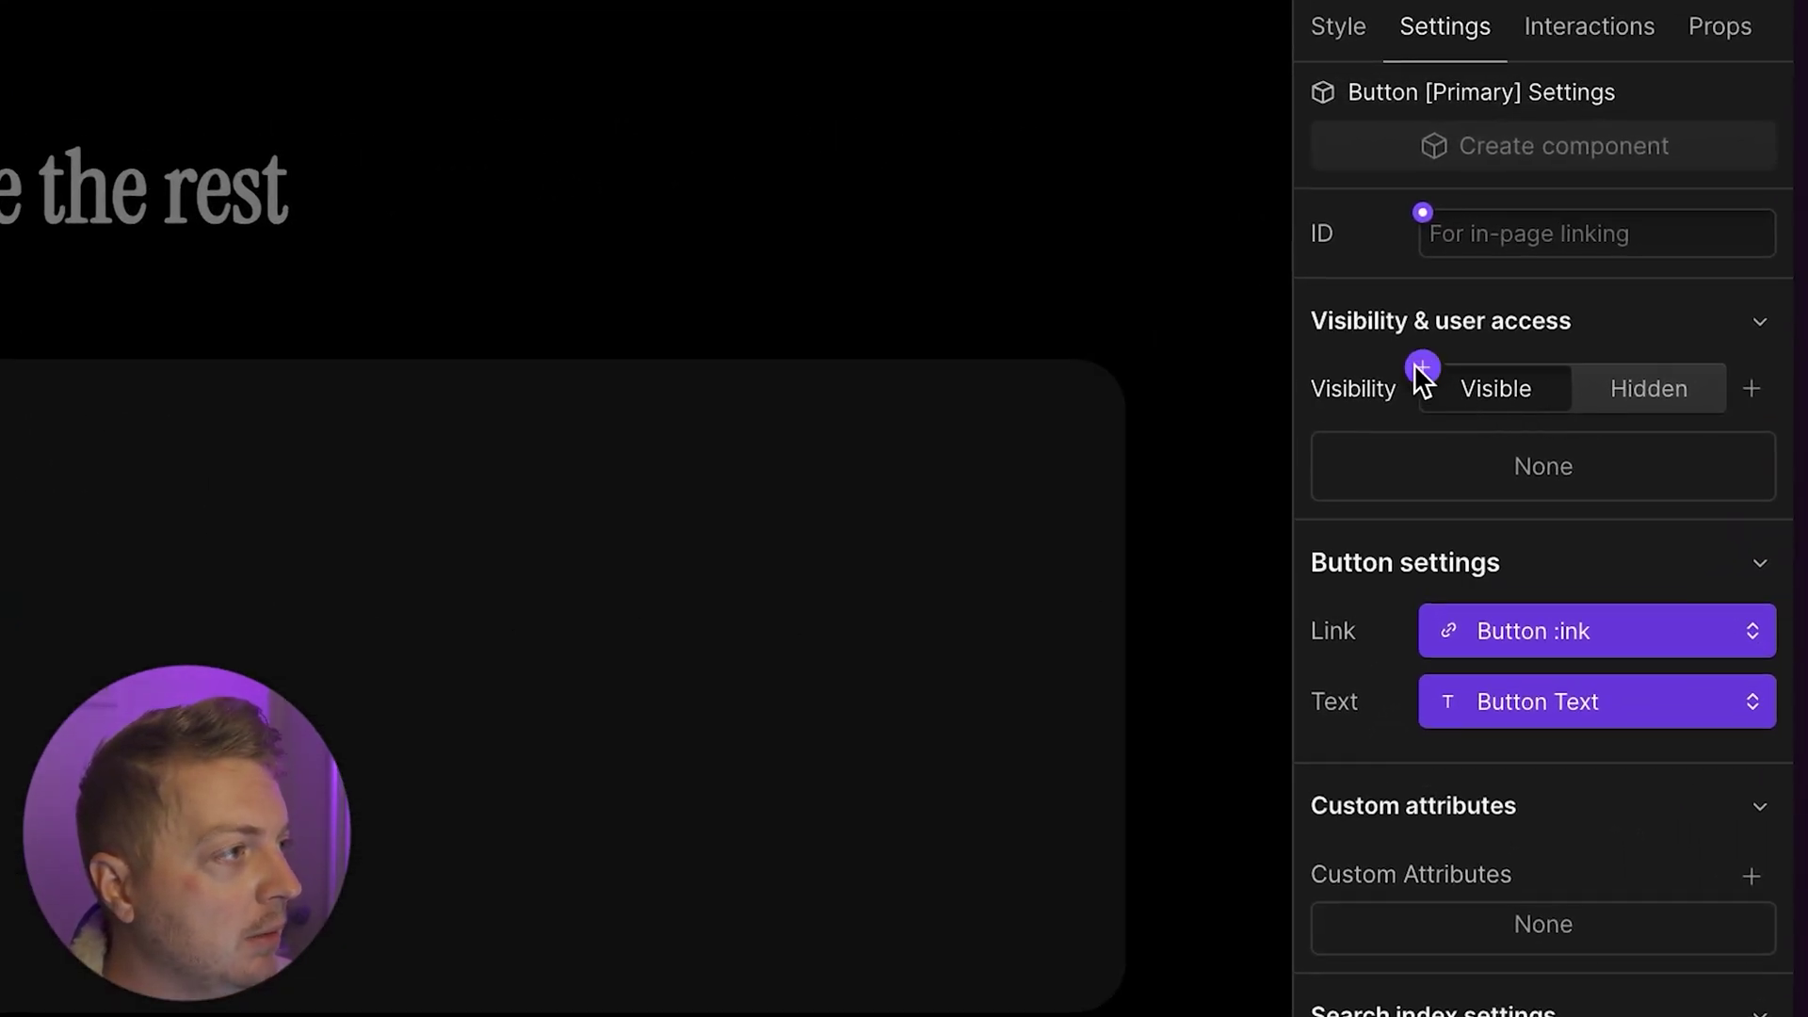
left_click(1421, 369)
left_click(1447, 429)
triple_click(1471, 456)
type("But")
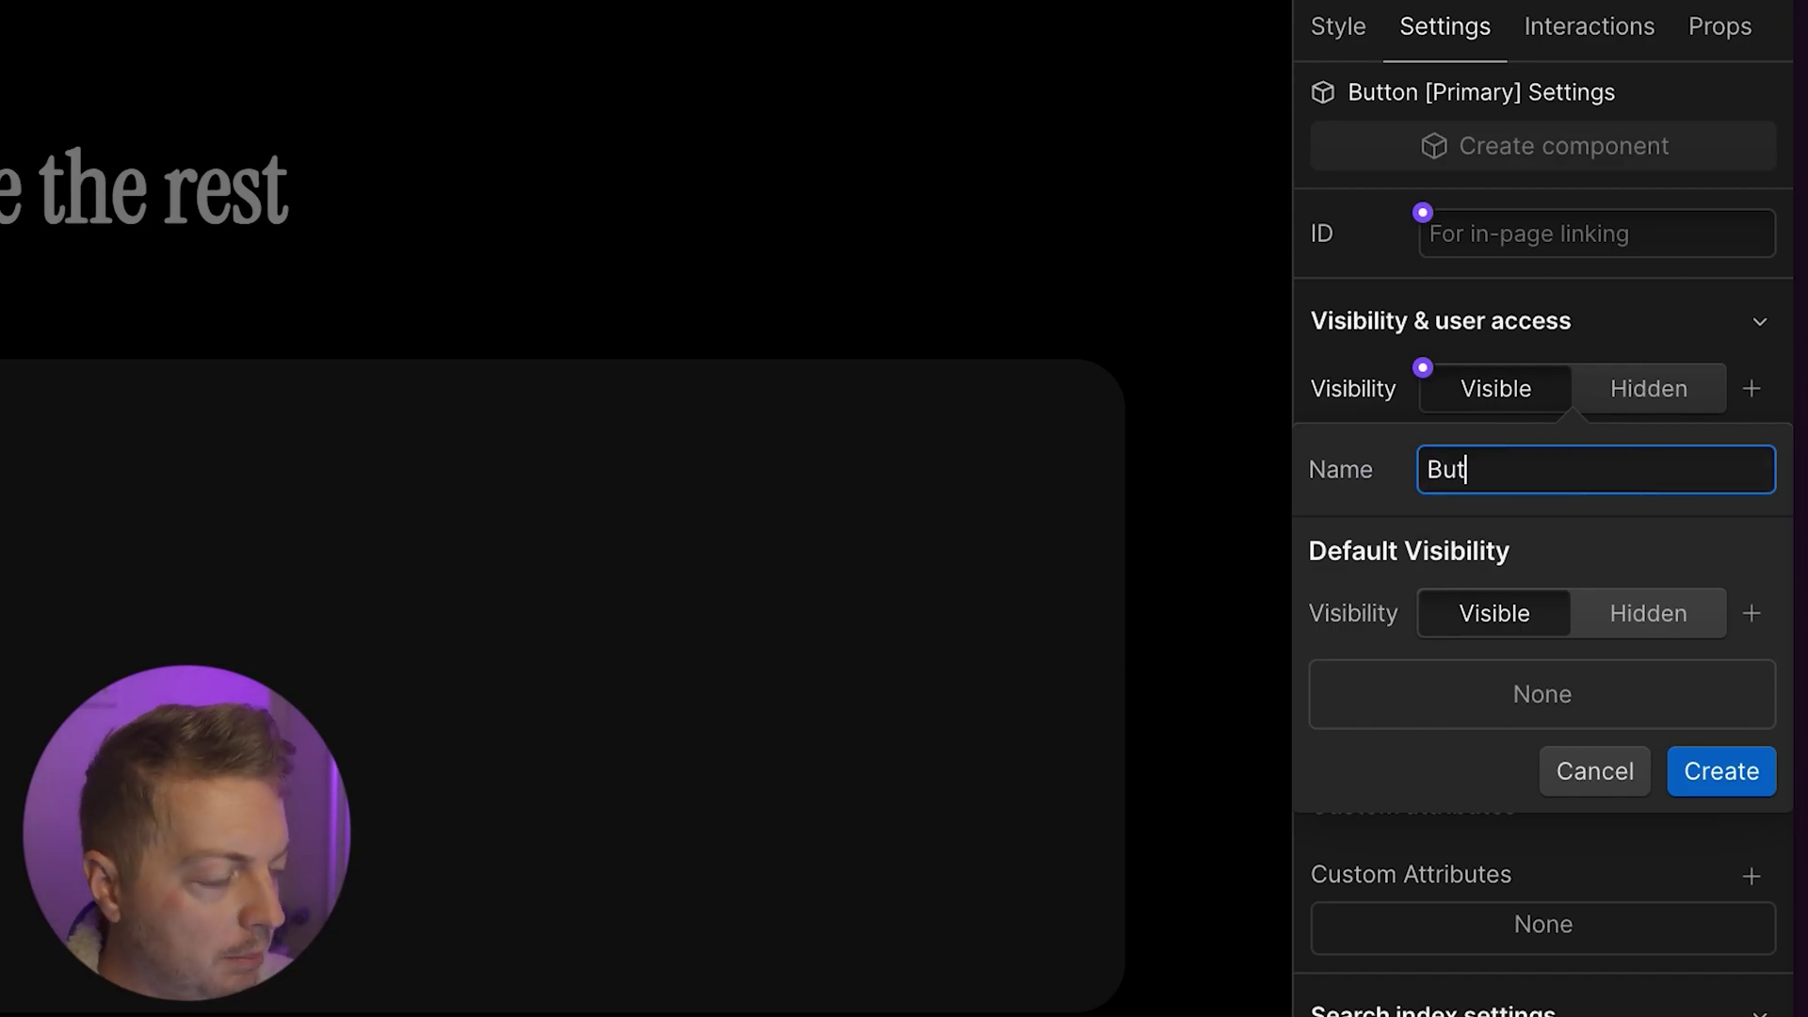
type("ton Visibillity")
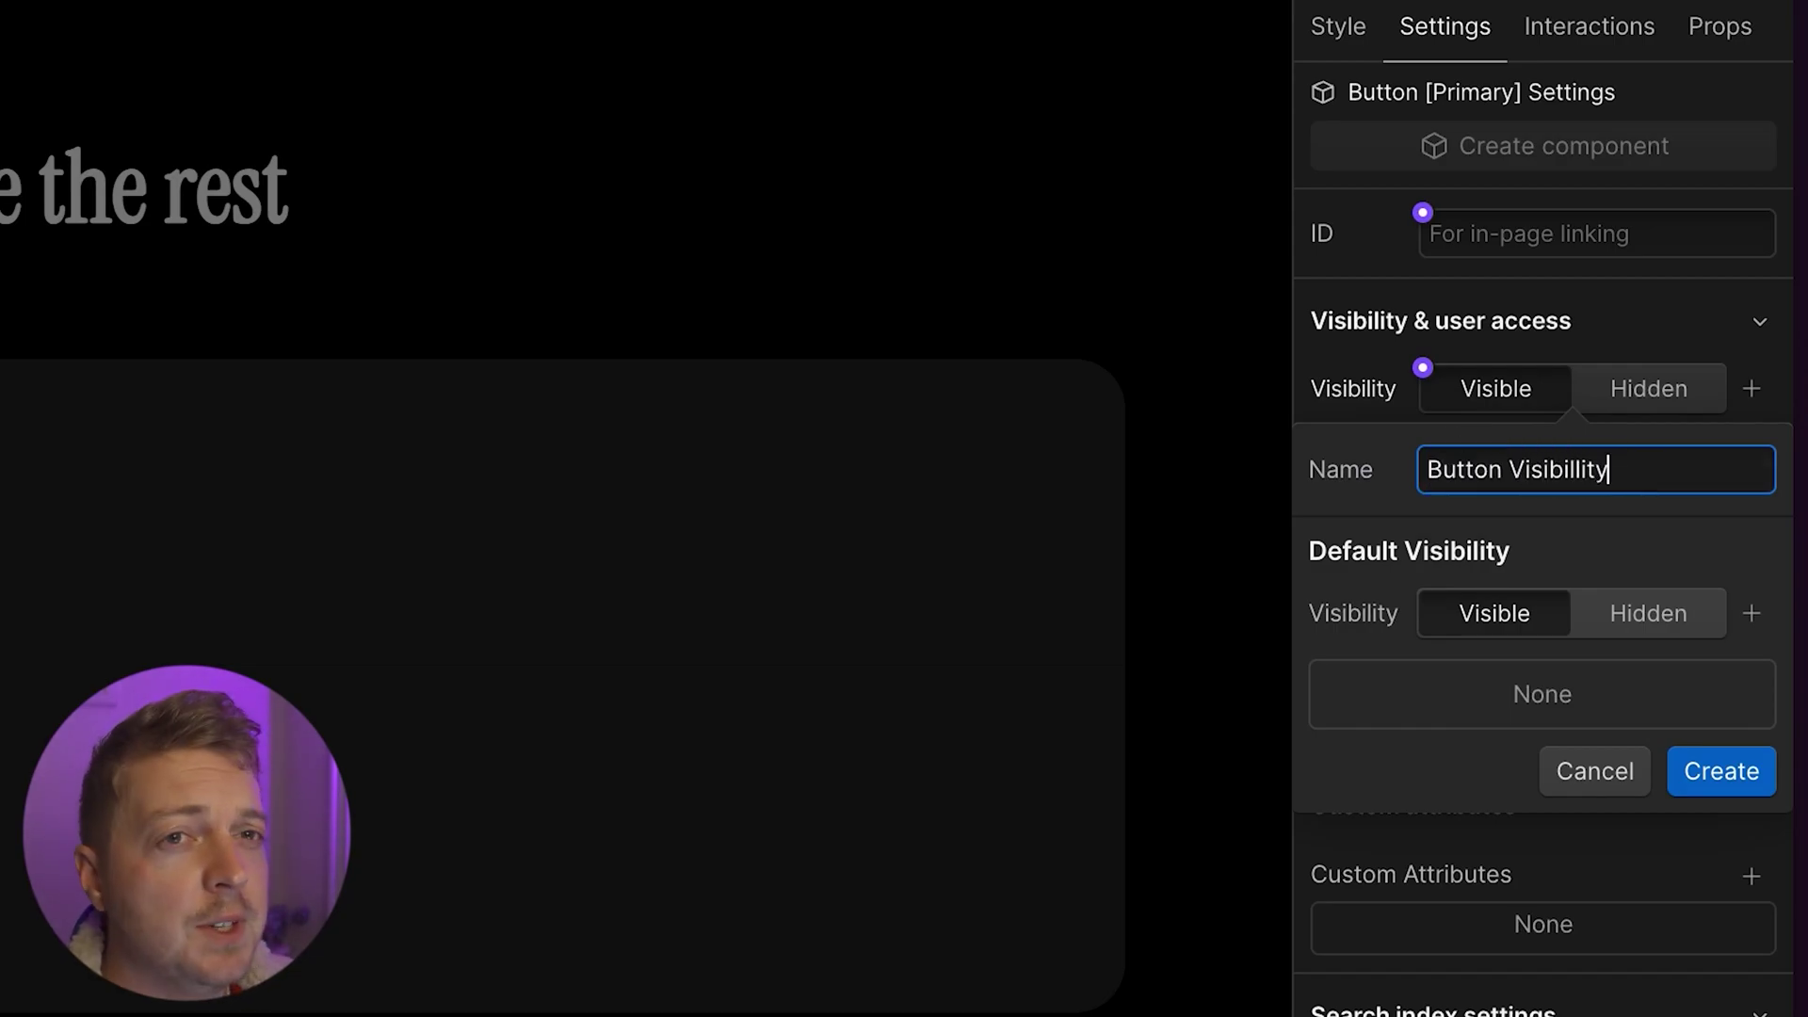
key("Return")
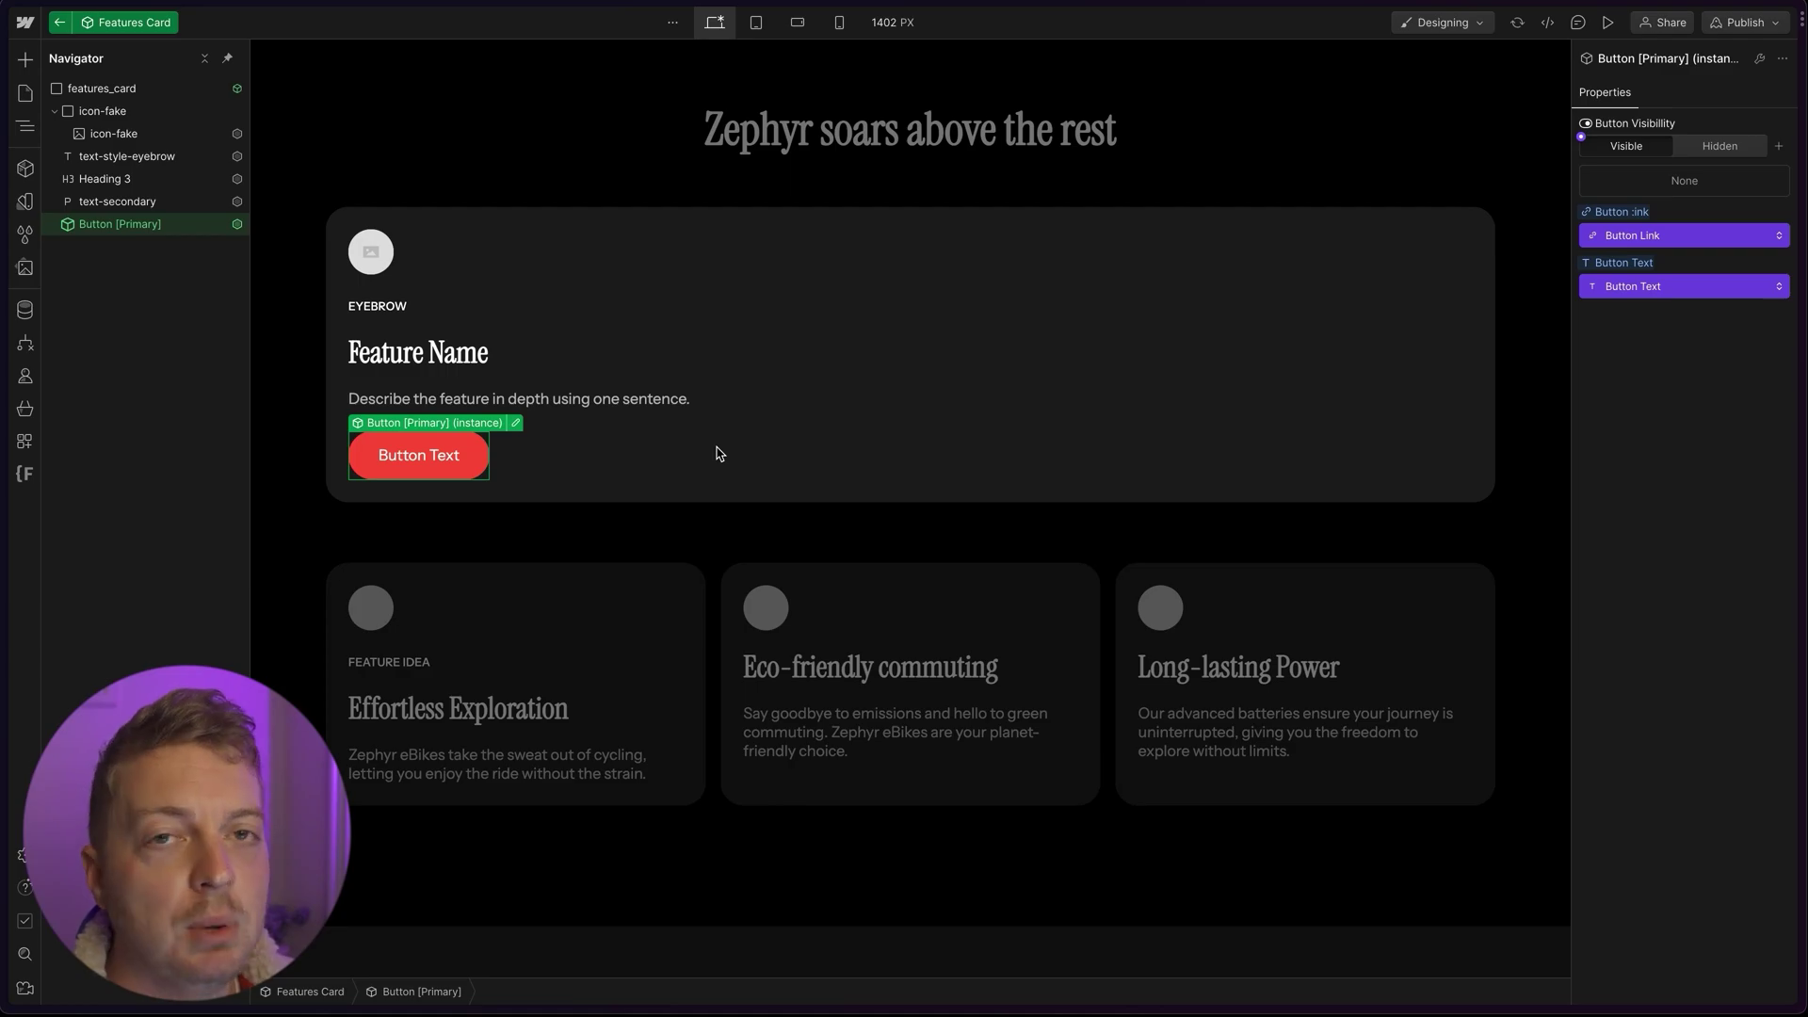
Step: Add a Visibility property named Button Visibility to the Features Card component
left_click(825, 372)
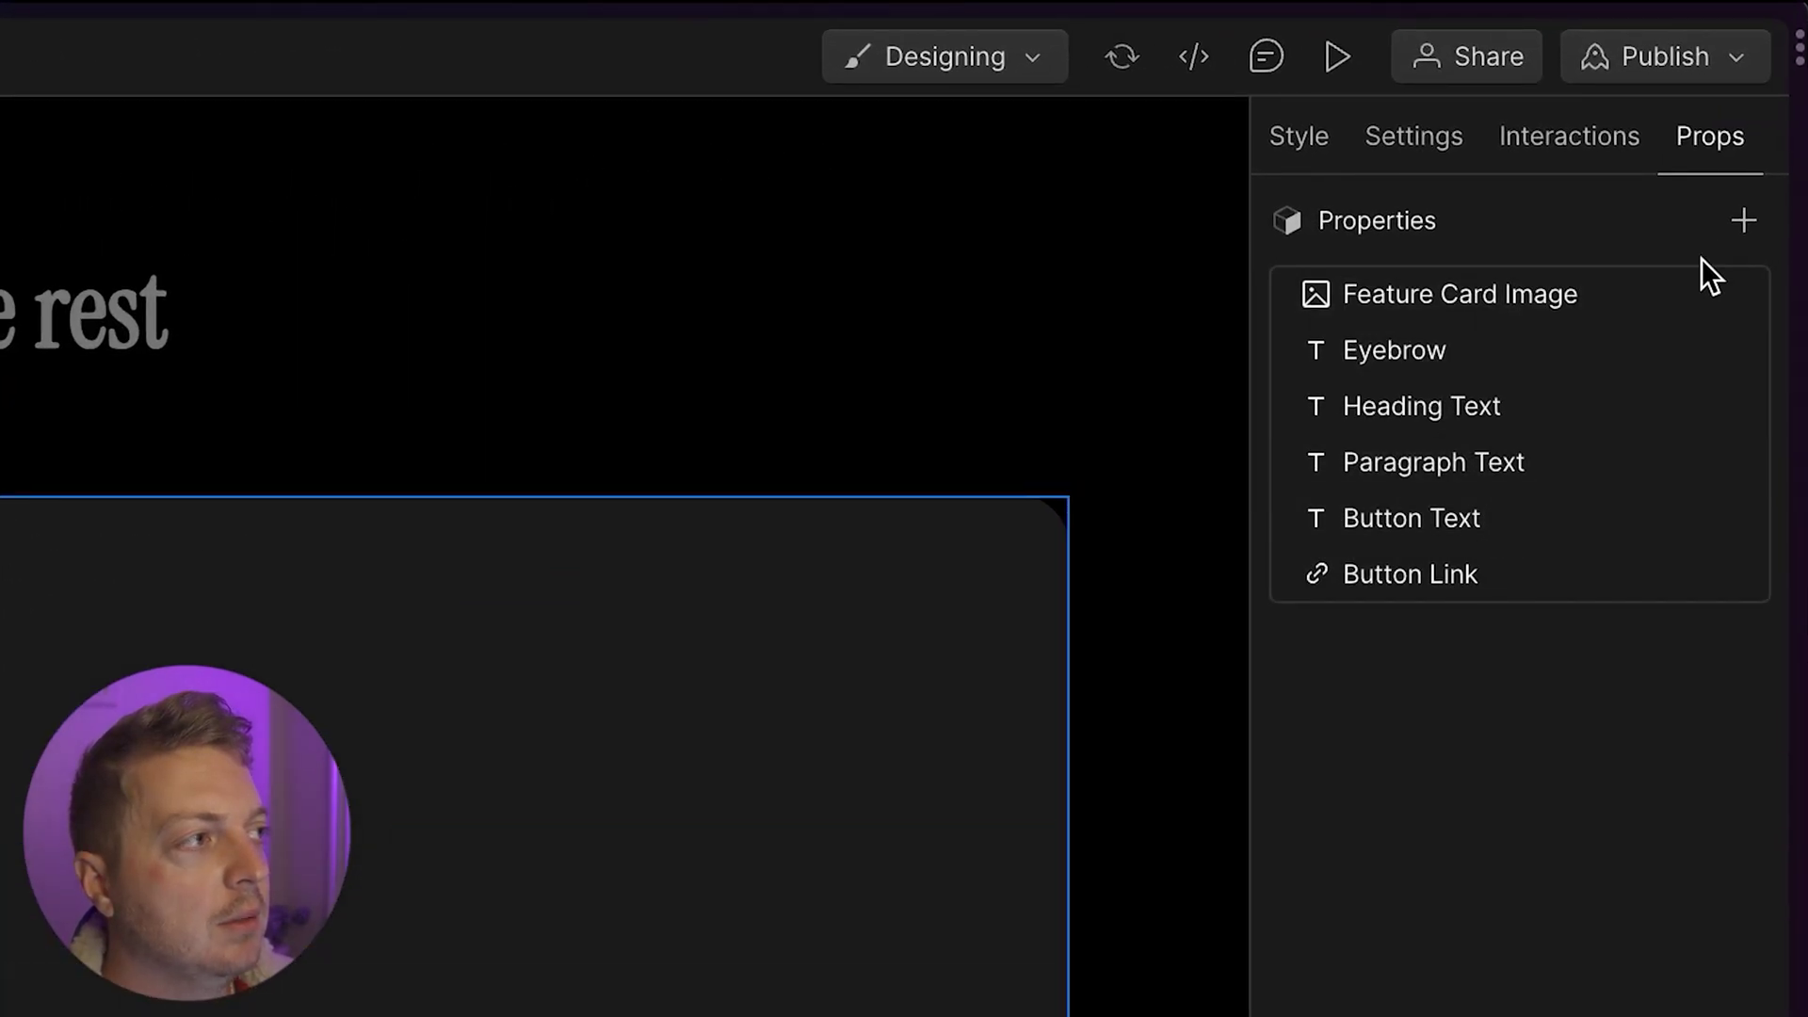
left_click(1762, 146)
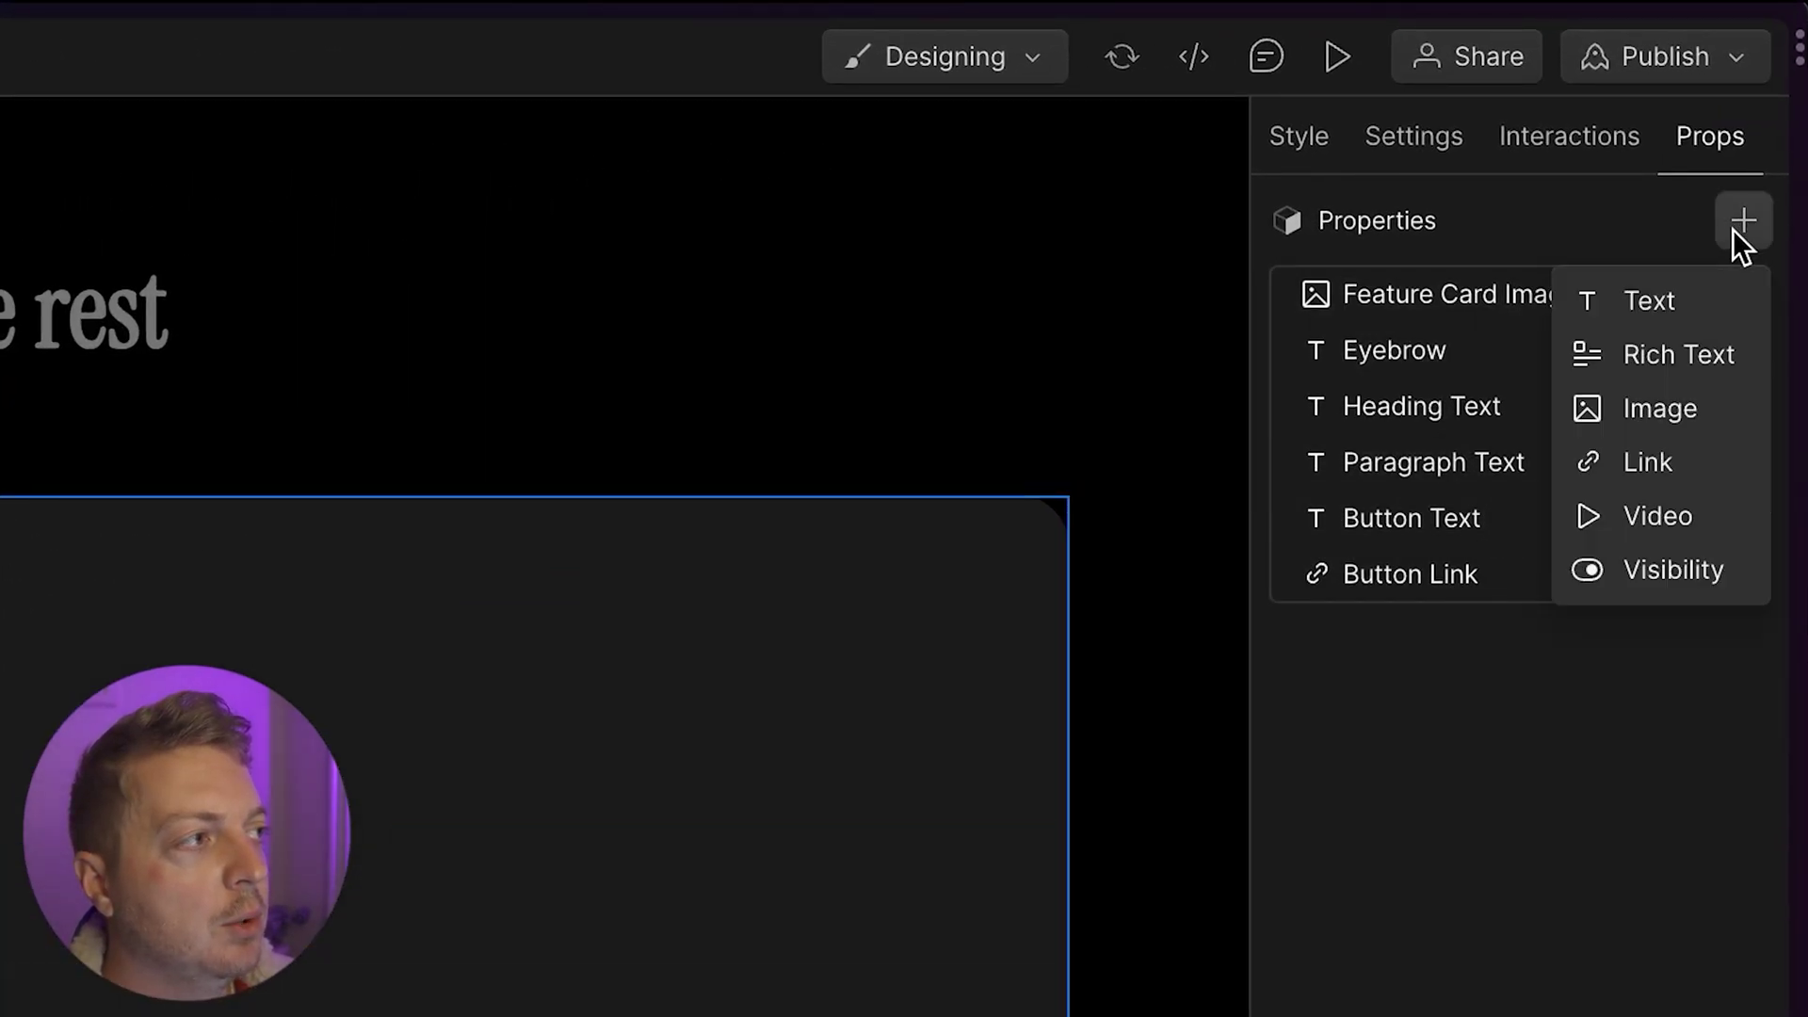
left_click(1672, 569)
double_click(1449, 827)
type("Button Visibility")
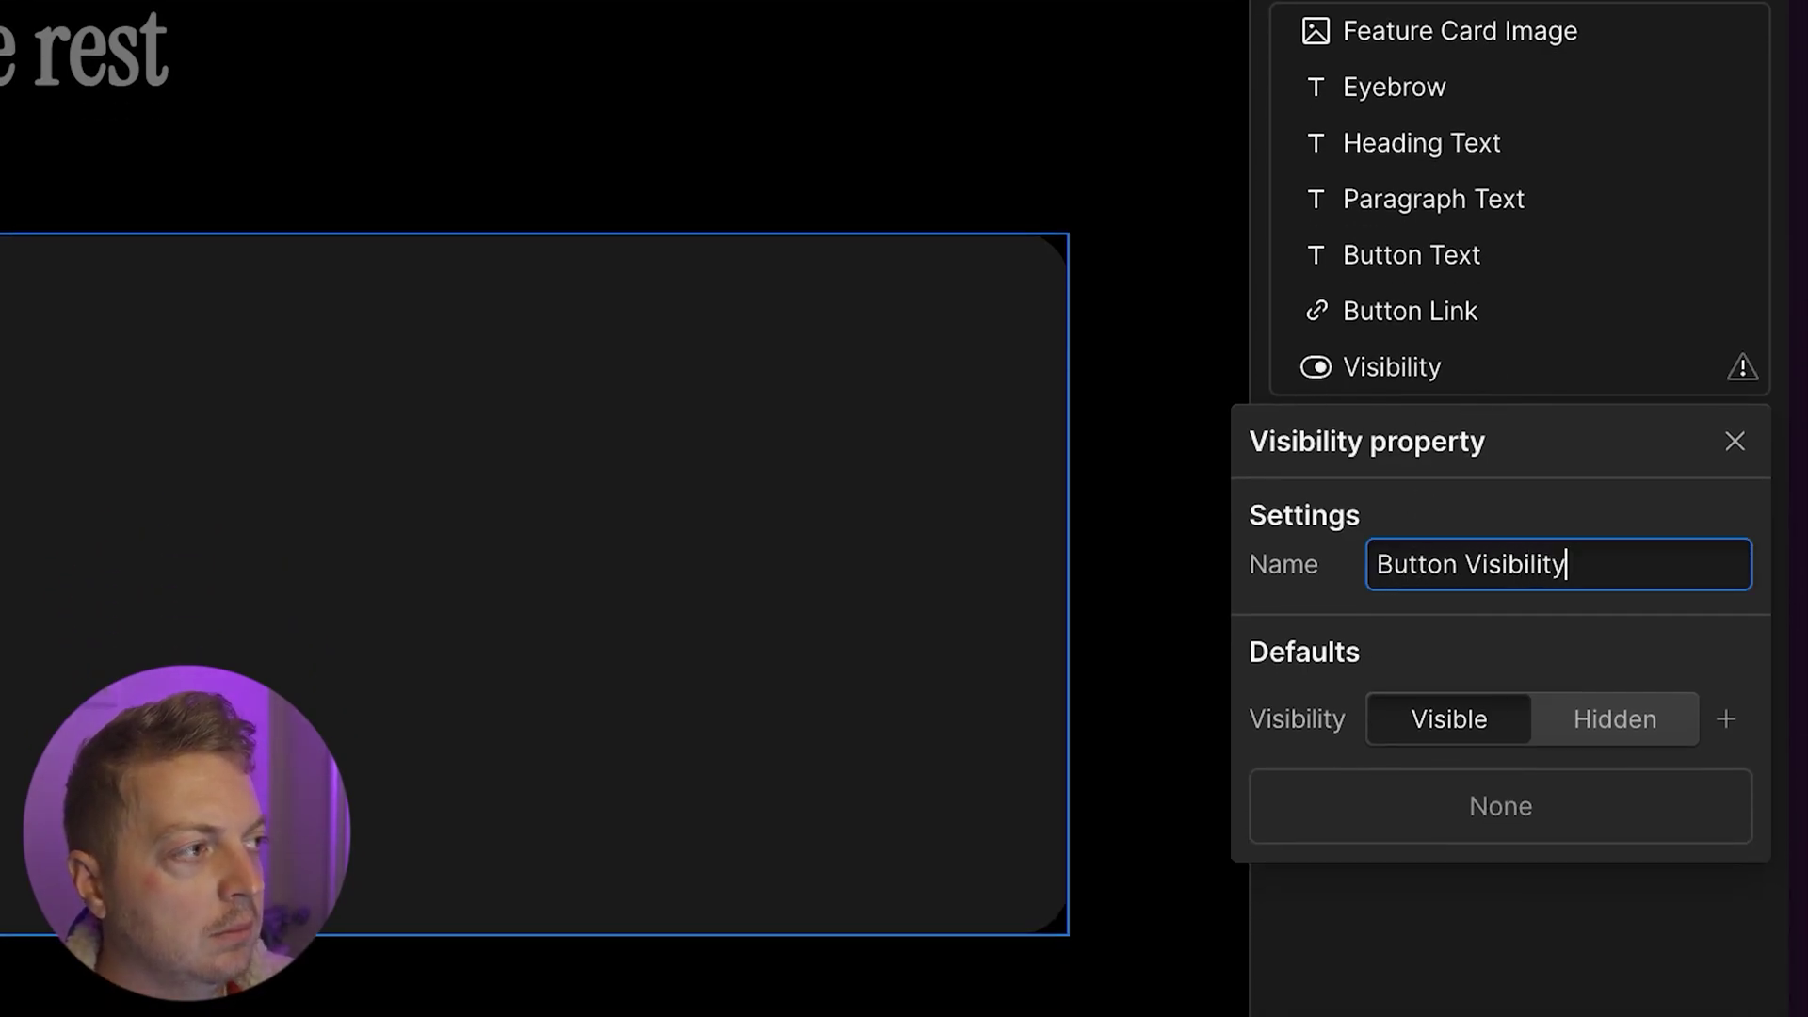
key("Return")
Step: Connect the card button's visibility to the Button Visibility card property
left_click(476, 454)
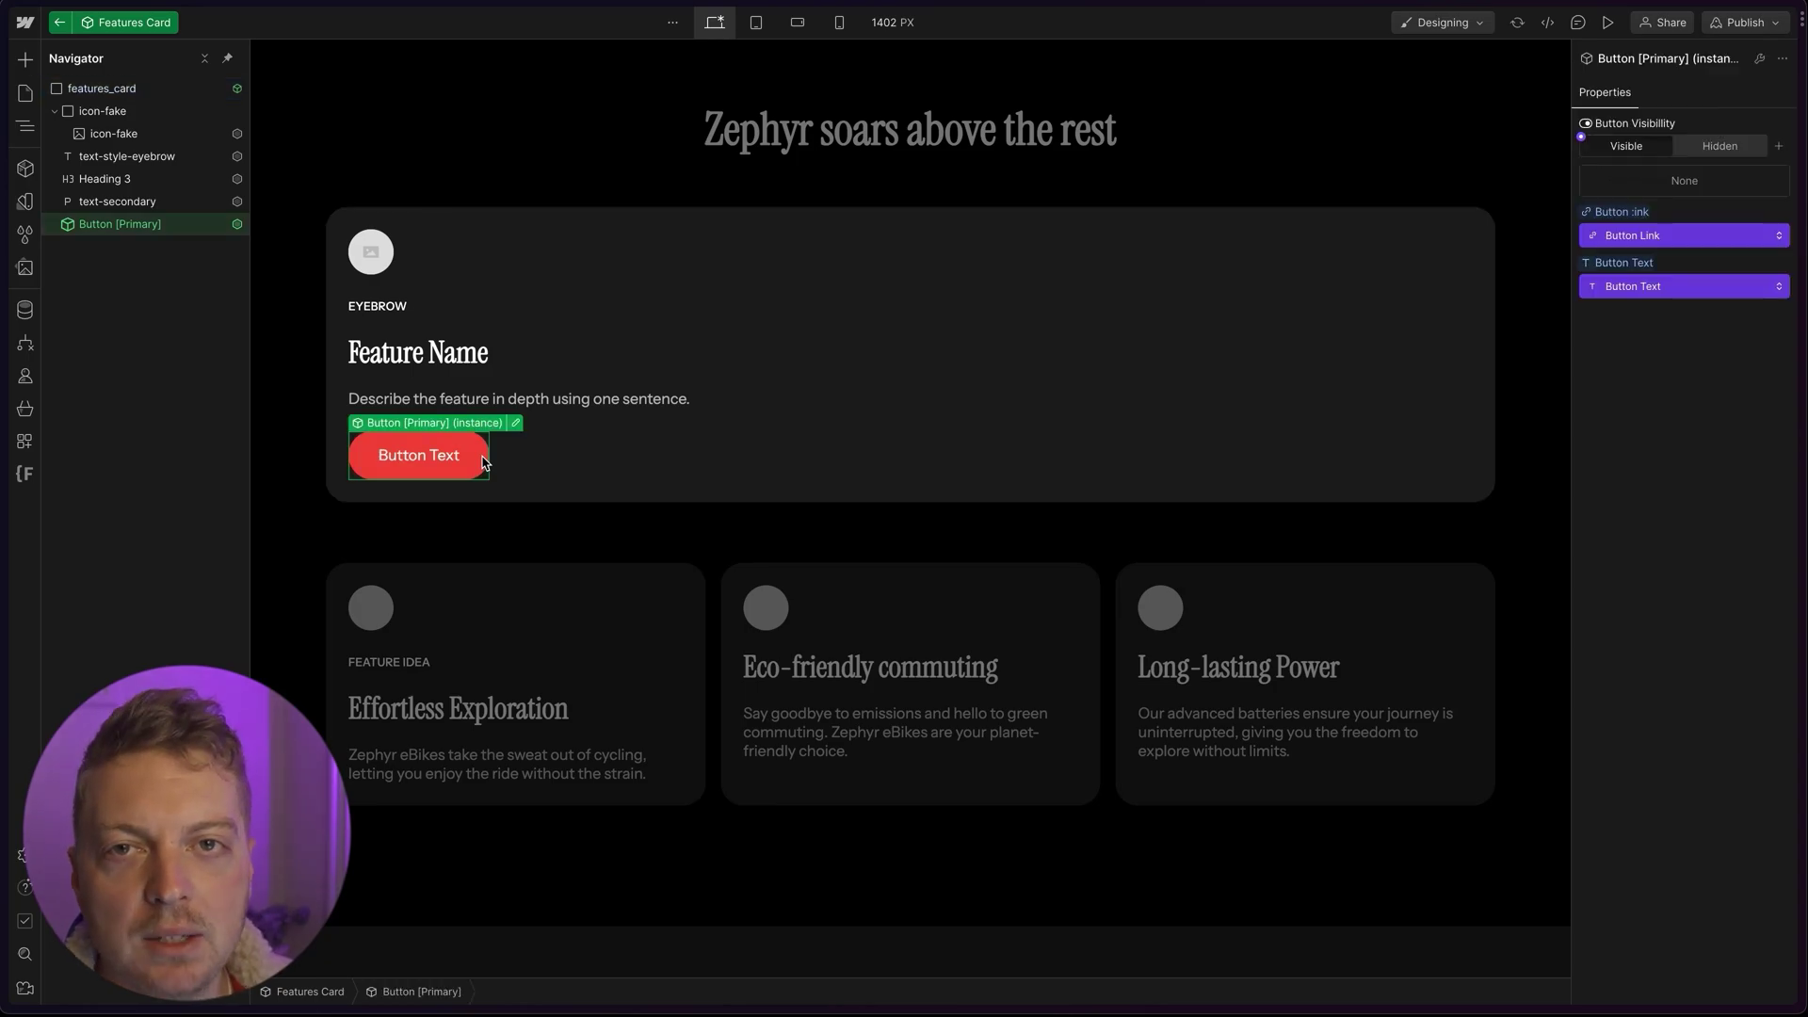
left_click(1580, 137)
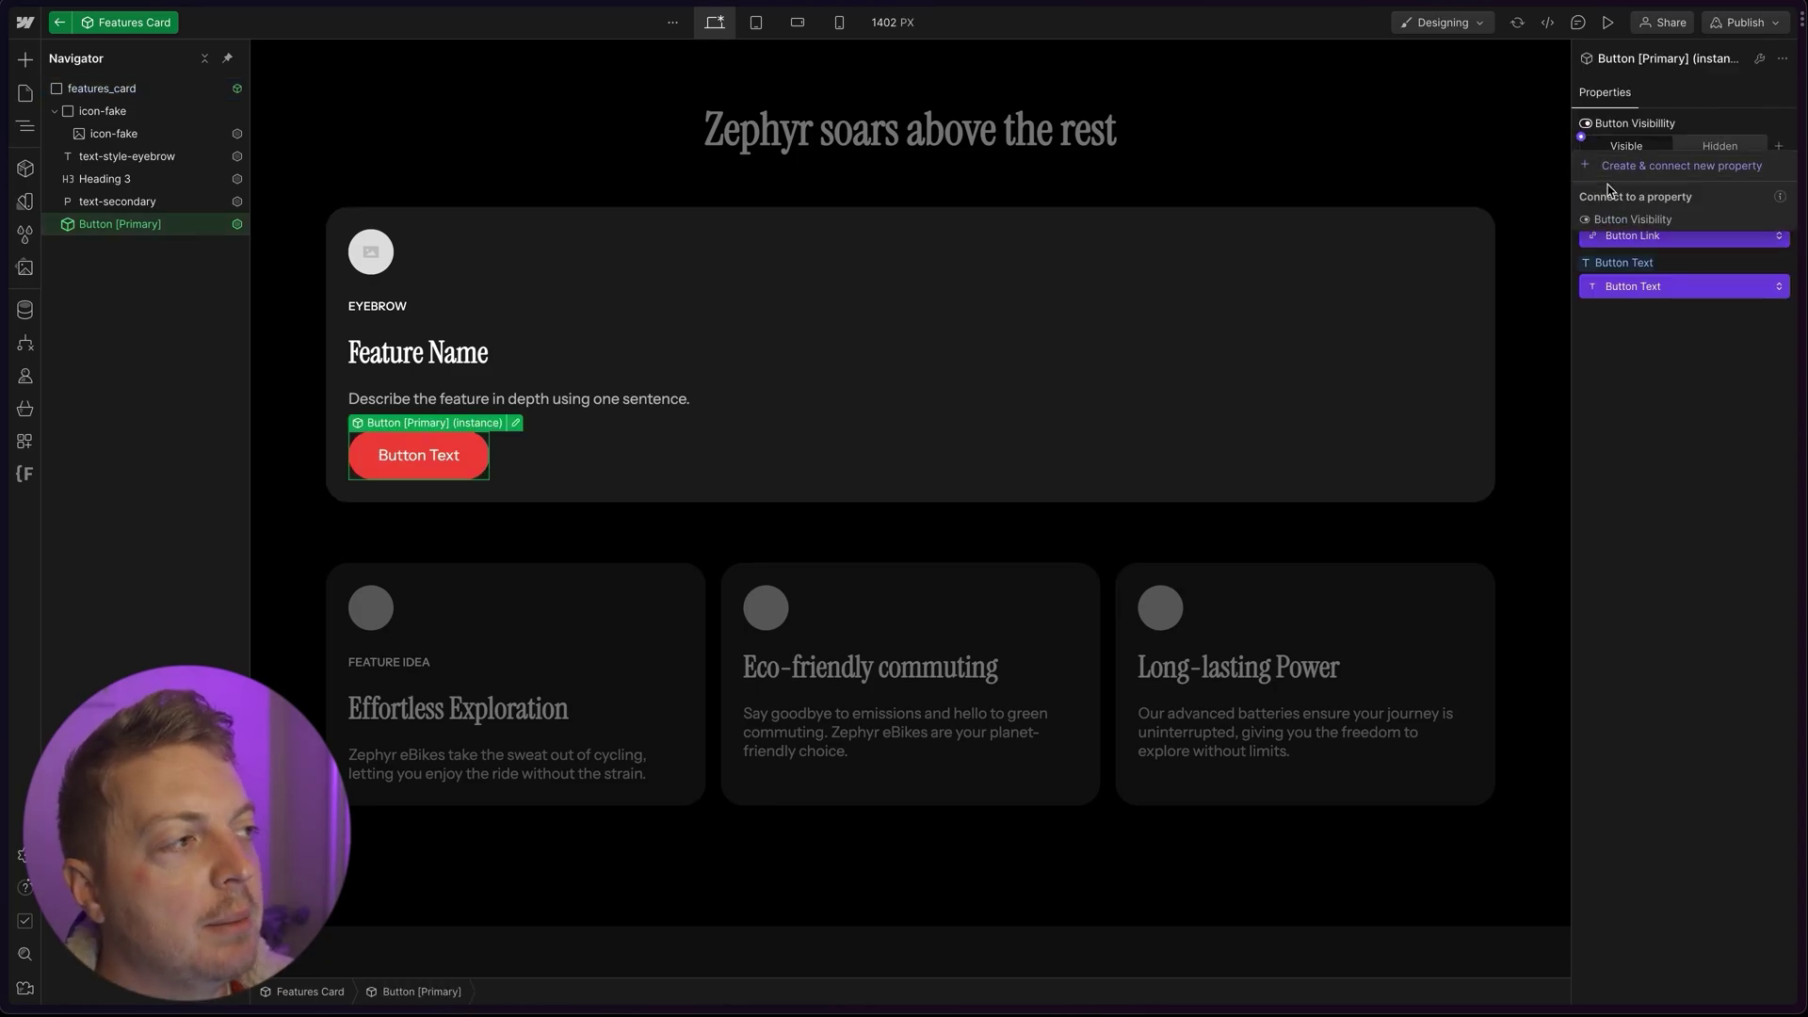
left_click(1619, 218)
key("Escape")
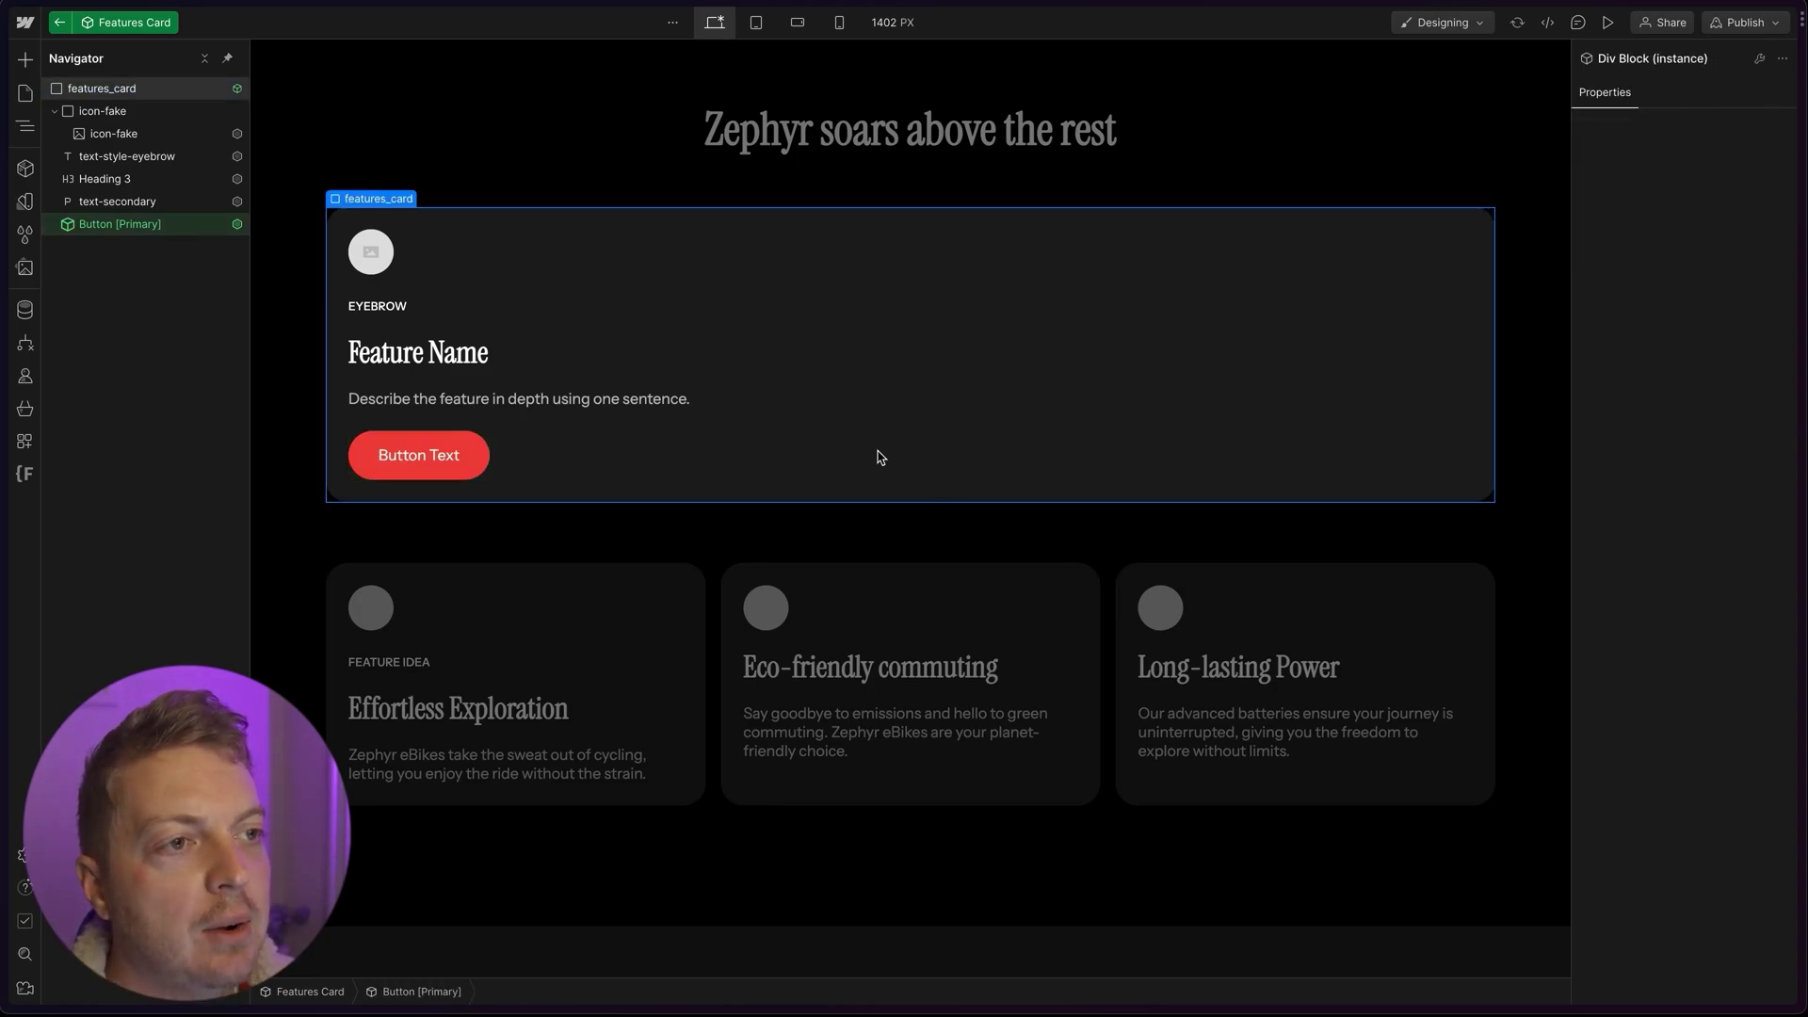
Step: Delete the Features Card's icon image and its empty icon-fake wrapper, then leave component editing
key("Escape")
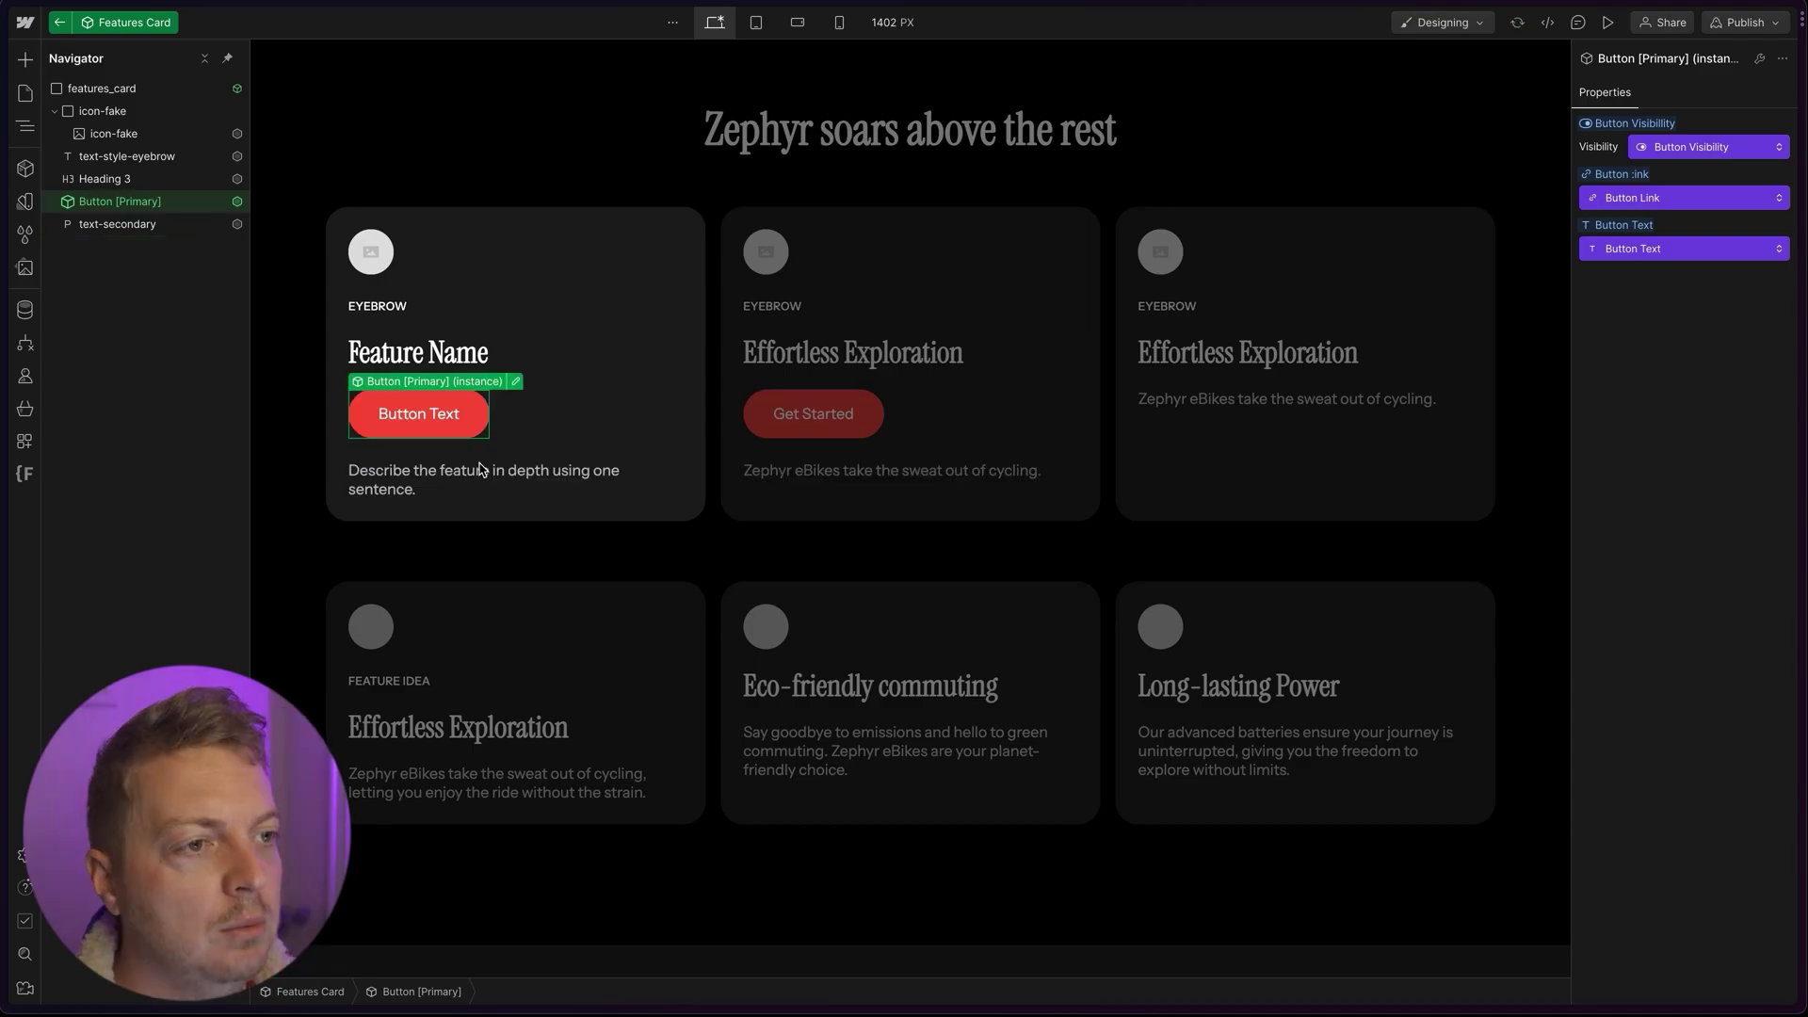
left_click(381, 255)
key("Delete")
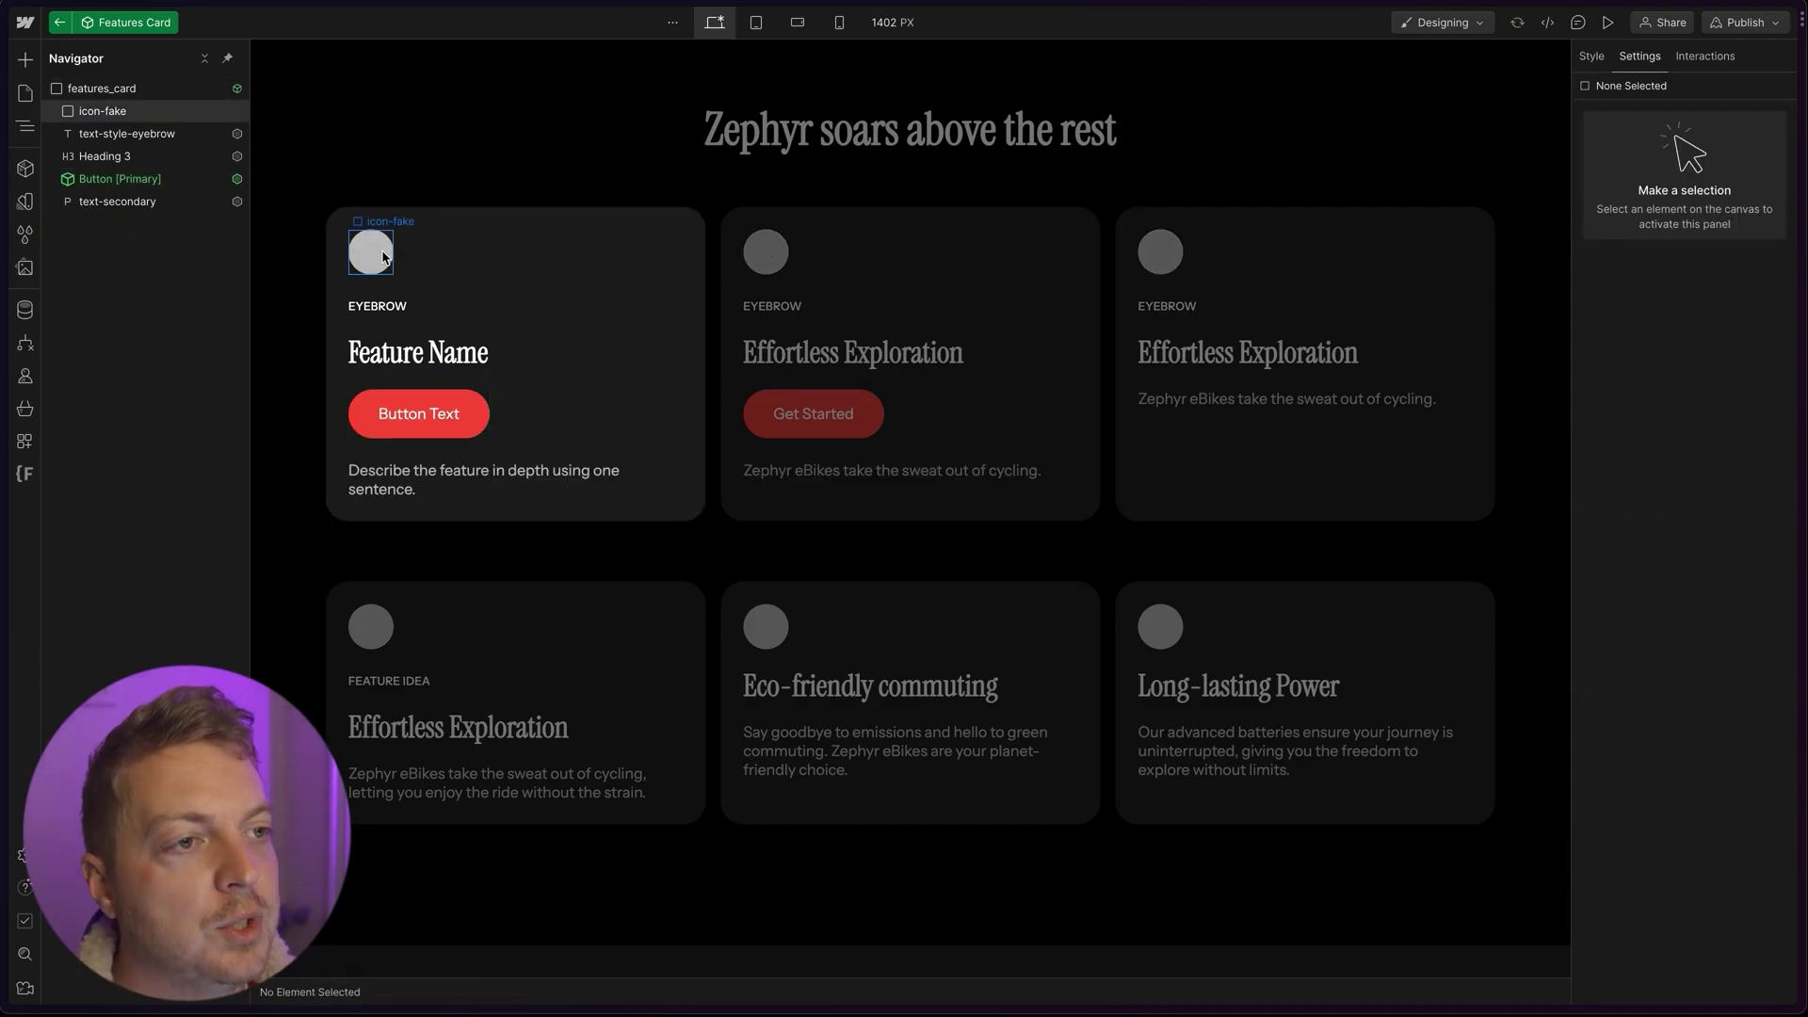
left_click(381, 255)
key("Delete")
key("Escape")
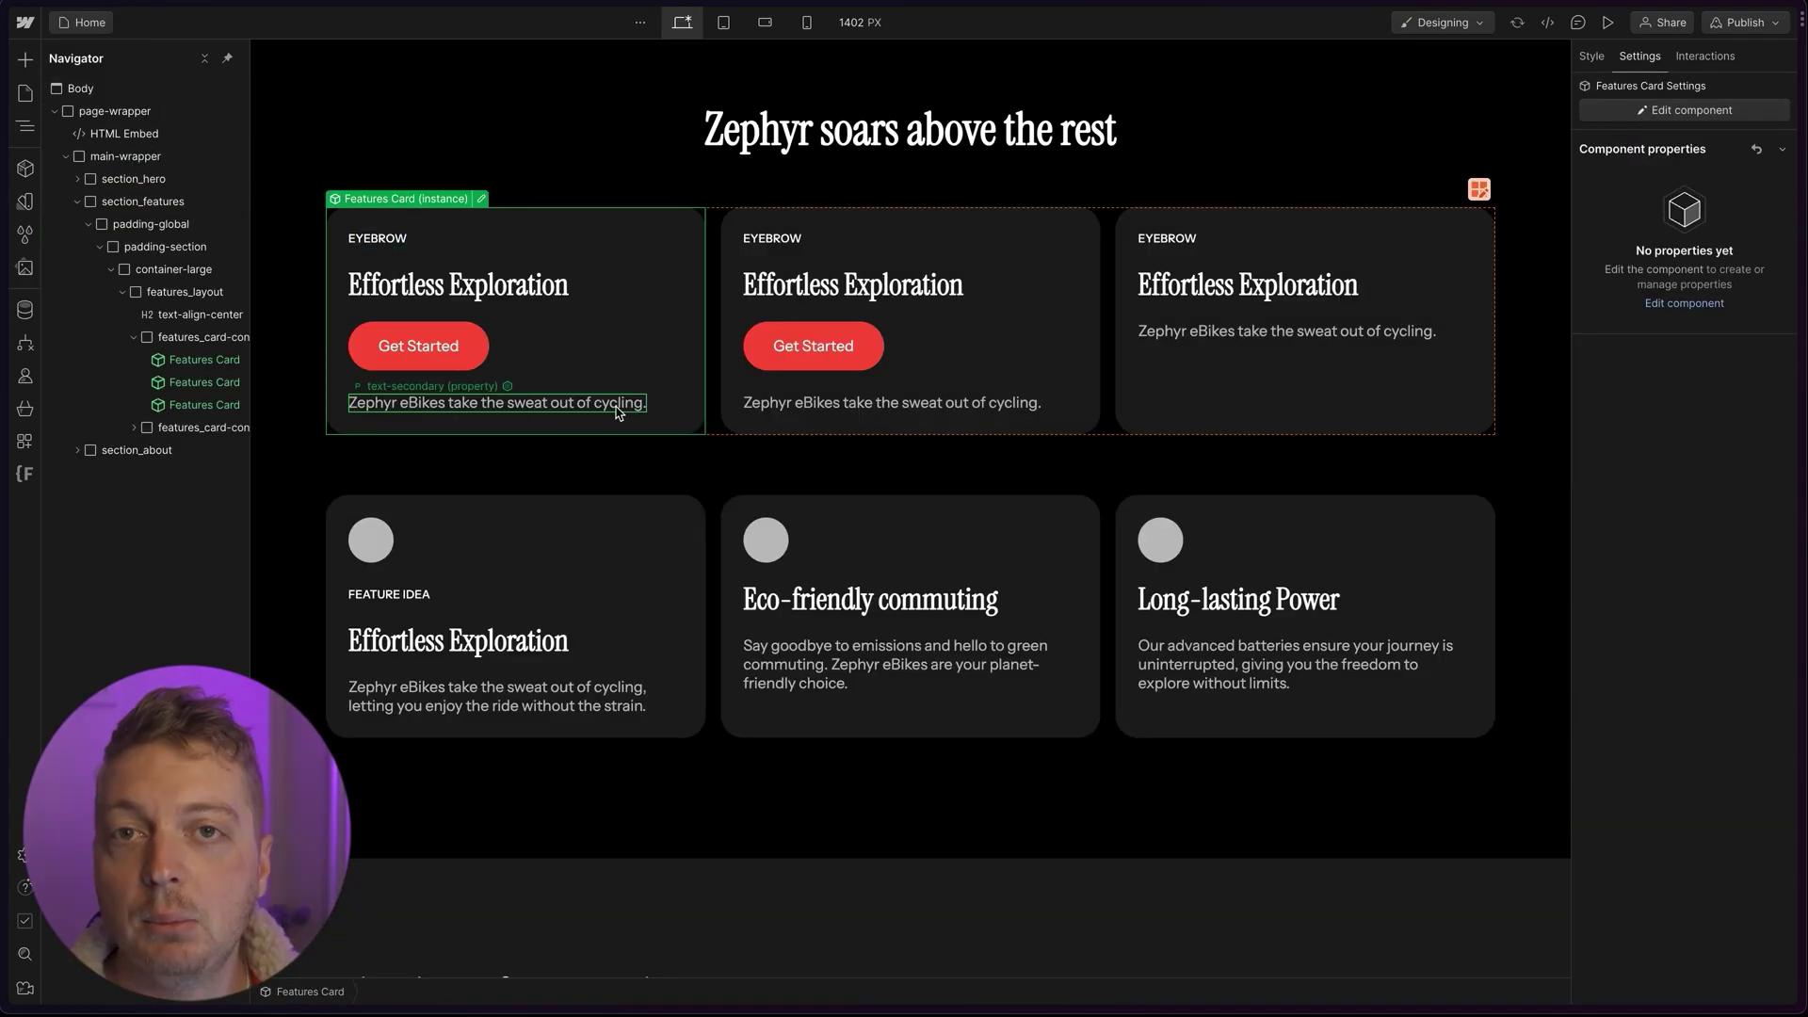